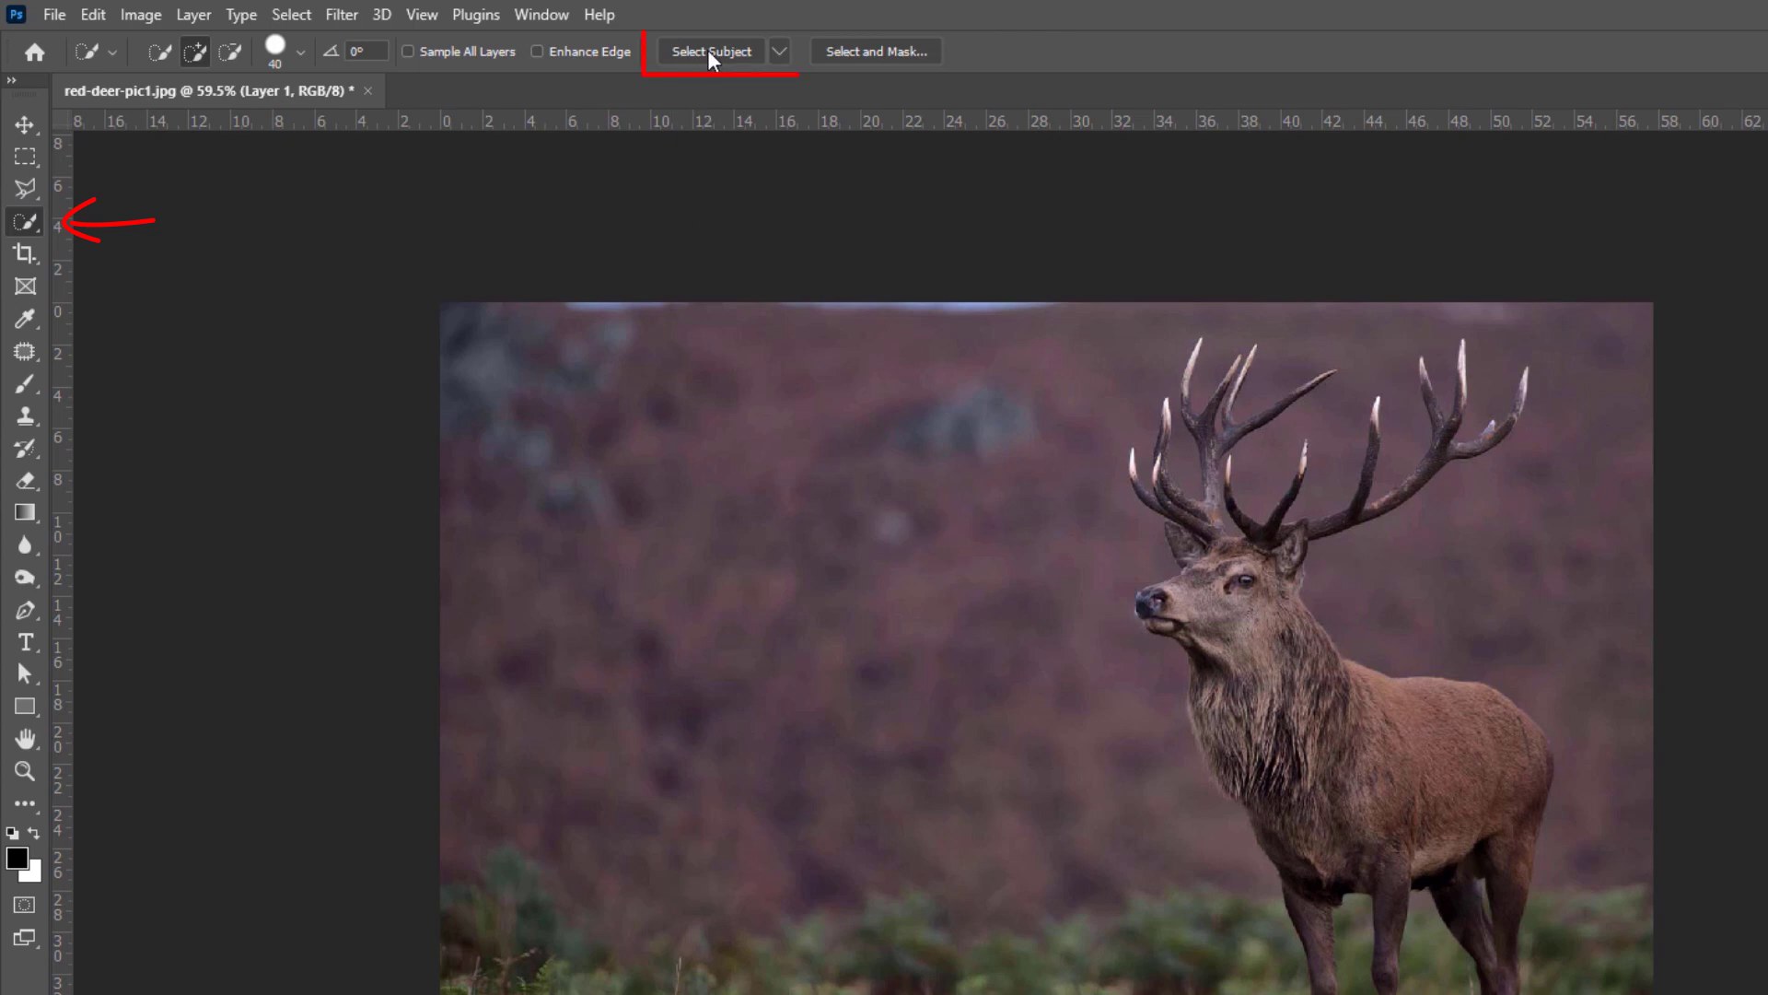
- Select the deer with Select Subject and turn the selection into a layer mask on Layer 1
click(712, 53)
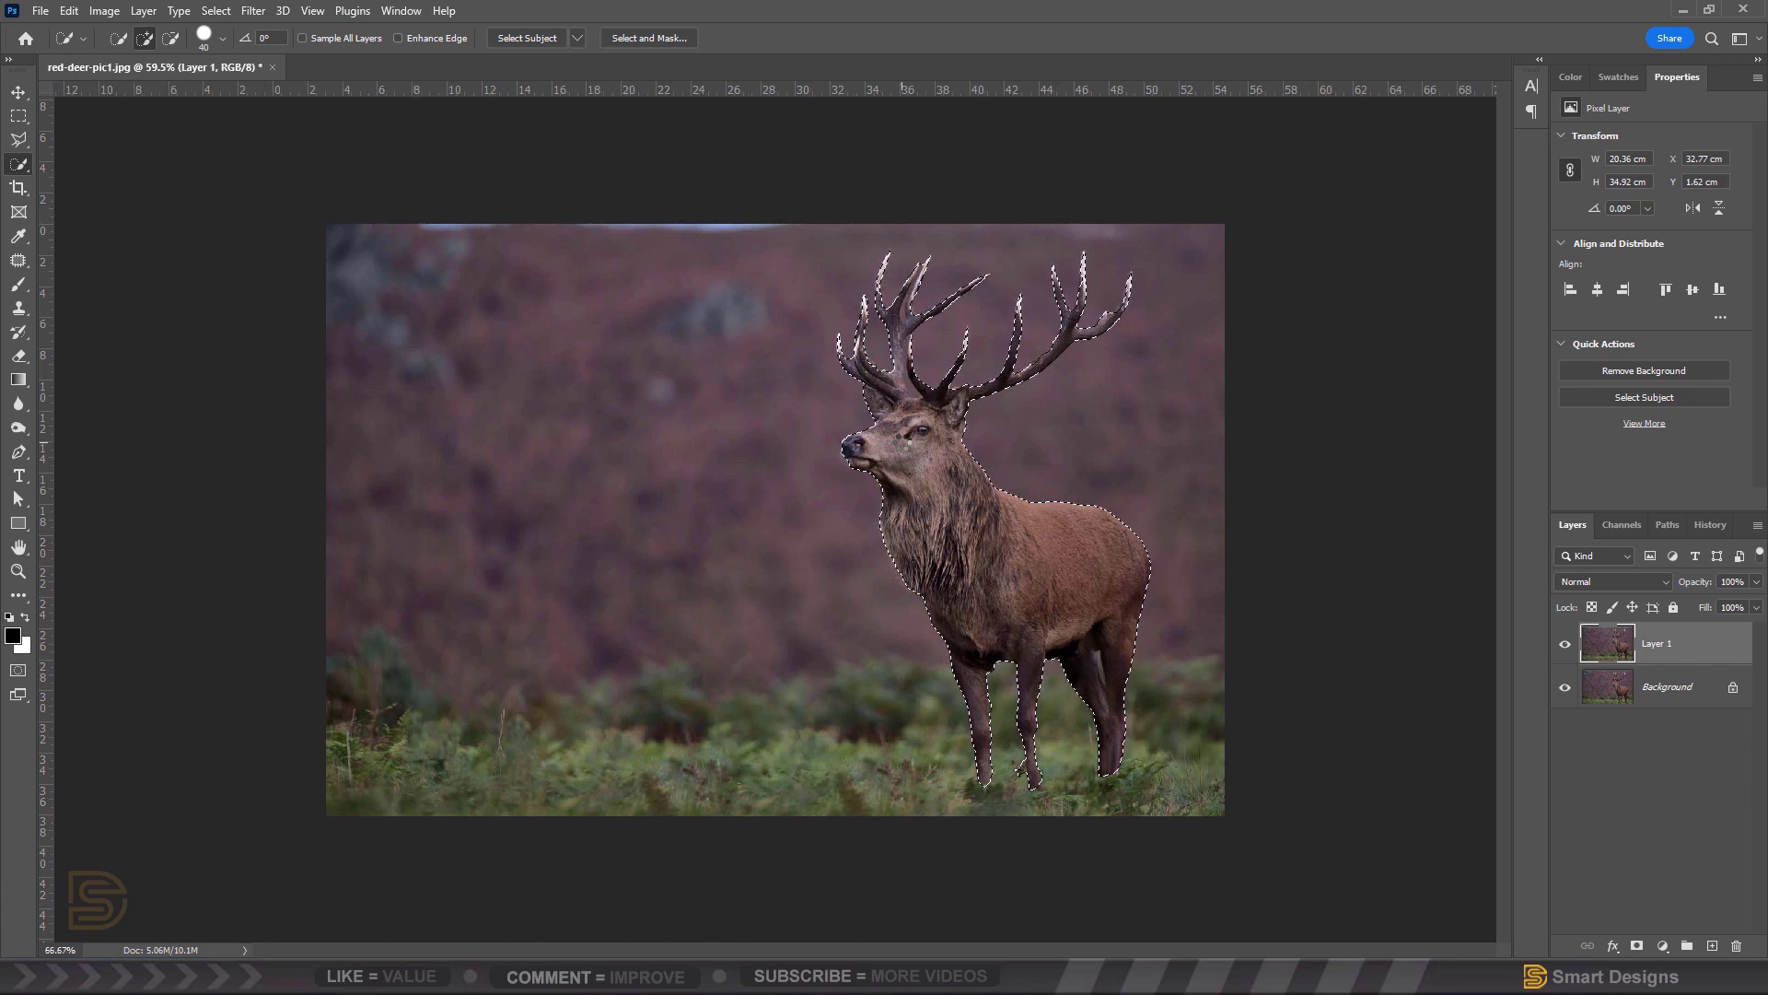
key(ctrl+plus)
key(ctrl+plus)
key(ctrl+plus)
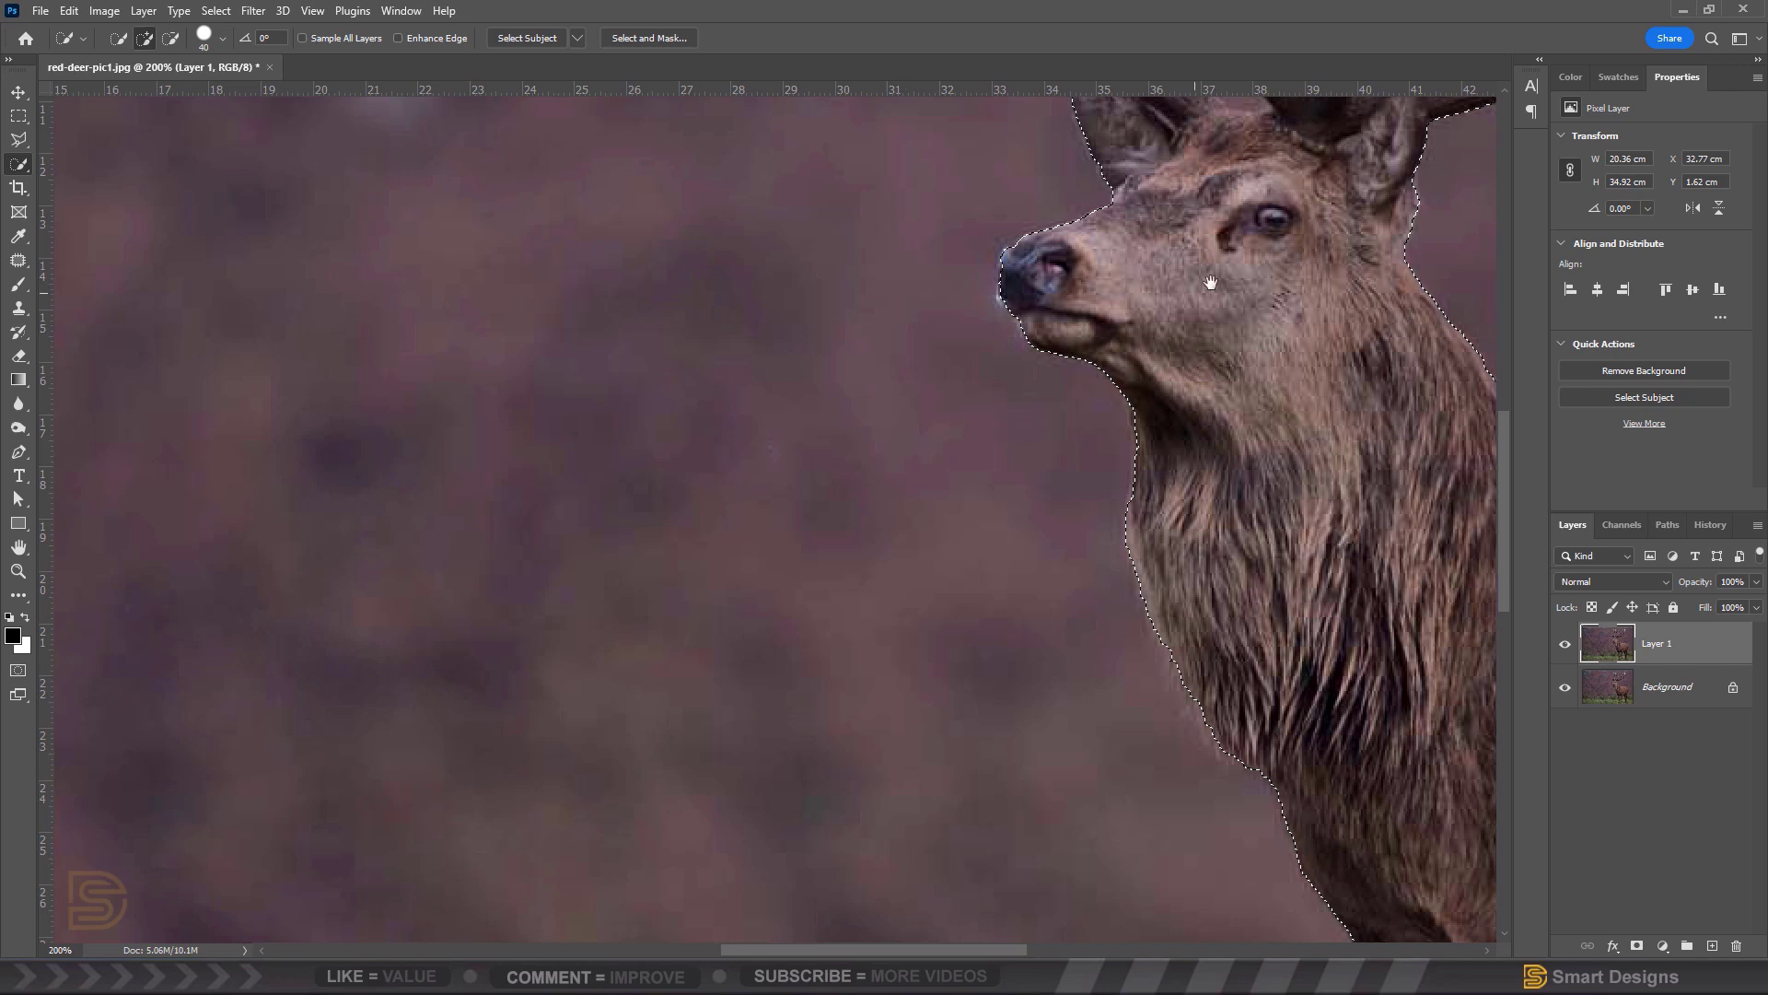
mouse_move(1070, 455)
mouse_down()
mouse_move(865, 691)
mouse_move(724, 778)
mouse_up()
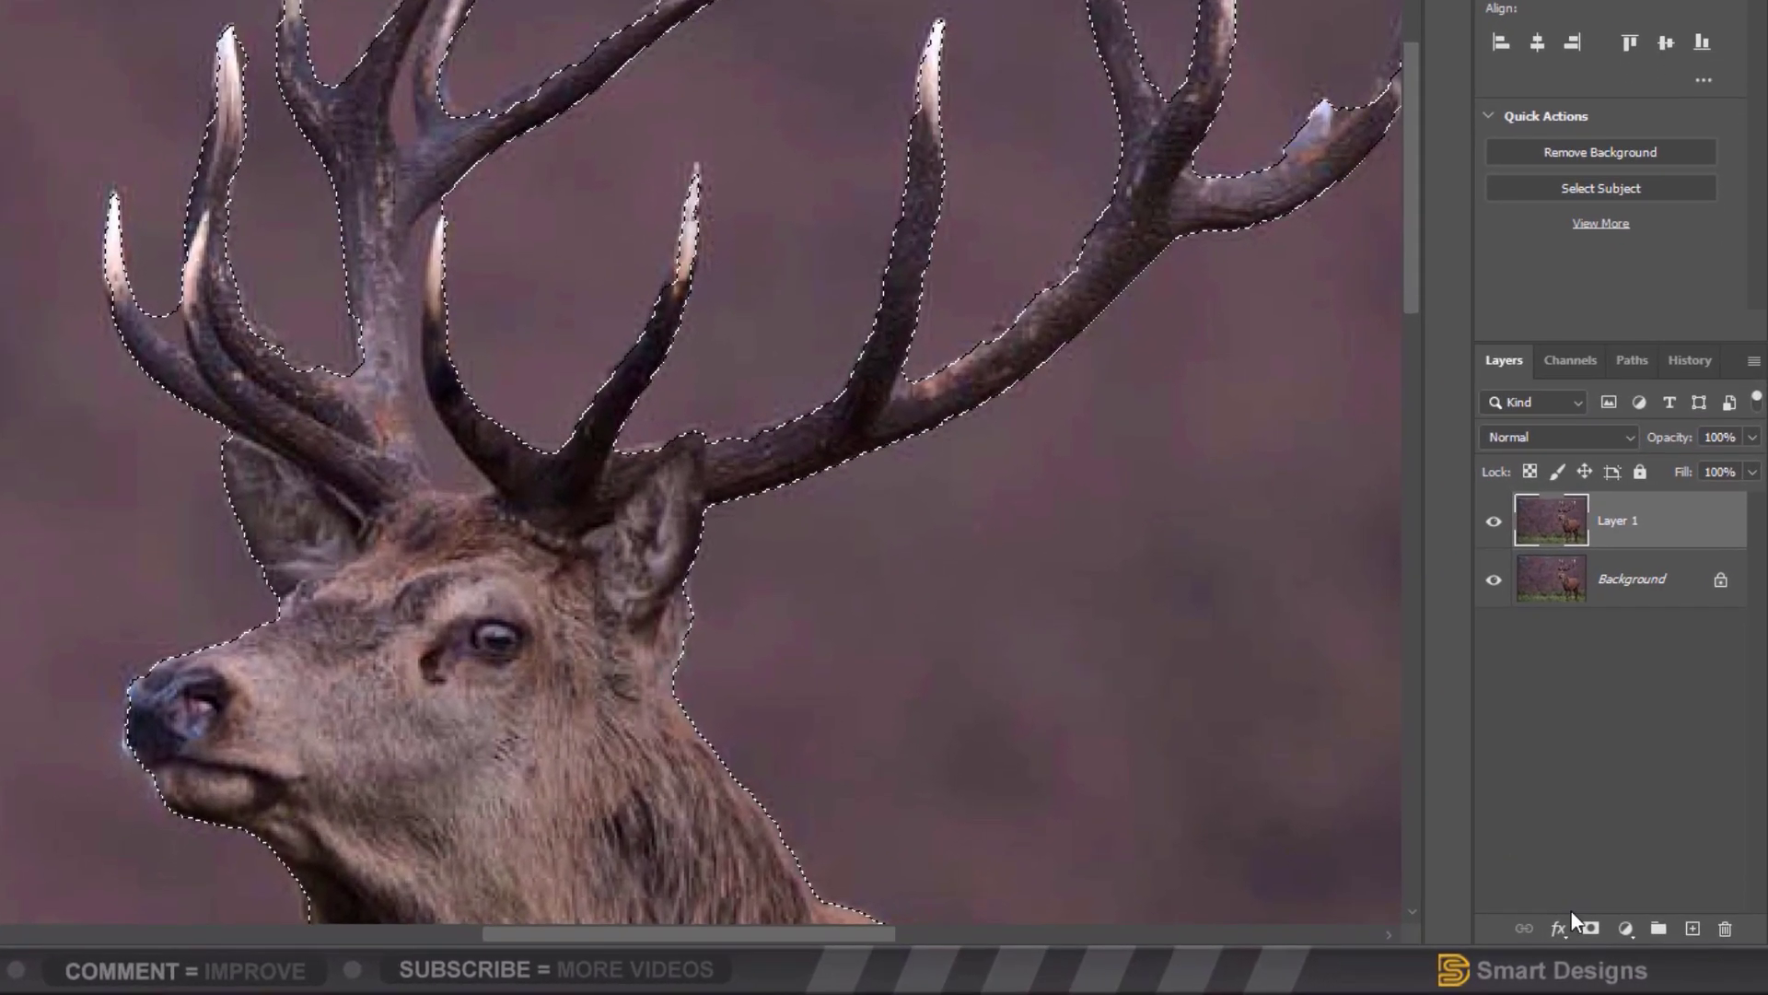
click(1589, 927)
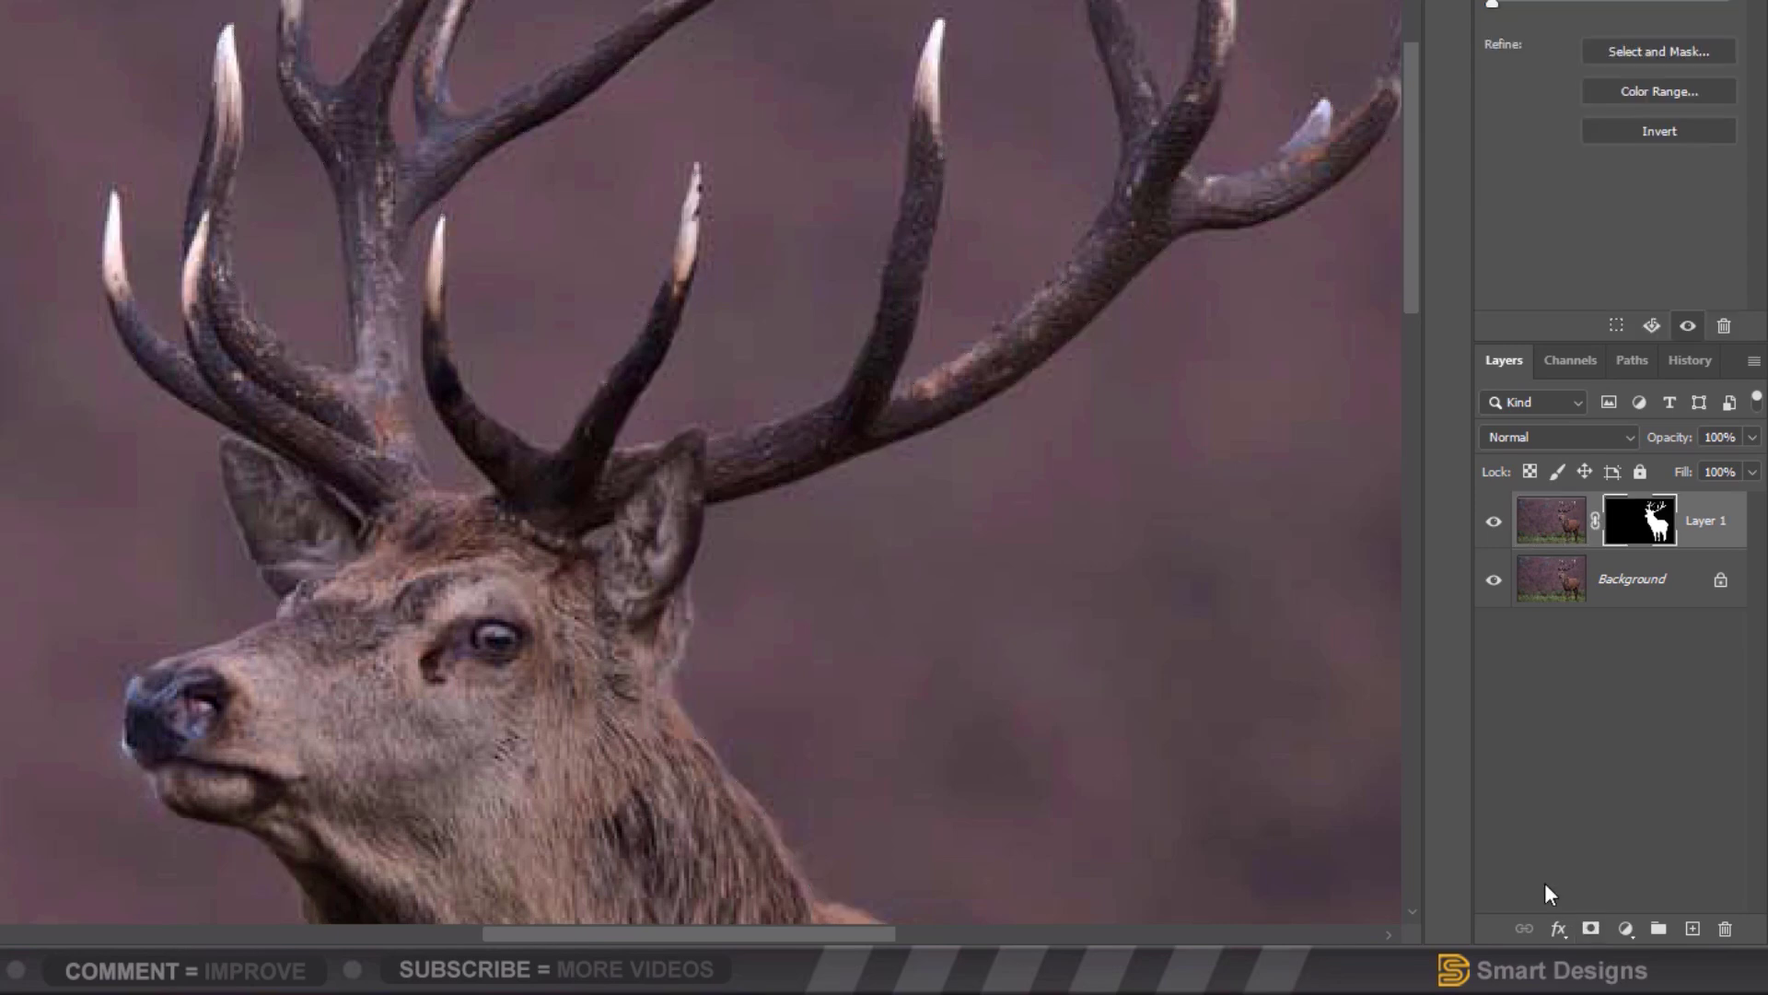
- Hide the Background layer and brush white on the deer mask near the far antler's tip with a 20 px brush
click(1494, 580)
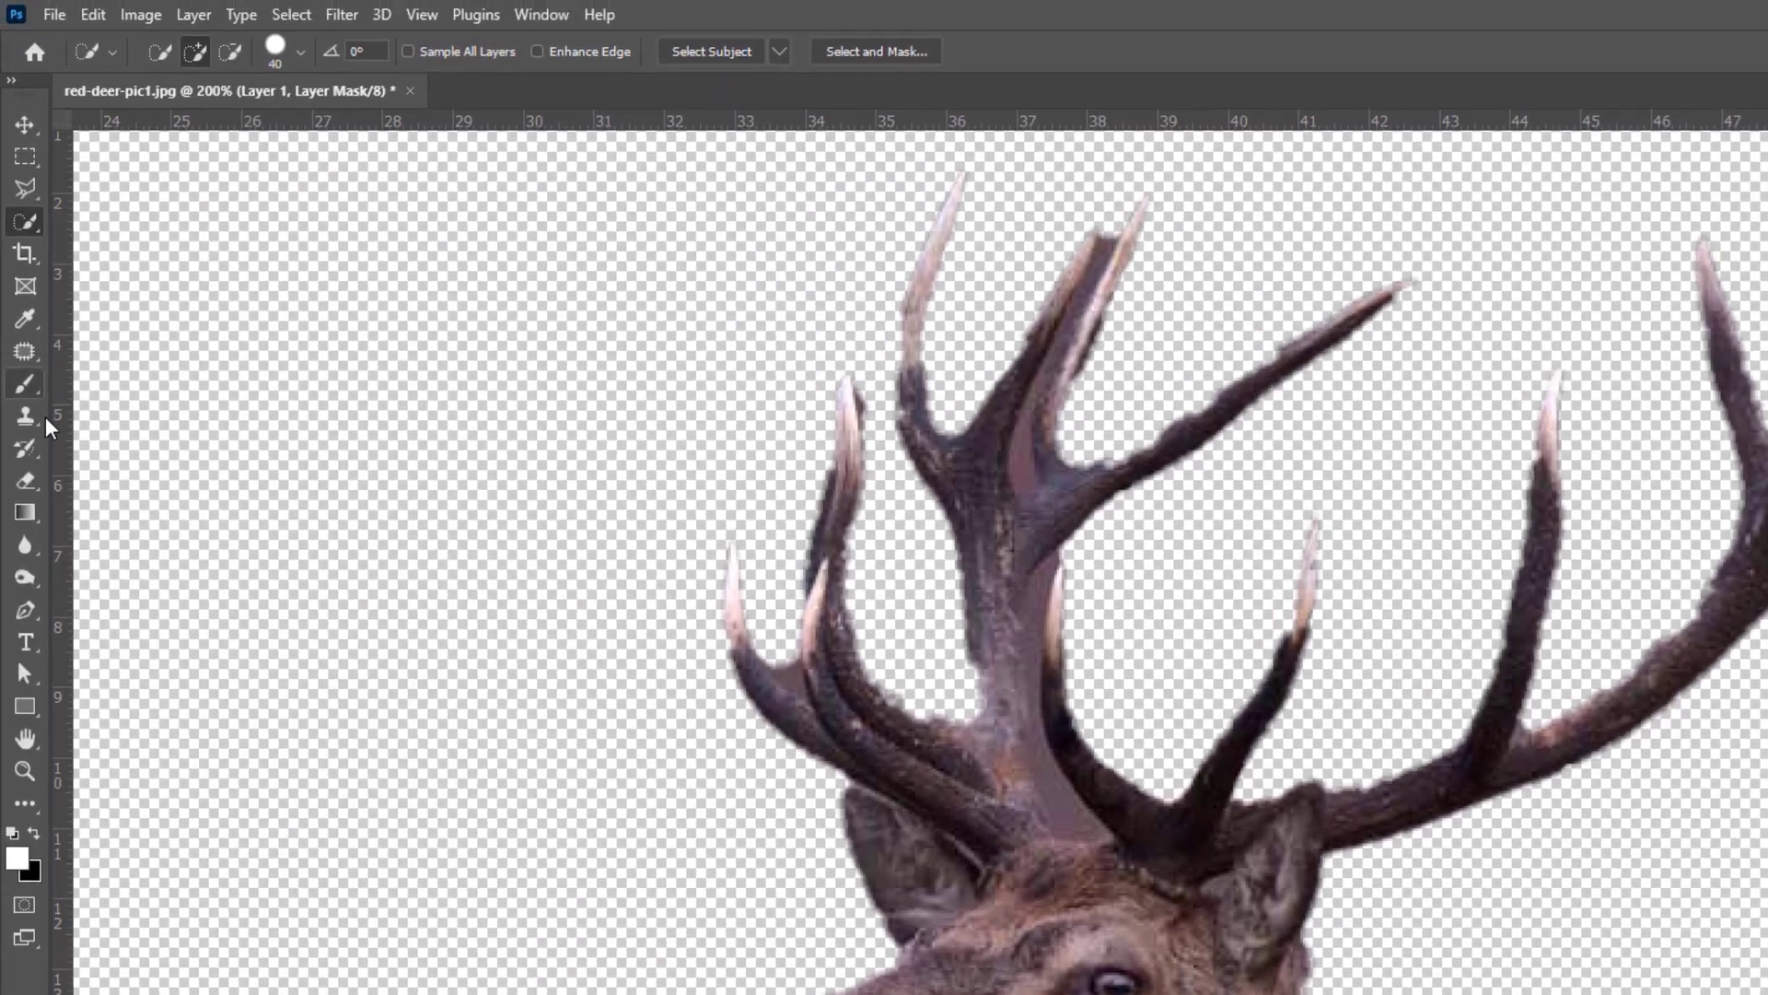
click(25, 383)
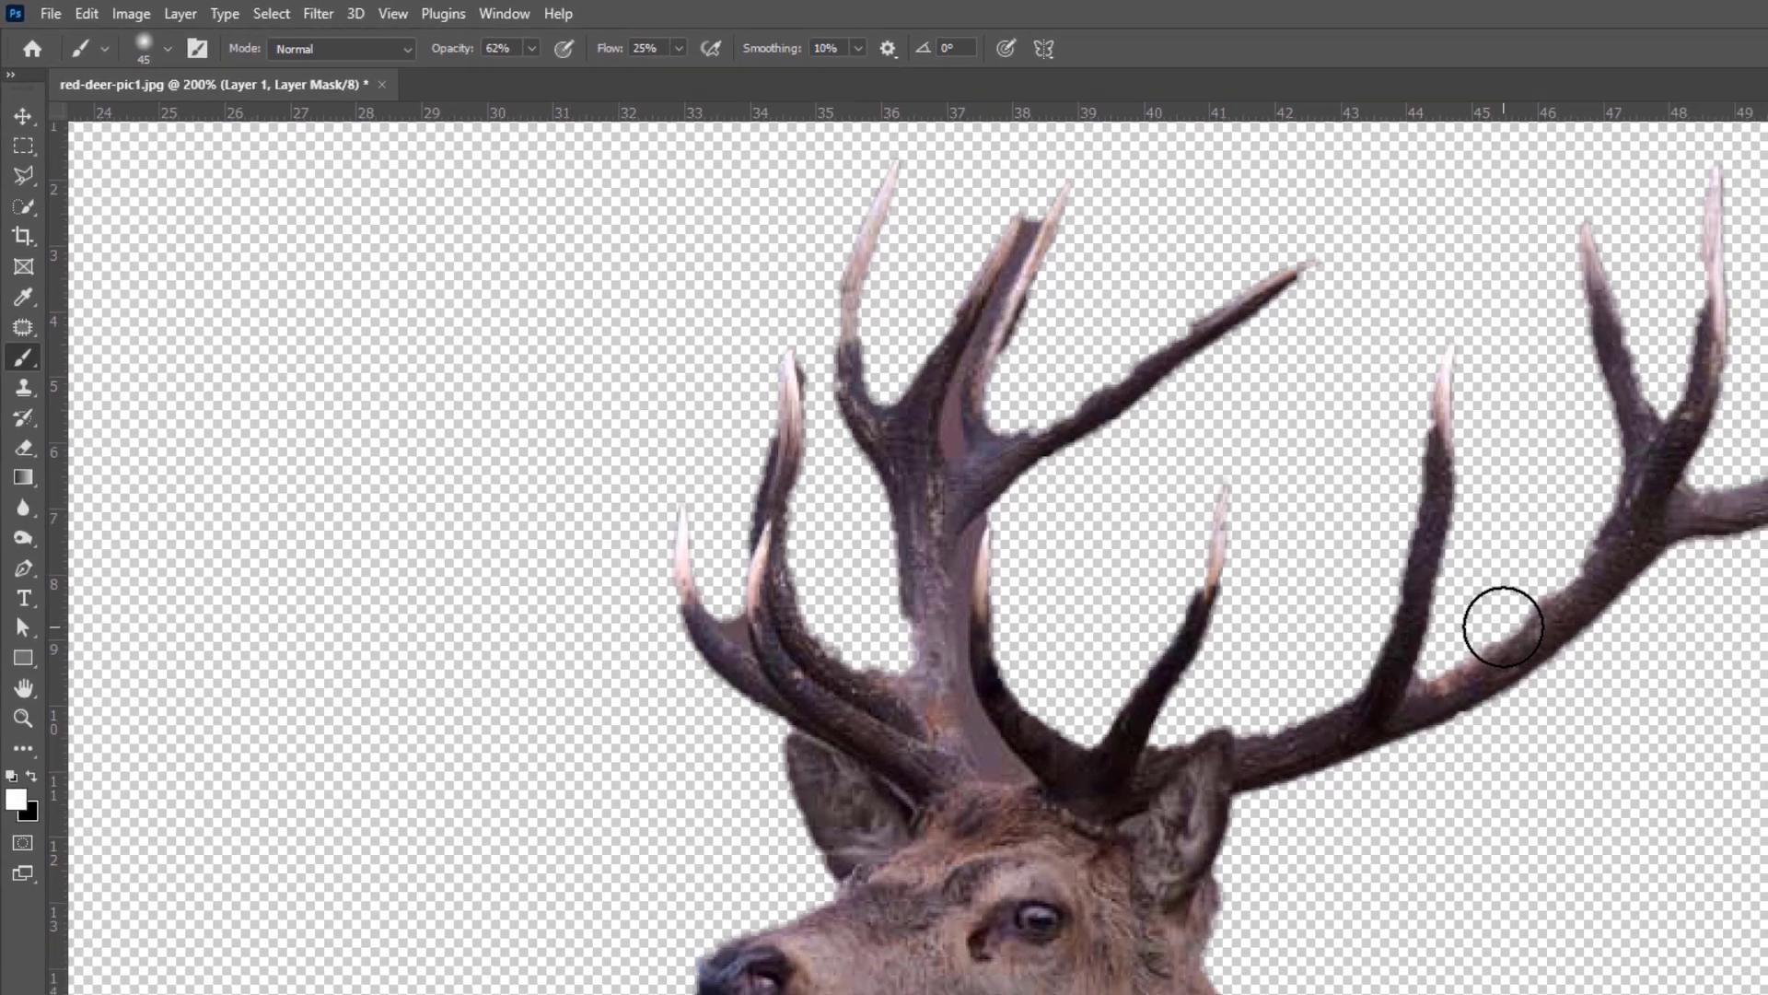
key(bracketleft)
key(bracketleft)
key(bracketleft)
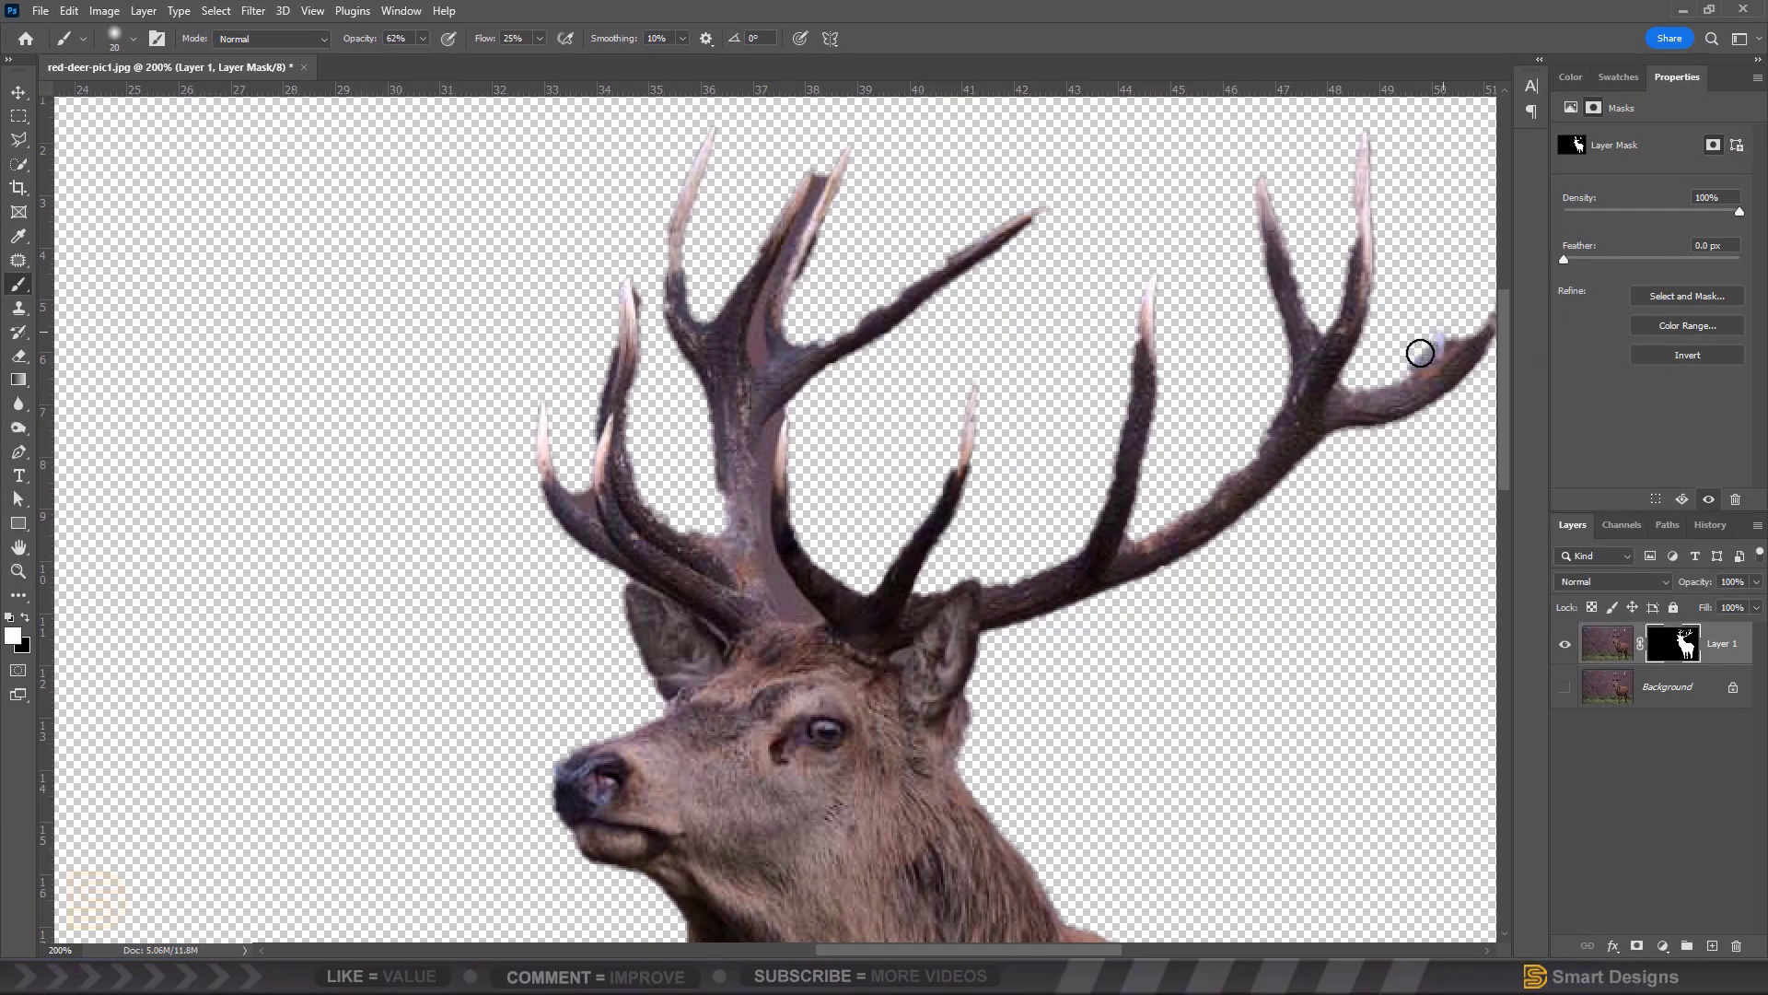
drag(1420, 354, 1383, 370)
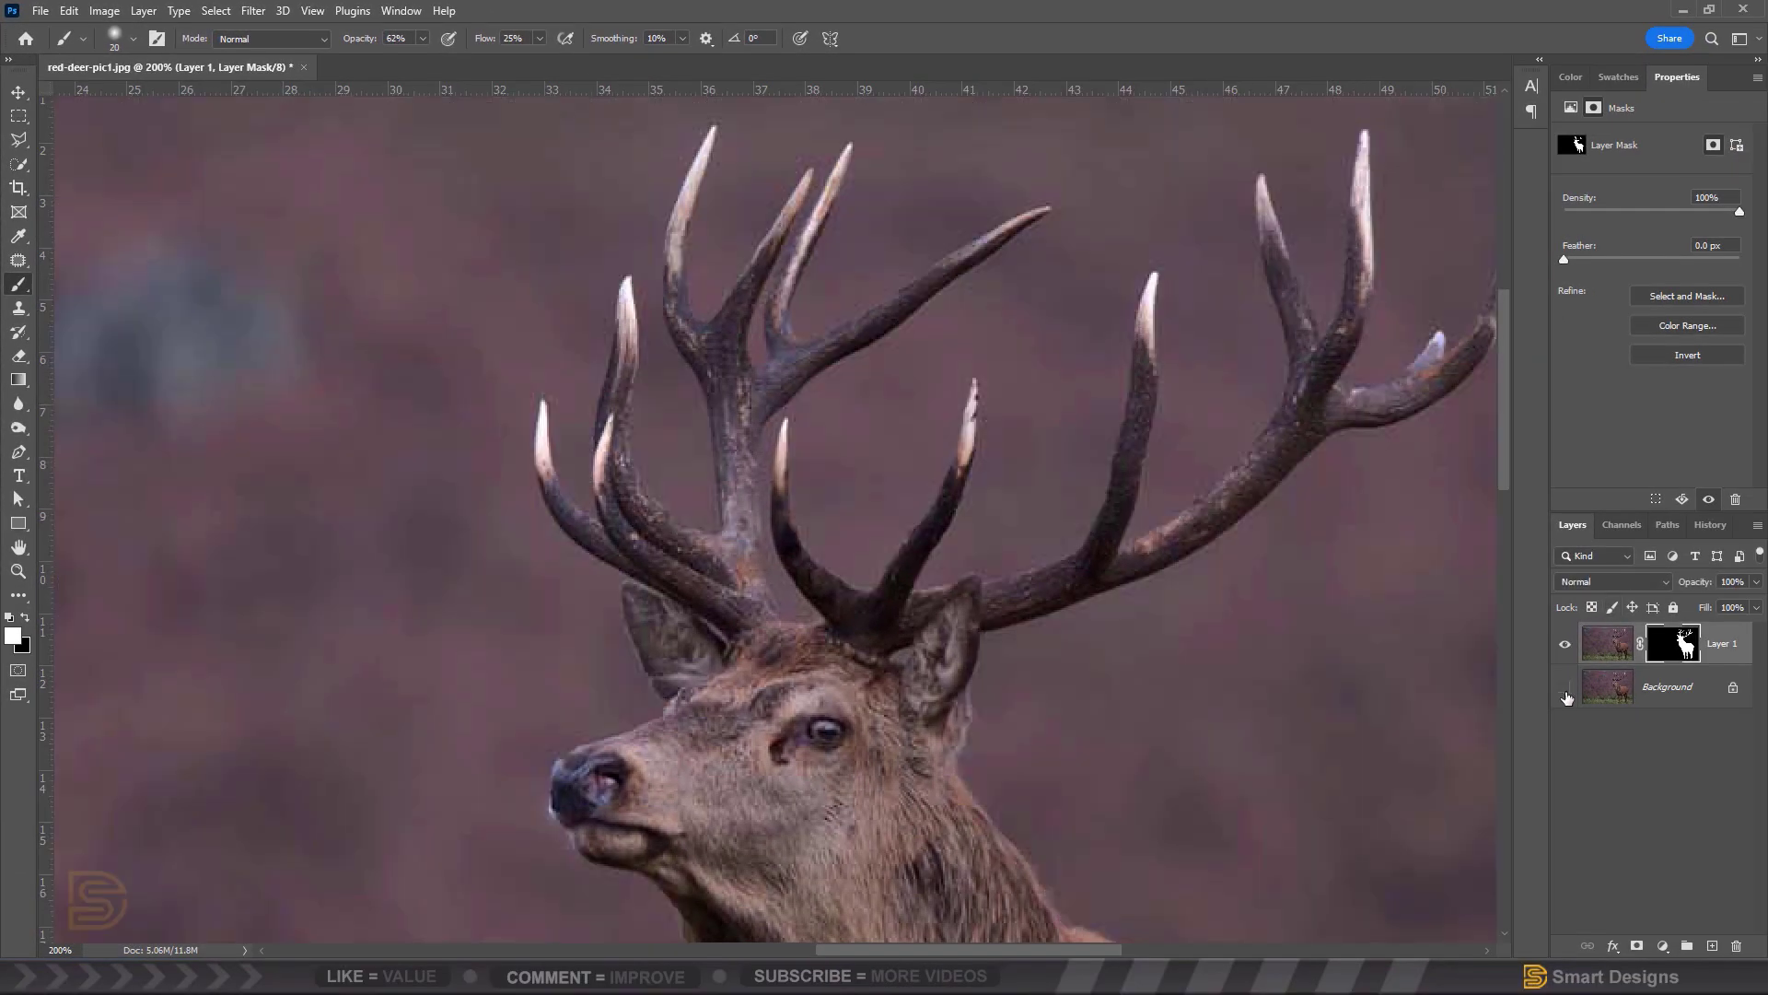
click(1566, 690)
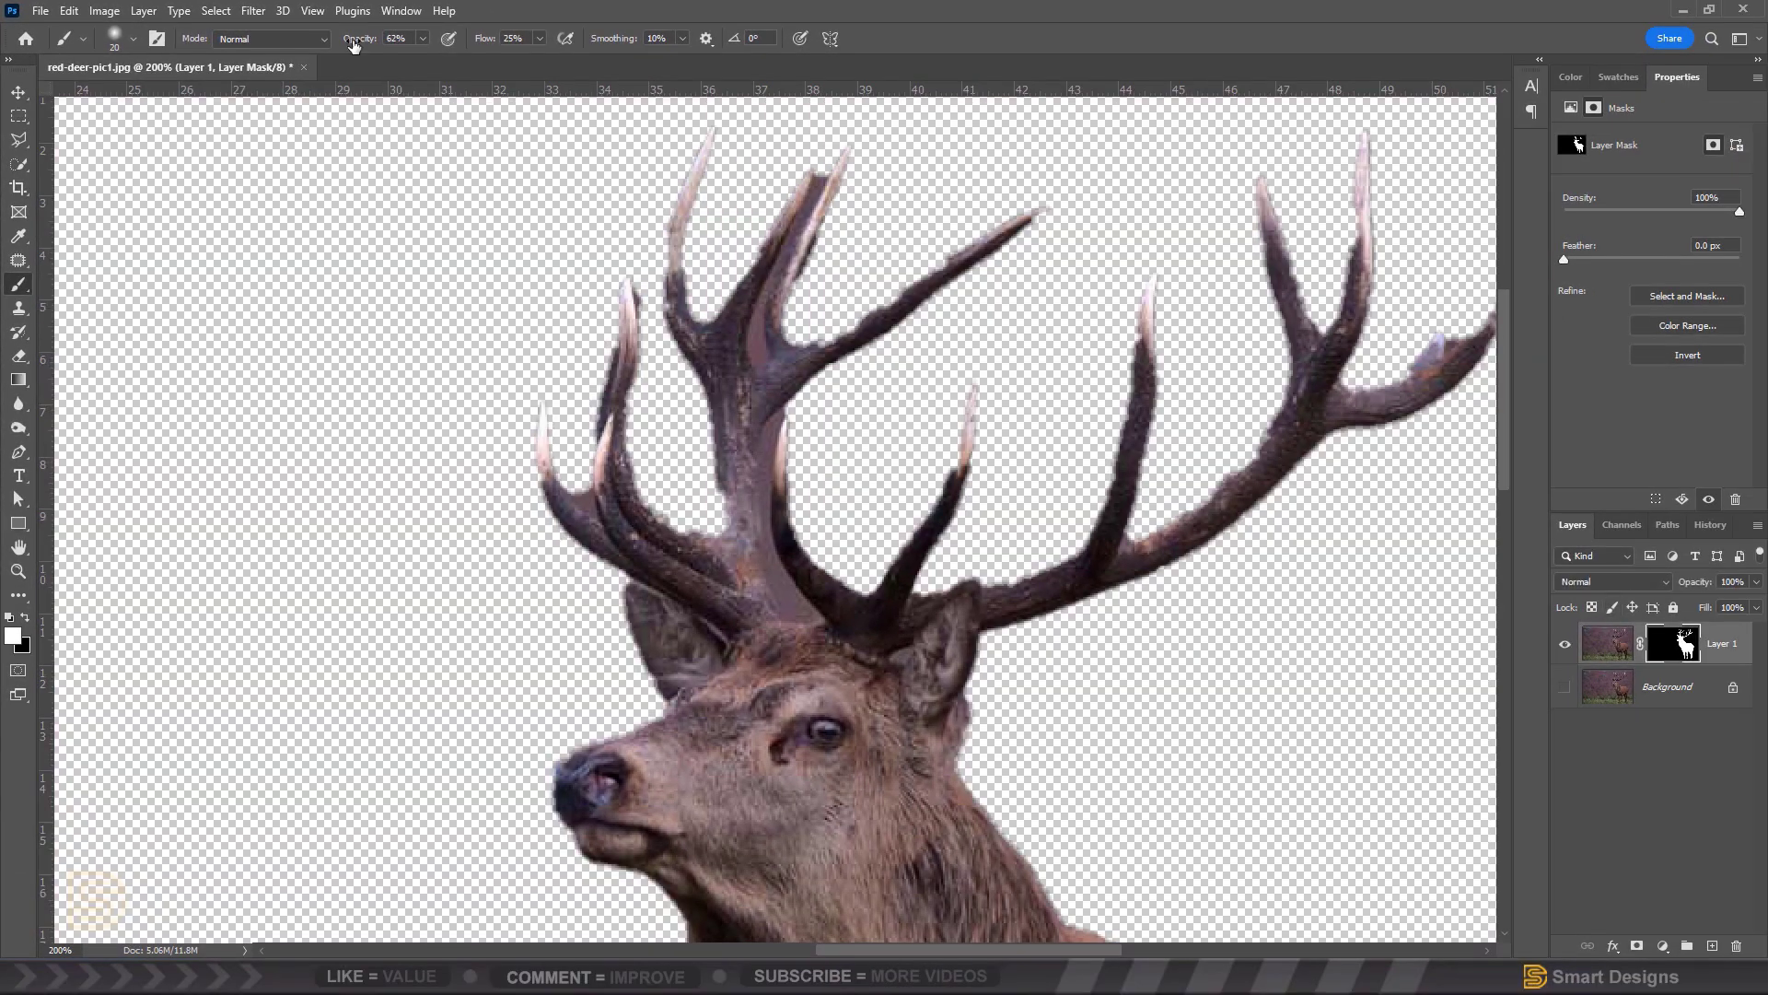
- Set the brush to Hard Round with 100% opacity, 100% flow and a size of 8 px
key(0)
key(shift+0)
drag(1315, 357, 1140, 419)
right_click(1246, 341)
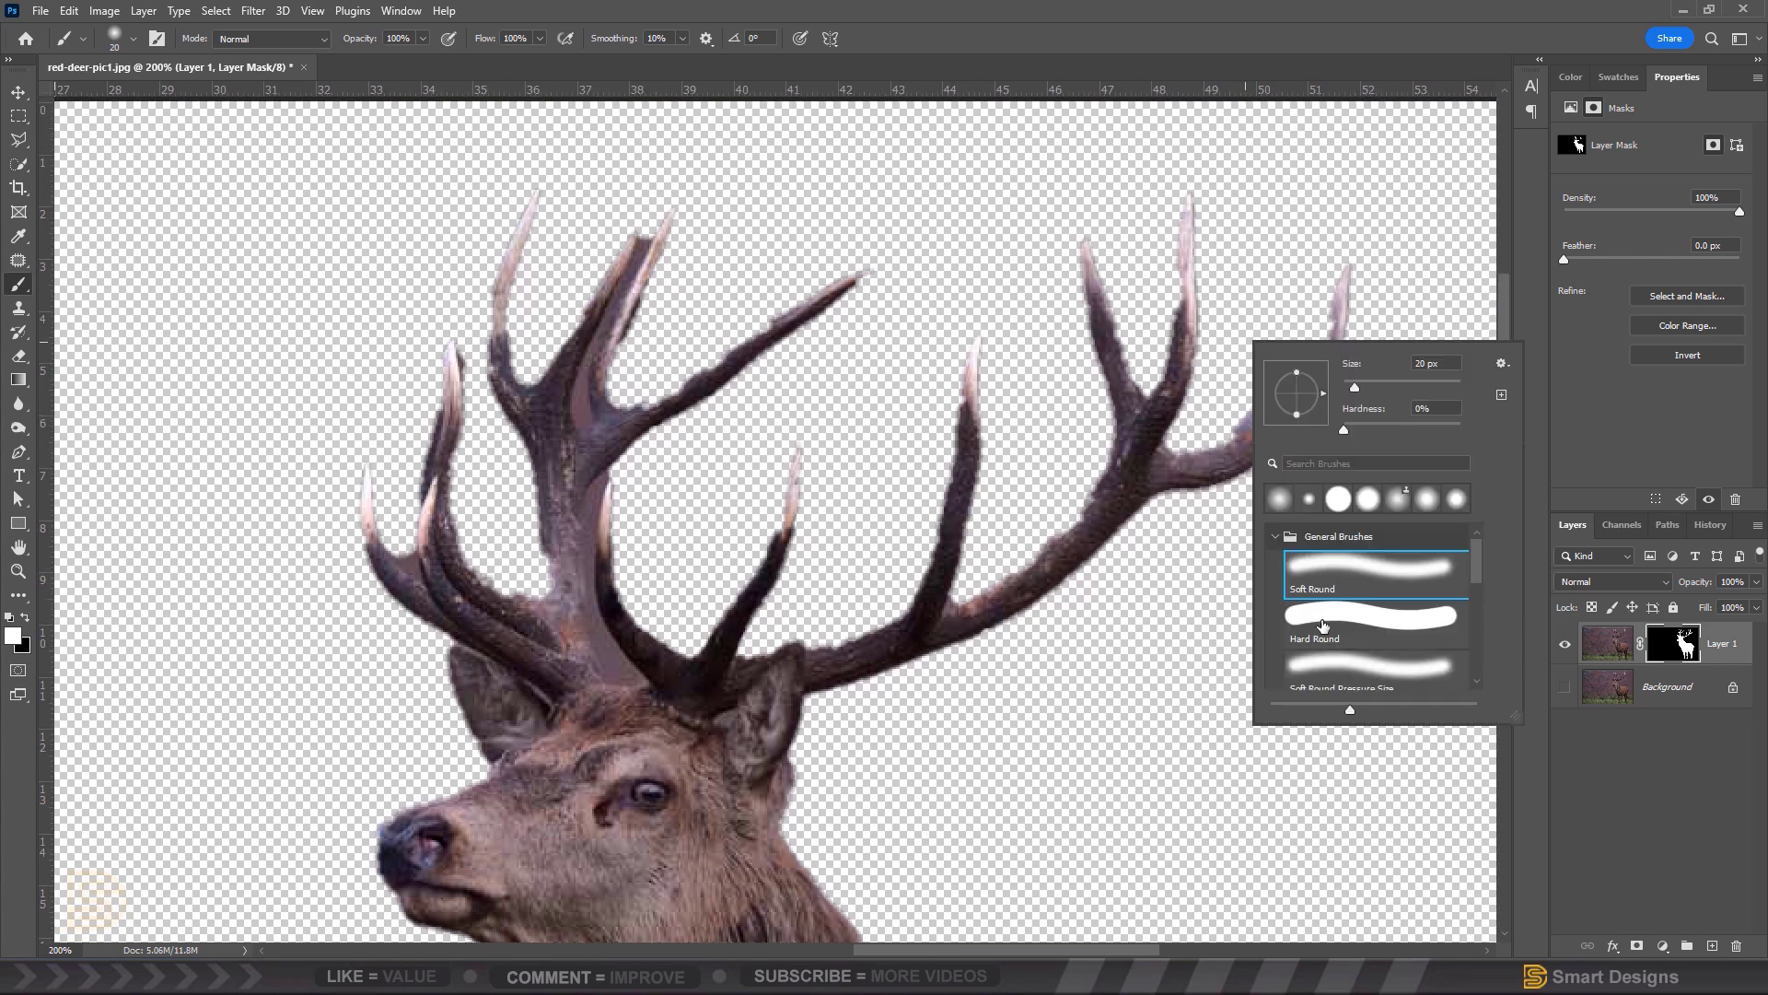
click(1323, 626)
click(1348, 100)
key(bracketleft)
key(bracketleft)
key(bracketleft)
key(bracketleft)
- Paint white on the layer mask along the beams and tines of both antlers to restore their clipped edges
mouse_move(1334, 312)
mouse_down()
mouse_move(1313, 390)
mouse_move(1334, 336)
mouse_up()
drag(1183, 269, 1182, 325)
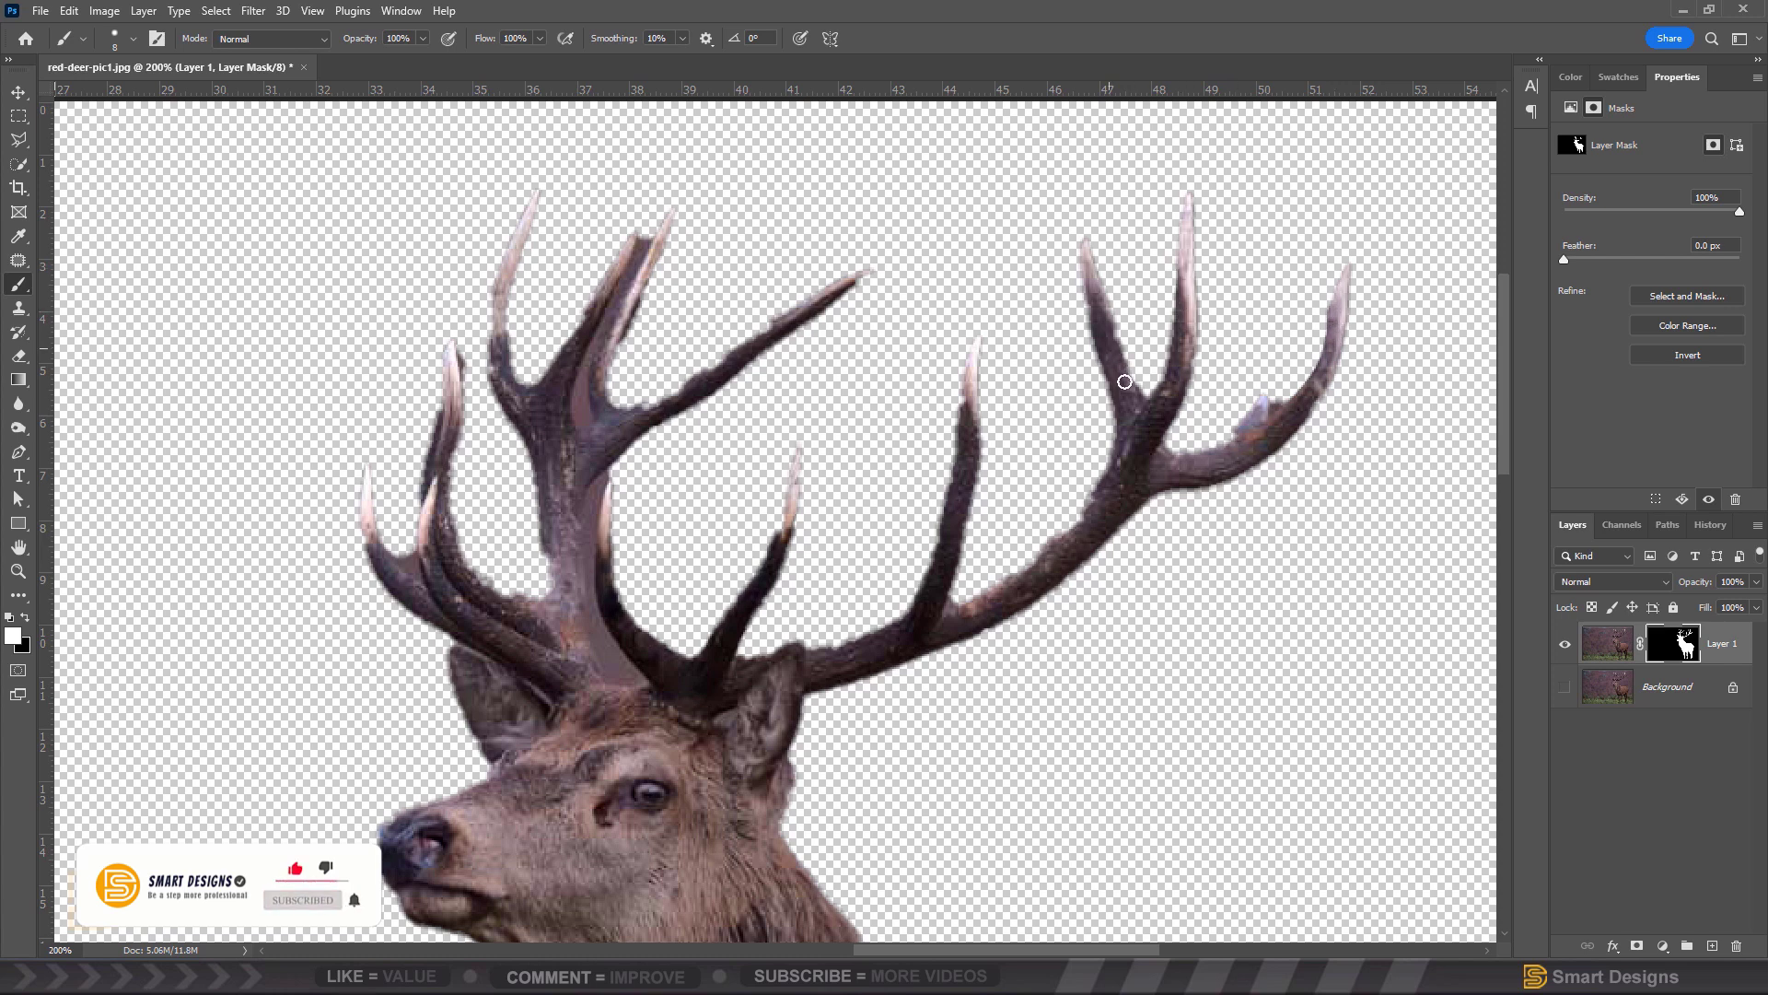
mouse_move(1087, 519)
mouse_down()
mouse_move(995, 580)
mouse_move(1072, 539)
mouse_up()
drag(1094, 287, 1137, 415)
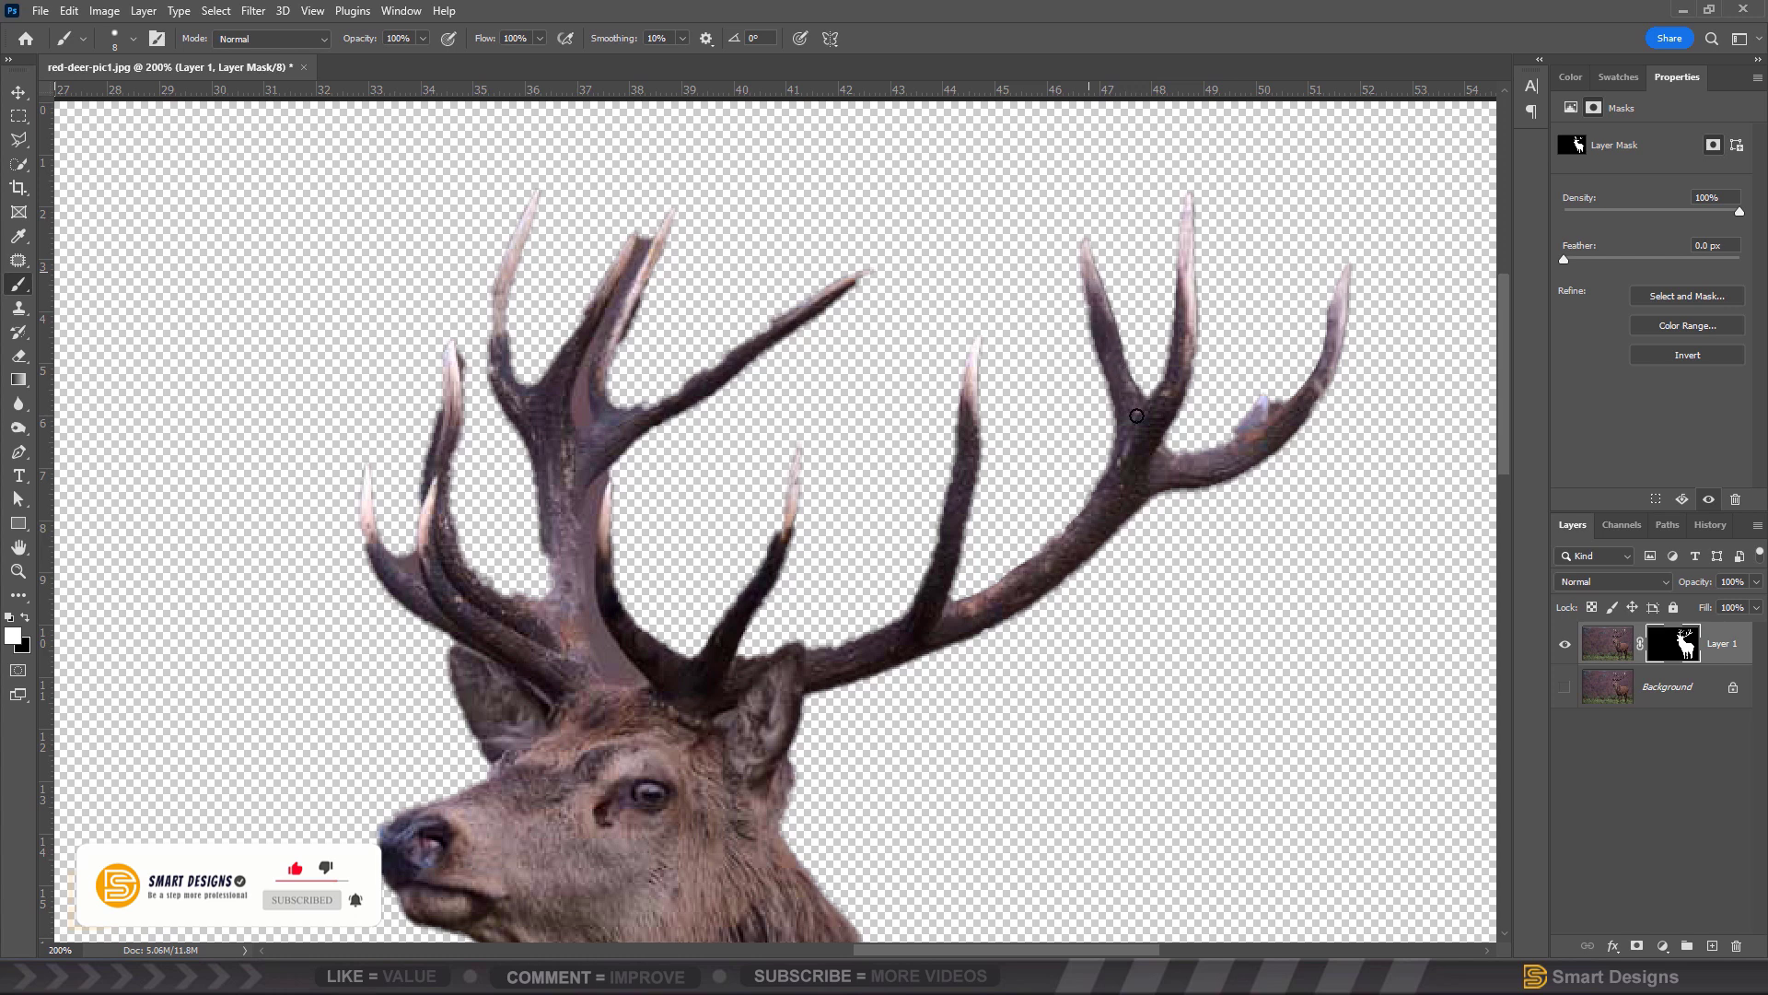
drag(852, 647, 944, 632)
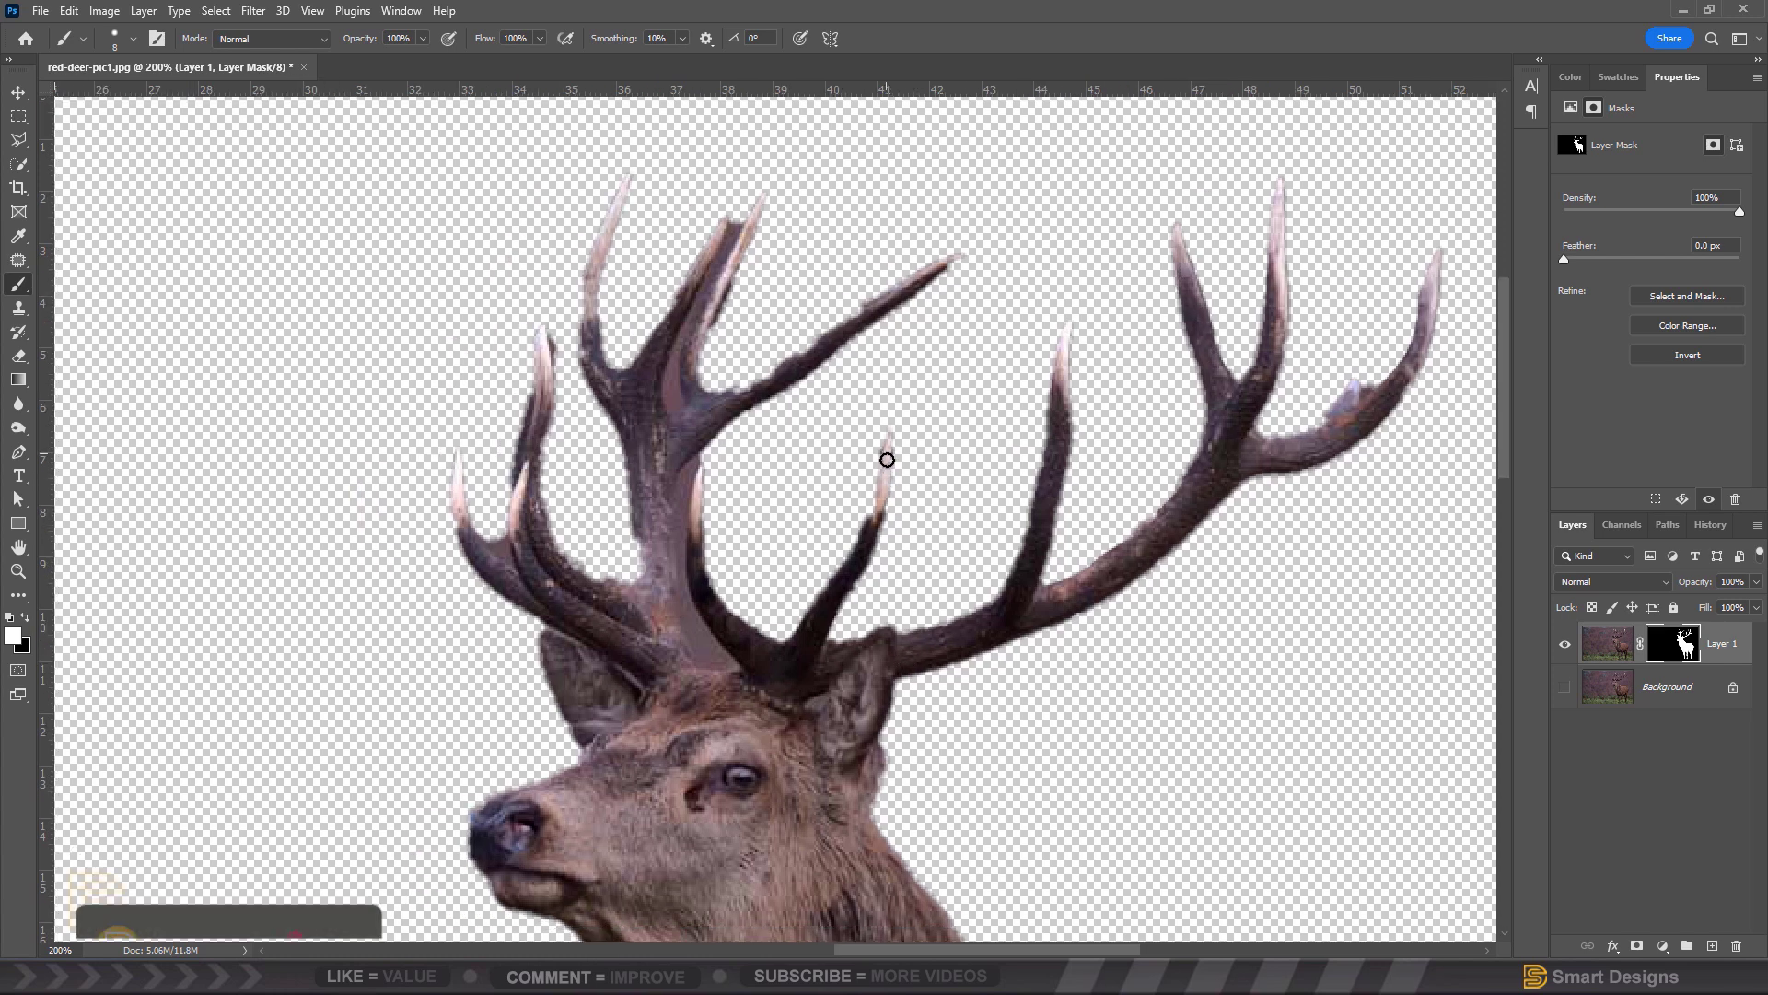
drag(883, 492, 878, 521)
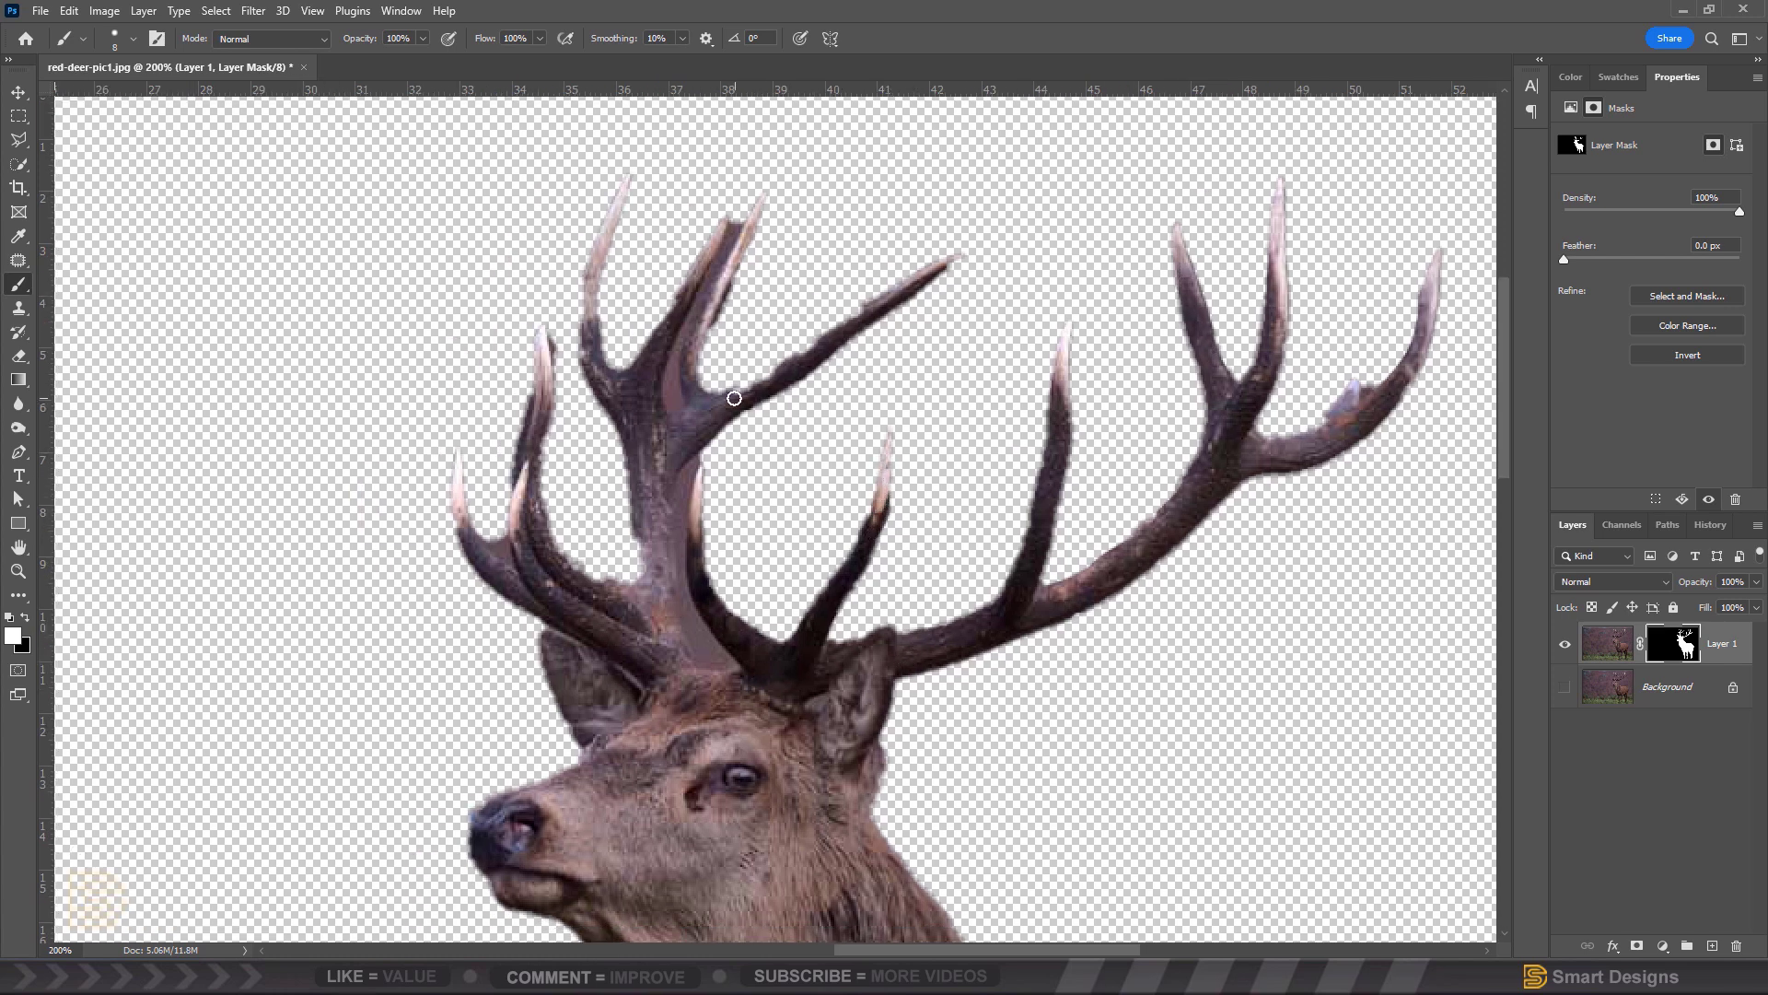
drag(734, 398, 876, 304)
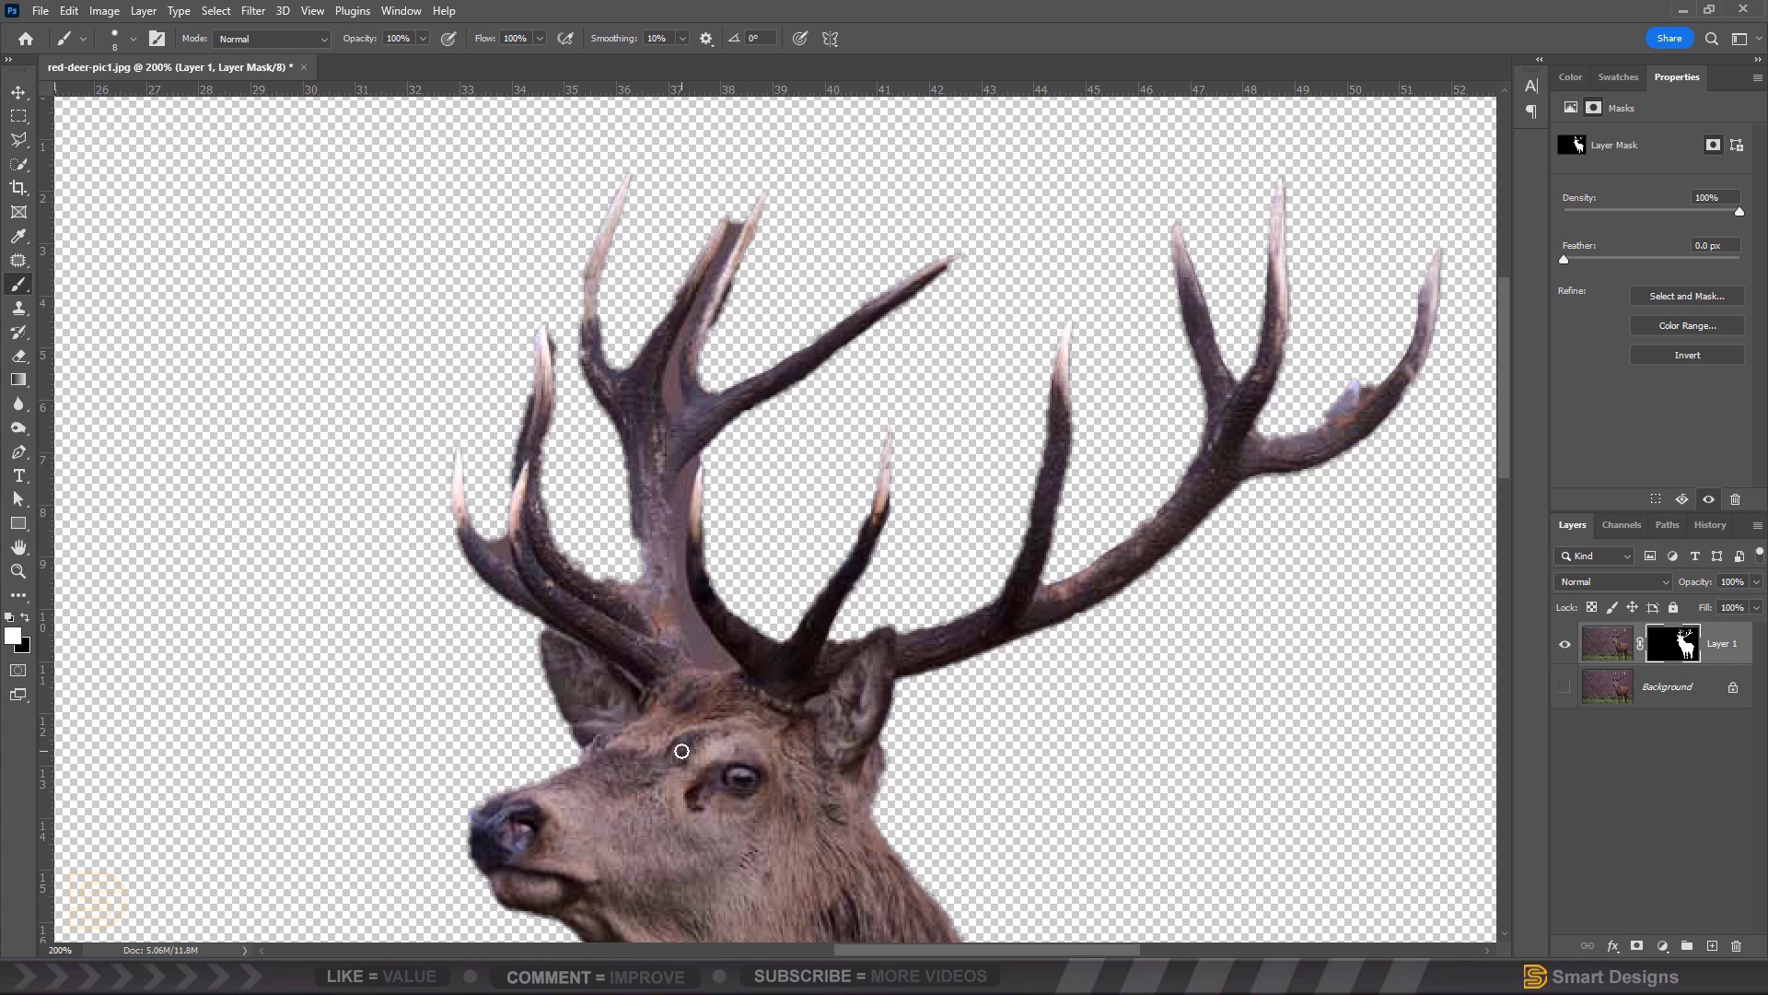
drag(642, 533, 641, 603)
drag(586, 314, 597, 391)
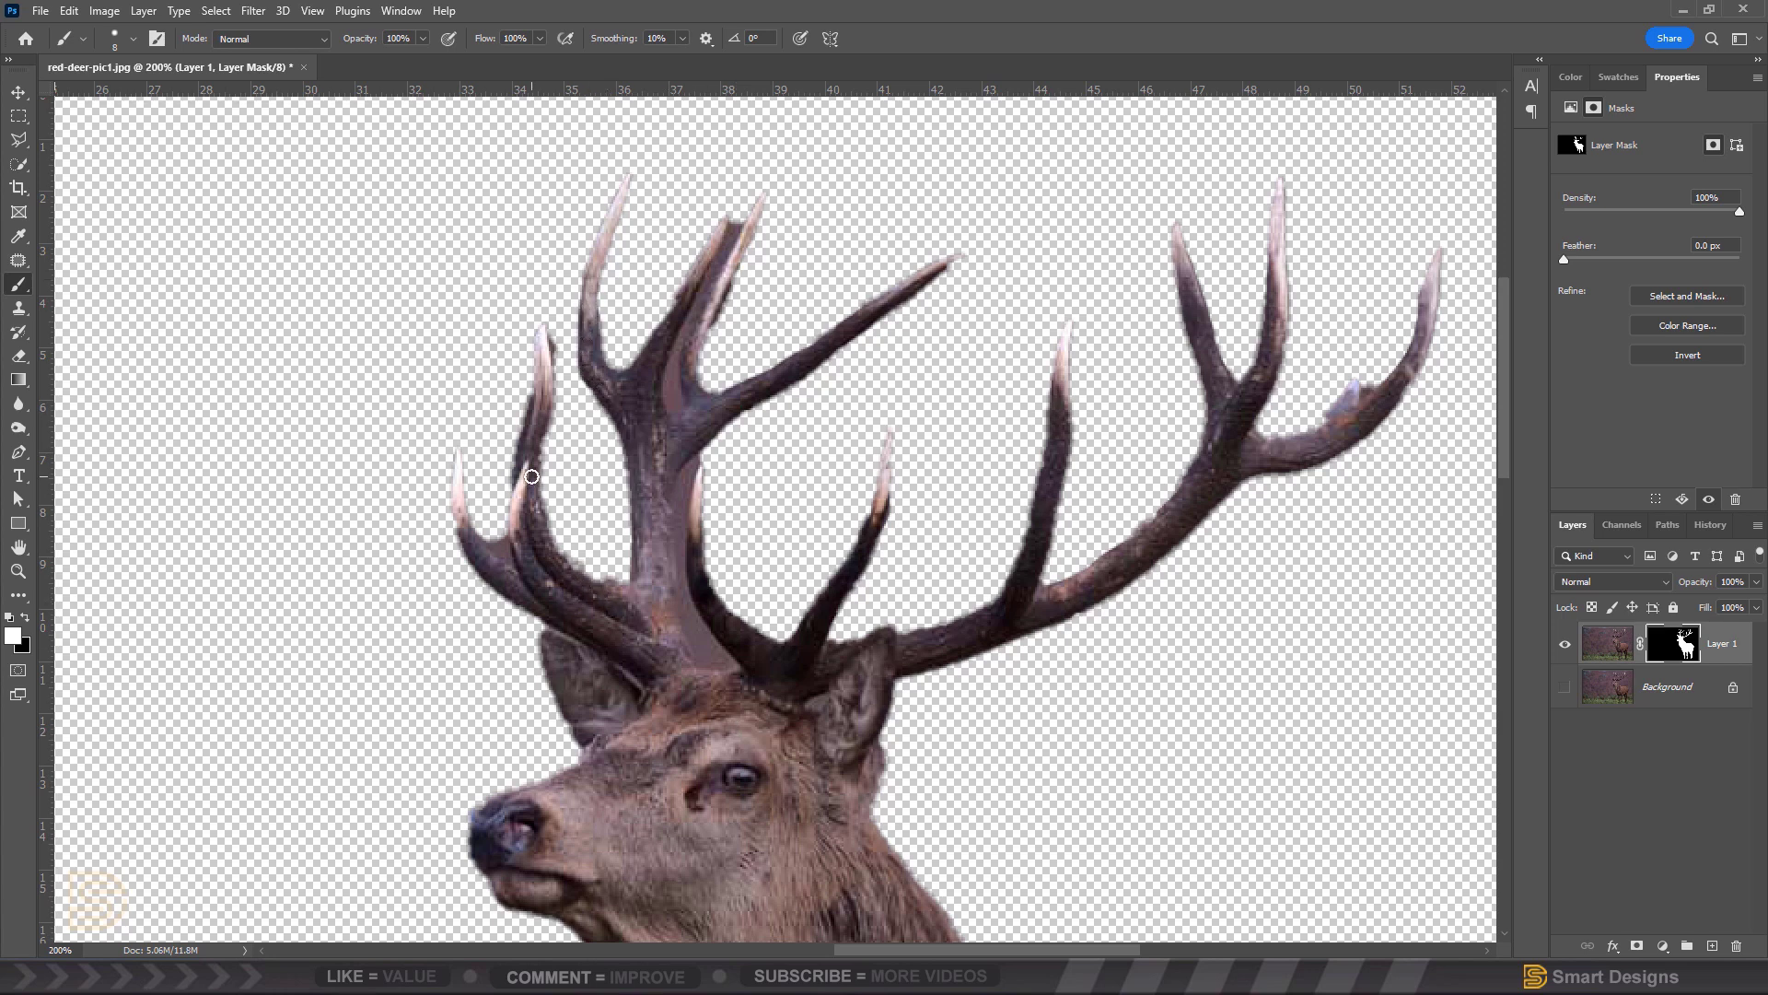
- Outline the leftover background beside the left antler's main beam with the Pen tool, convert it to a selection and remove it from the mask
drag(760, 835, 719, 812)
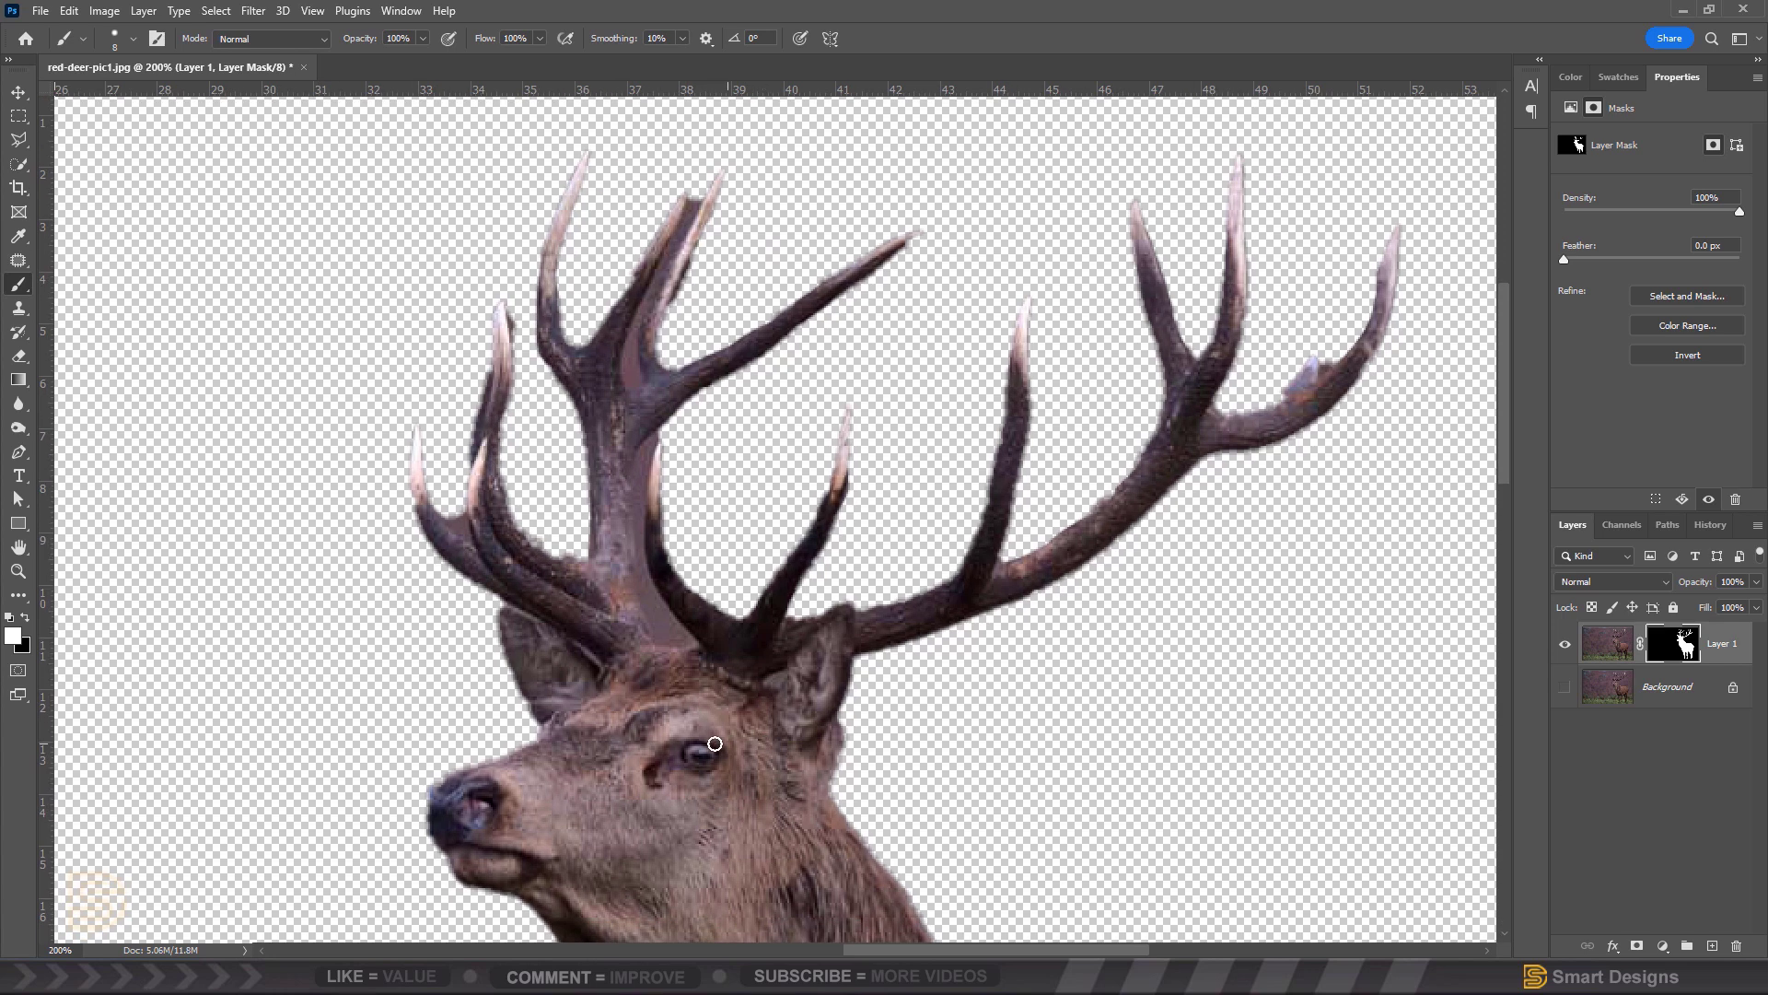
click(18, 451)
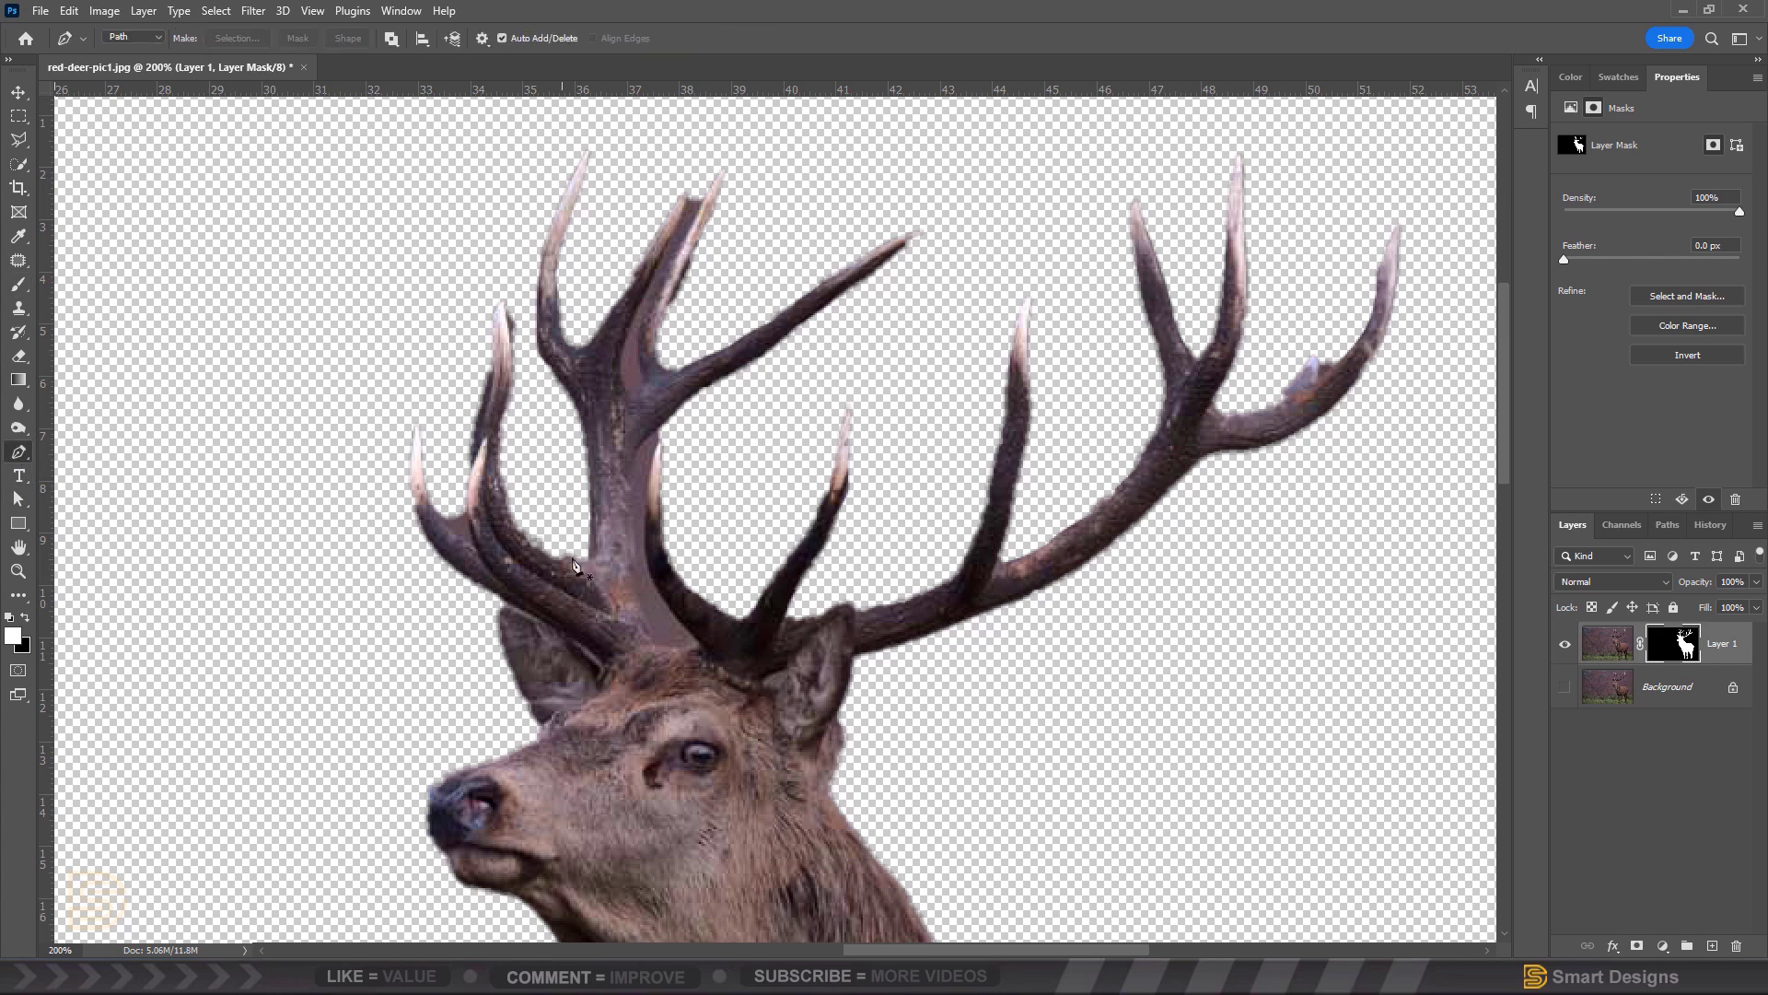
click(656, 442)
drag(697, 643, 757, 686)
click(658, 441)
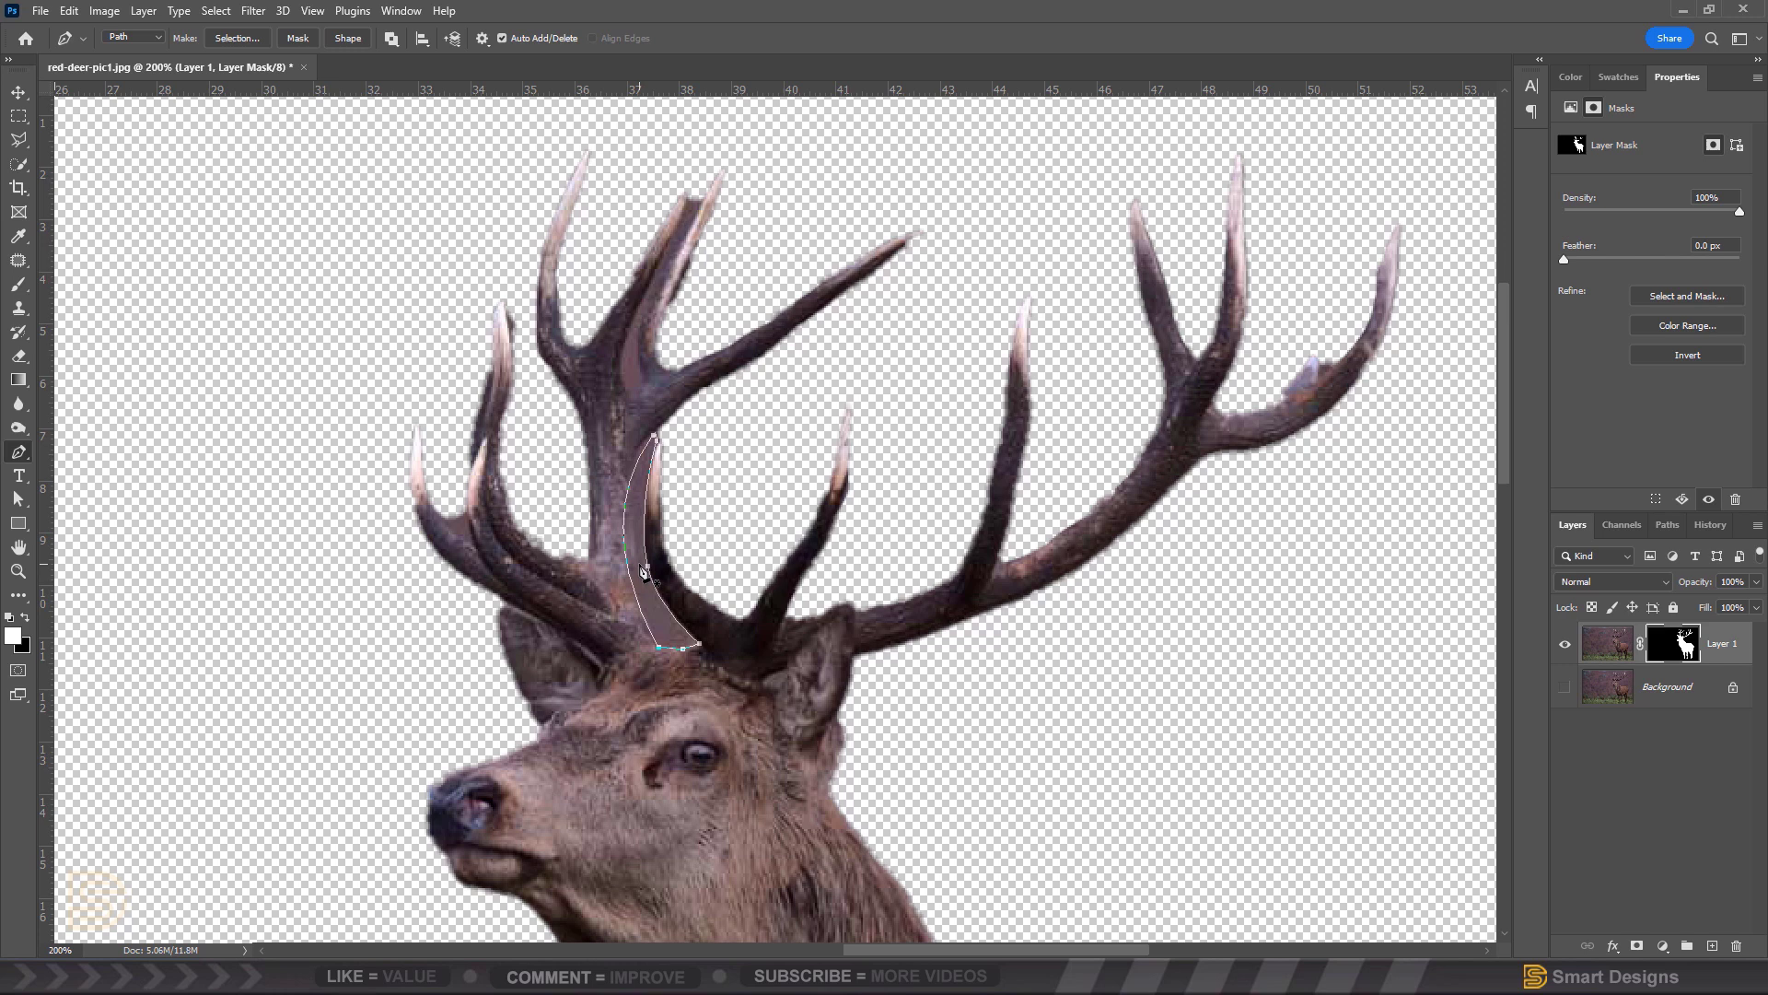
right_click(643, 571)
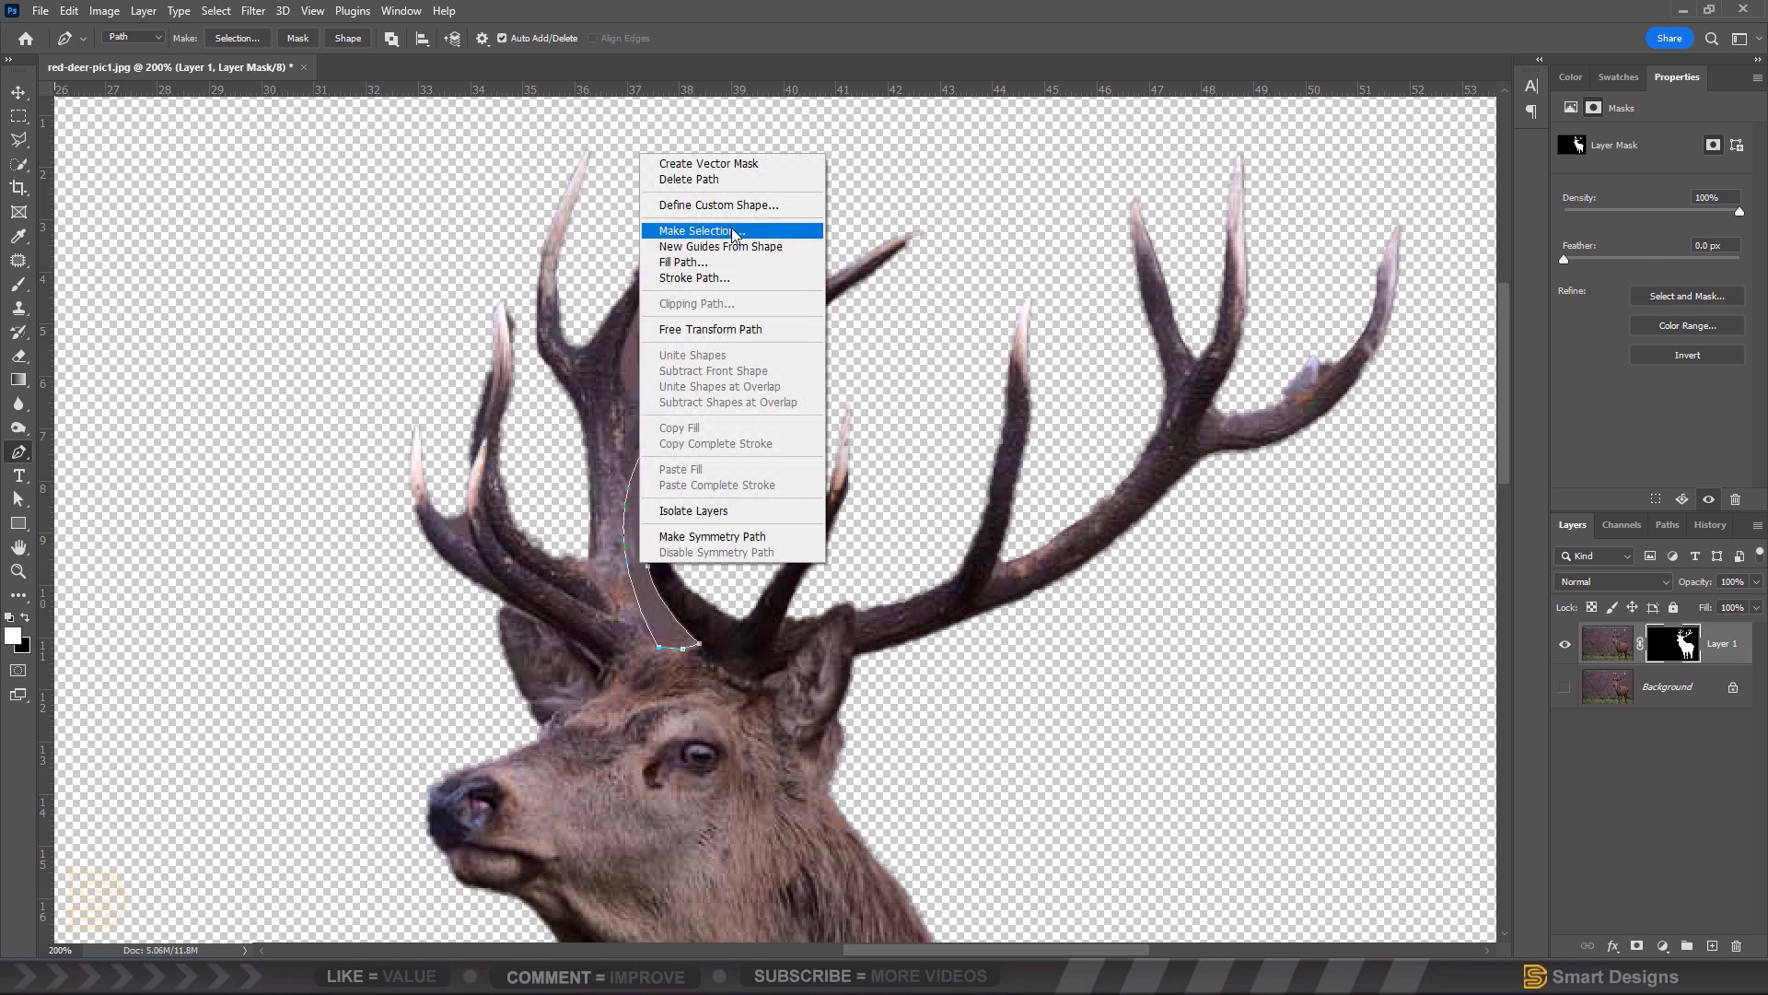
click(737, 233)
key(Return)
key(ctrl+d)
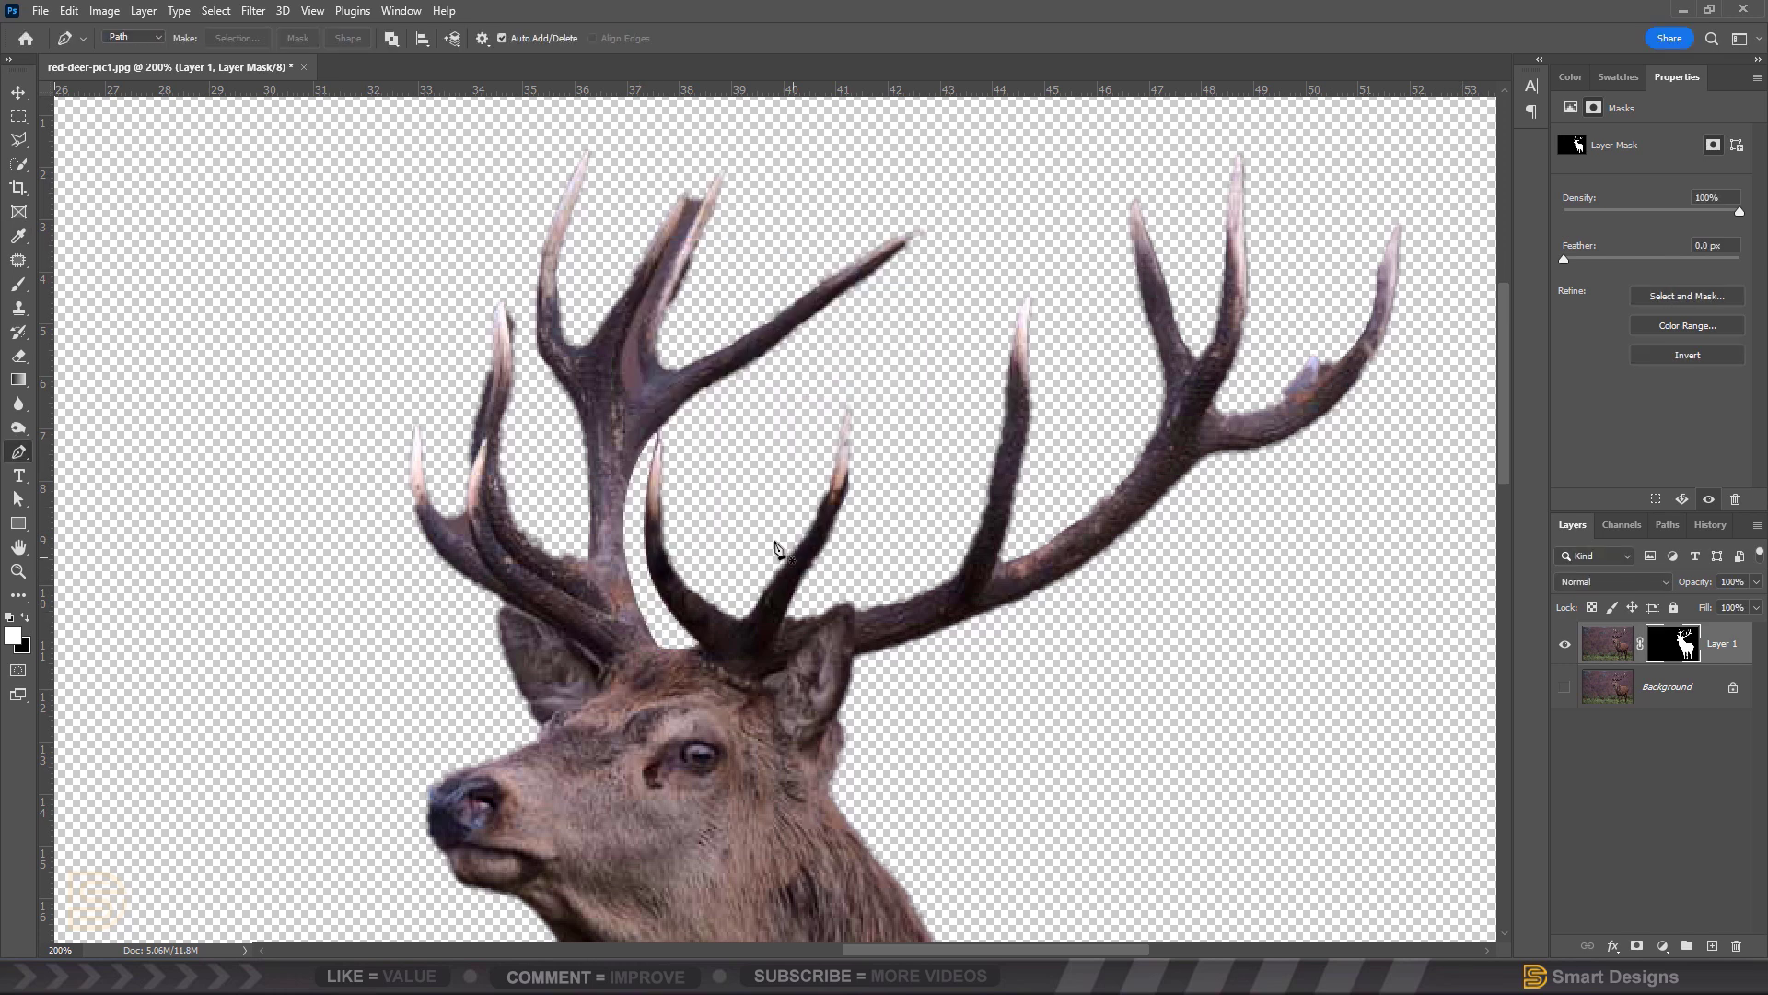
- Paint black on the mask with a 5 px brush to remove the background left between the left antler's upper tines
key(b)
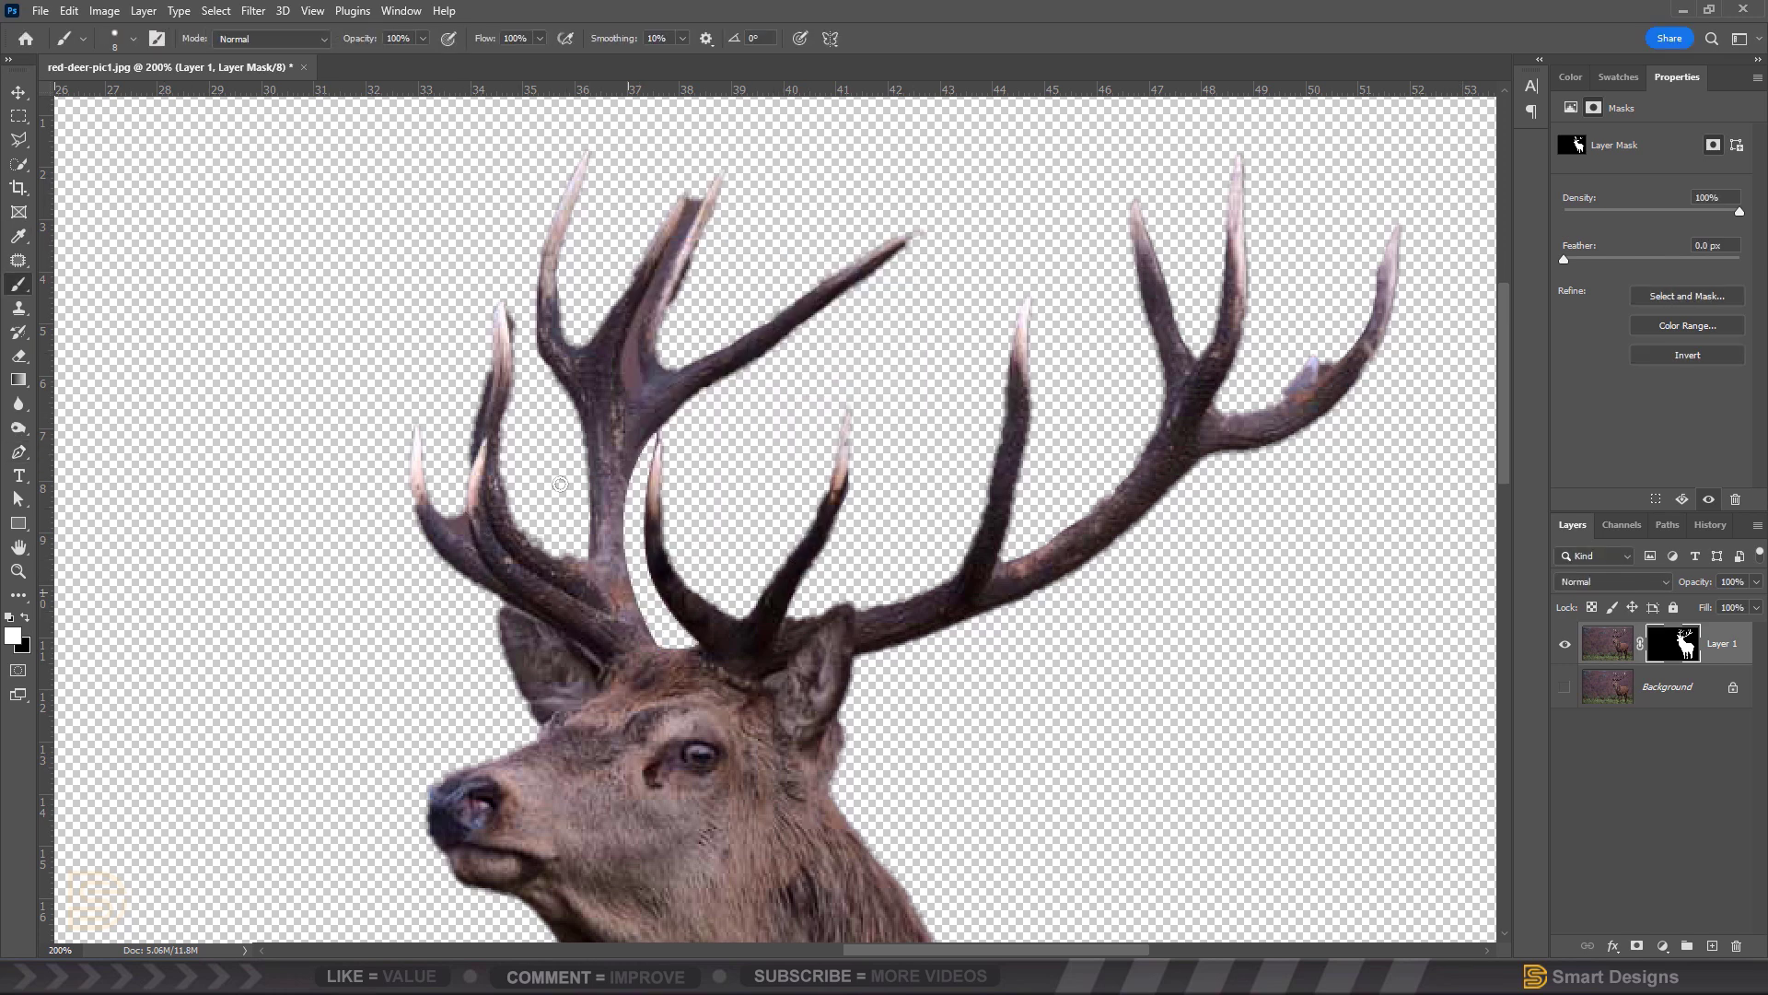
key(x)
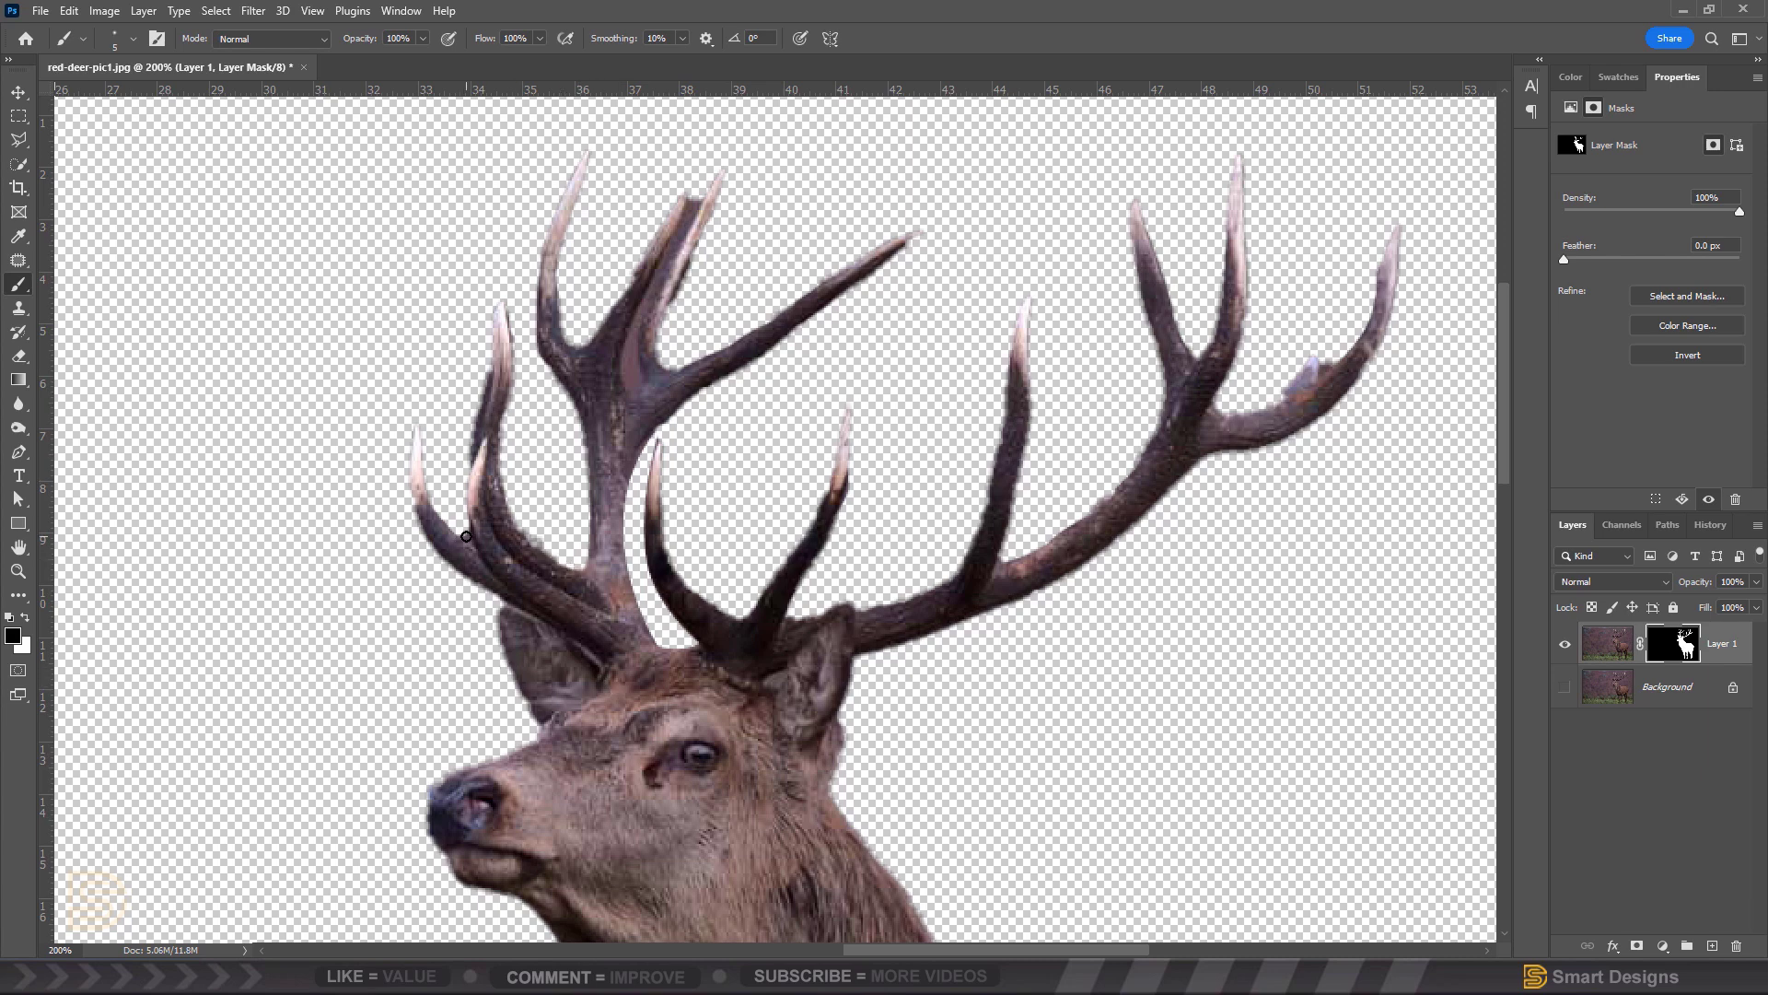
scroll(510, 439, up, 5)
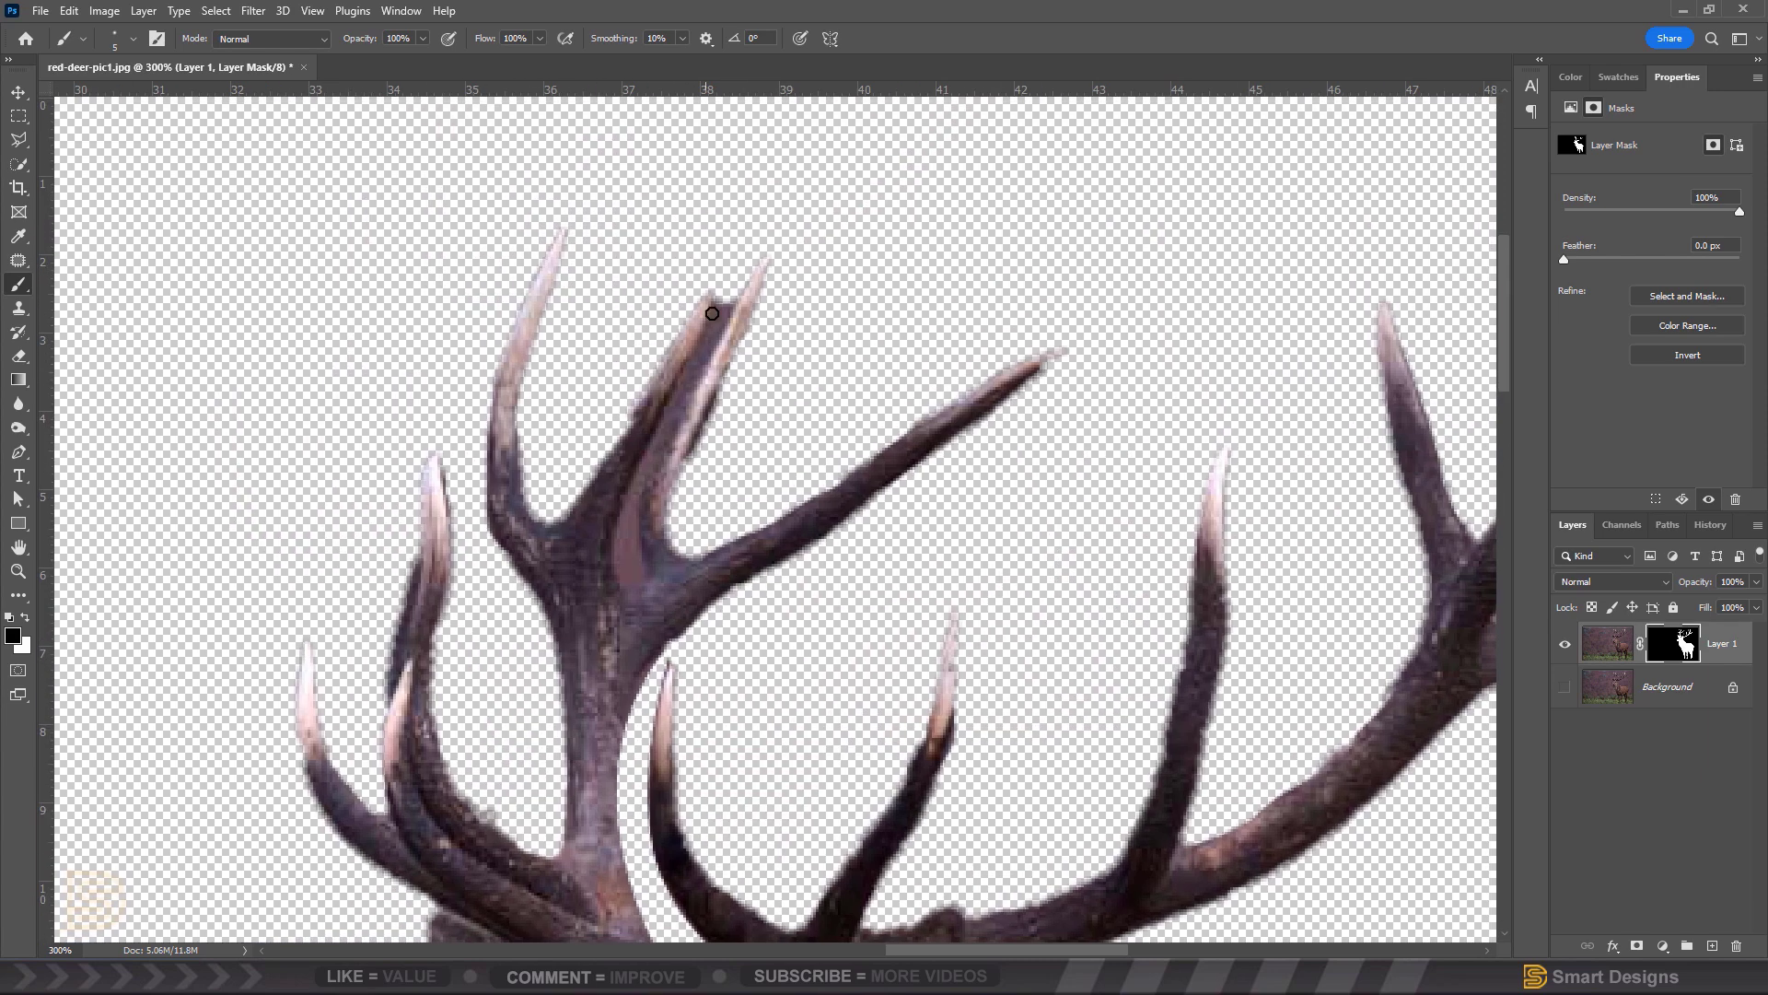
mouse_move(705, 337)
mouse_down()
mouse_move(730, 294)
mouse_move(621, 563)
mouse_move(670, 409)
mouse_up()
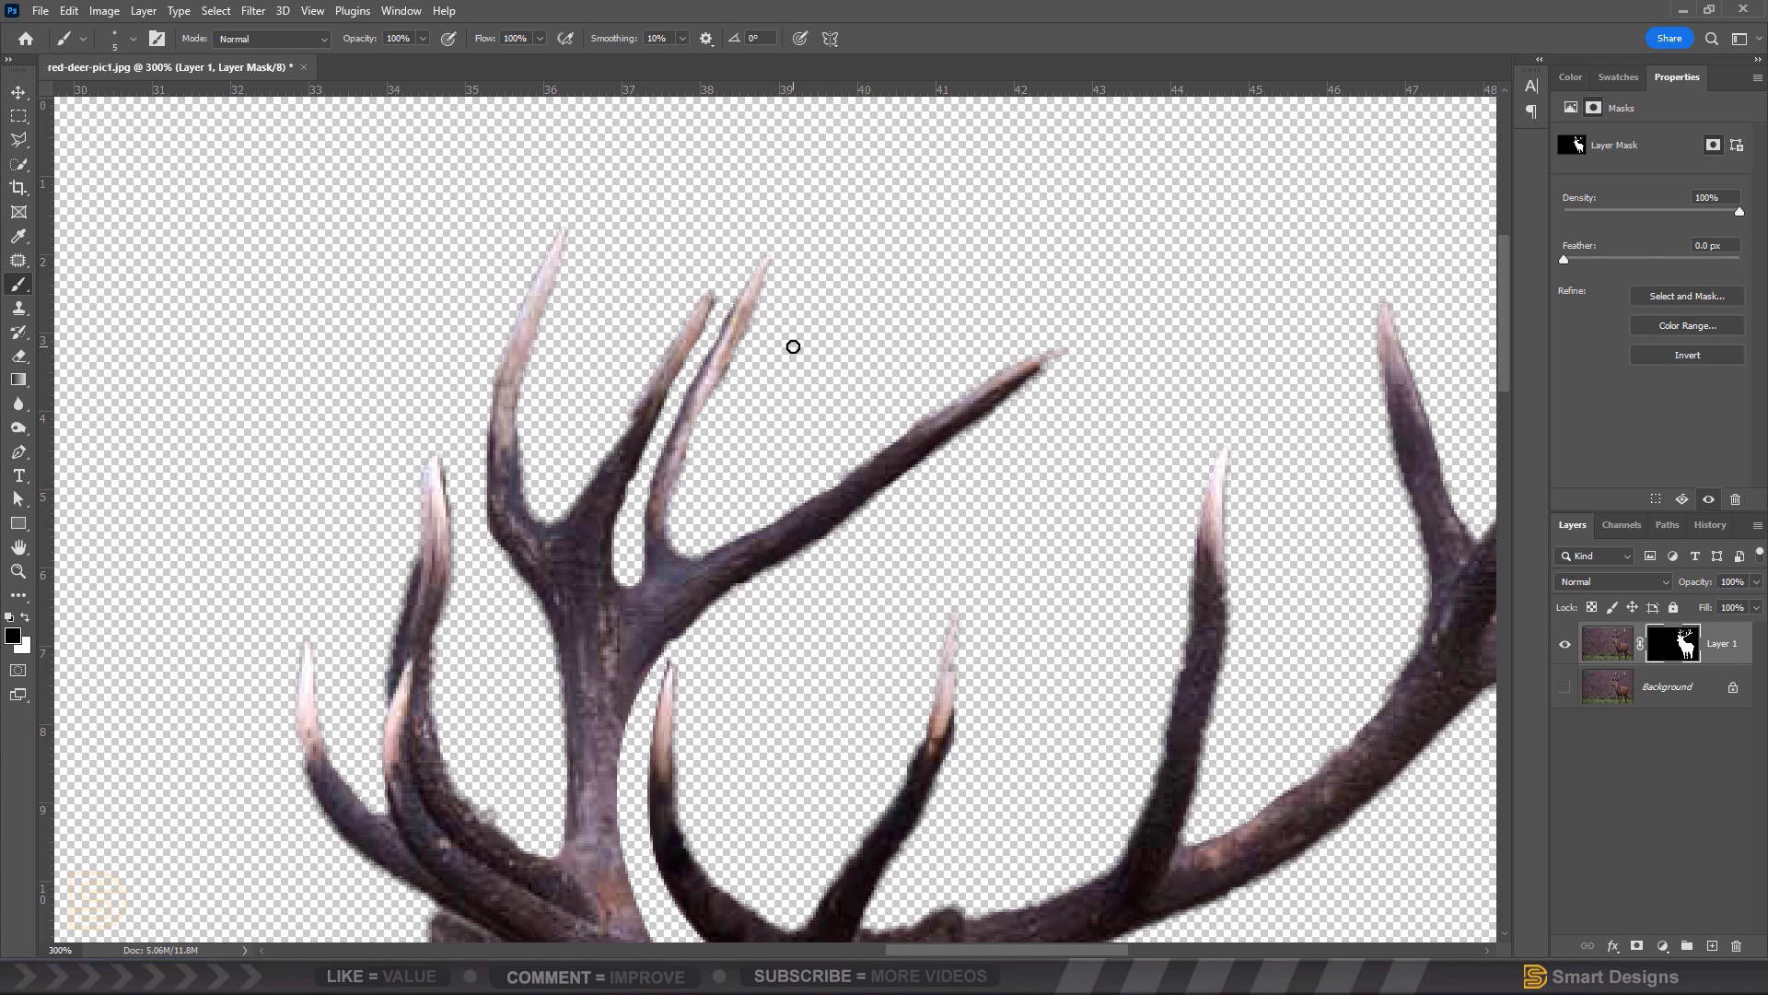
- Show the Background layer again, load Layer 1's mask as a selection and make the layer's image active instead of its mask
scroll(793, 346, down, 5)
scroll(793, 346, down, 1)
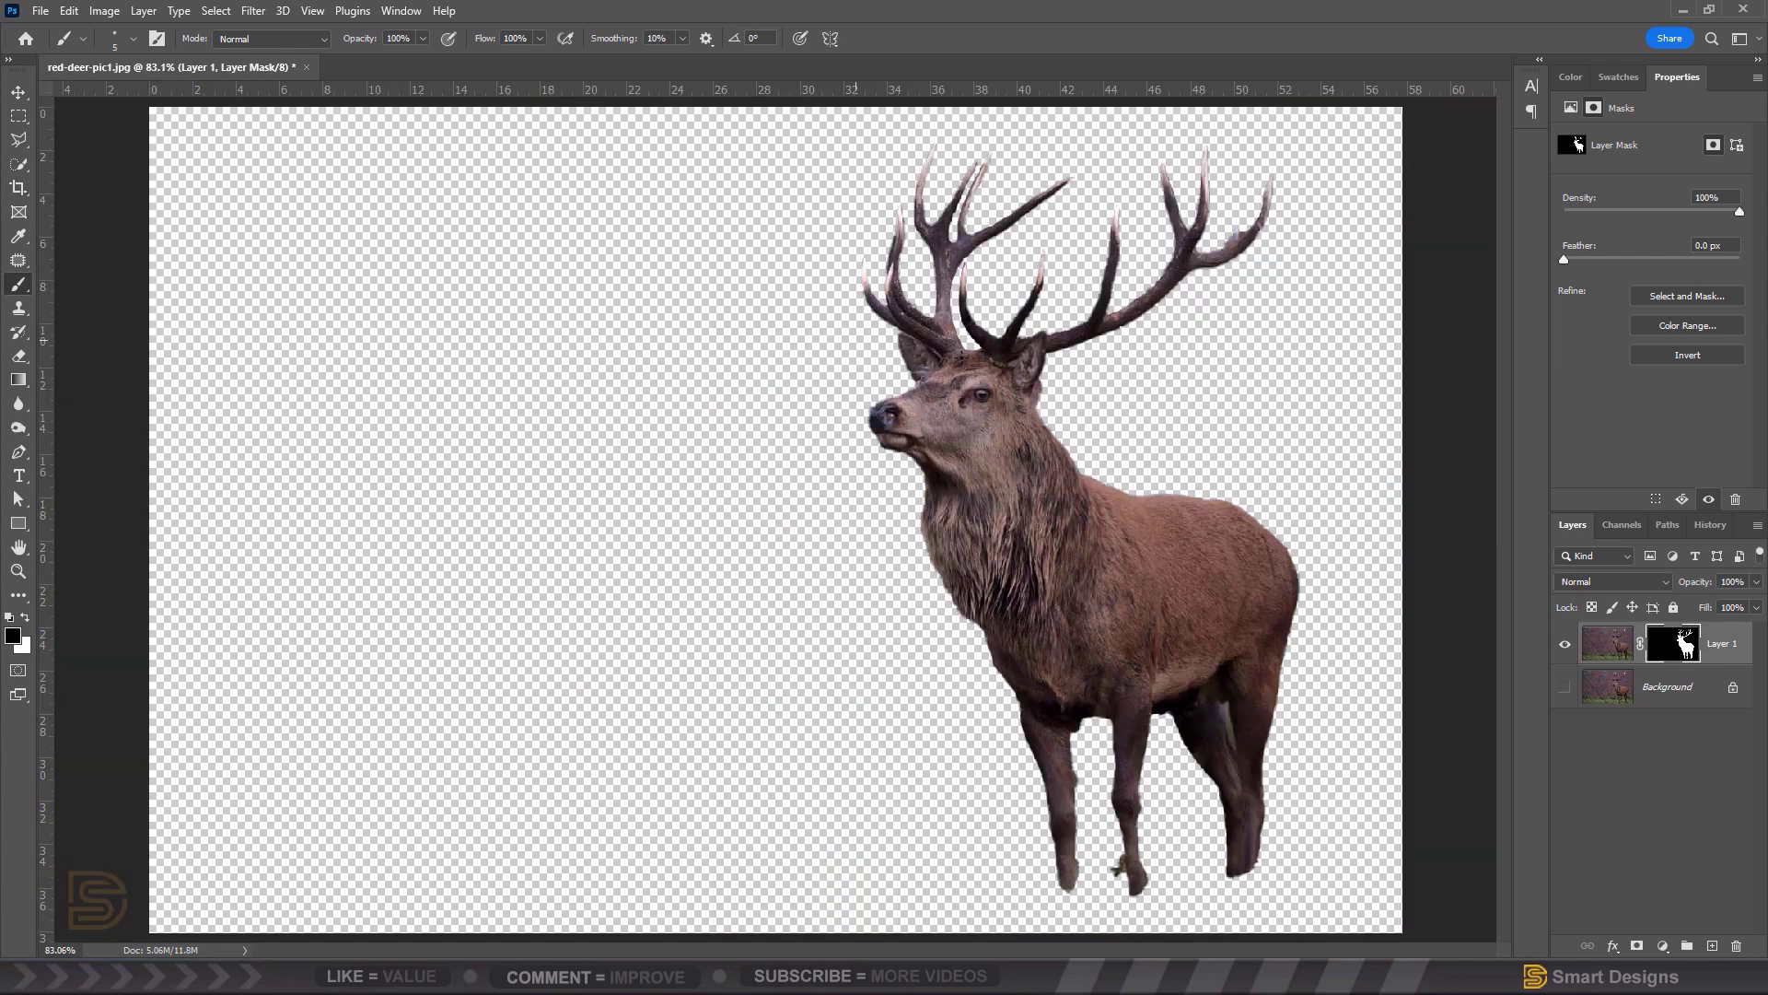
click(1564, 697)
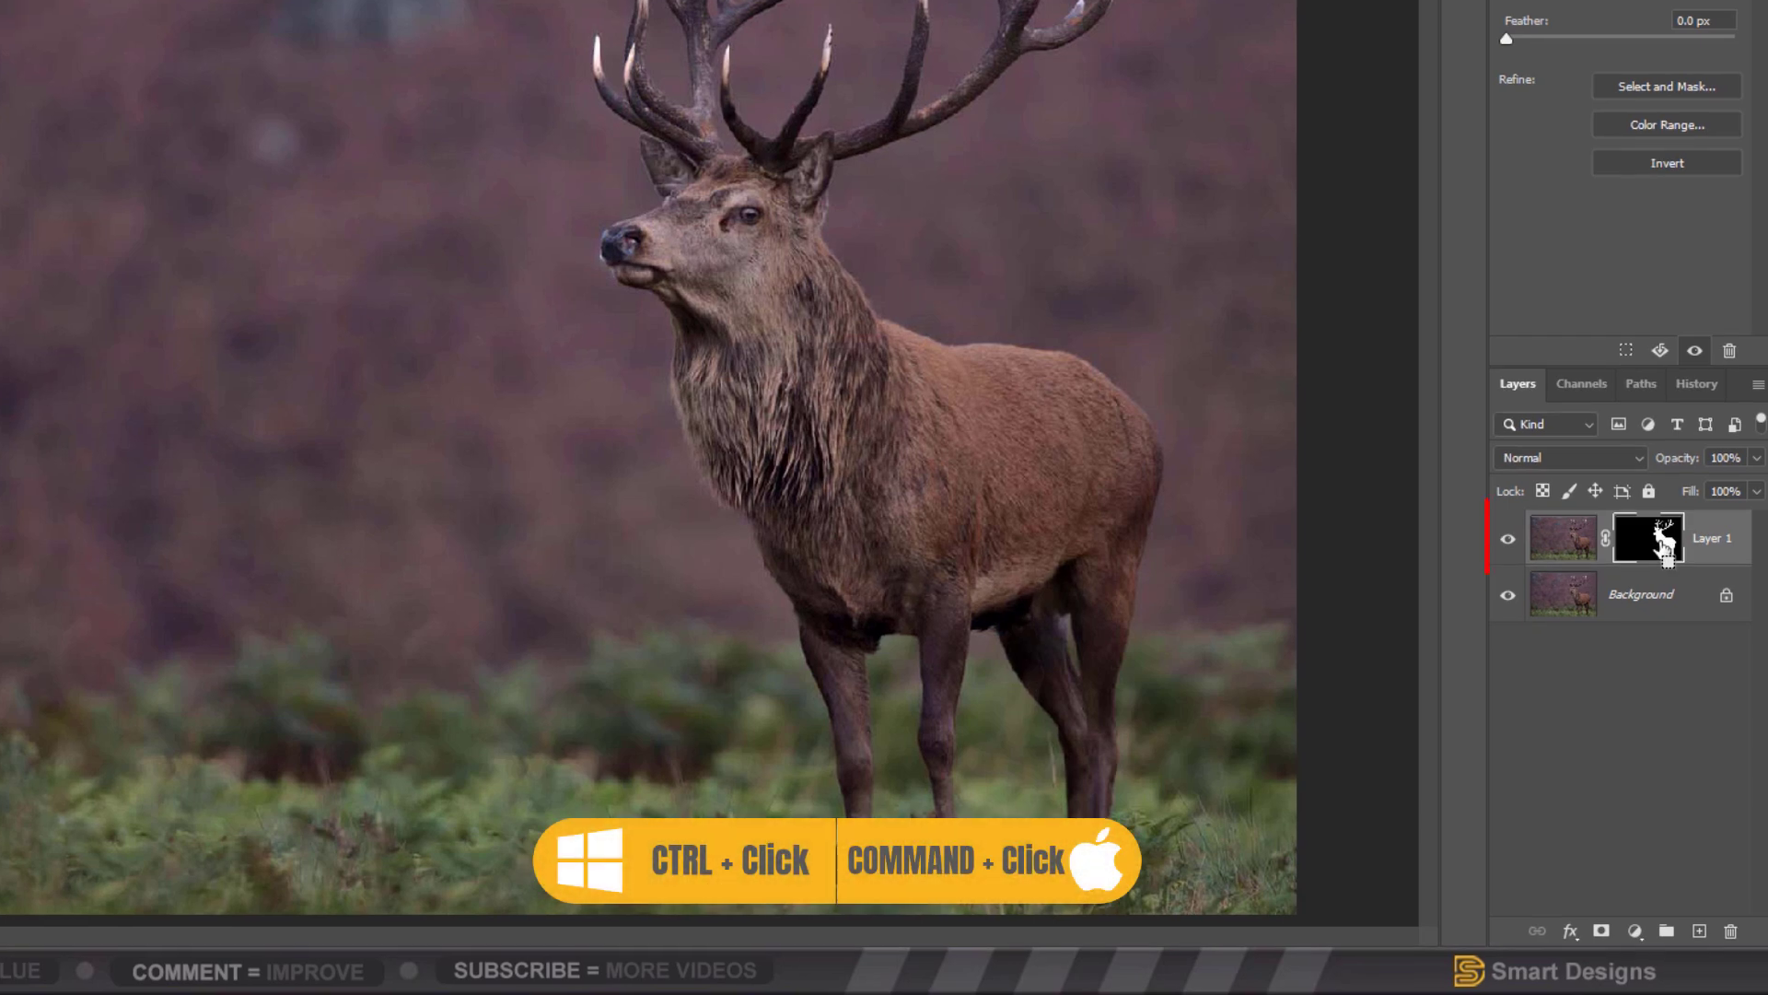
ctrl+click(1667, 551)
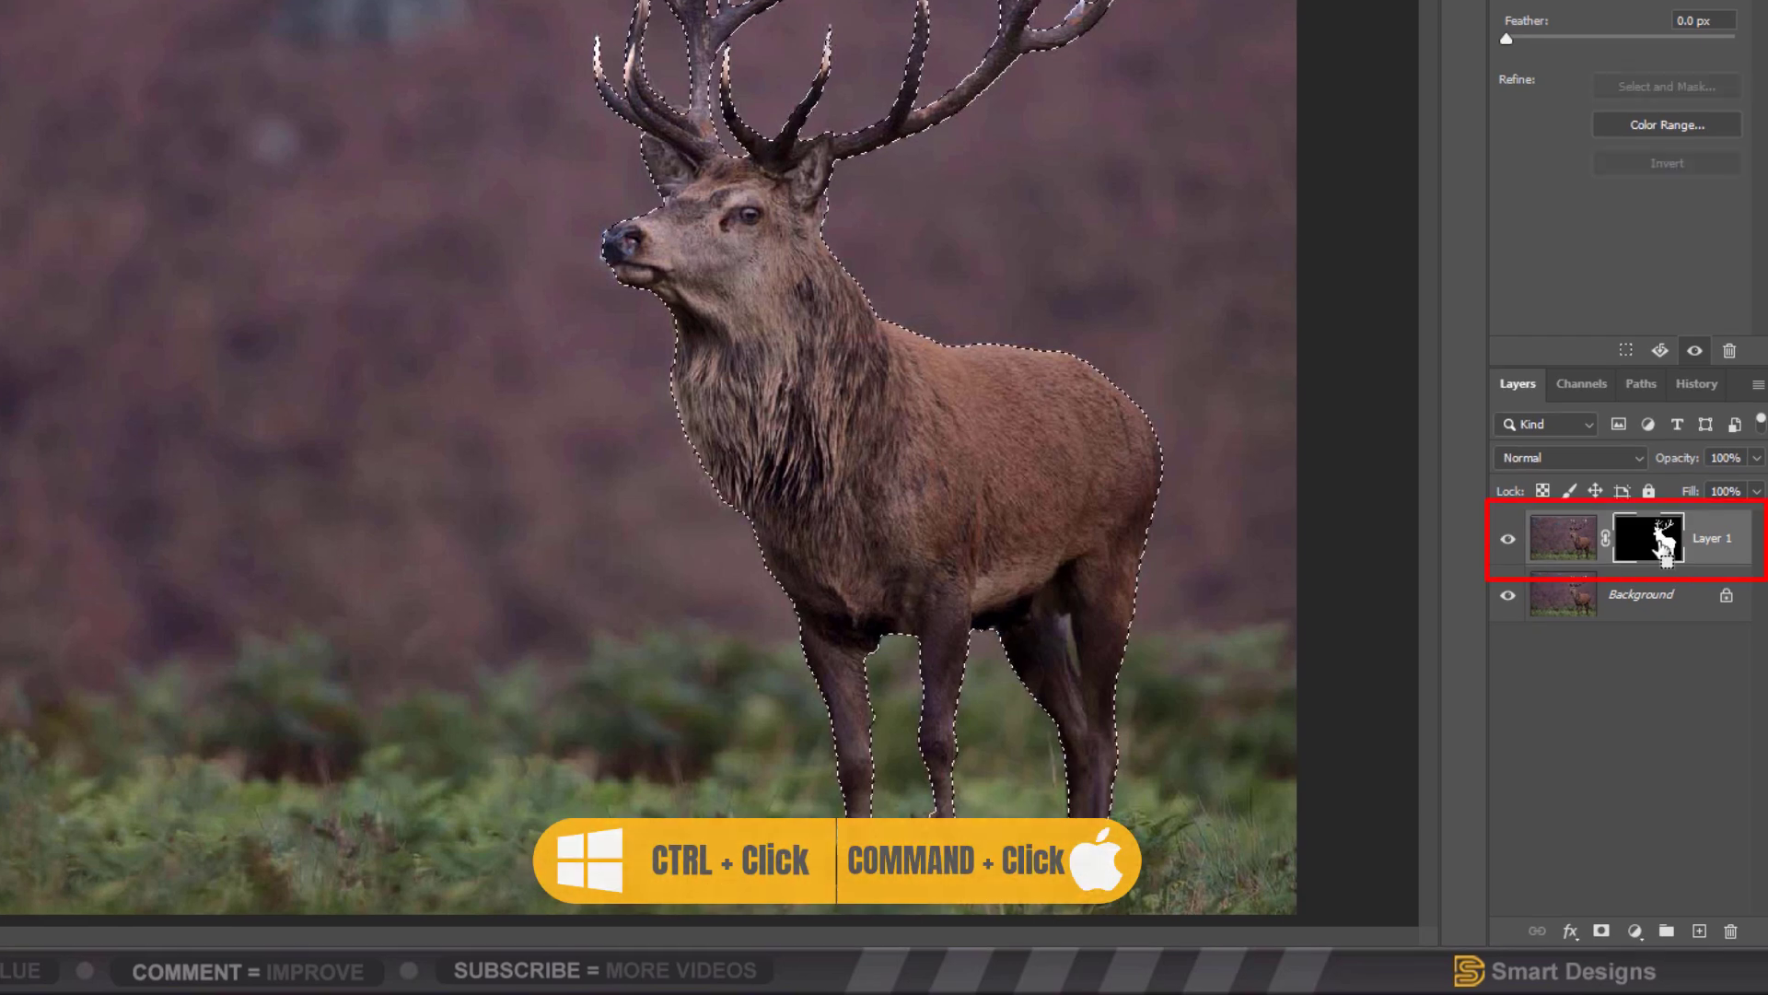
click(1559, 547)
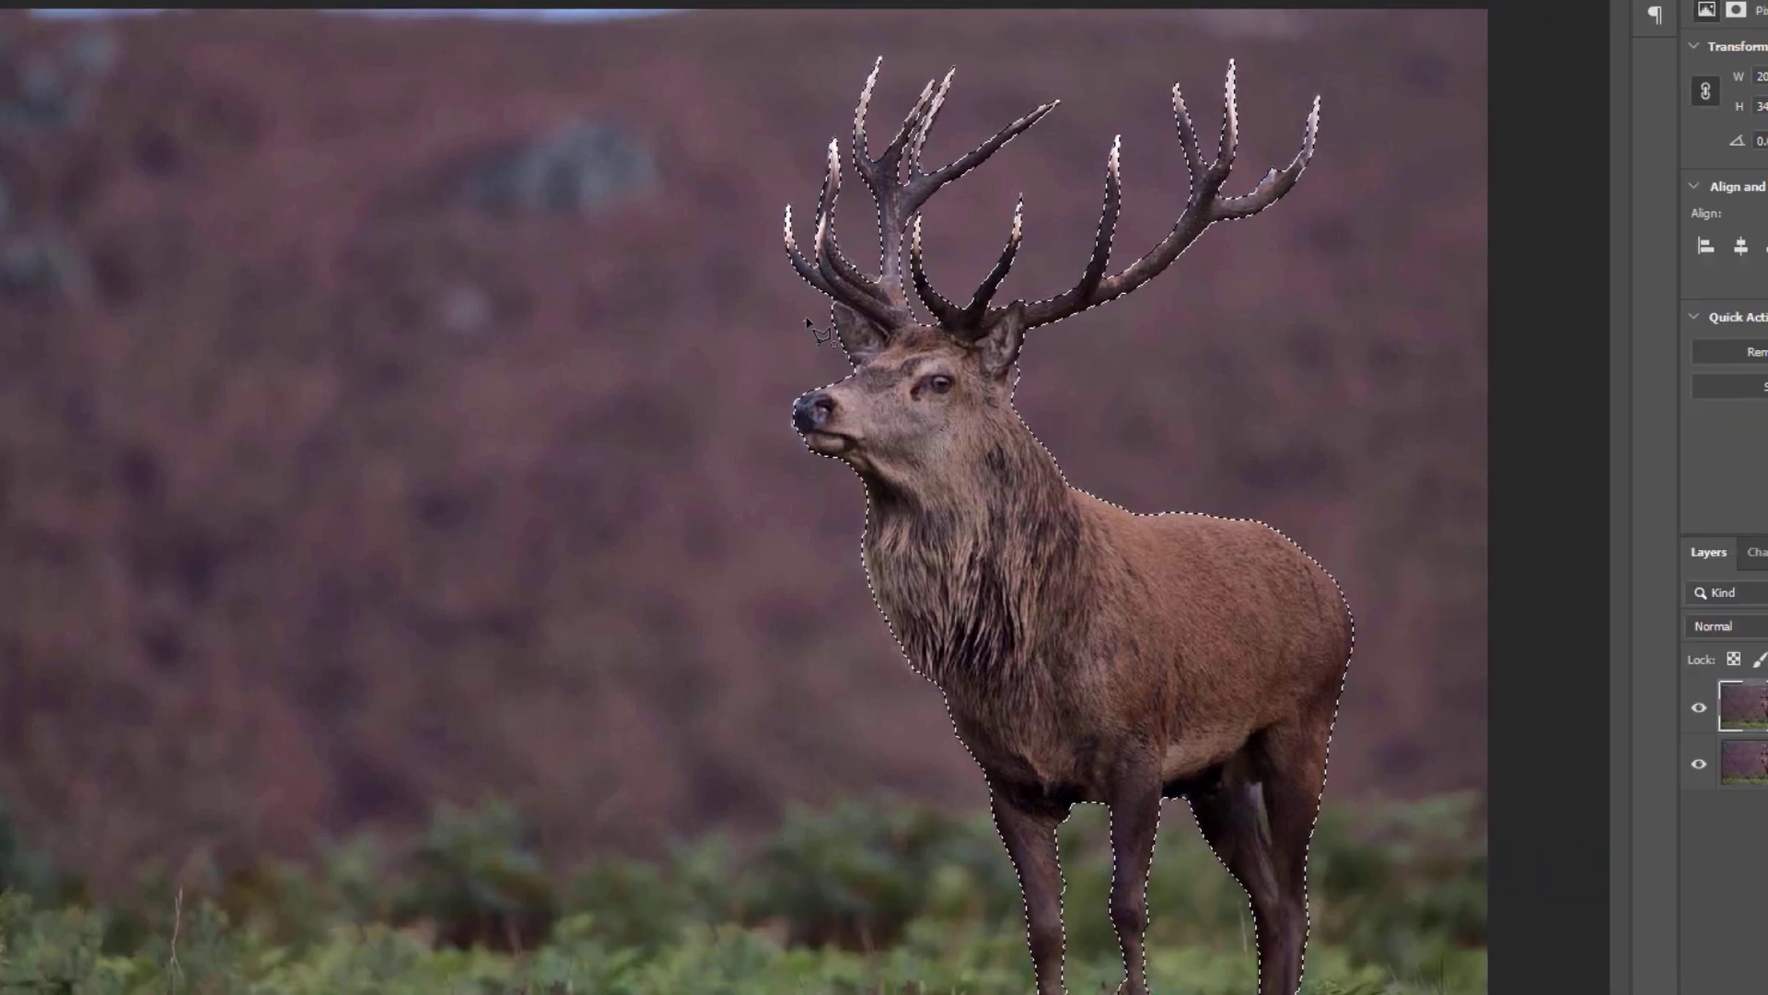
- Subtract the deer's head and body from the selection with the Polygonal Lasso, keeping only the antlers selected
click(1139, 449)
click(1174, 430)
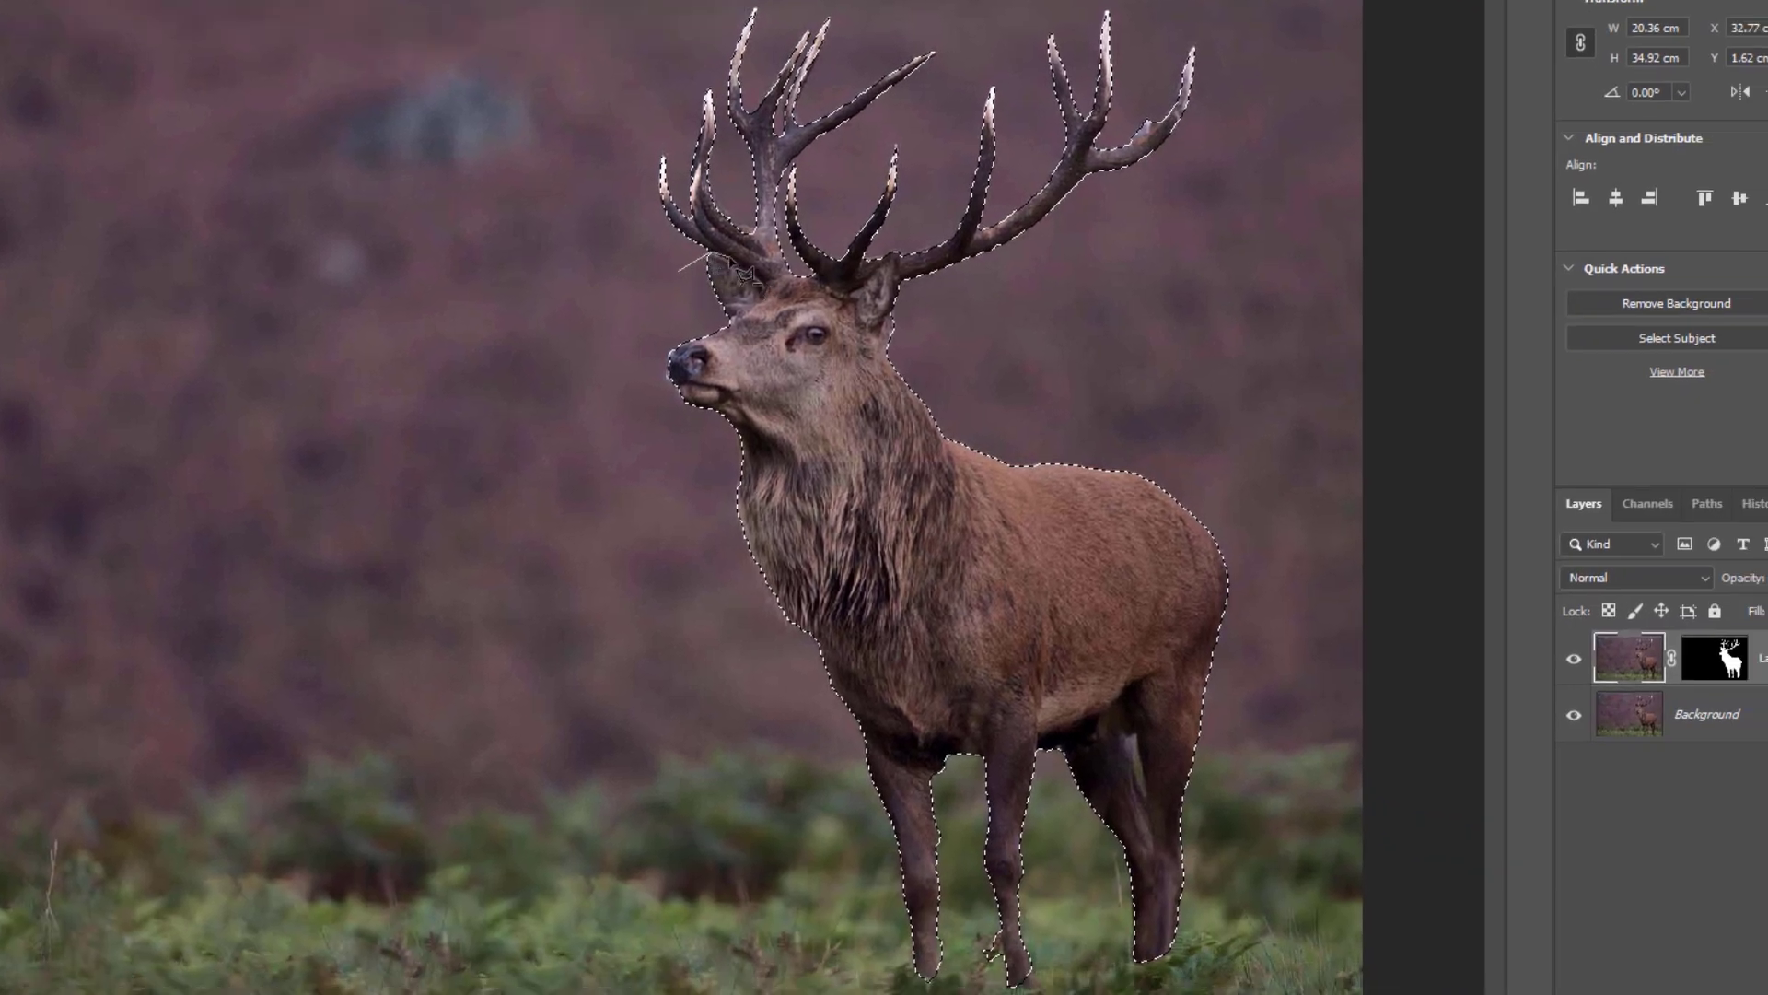
click(831, 280)
click(898, 240)
click(900, 288)
click(1193, 480)
click(1283, 627)
click(1272, 817)
click(1205, 954)
click(853, 978)
click(539, 408)
double_click(581, 297)
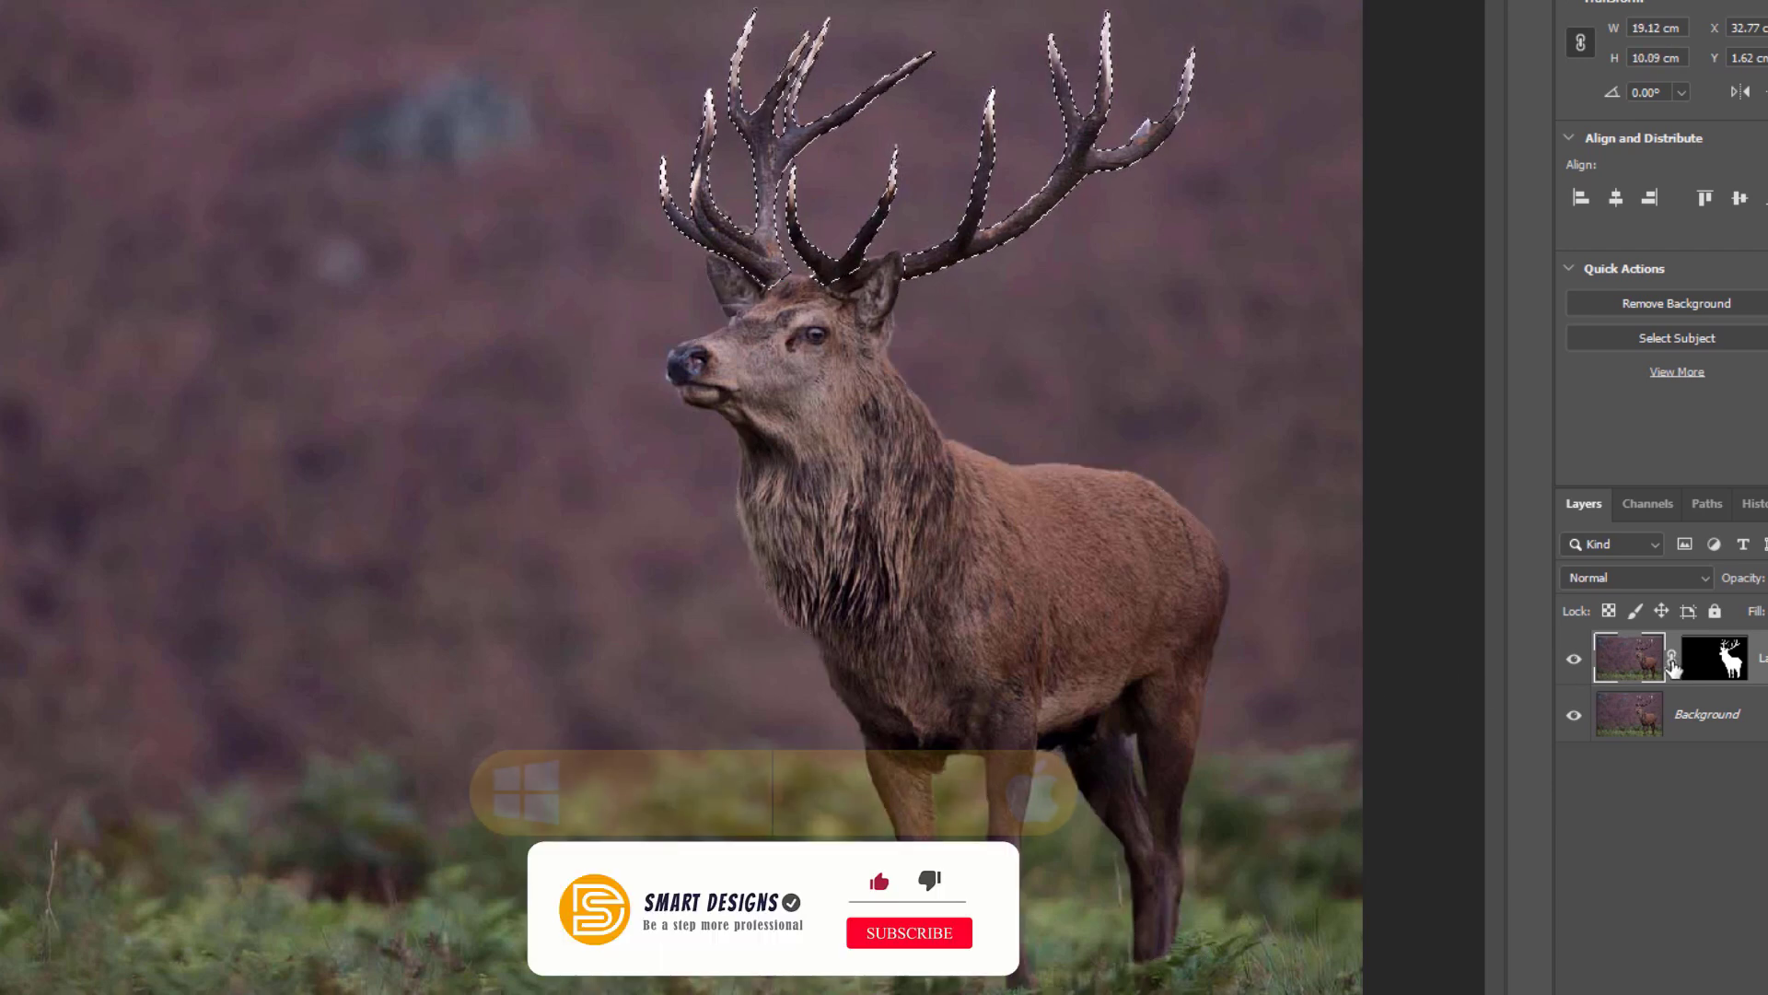
- Copy the selected antlers onto a new layer and place that layer in a group
key(ctrl+j)
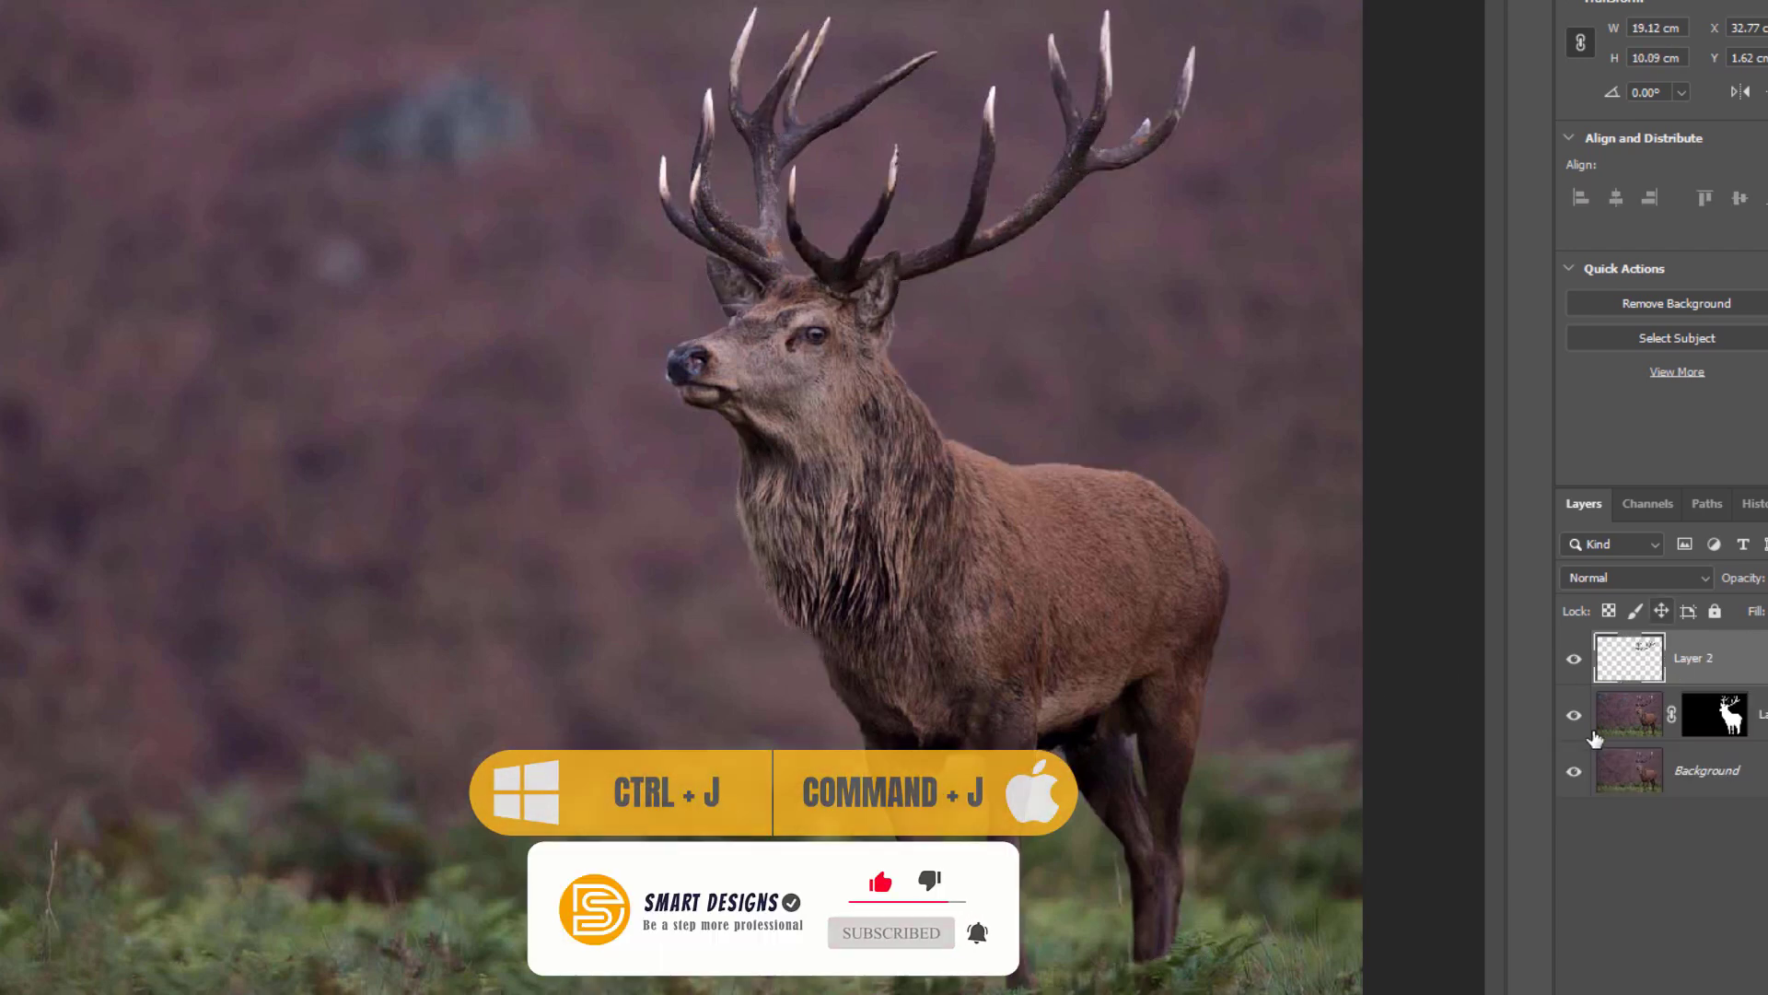
click(1573, 714)
click(1572, 773)
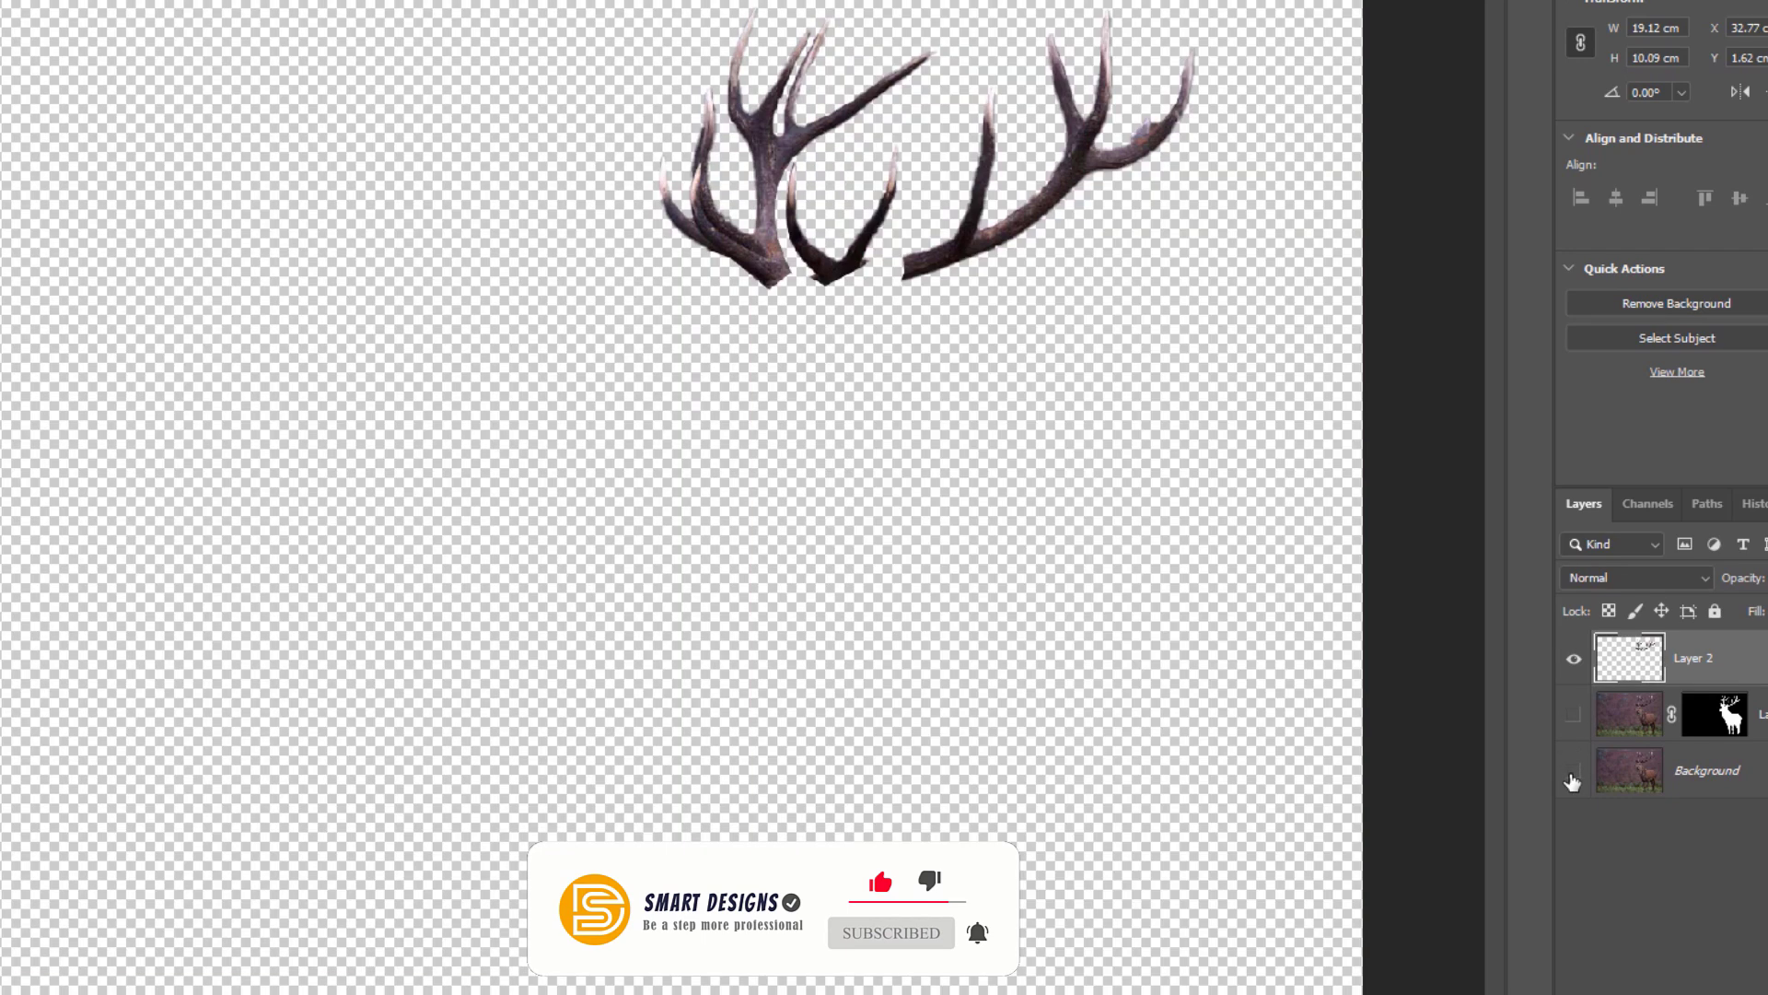
drag(1580, 717, 1573, 806)
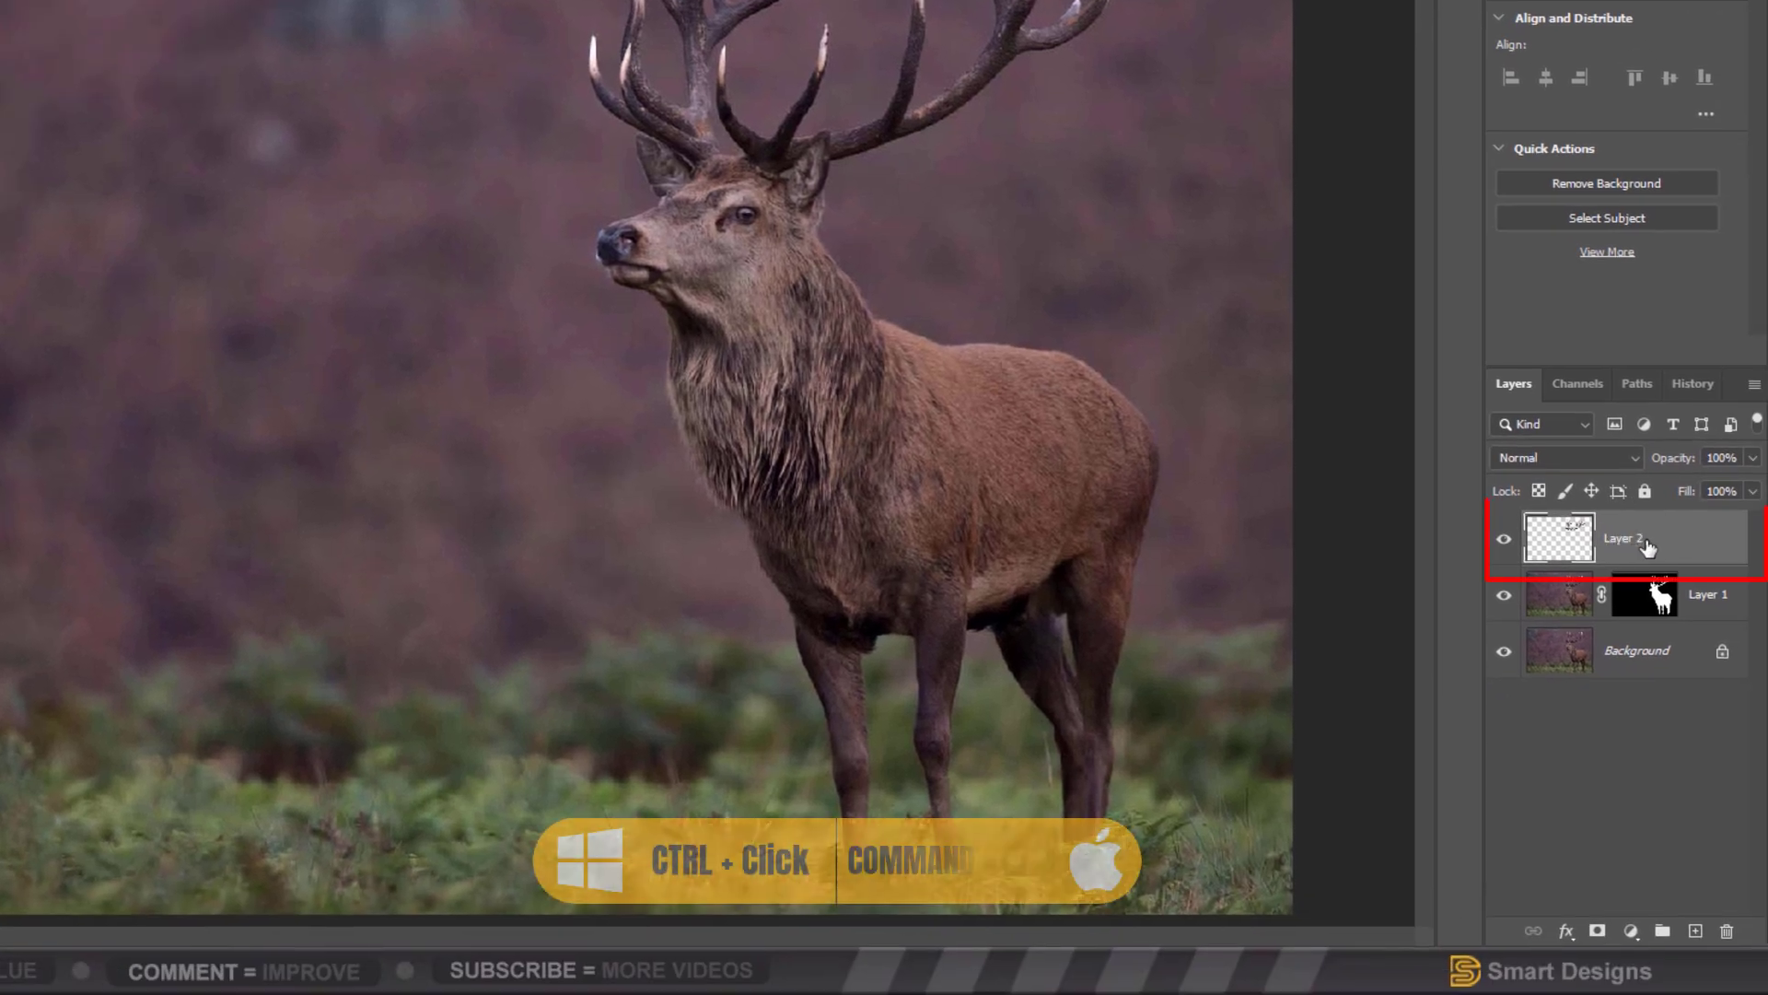
key(ctrl+g)
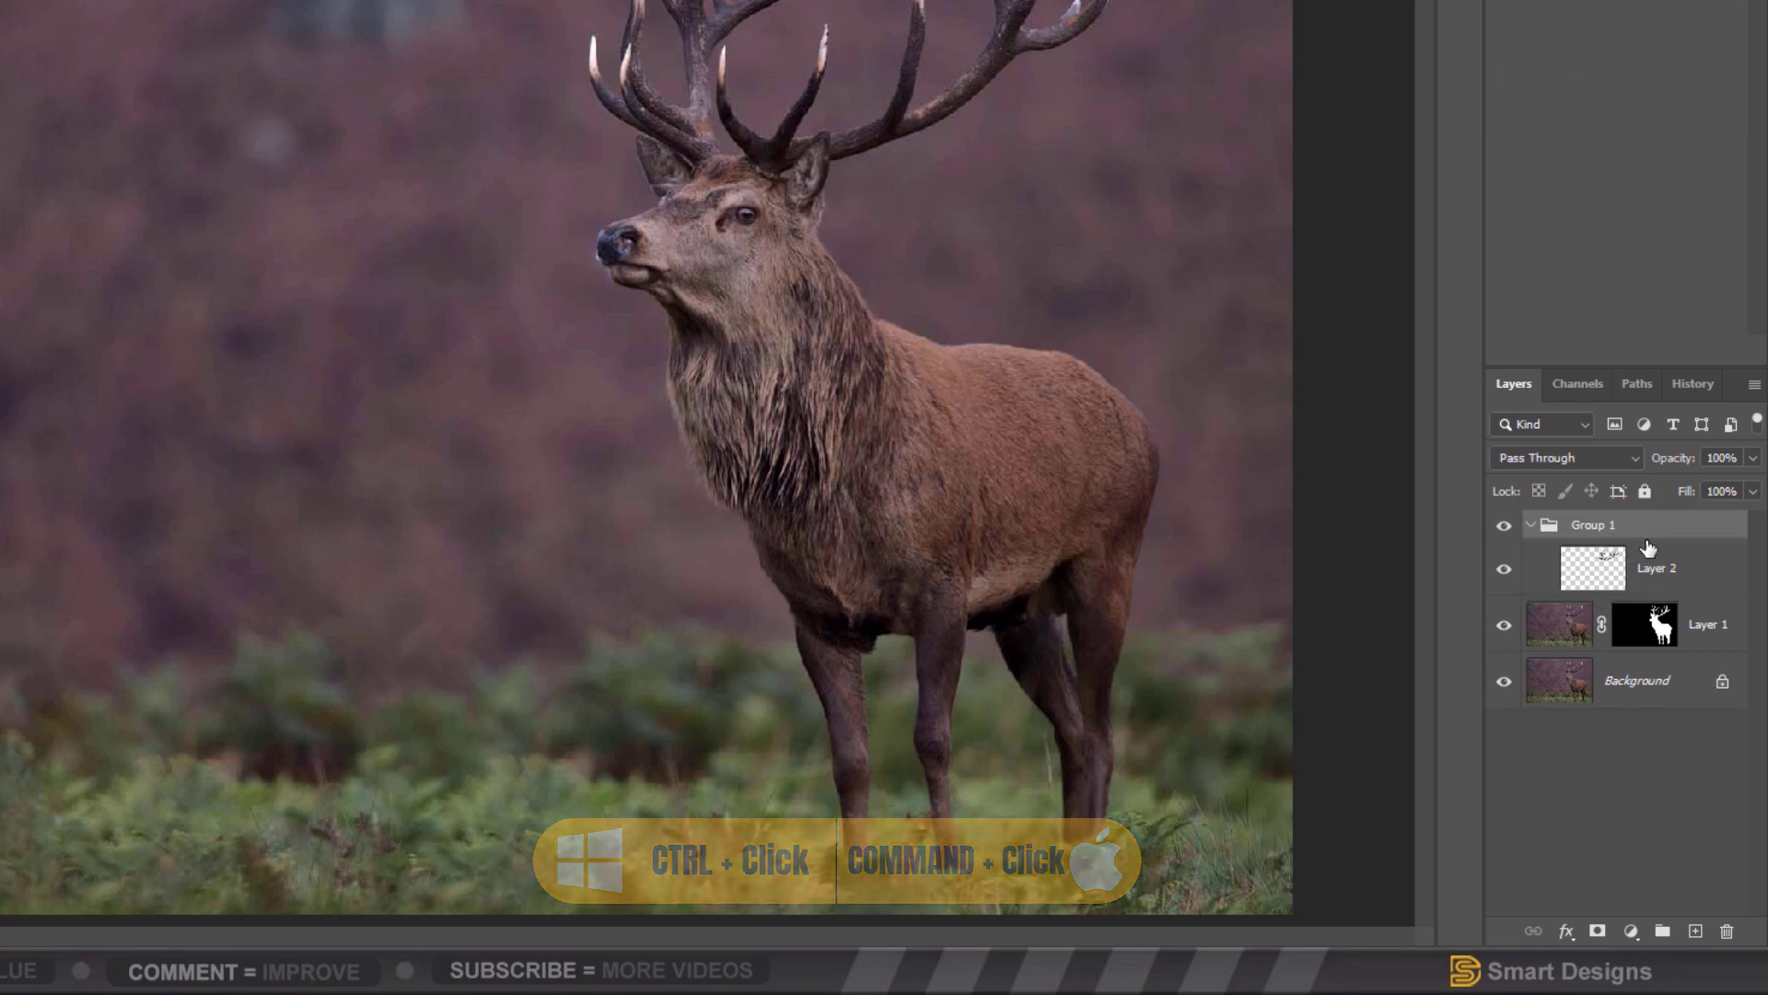
- Hide and collapse Group 1, and add a Color Lookup adjustment using the Moonlight.3DL LUT directly above the Background layer
click(1503, 529)
click(1530, 525)
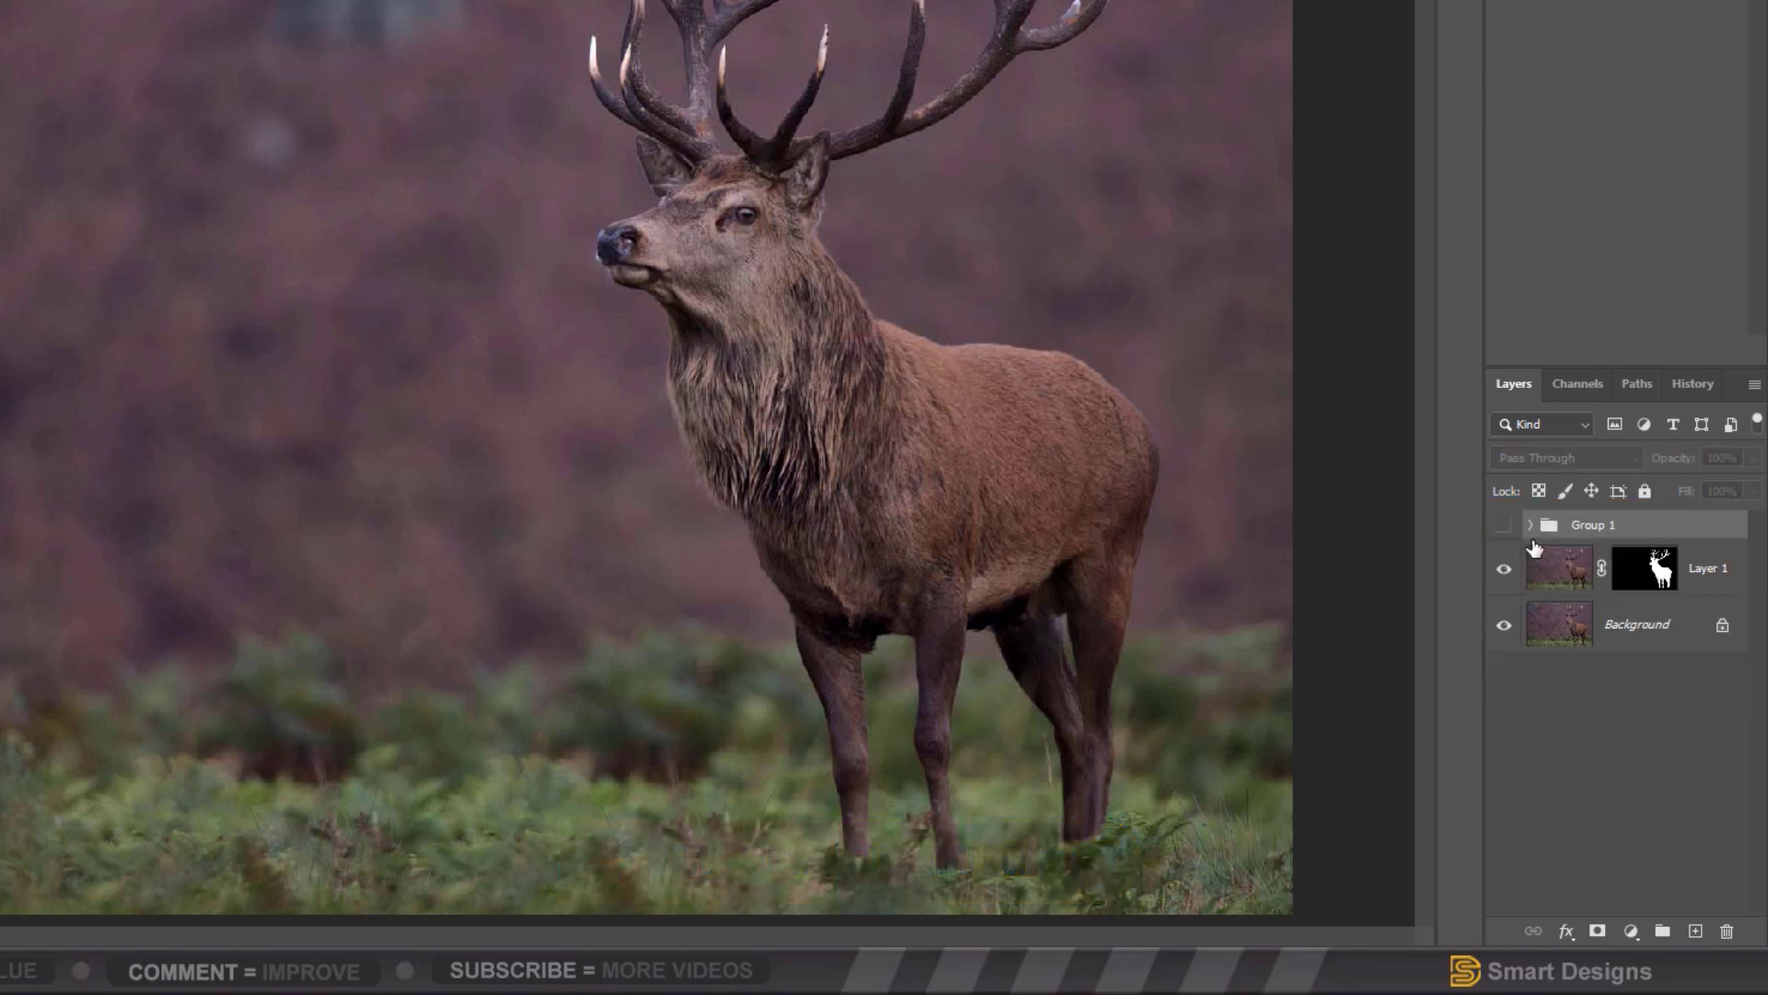
click(1659, 635)
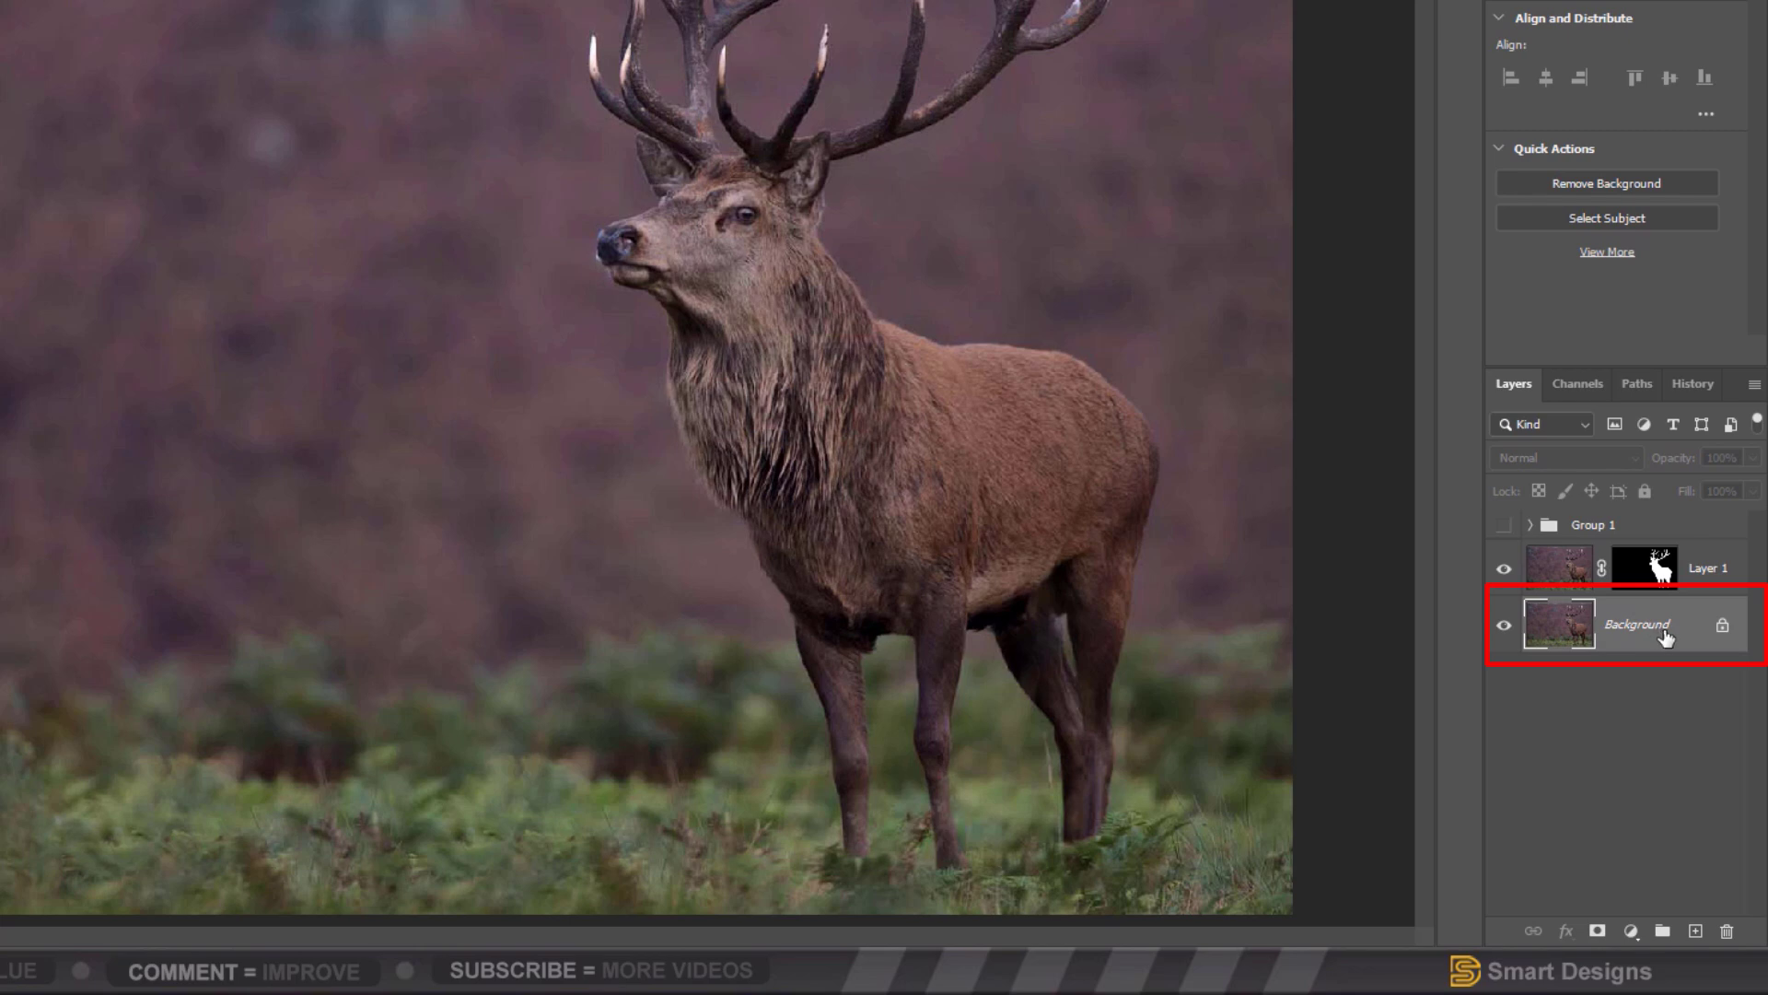
click(1631, 931)
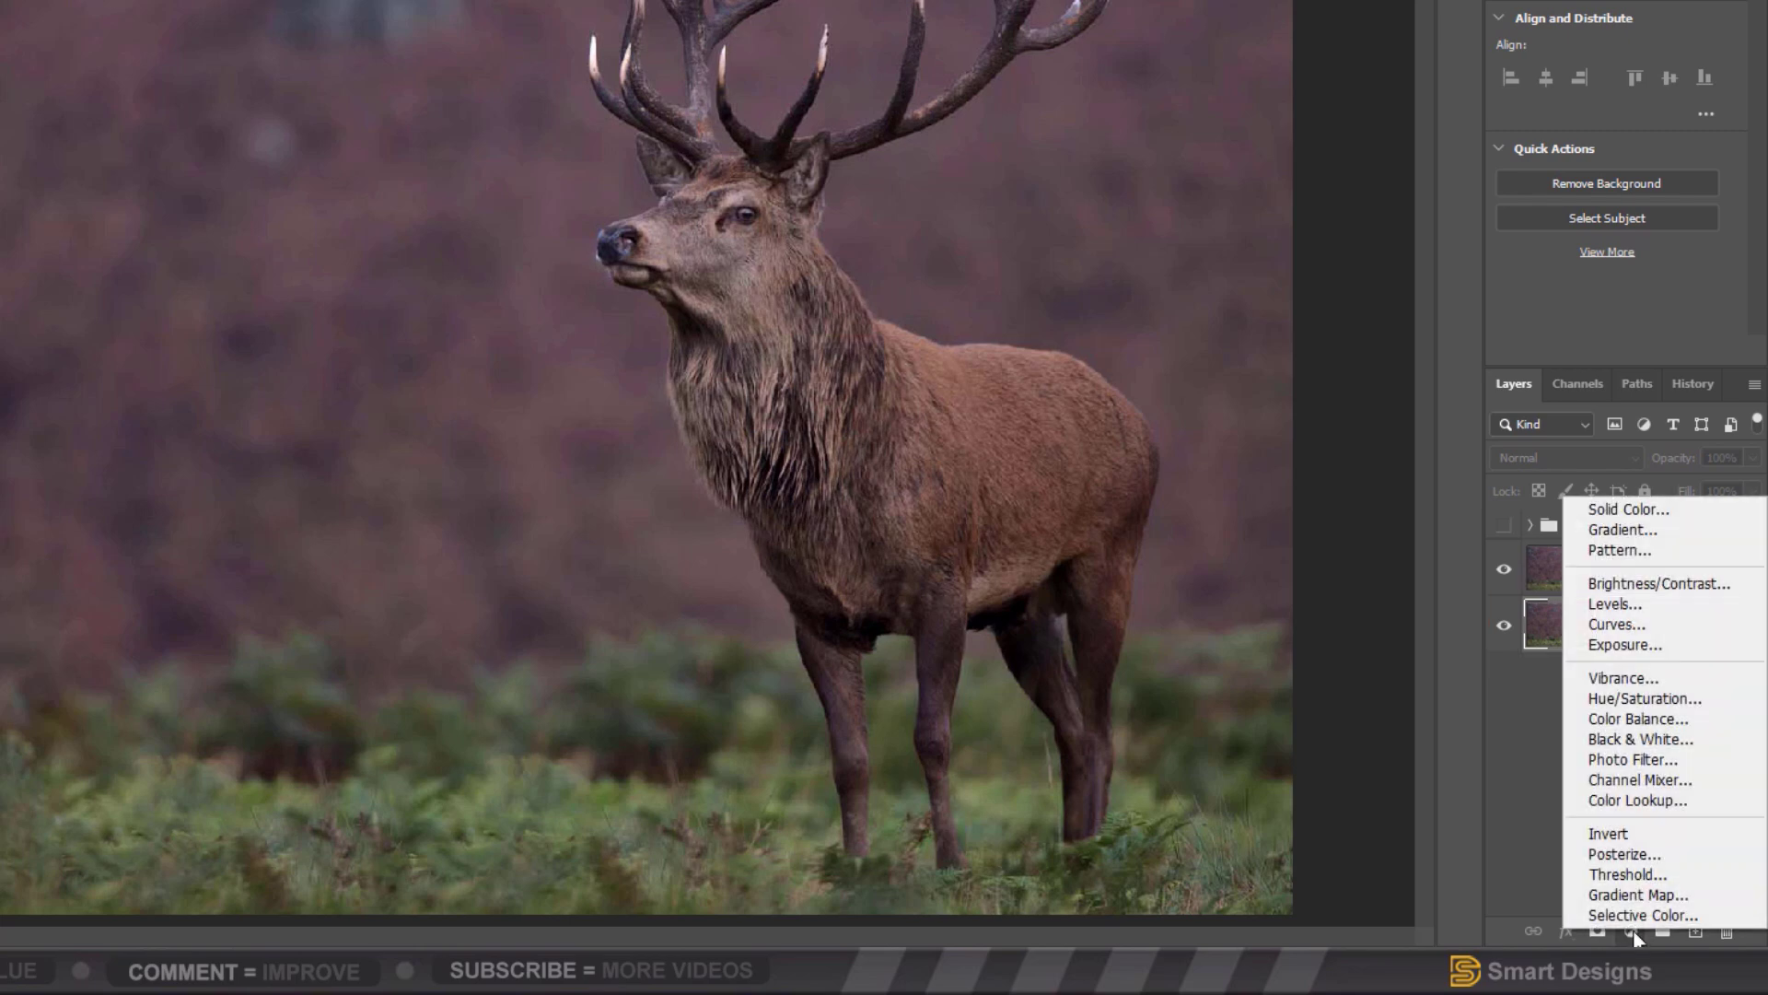
click(1684, 800)
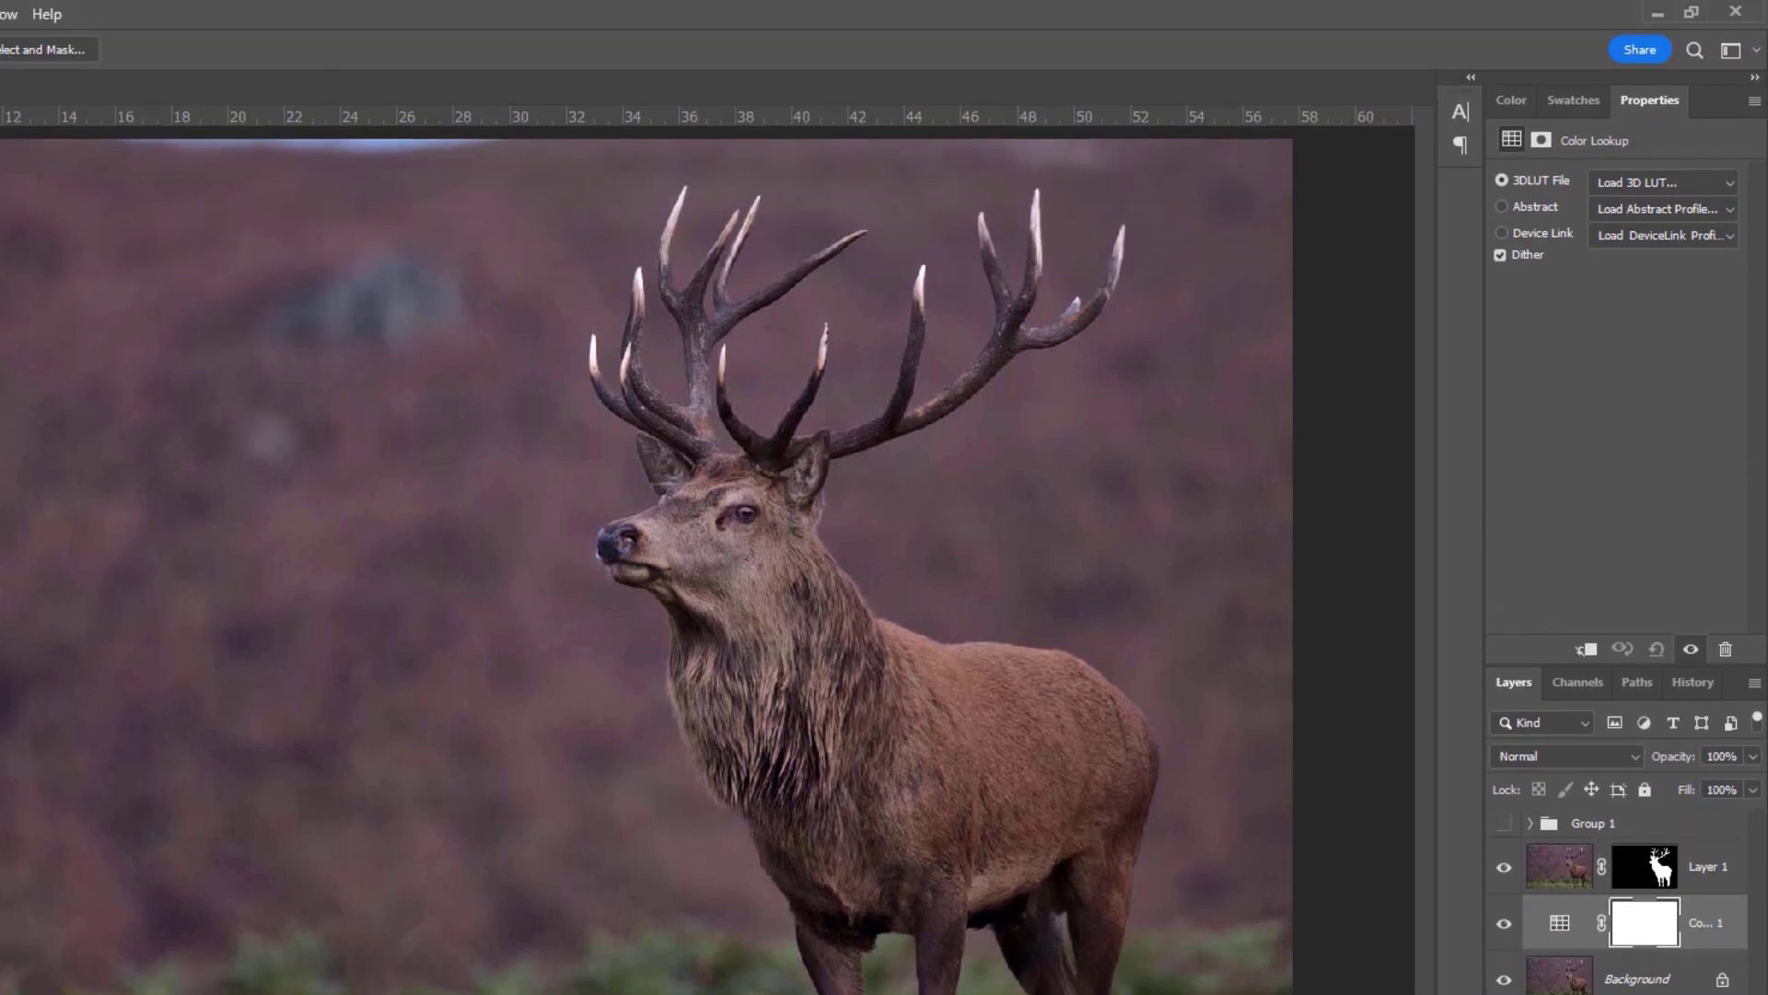
click(1650, 188)
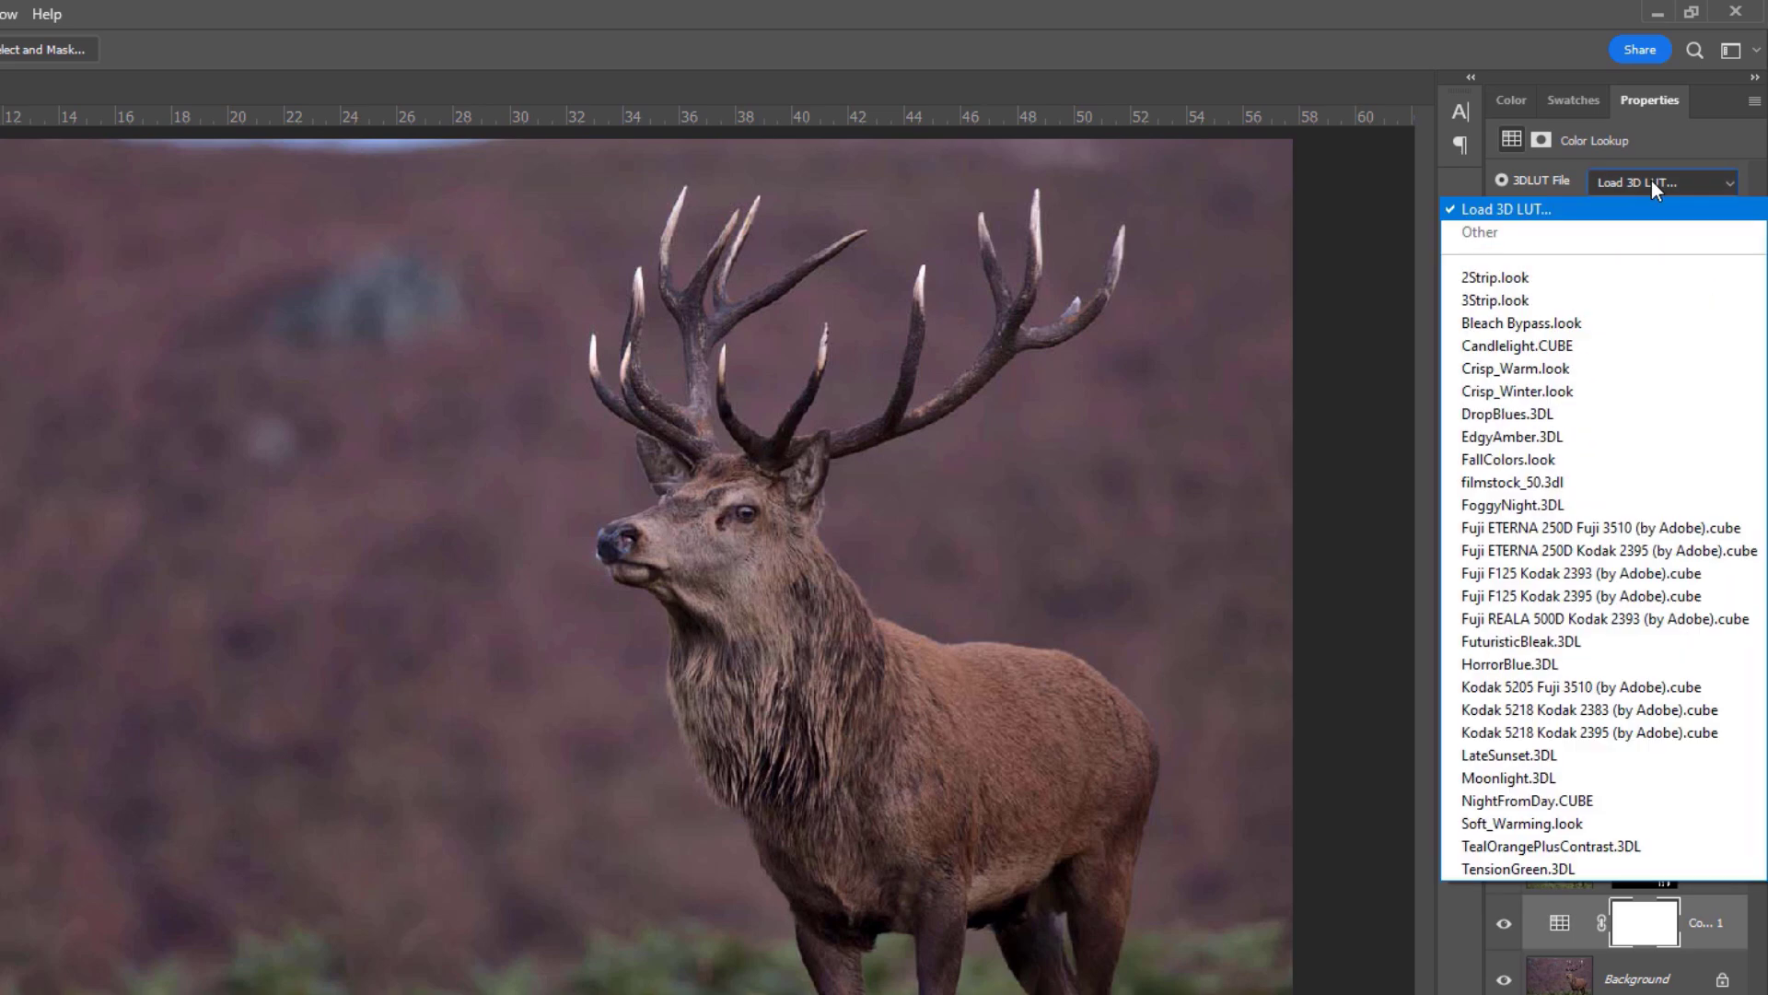
click(1565, 783)
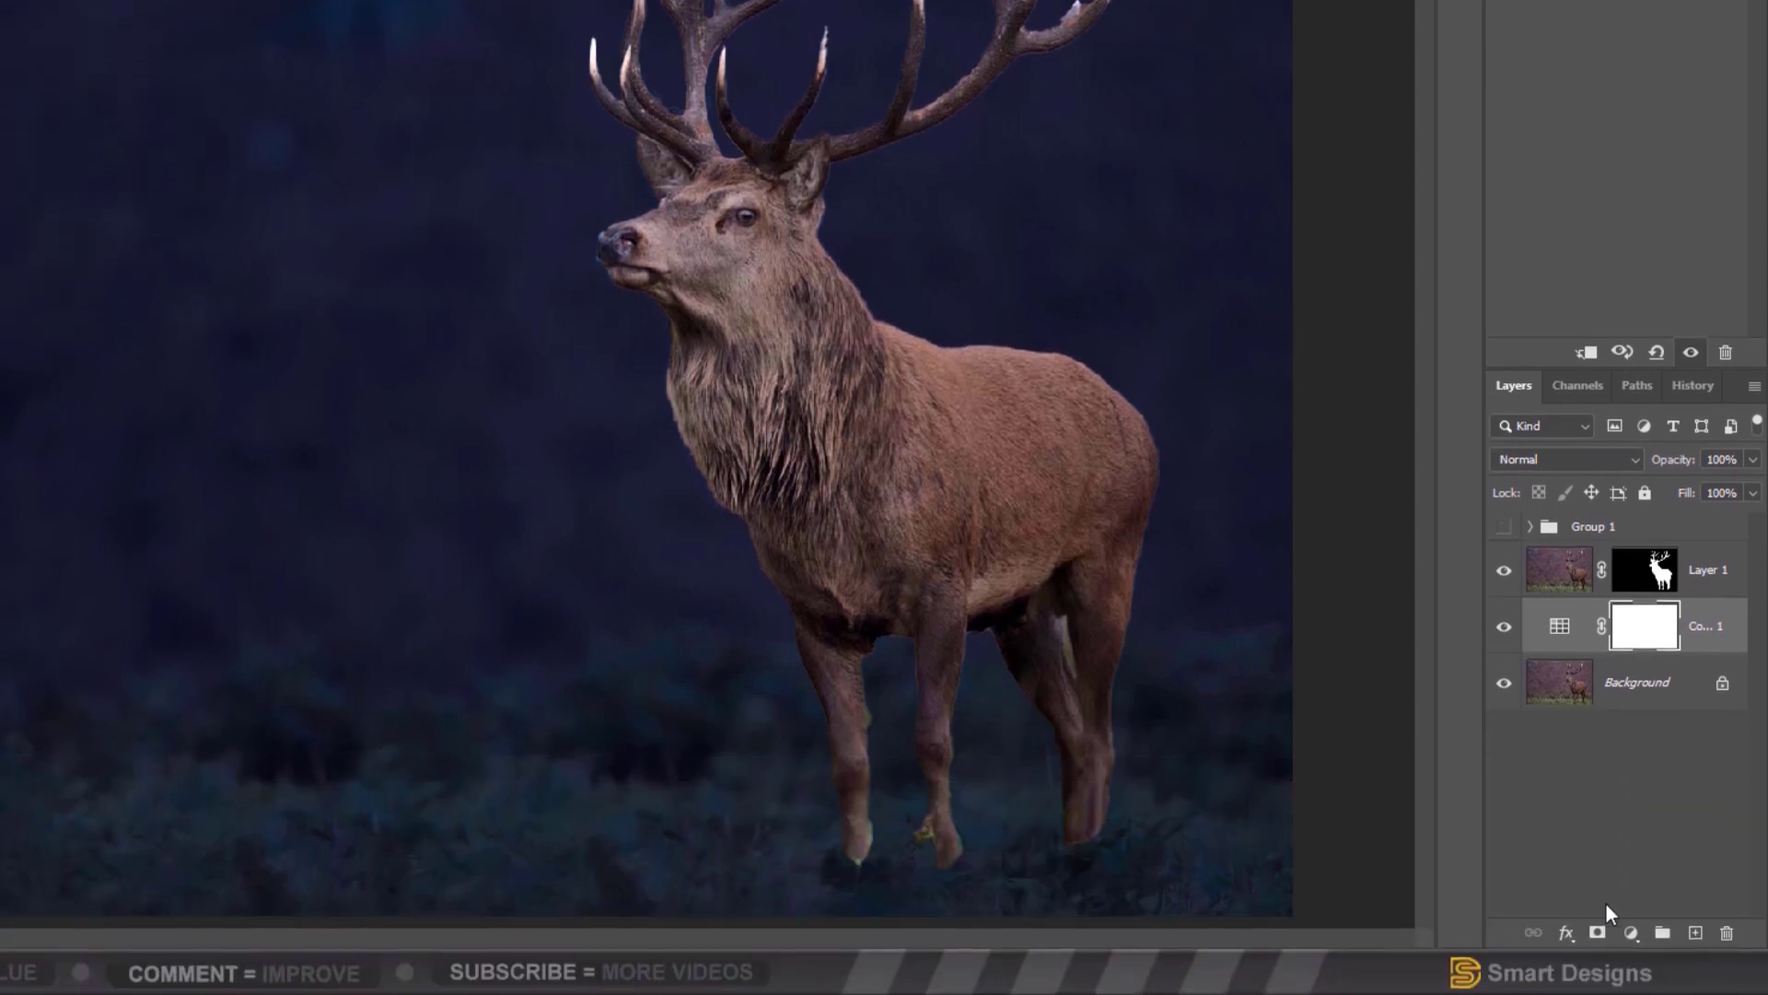
- Add a Black & White adjustment layer above the Color Lookup layer and set its opacity to 50%
click(1632, 933)
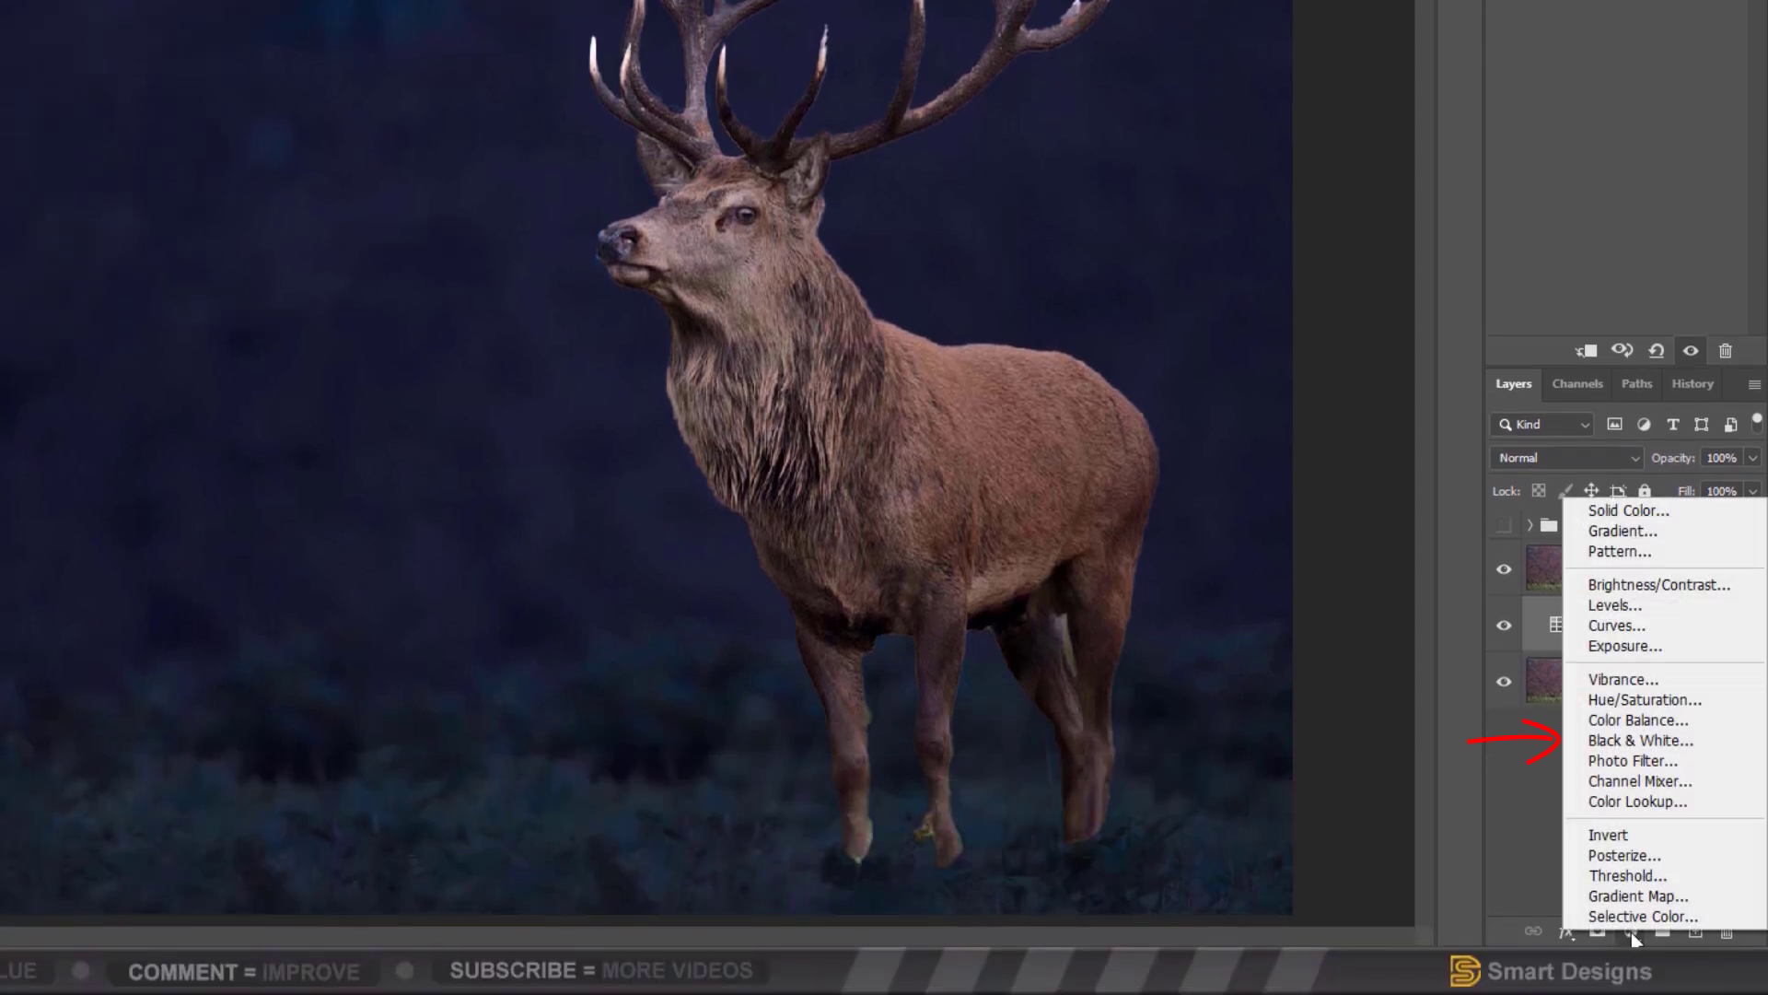
click(1653, 740)
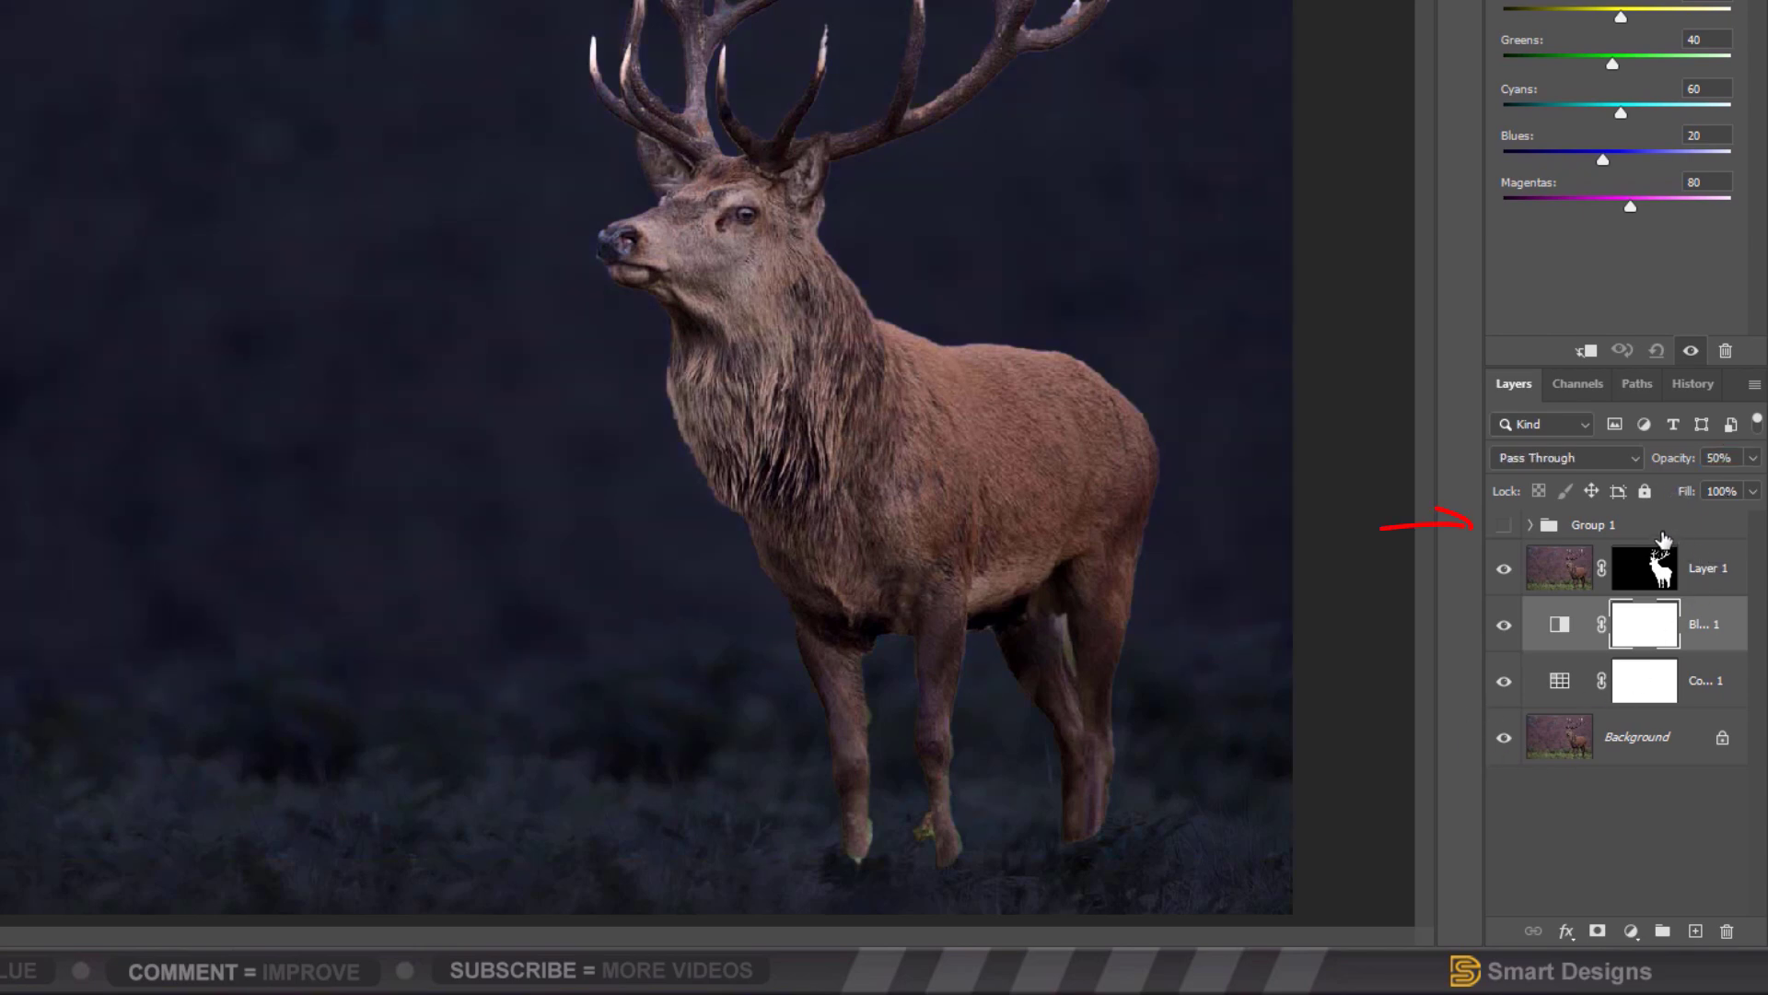
- Show and expand Group 1 and convert its antler layer, Layer 2, to a smart object
click(1515, 532)
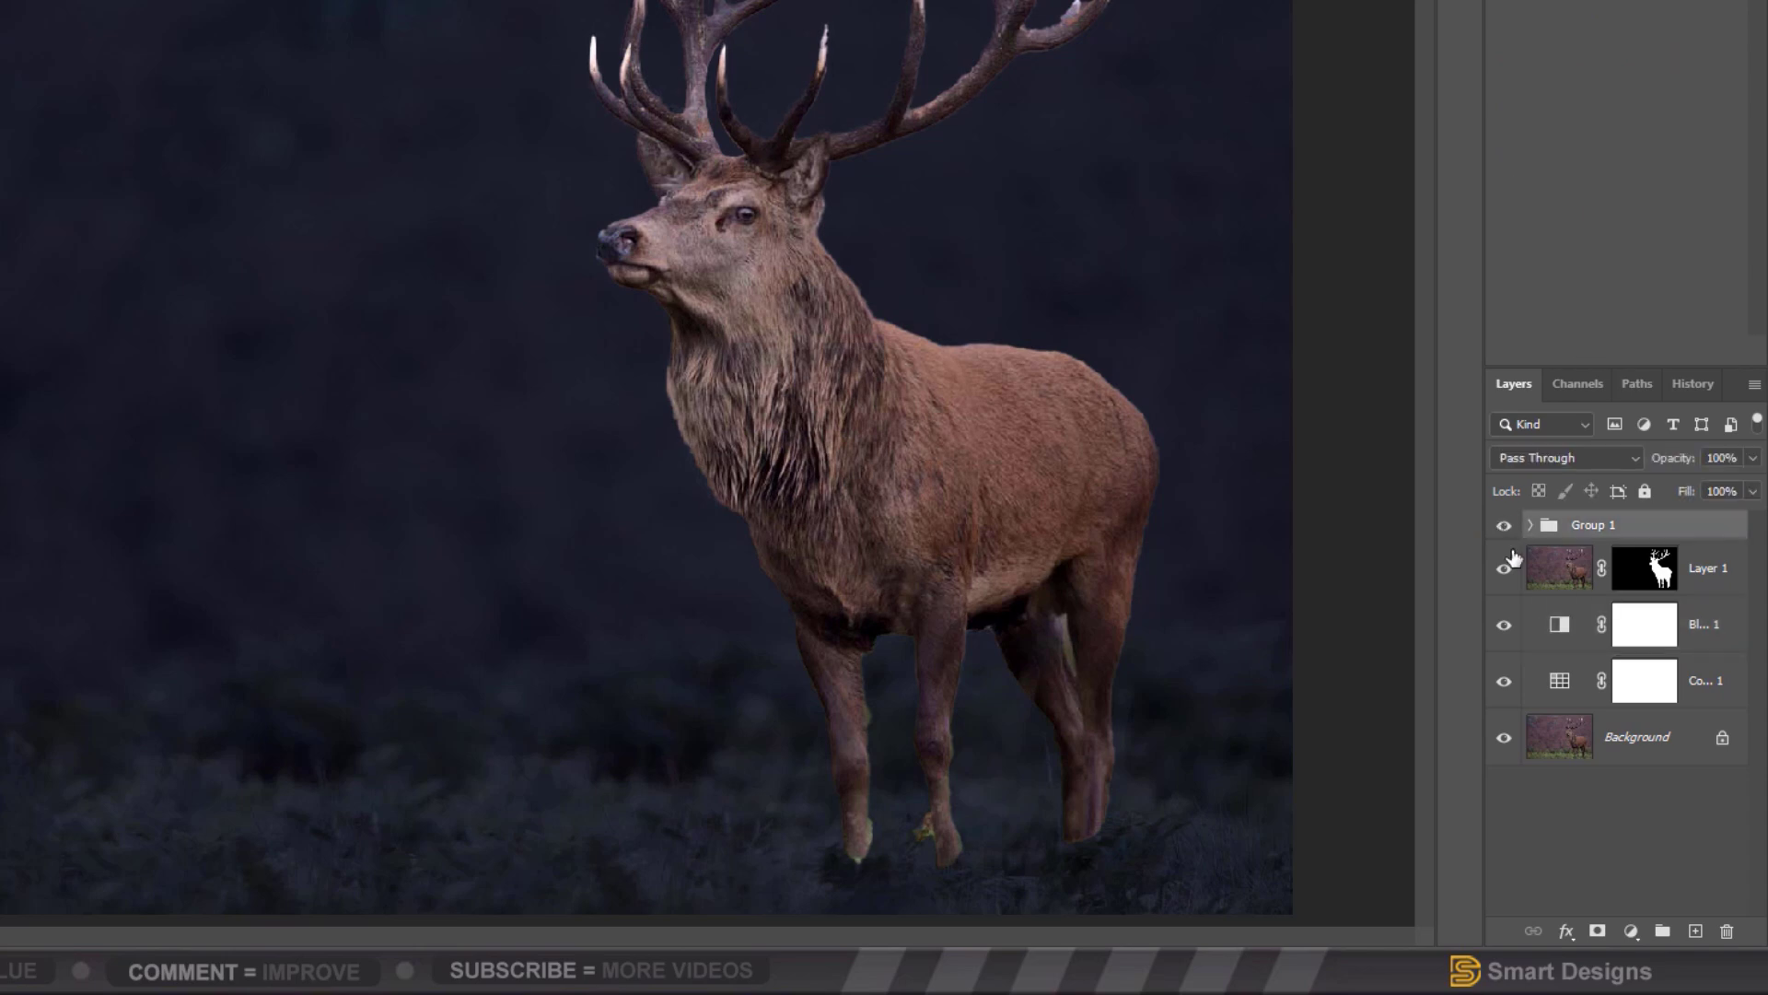
click(1526, 526)
click(1612, 583)
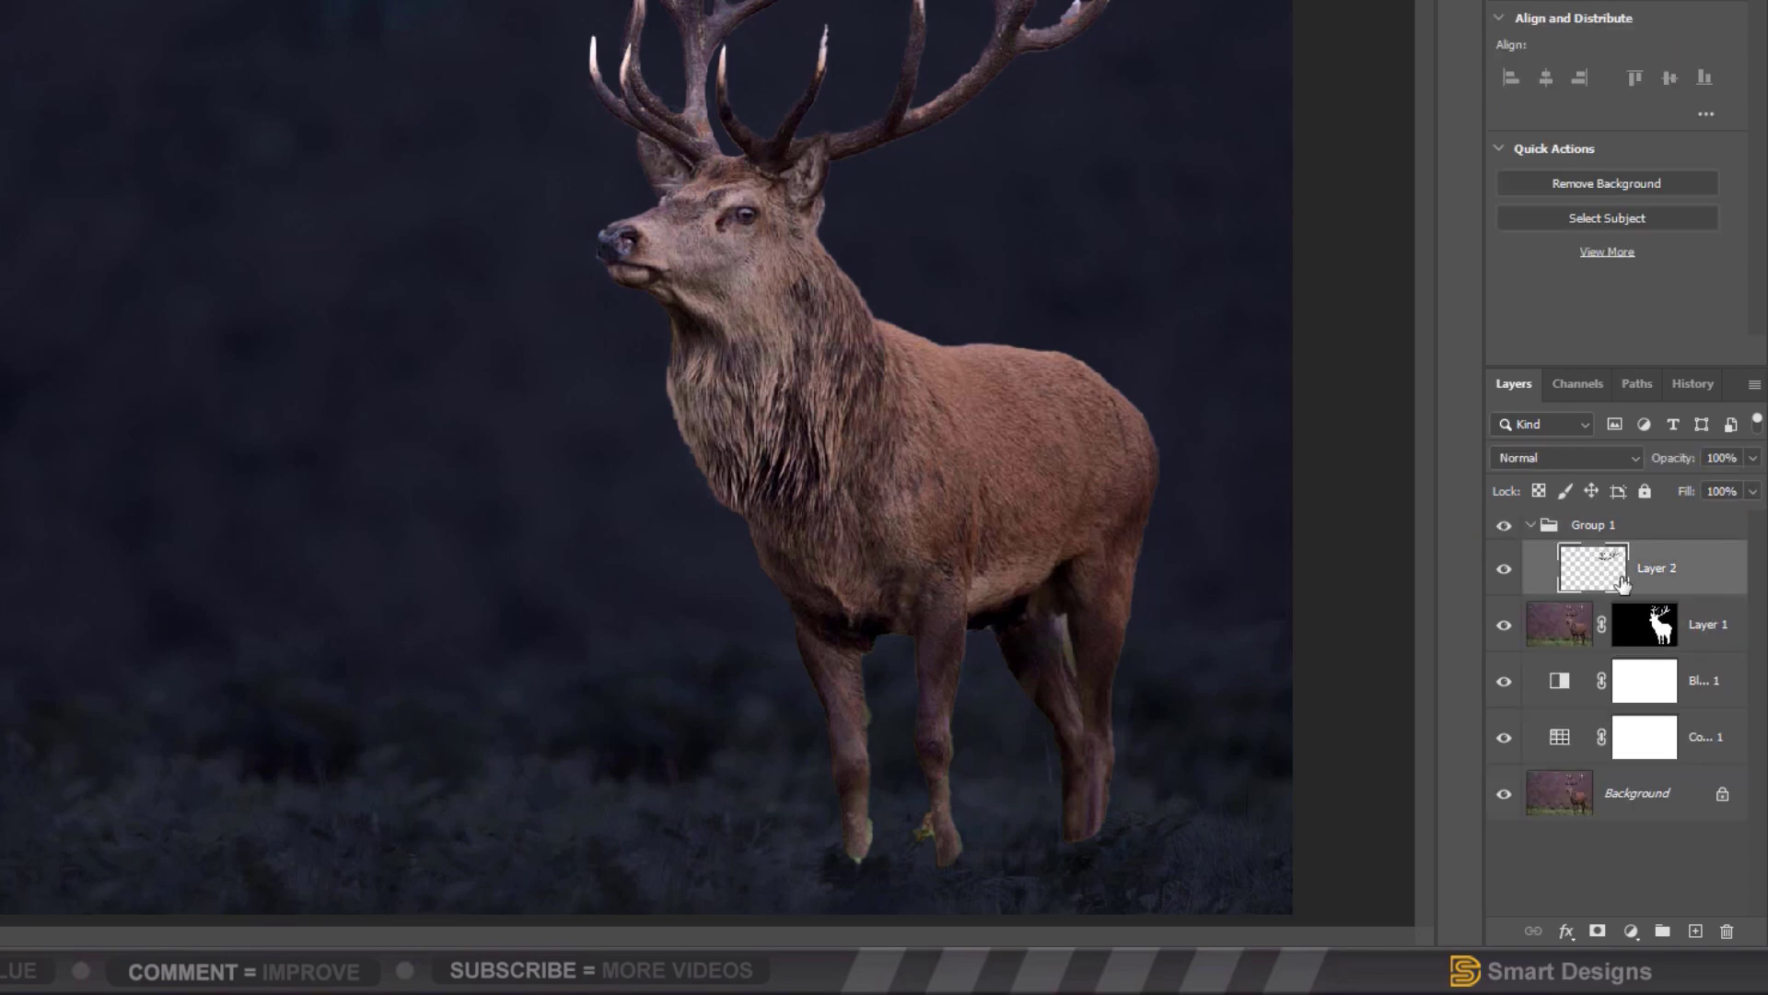
right_click(1695, 577)
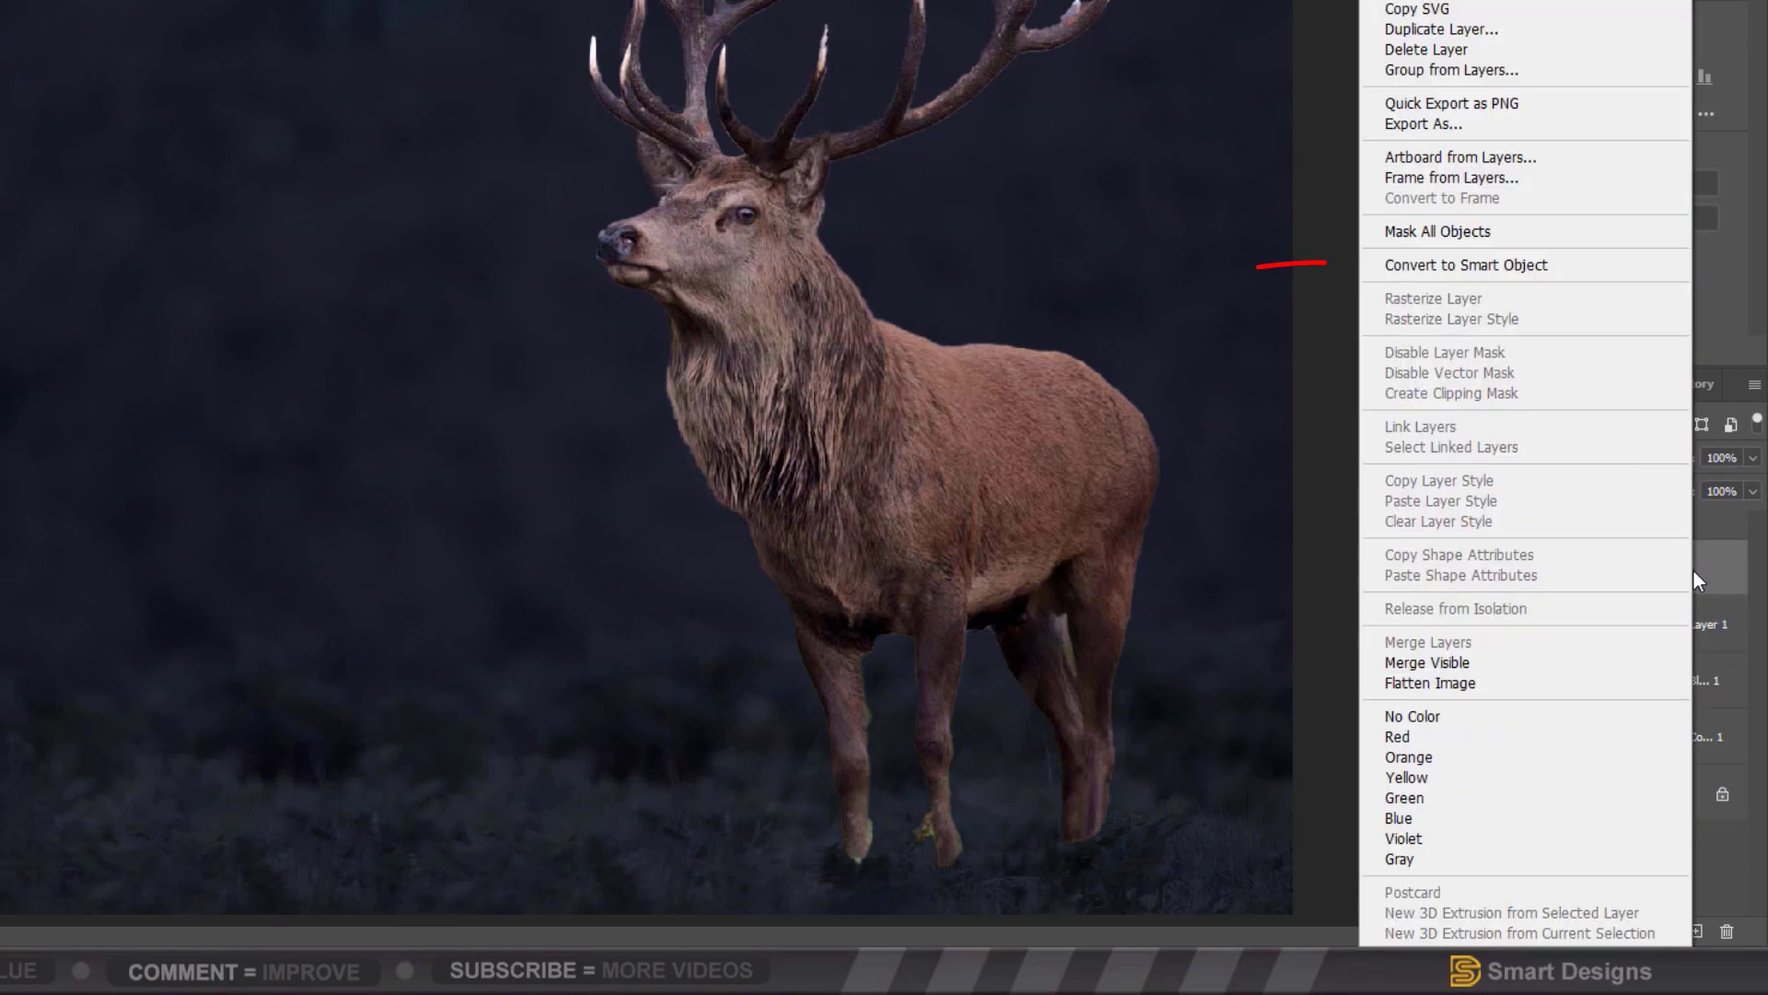
click(1534, 267)
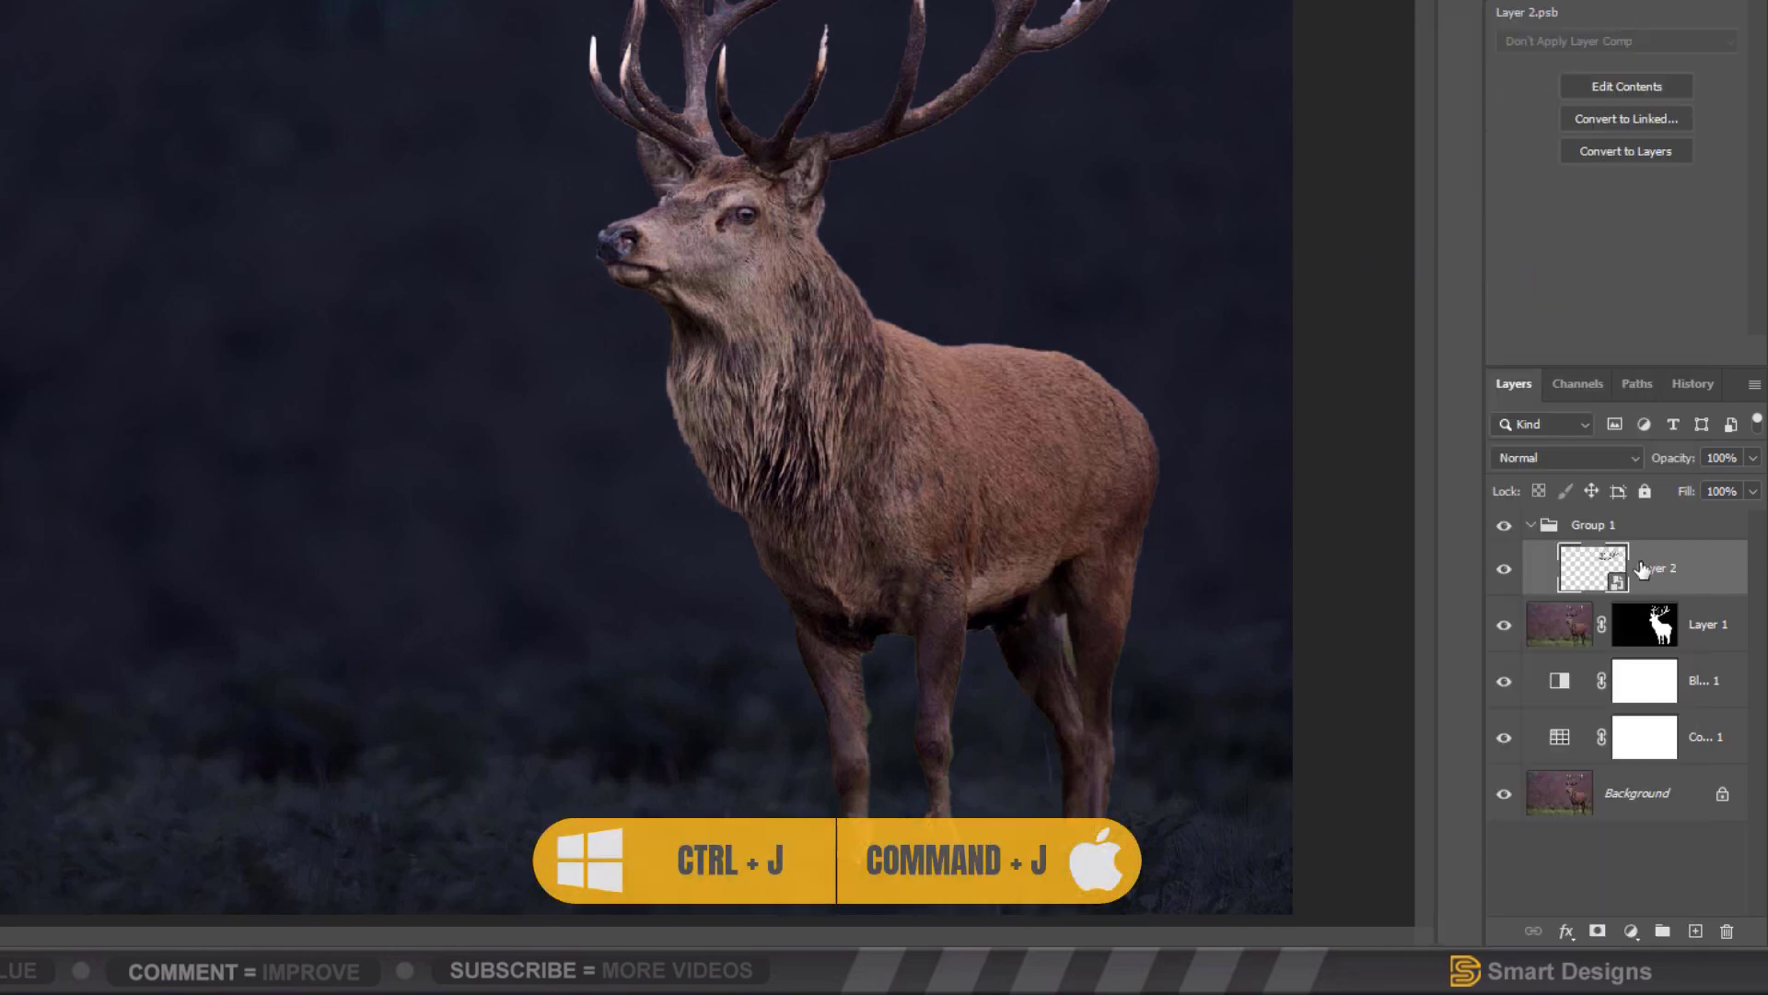
- Duplicate the antler smart object and set the copy's blend mode to Linear Dodge (Add)
key(ctrl+j)
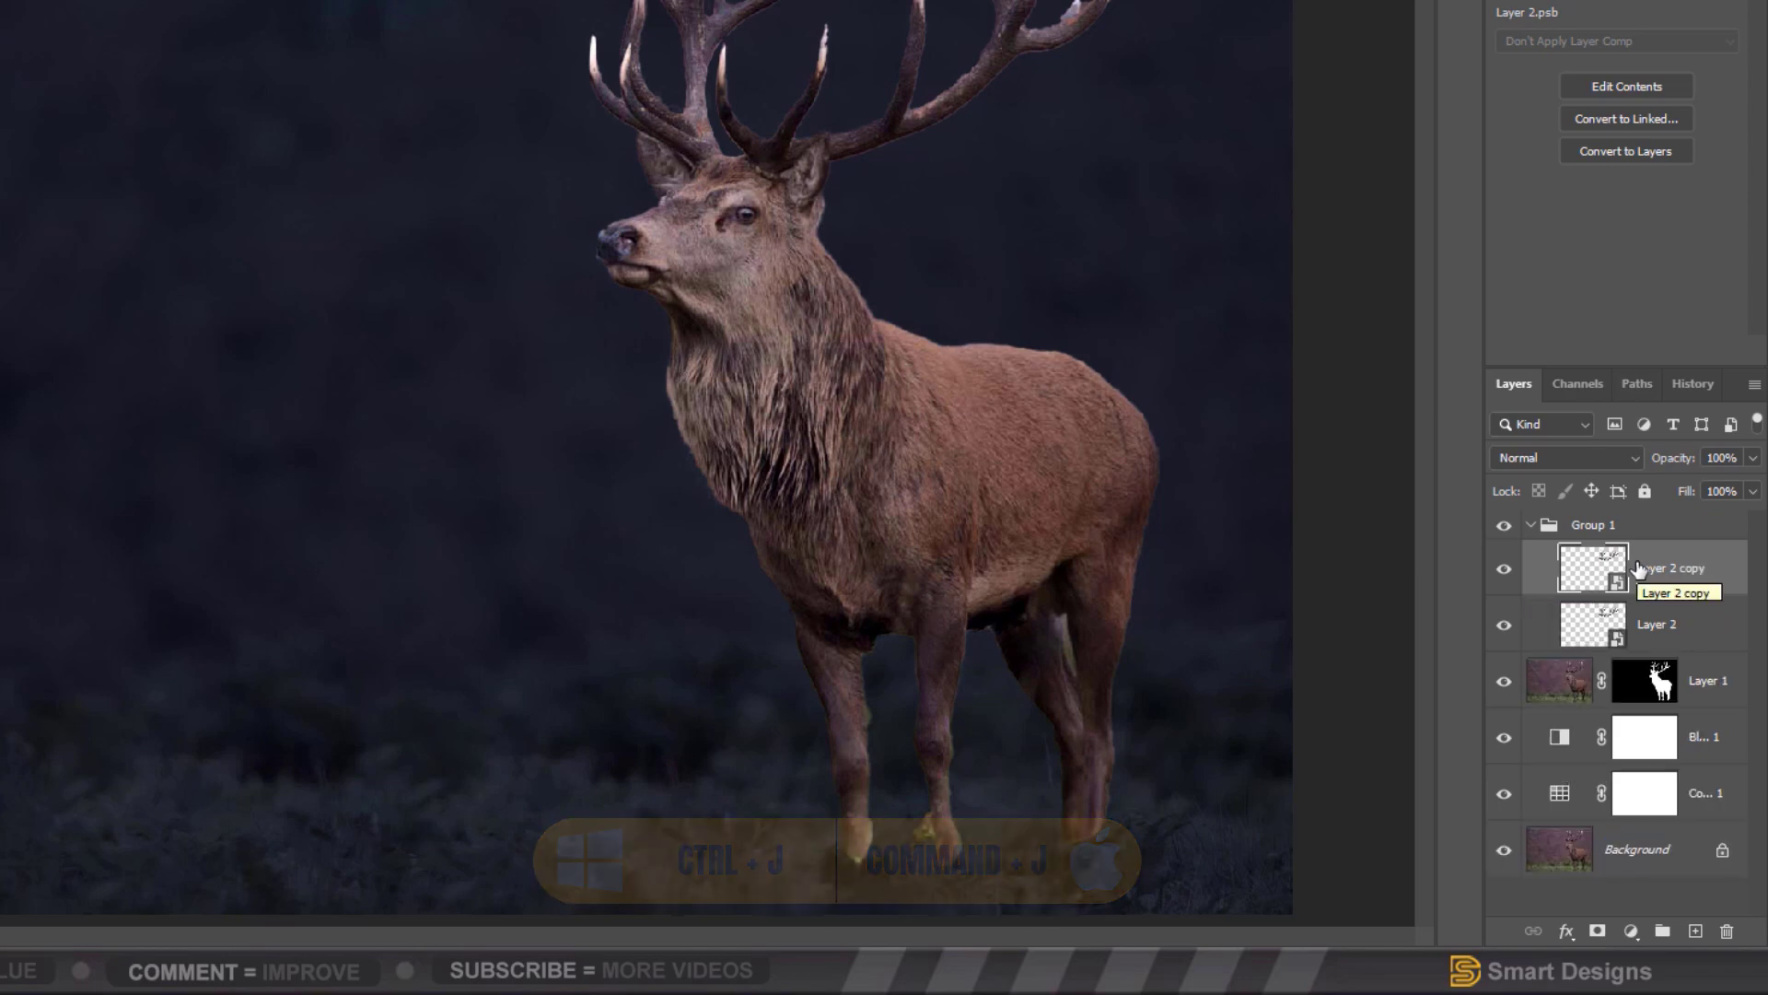
click(1562, 455)
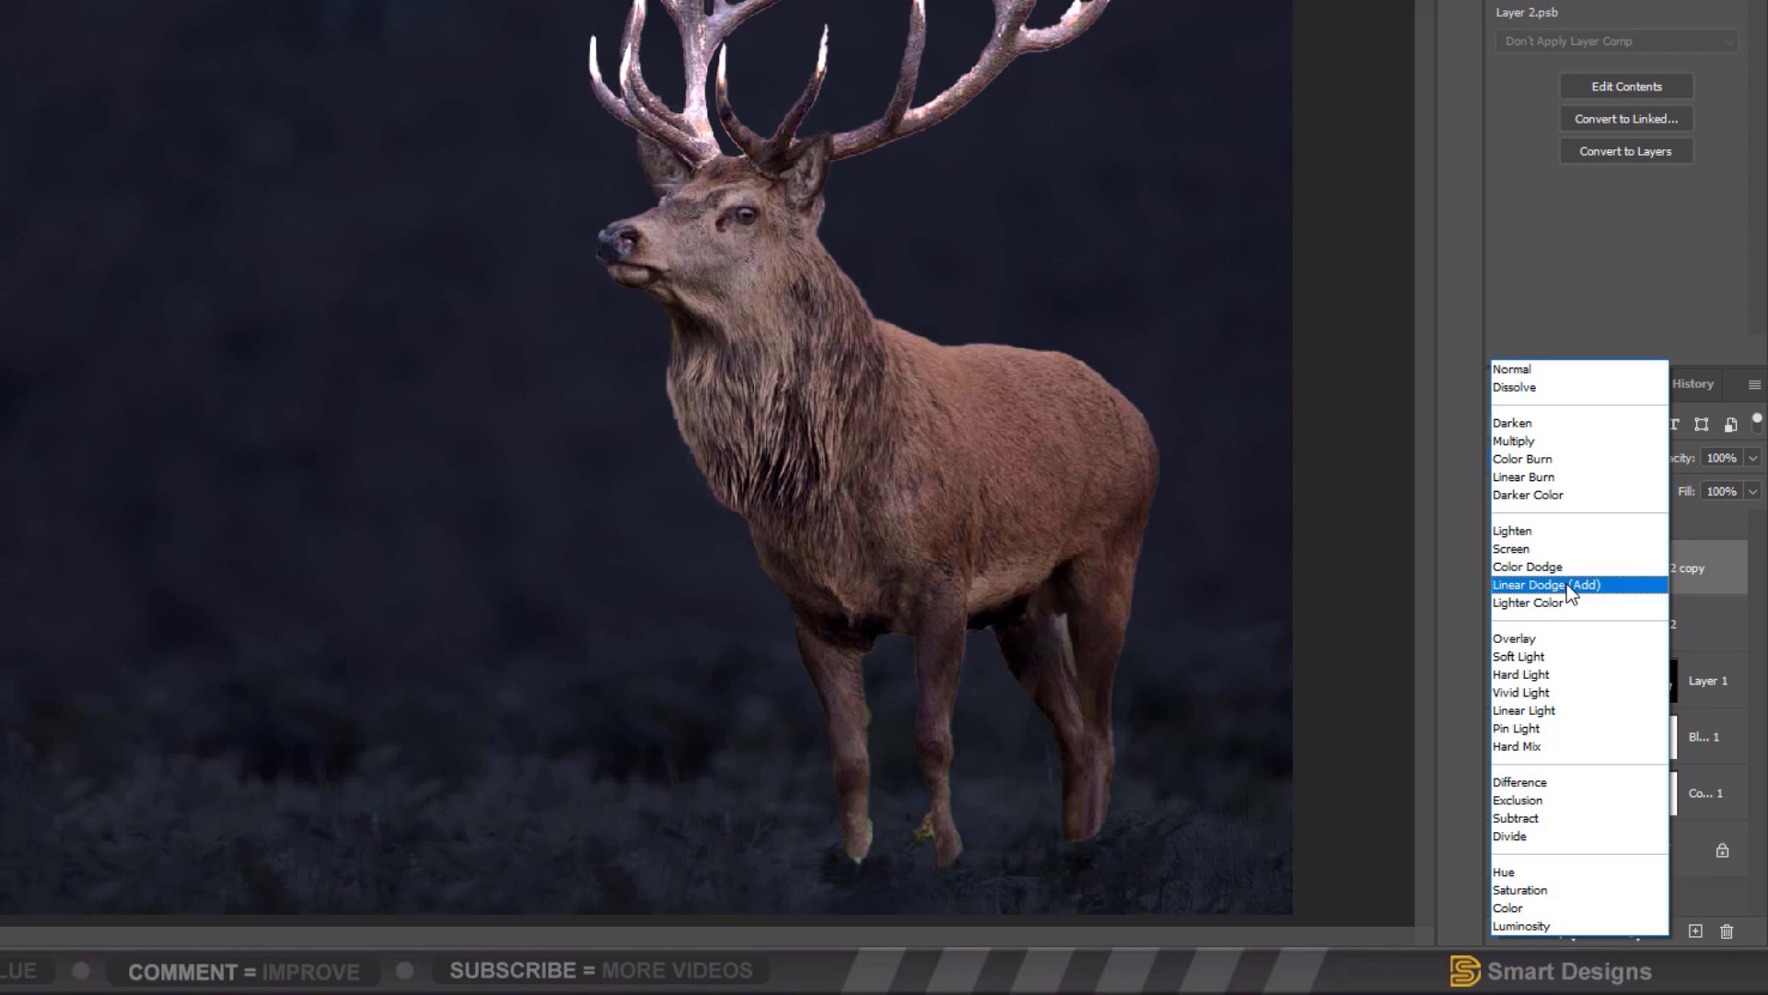
click(1566, 584)
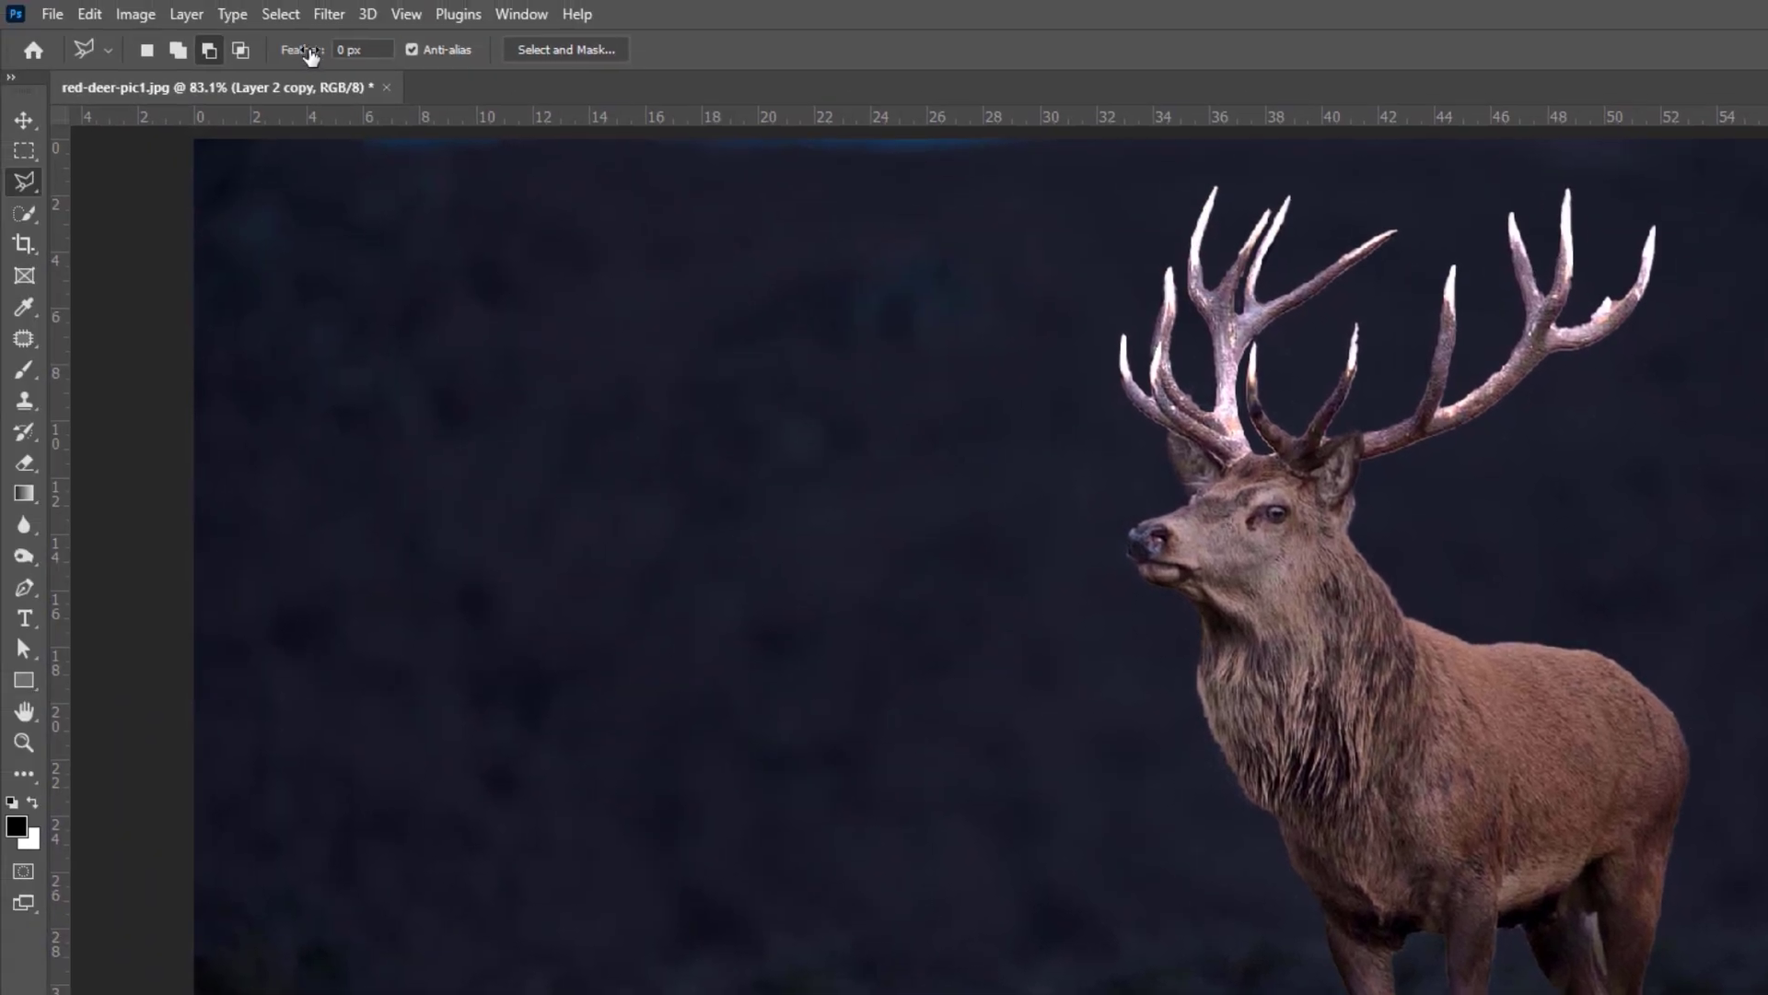
- Apply a Gaussian Blur smart filter with a 5 px radius to the Linear Dodge antler copy
click(326, 14)
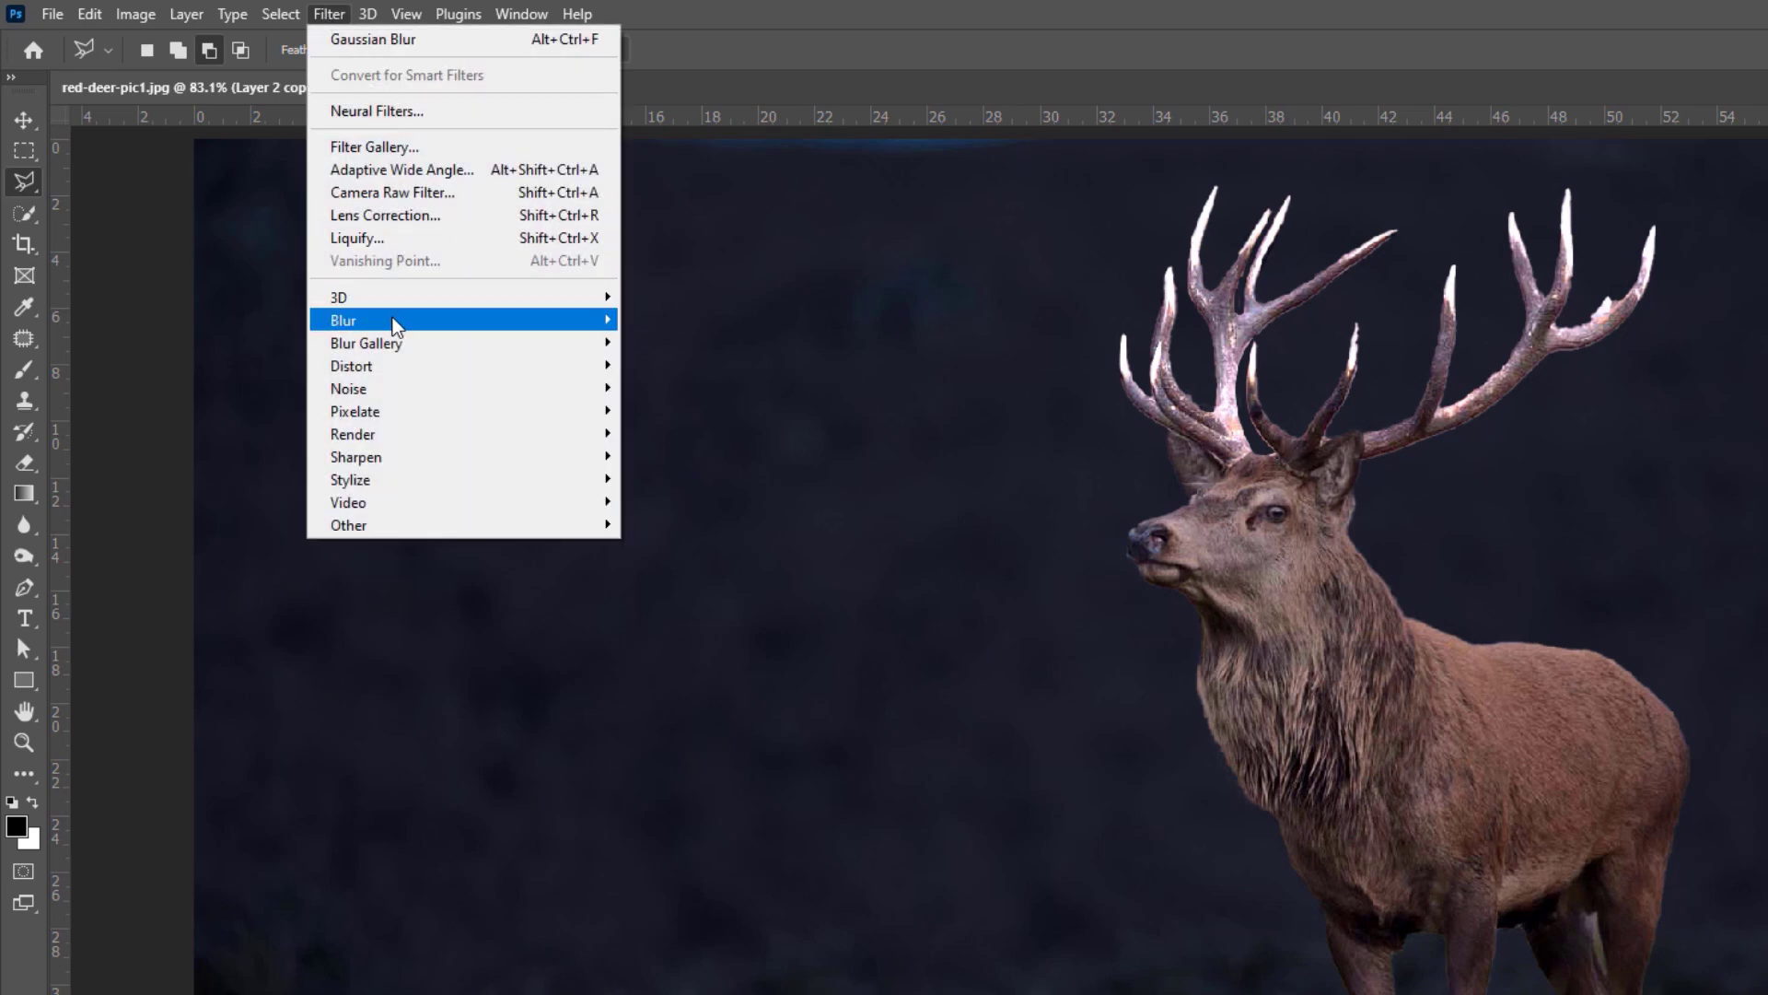
mouse_move(394, 325)
click(686, 411)
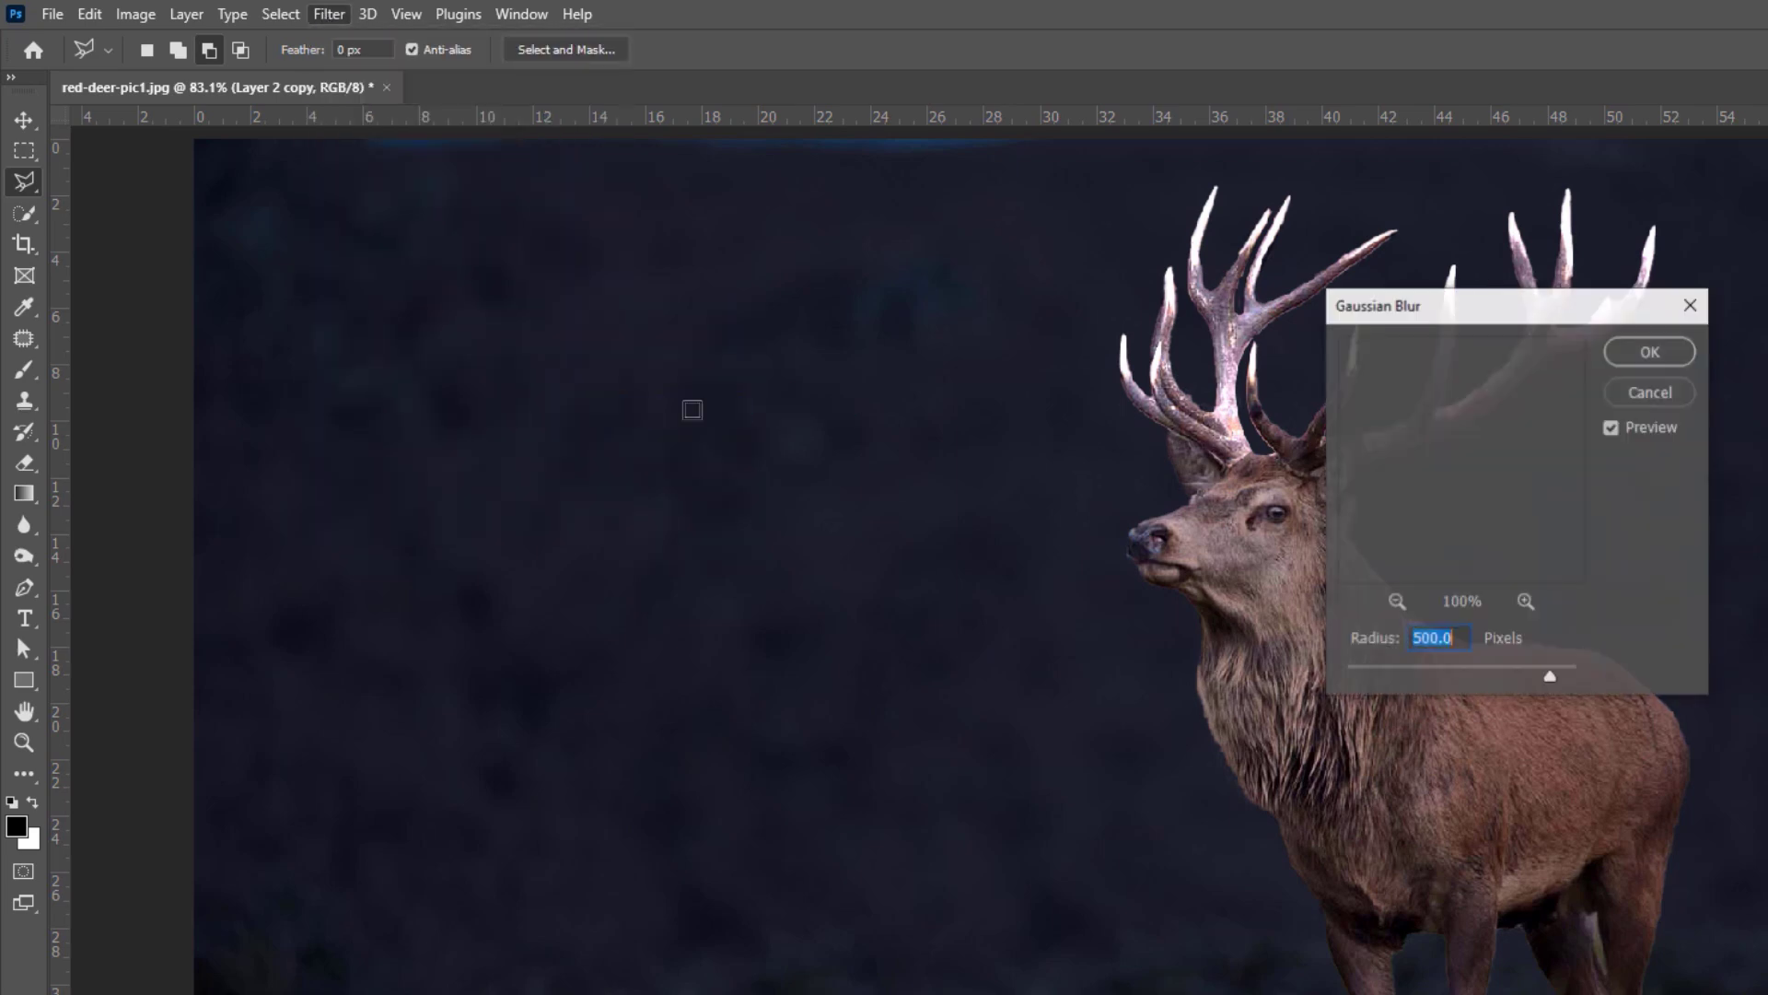
text(50)
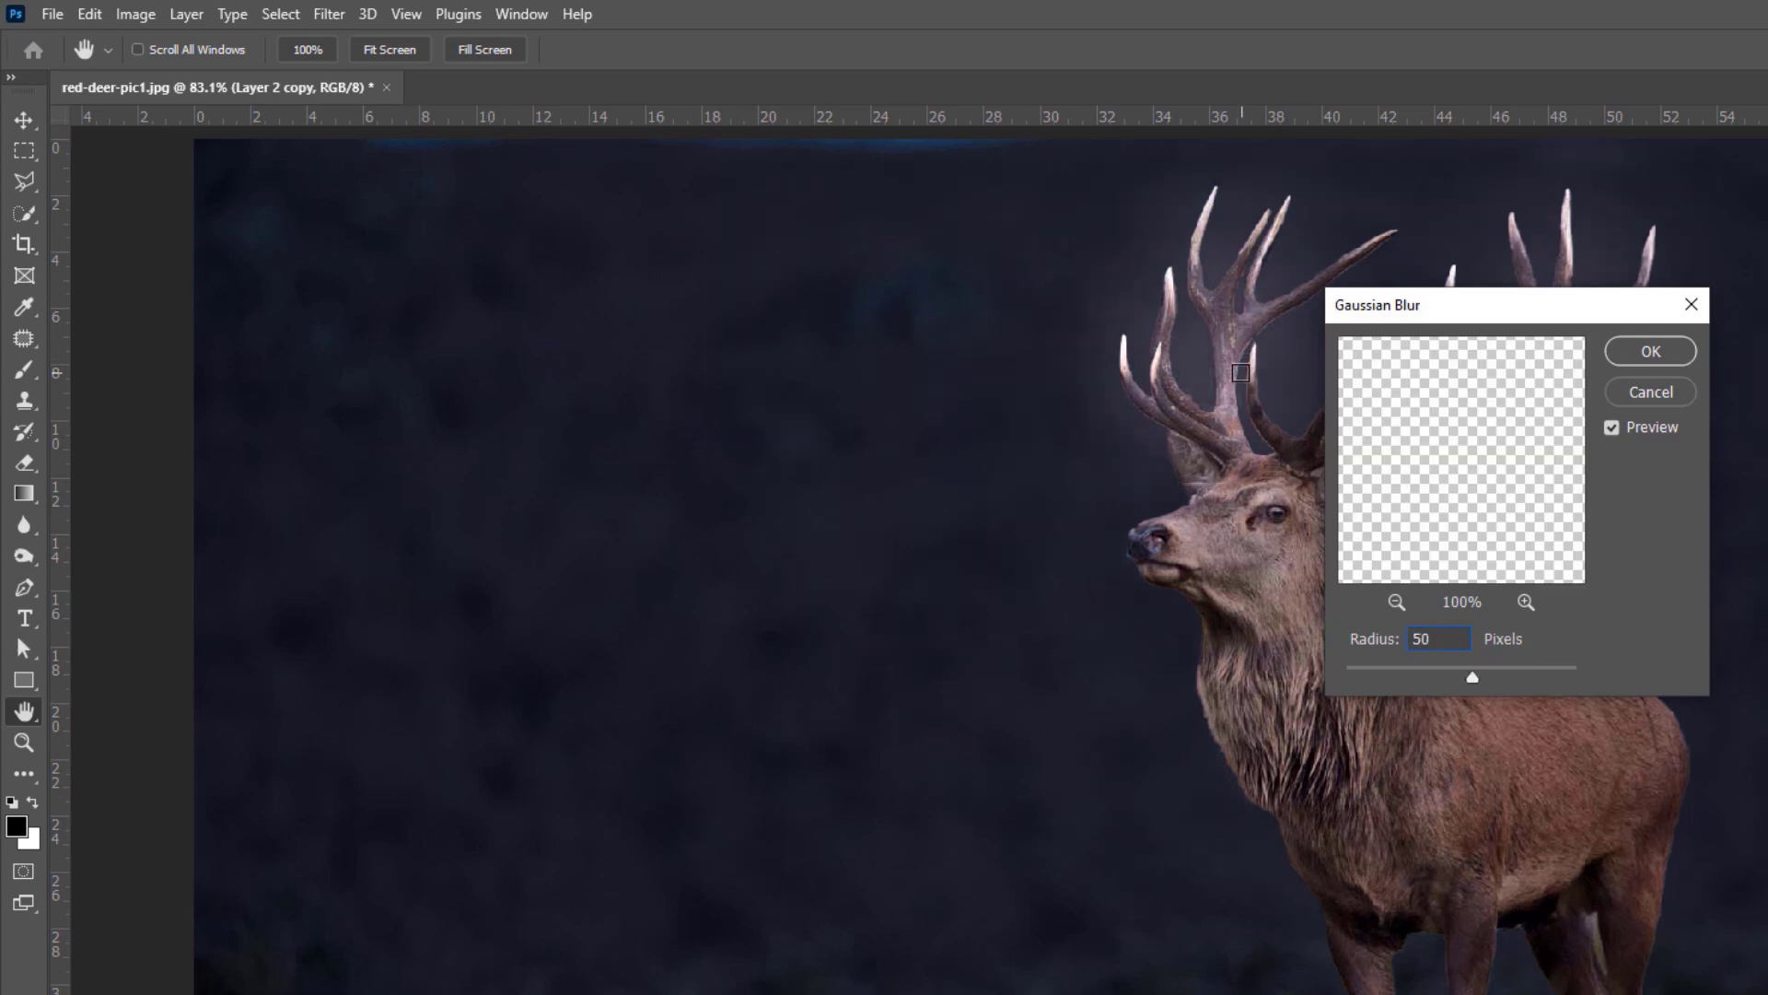
click(1242, 373)
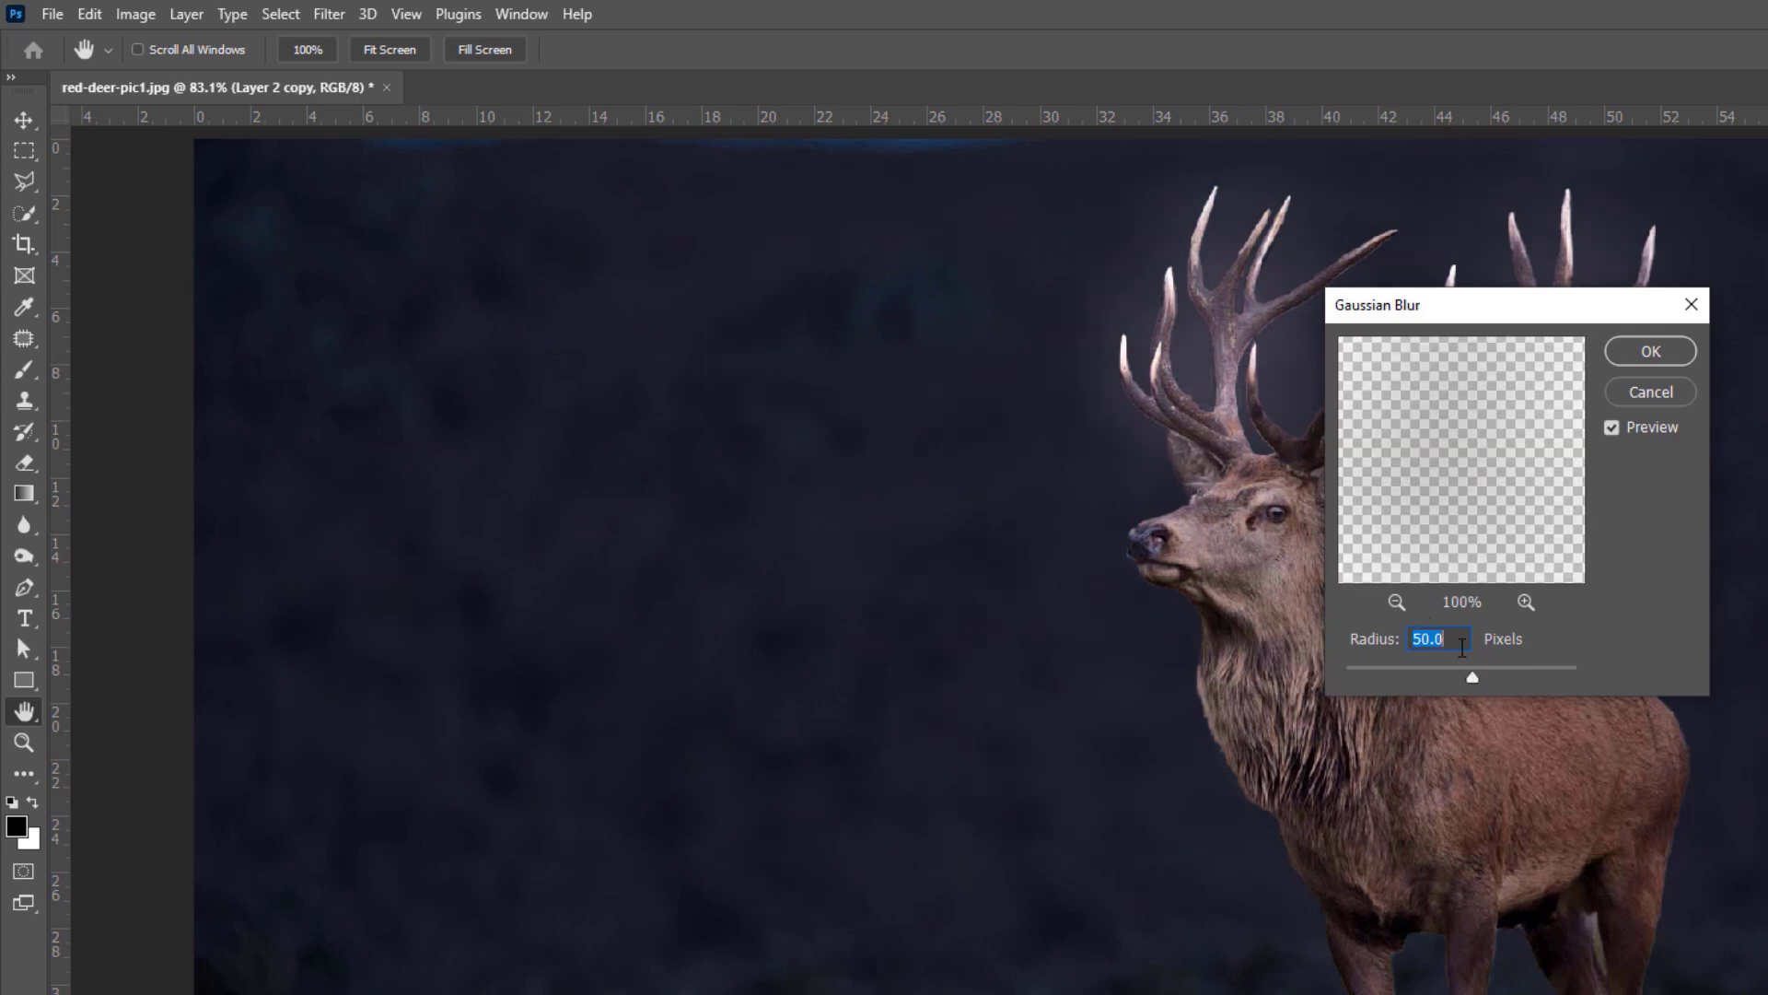
text(5)
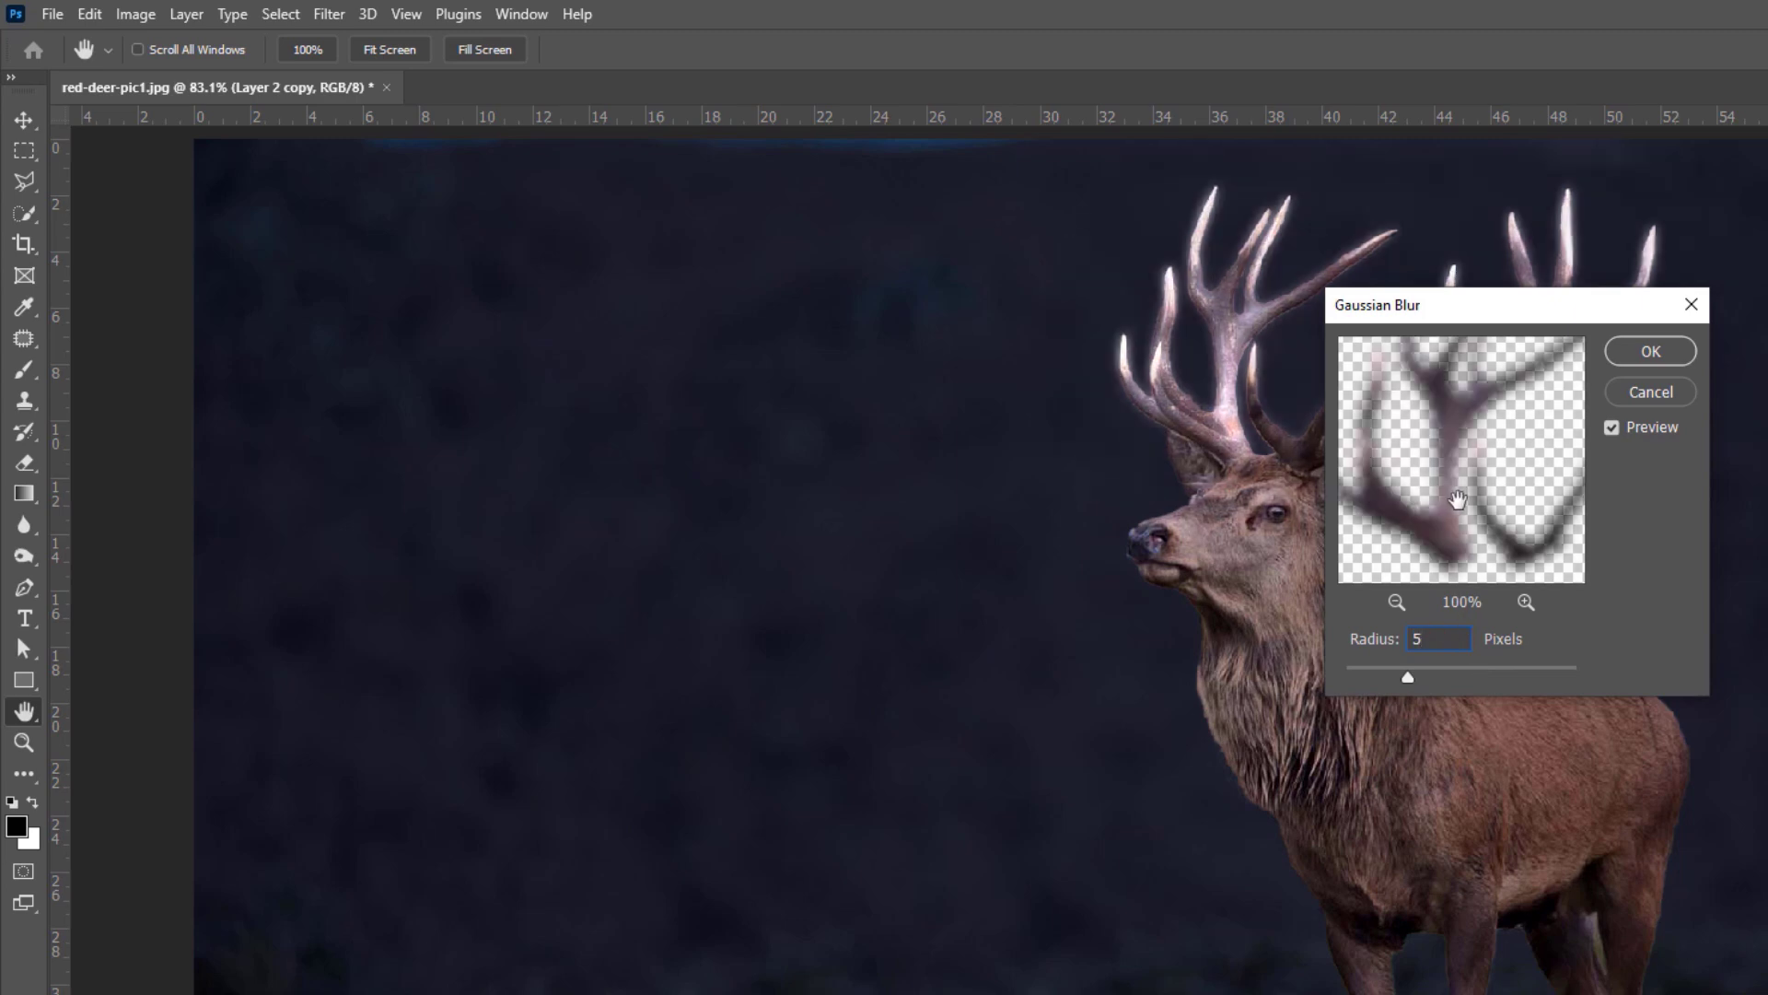
drag(1484, 305, 1645, 316)
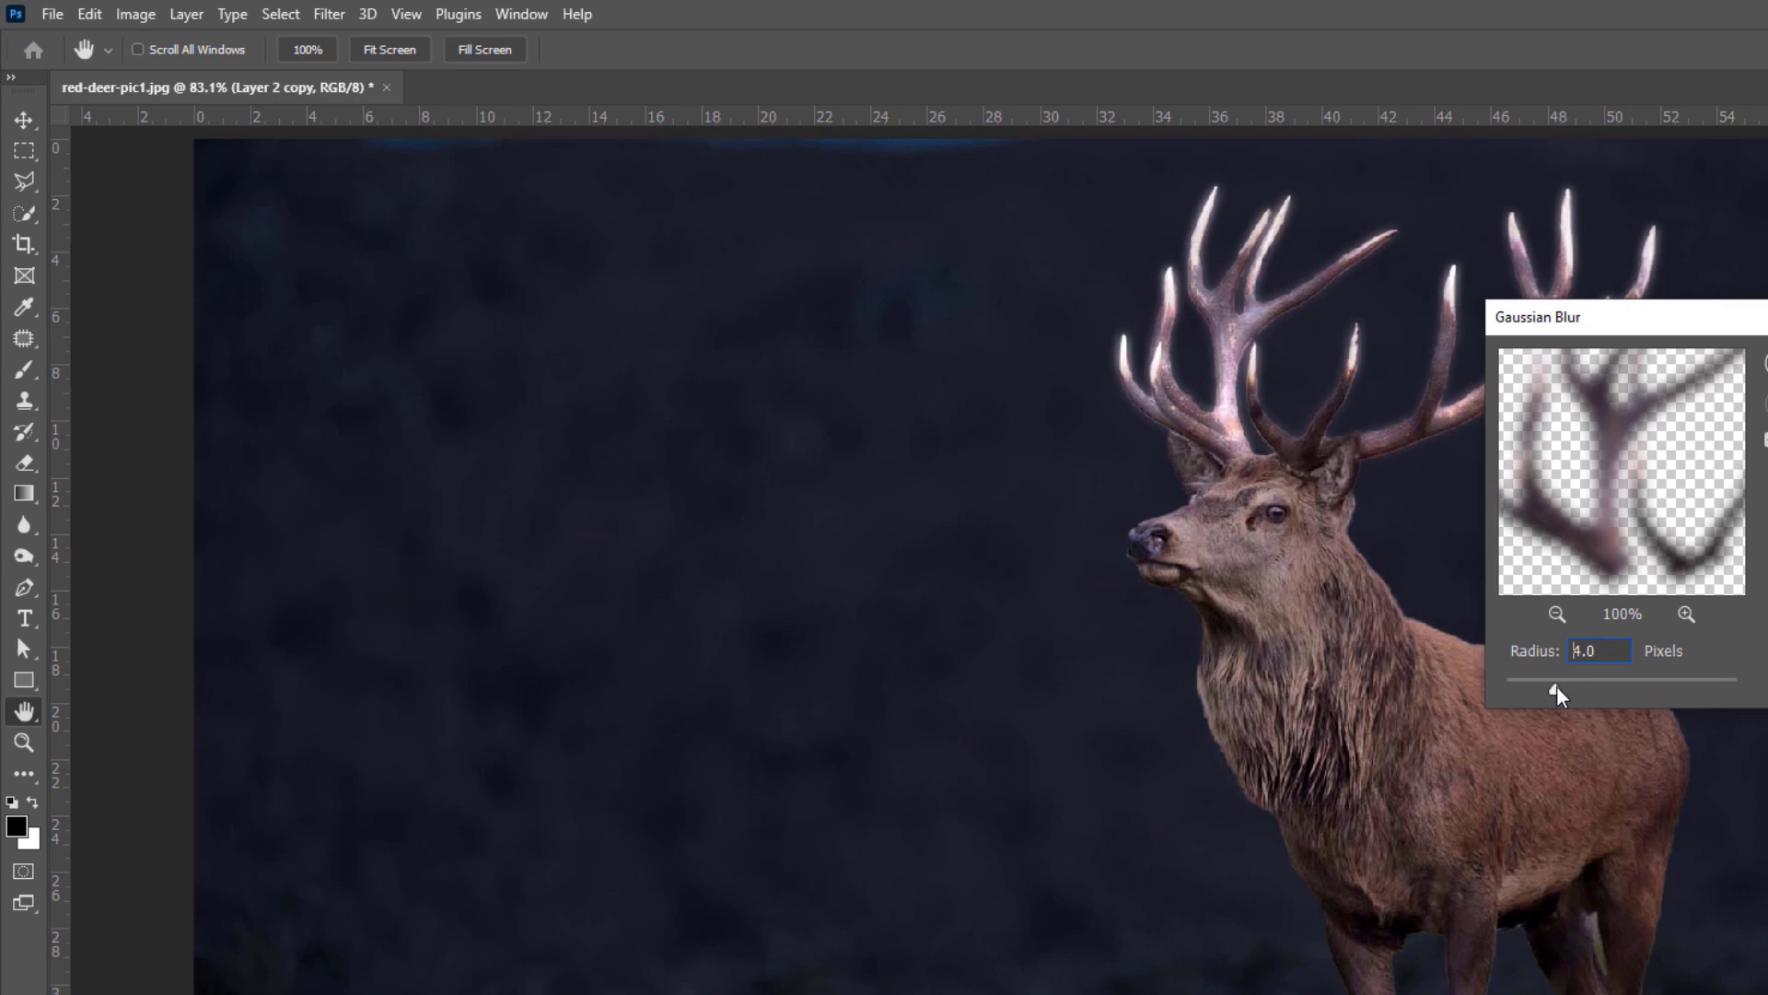
drag(1556, 691, 1571, 691)
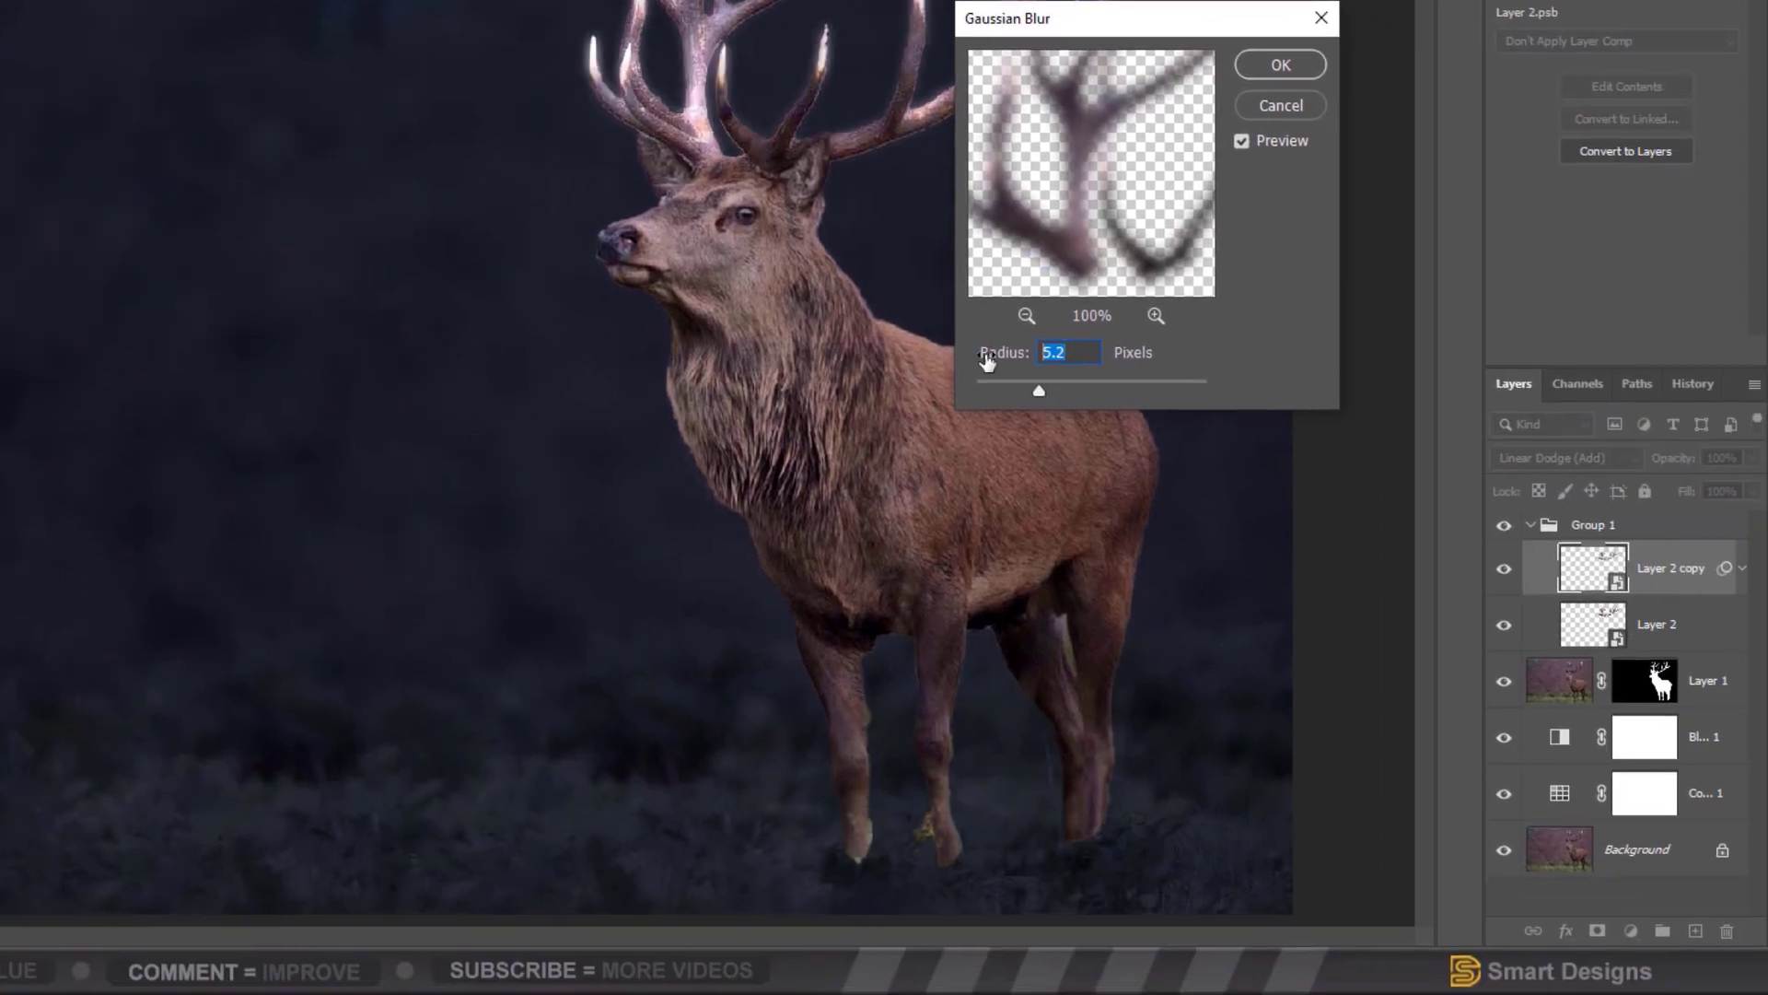
click(1280, 67)
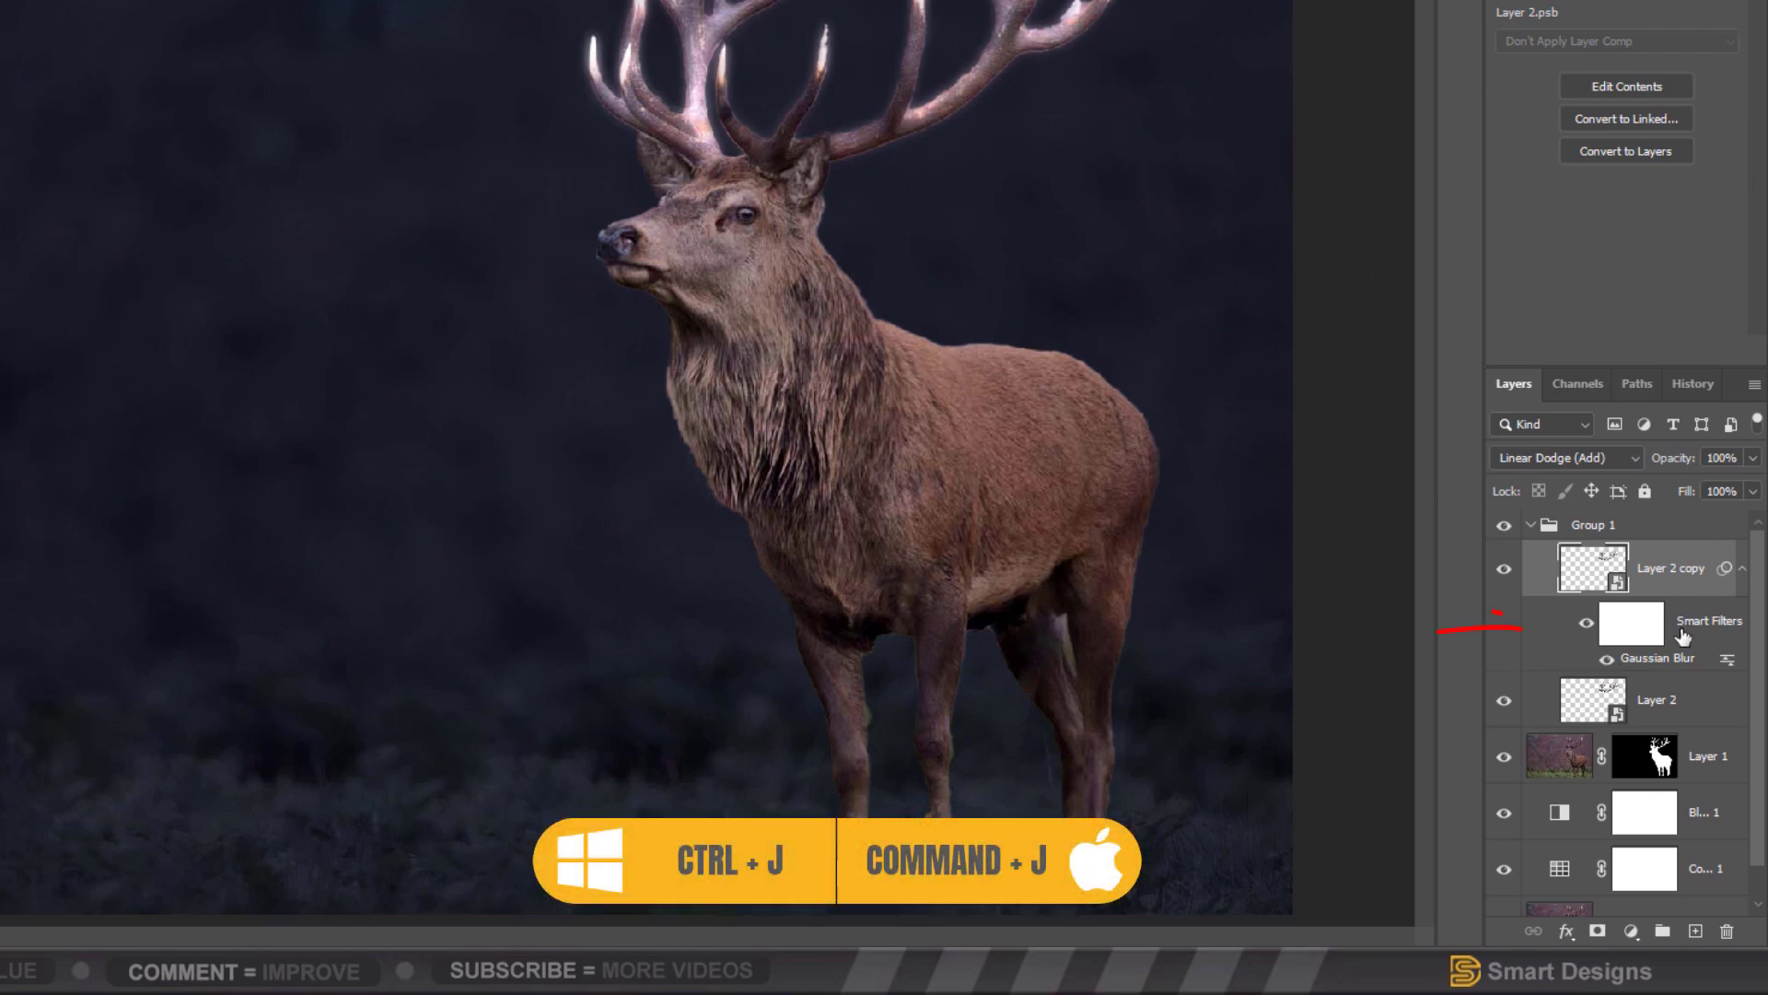
- Duplicate the blurred antler copy and set the new copy's Gaussian Blur radius to 50 px
key(ctrl+j)
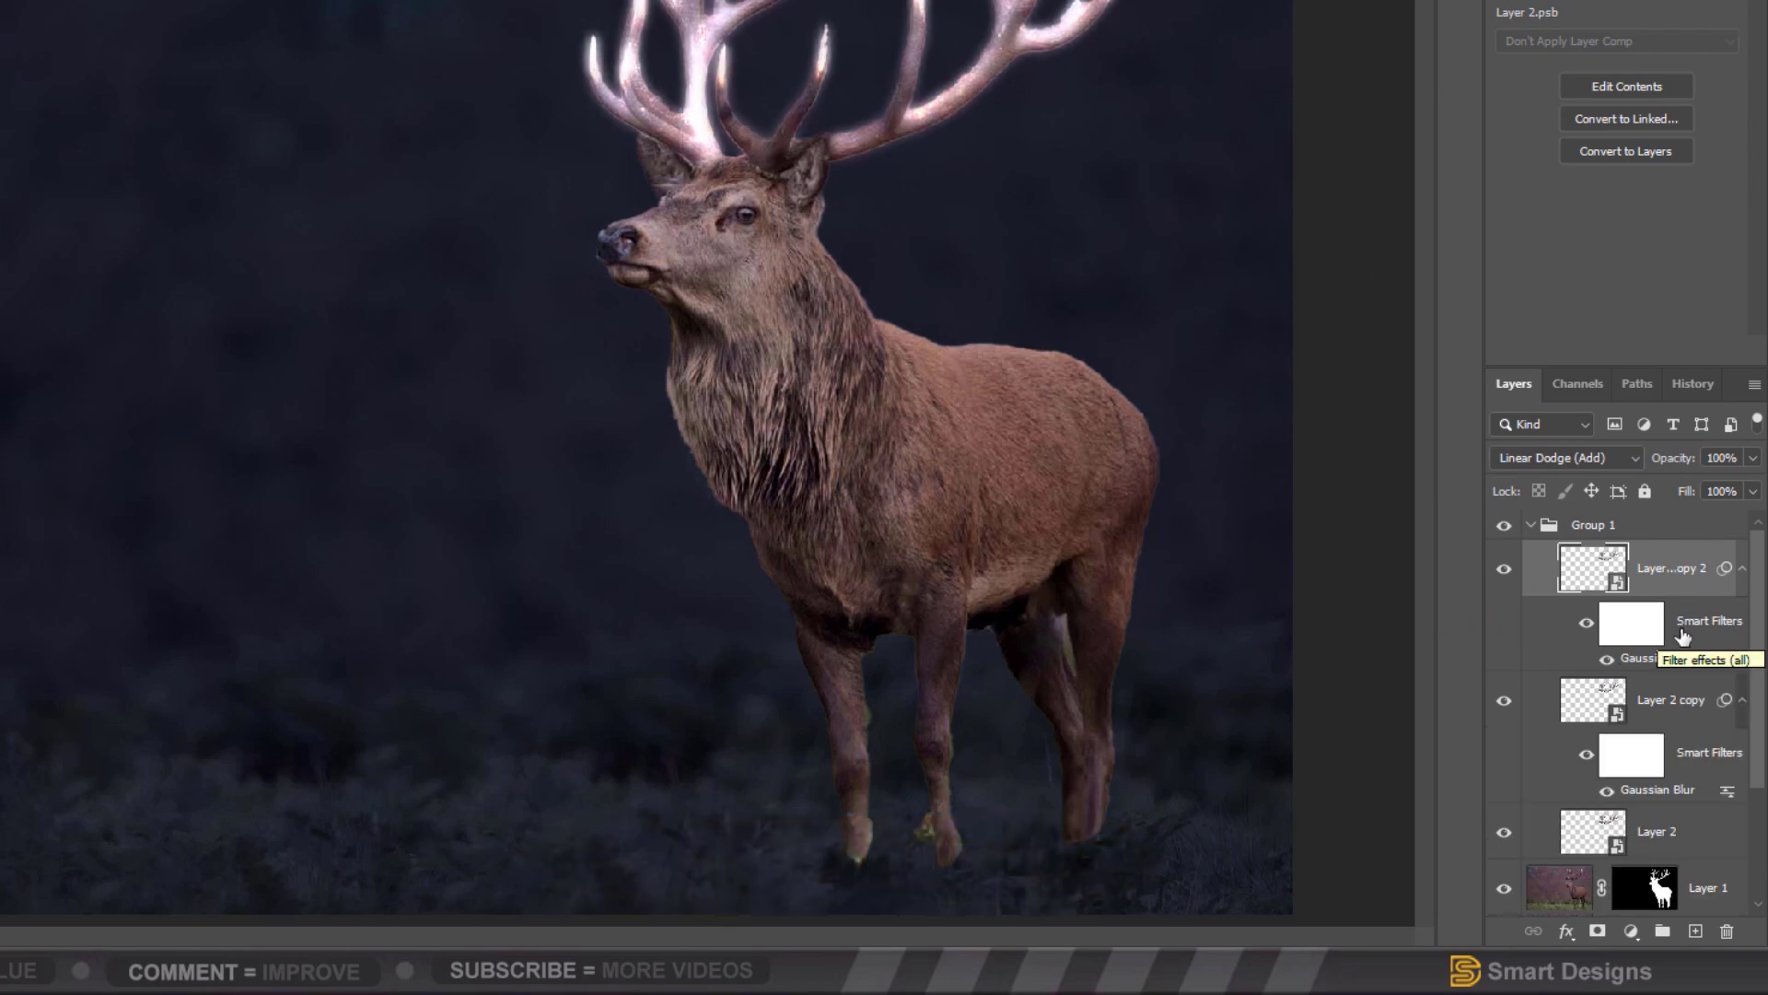
double_click(1663, 659)
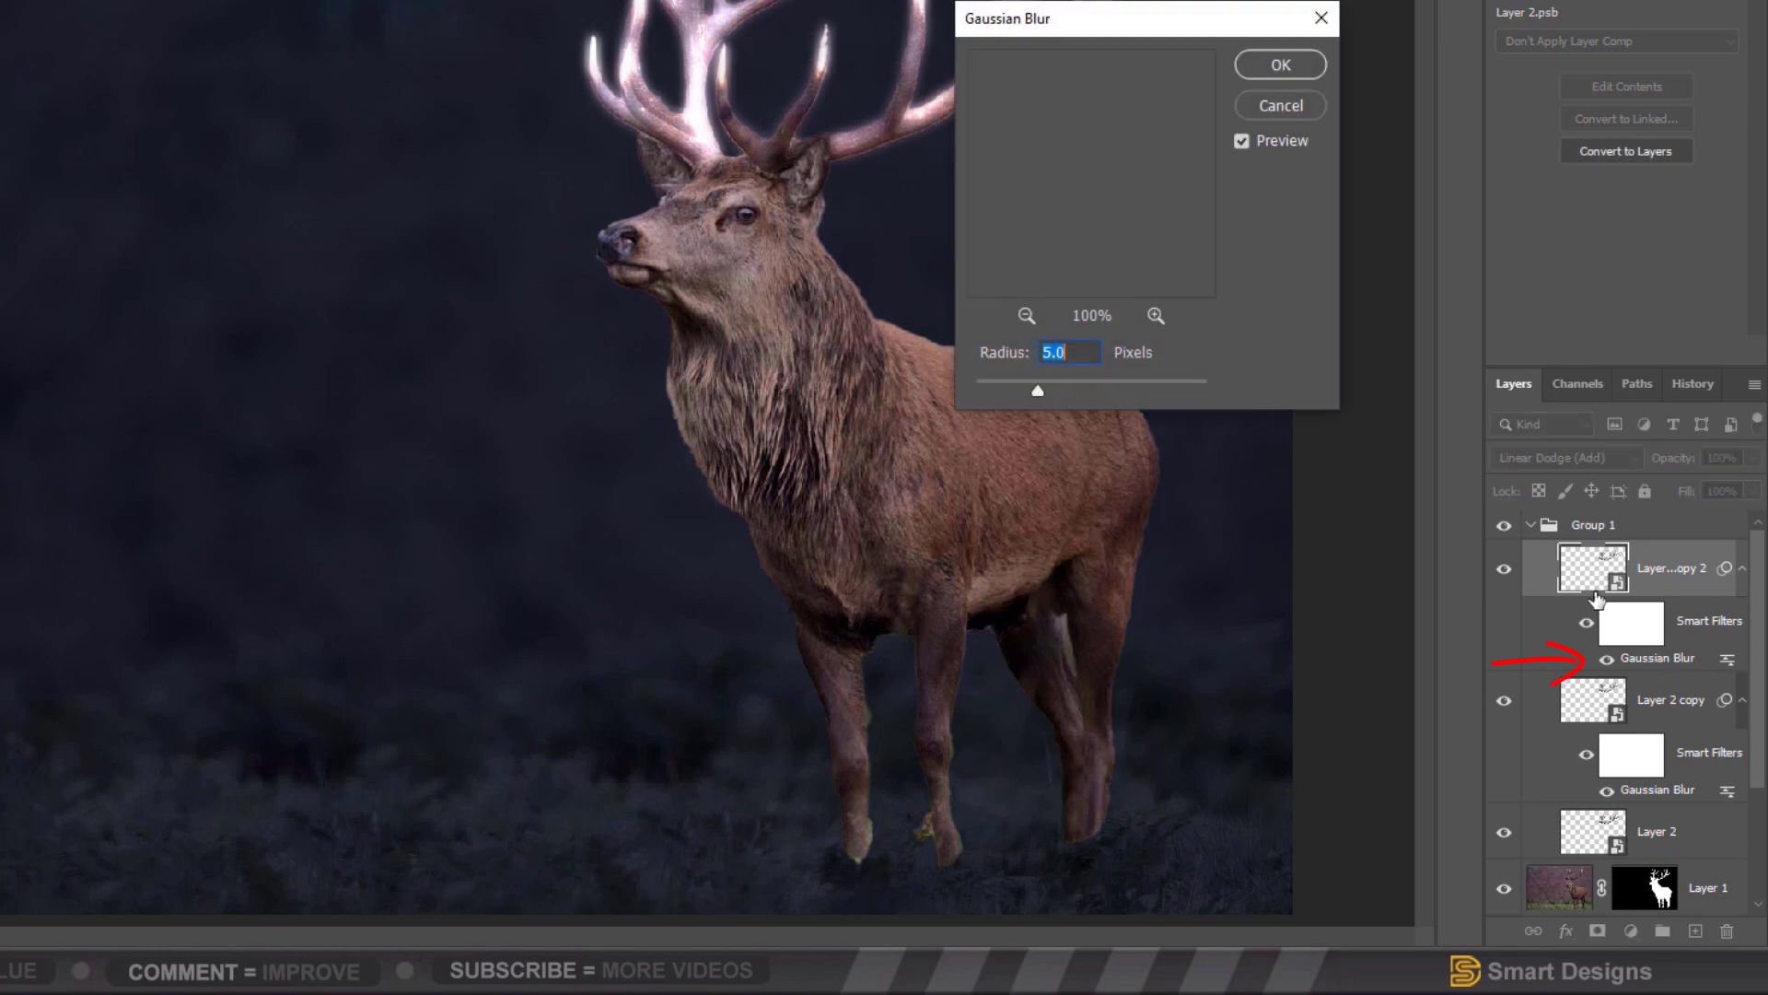
text(50)
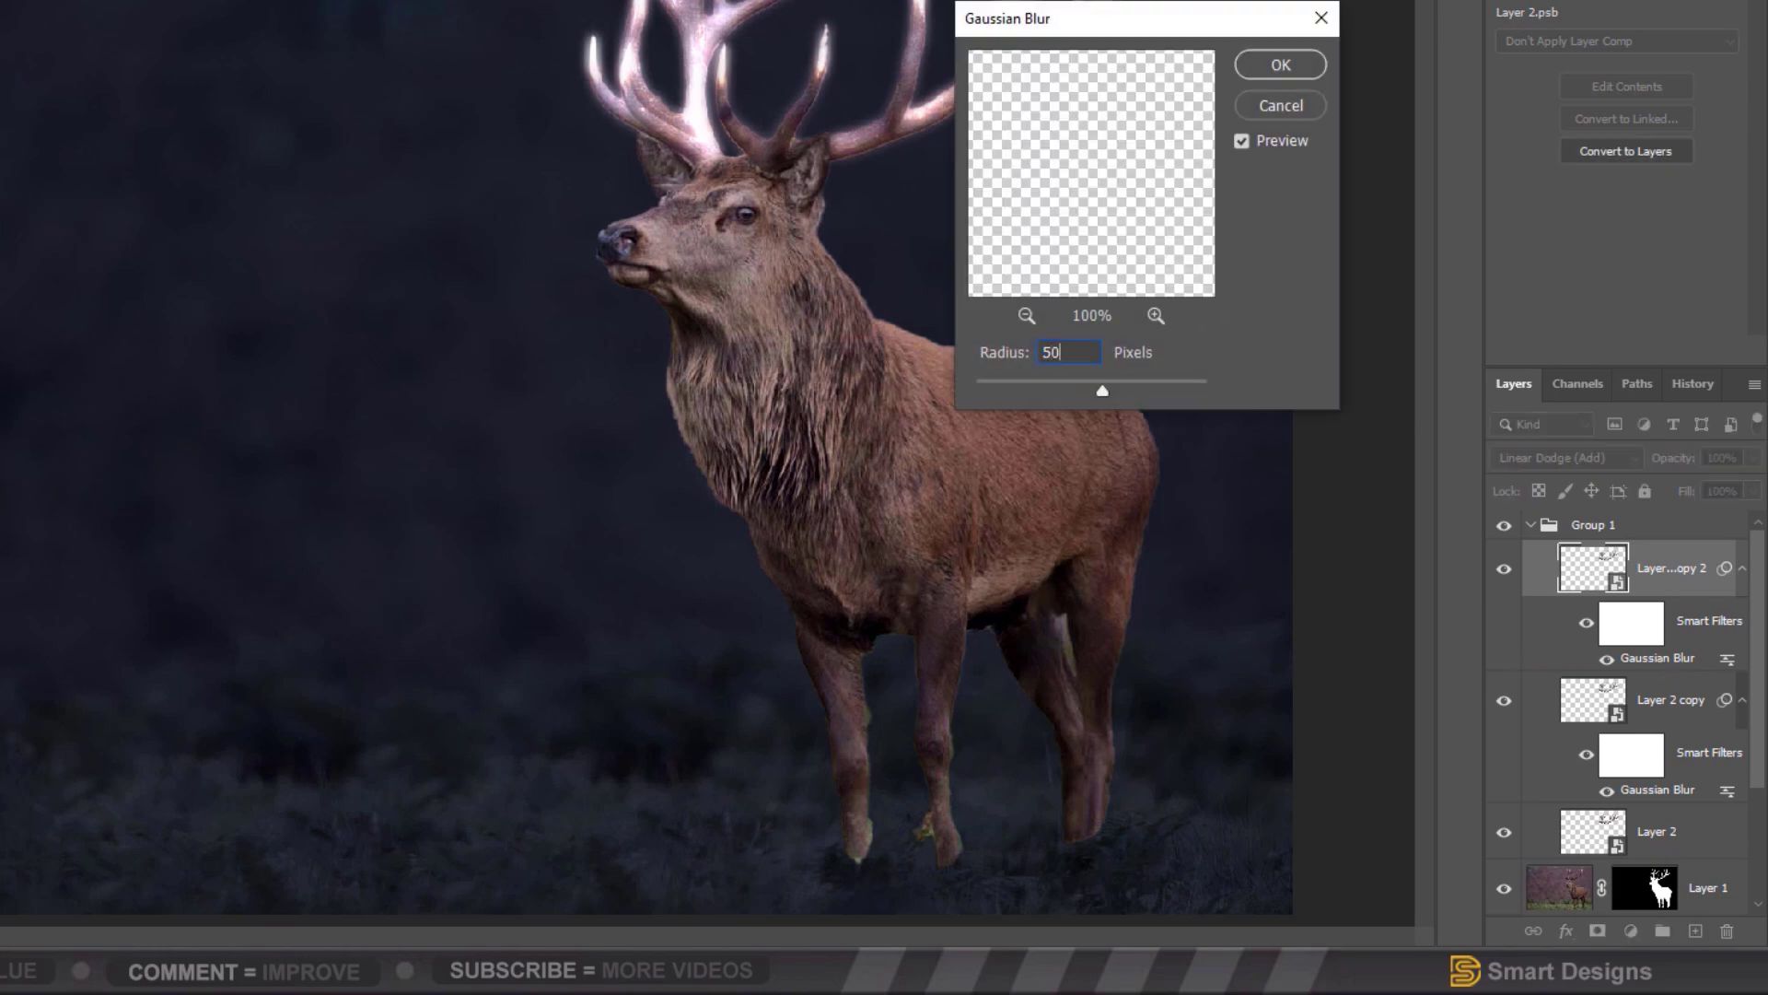
click(1280, 73)
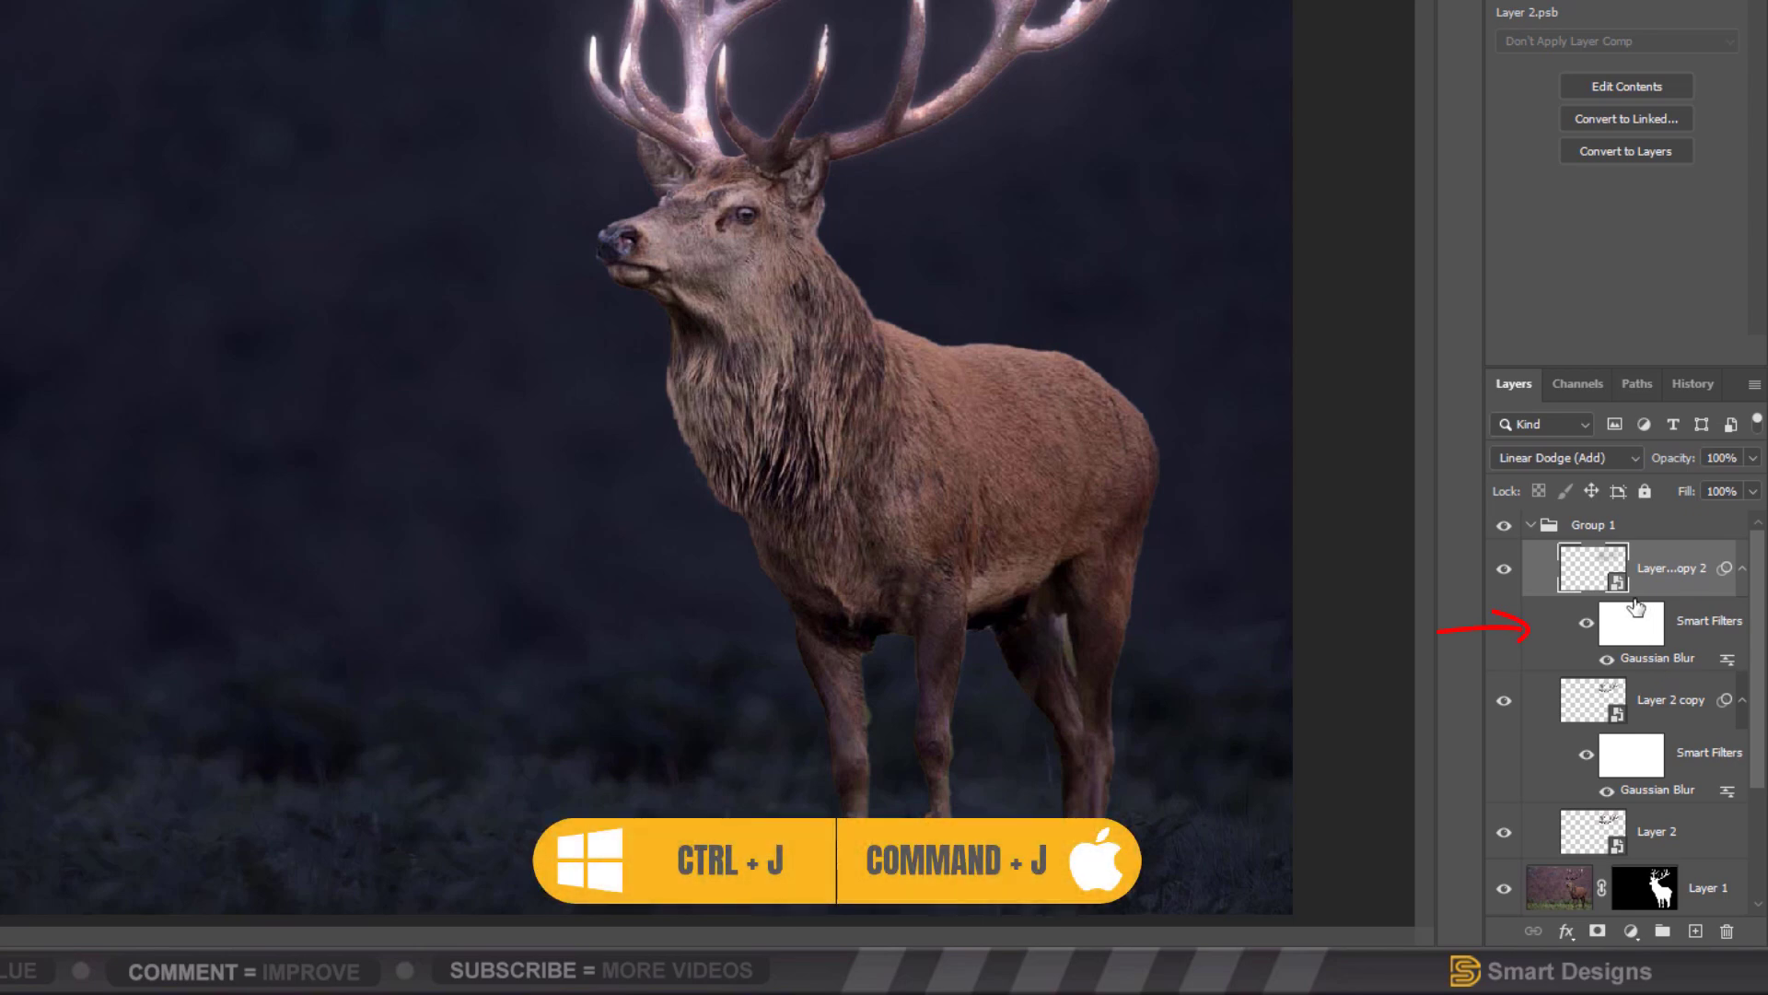
- Duplicate the antler layer blurred at 50 px and set the new copy's Gaussian Blur radius to 100 px
key(ctrl+j)
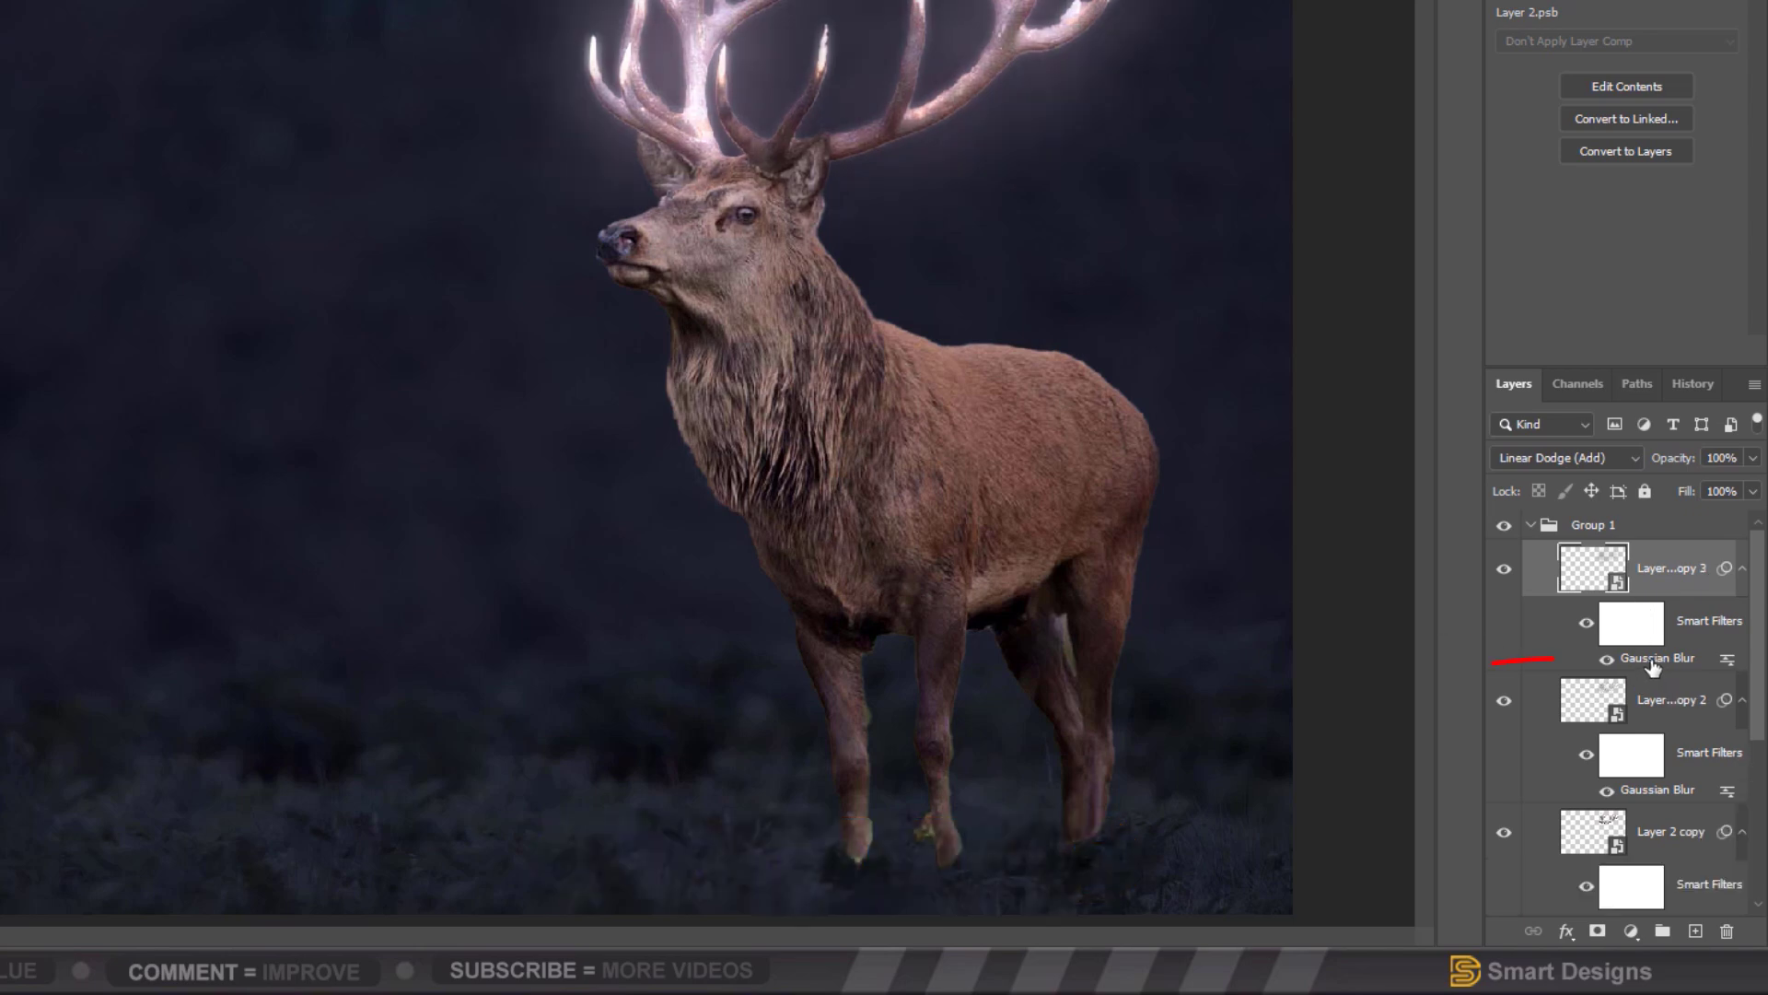
double_click(1657, 658)
text(00)
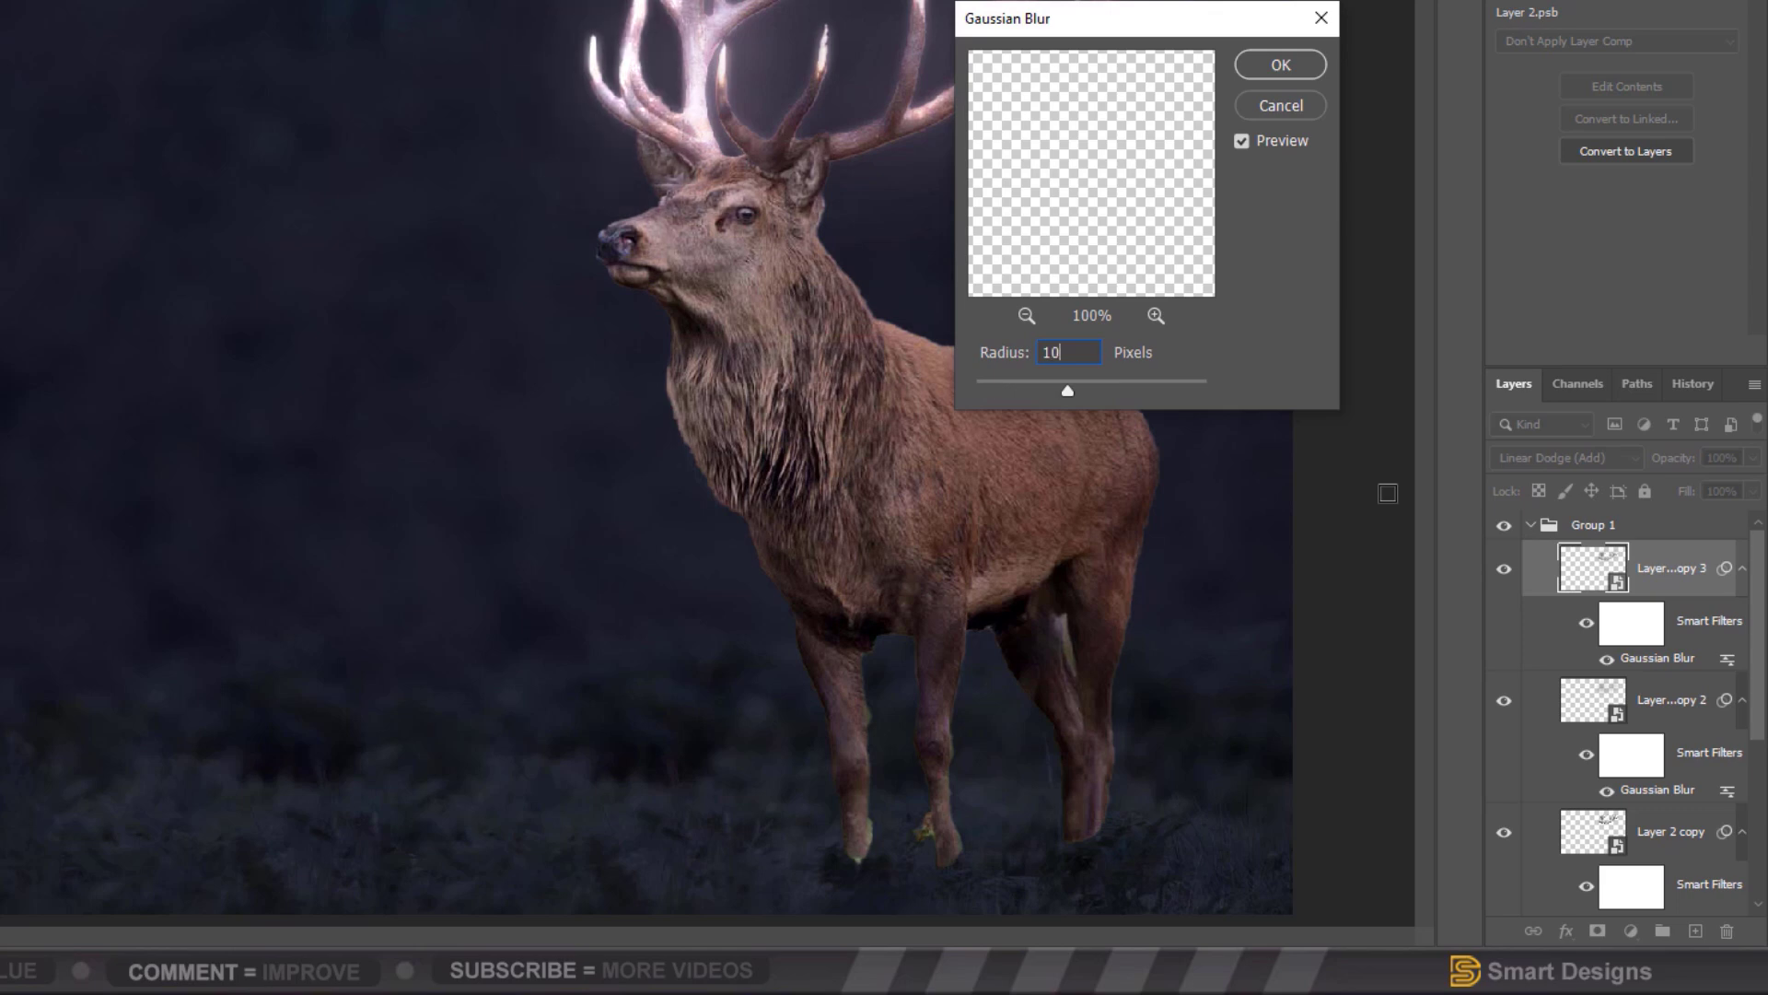
click(1285, 64)
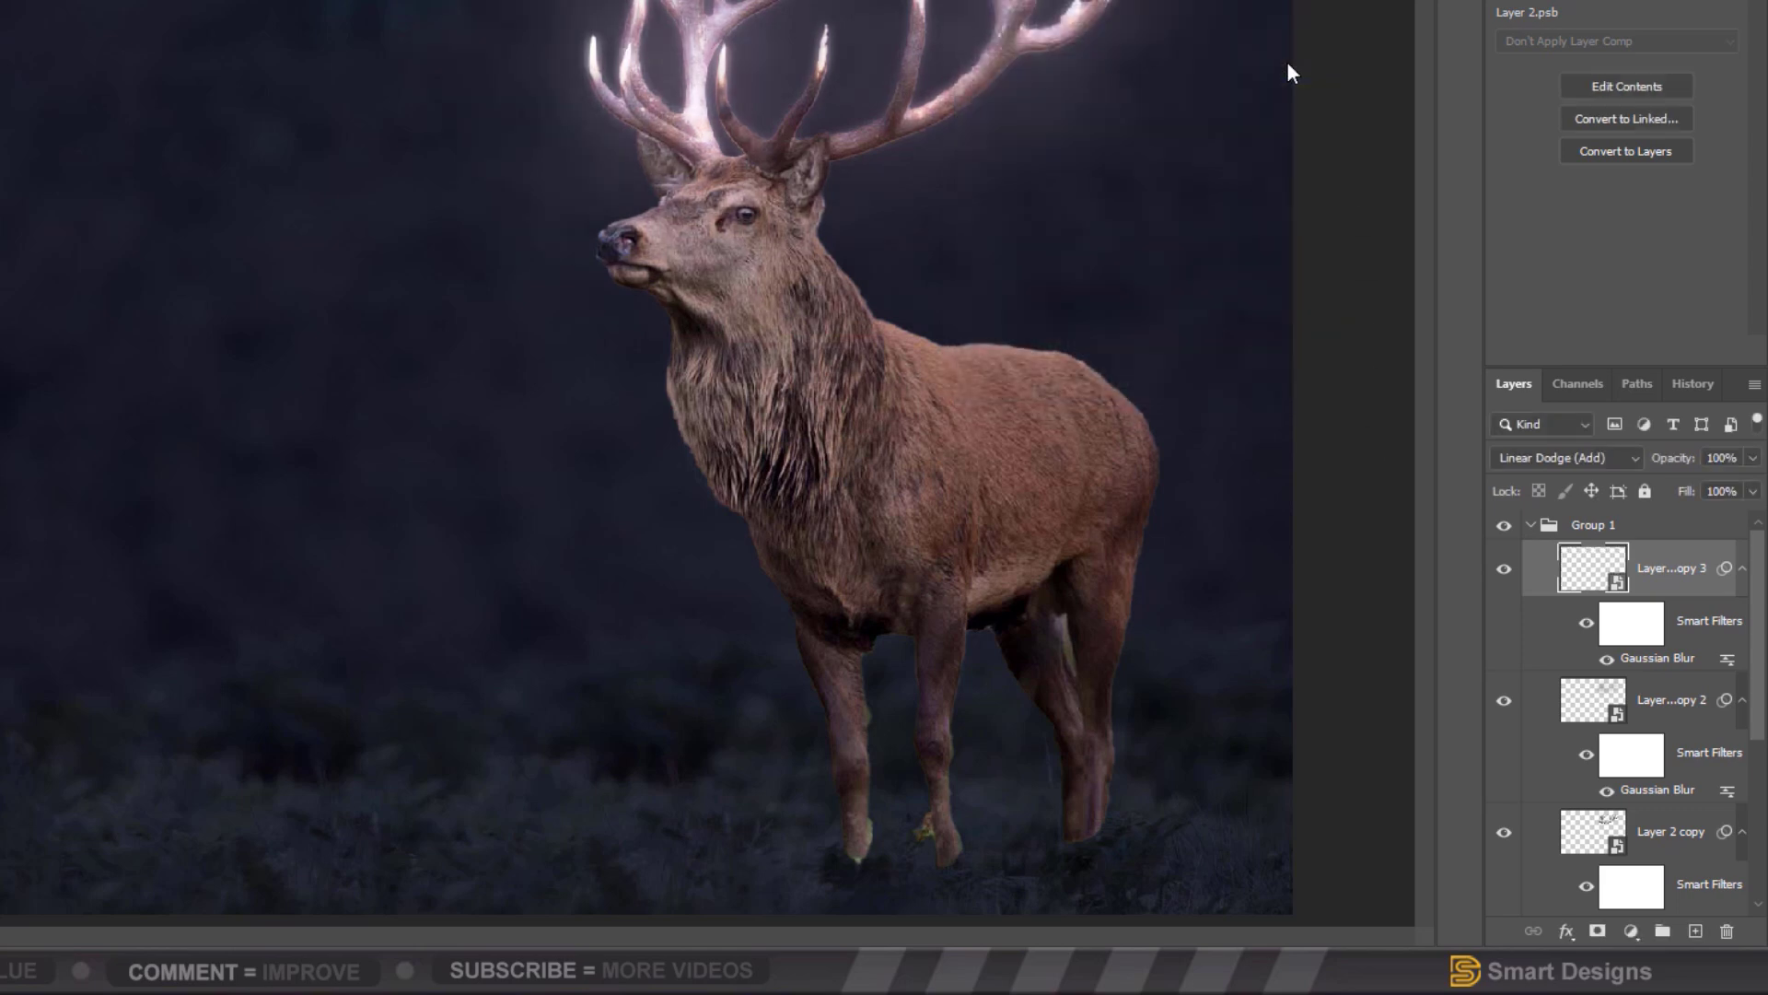
- Duplicate the antler layer blurred at 100 px and set the new copy's Gaussian Blur radius to 250 px
key(ctrl+j)
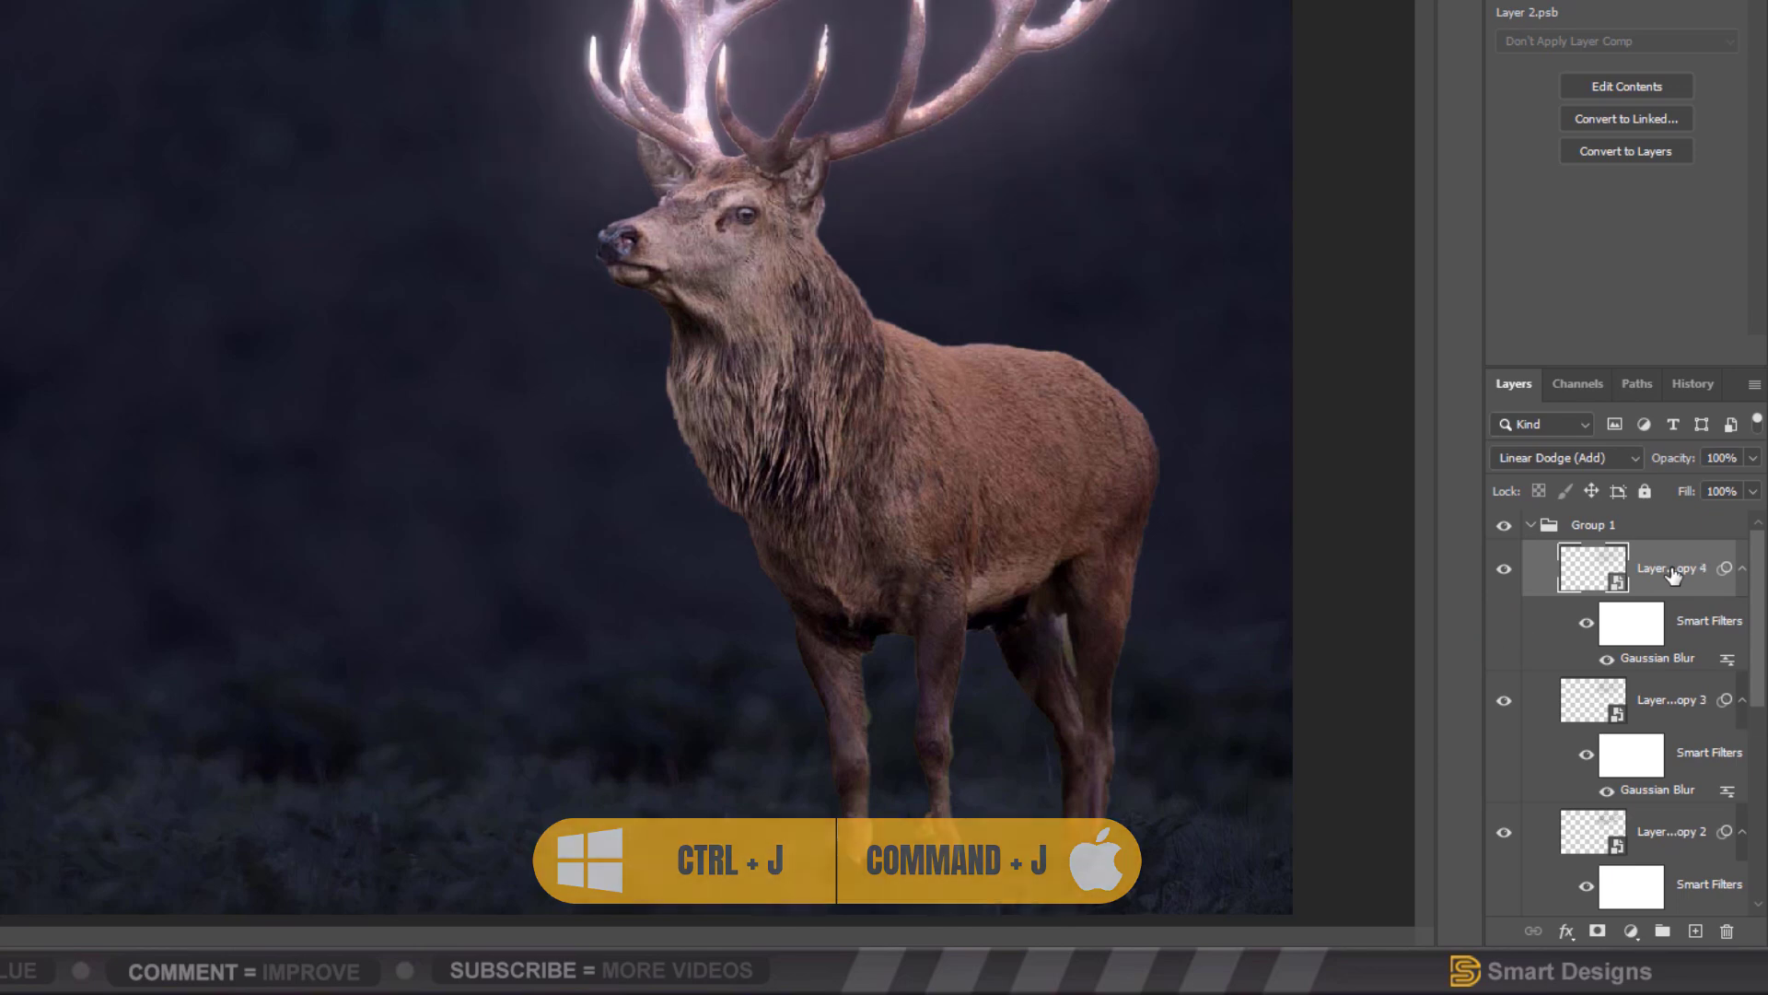
double_click(1657, 660)
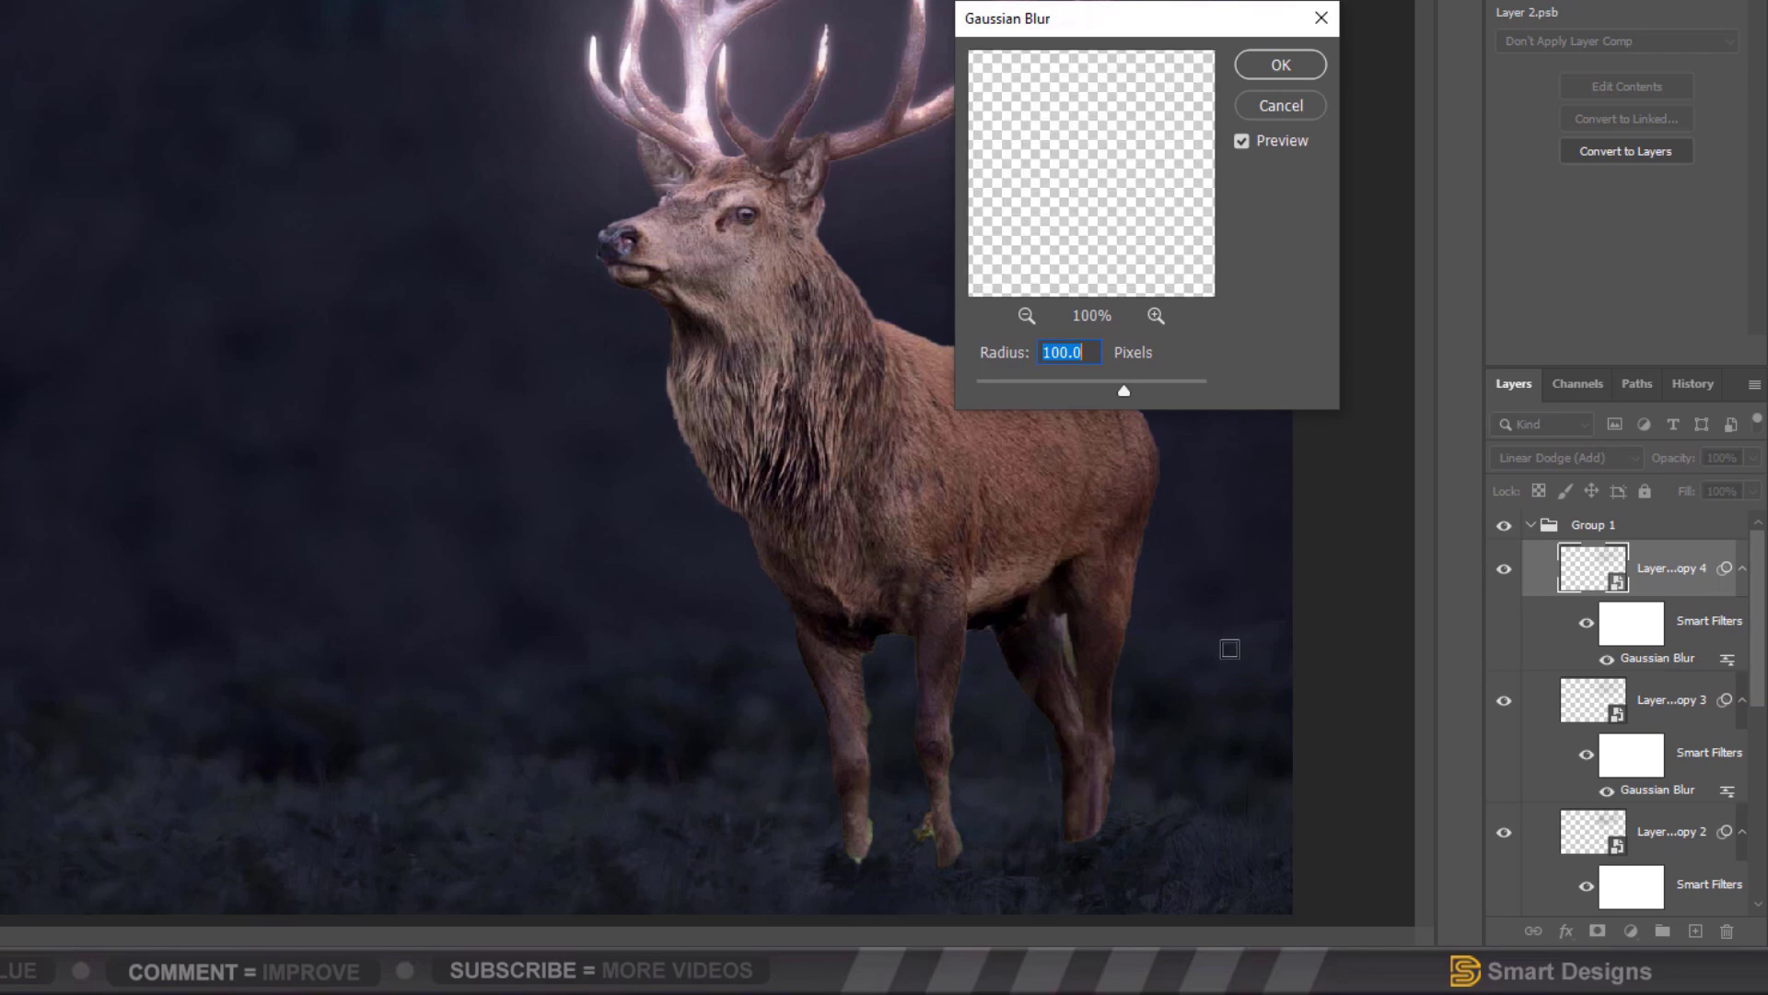
text(250)
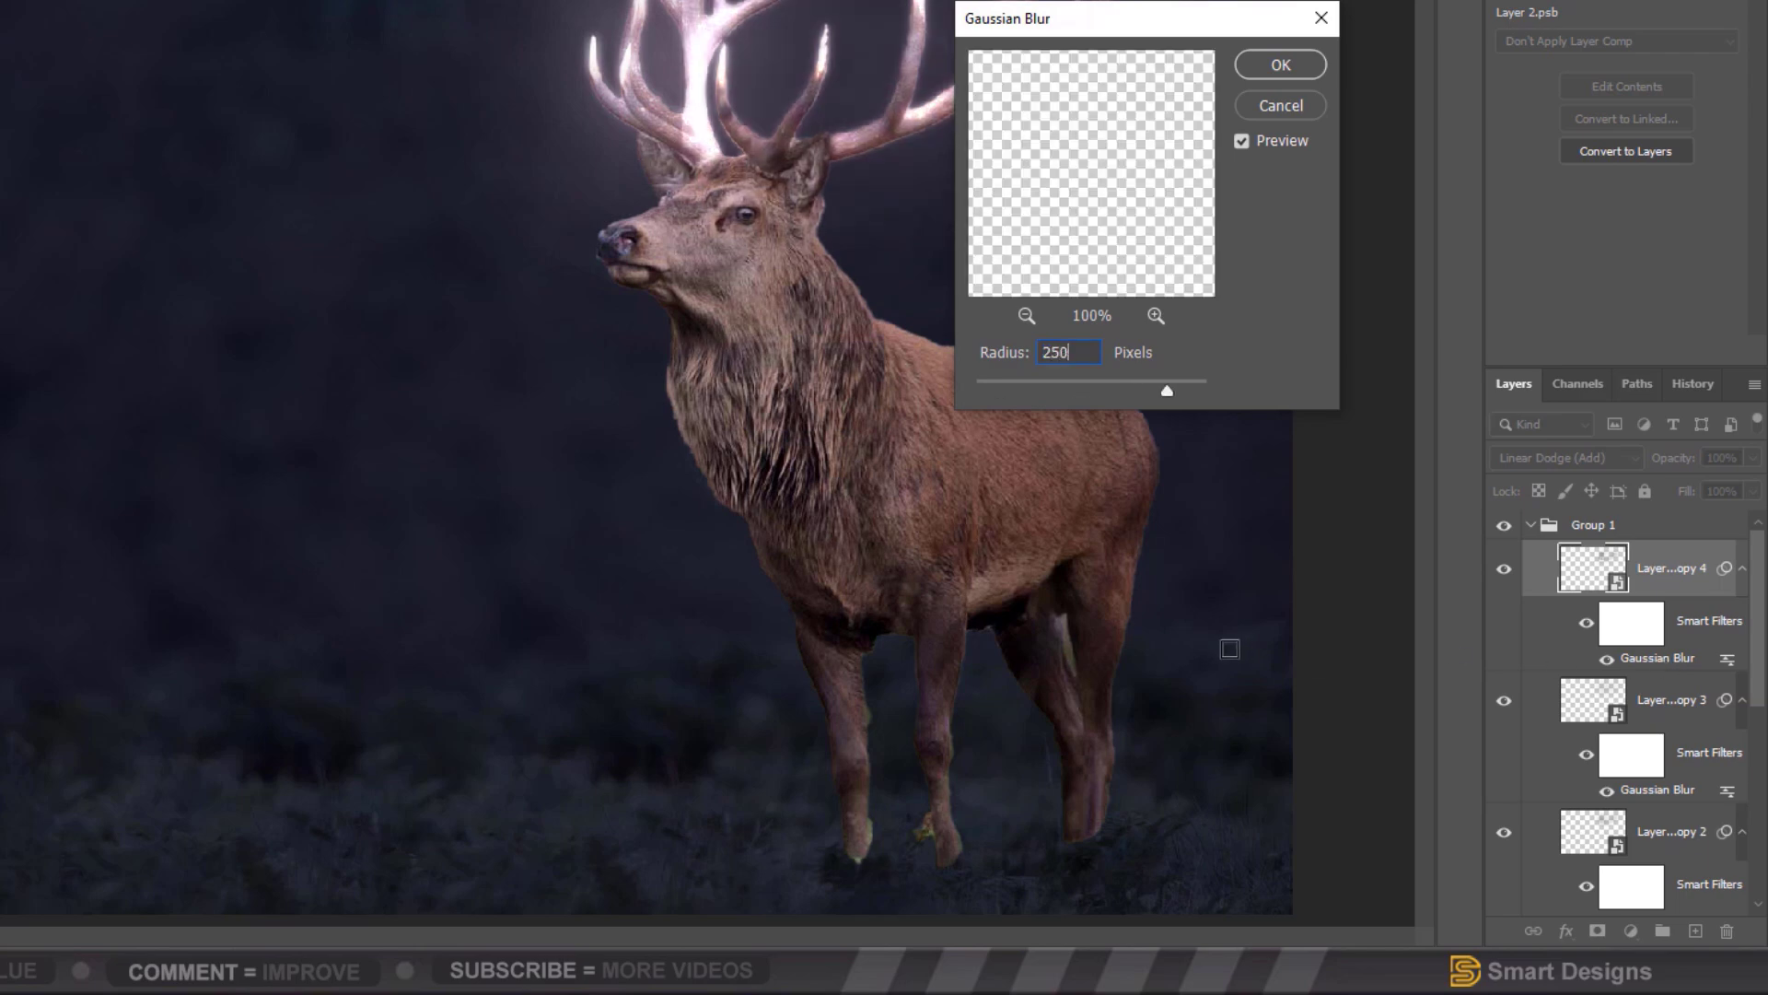
click(1251, 68)
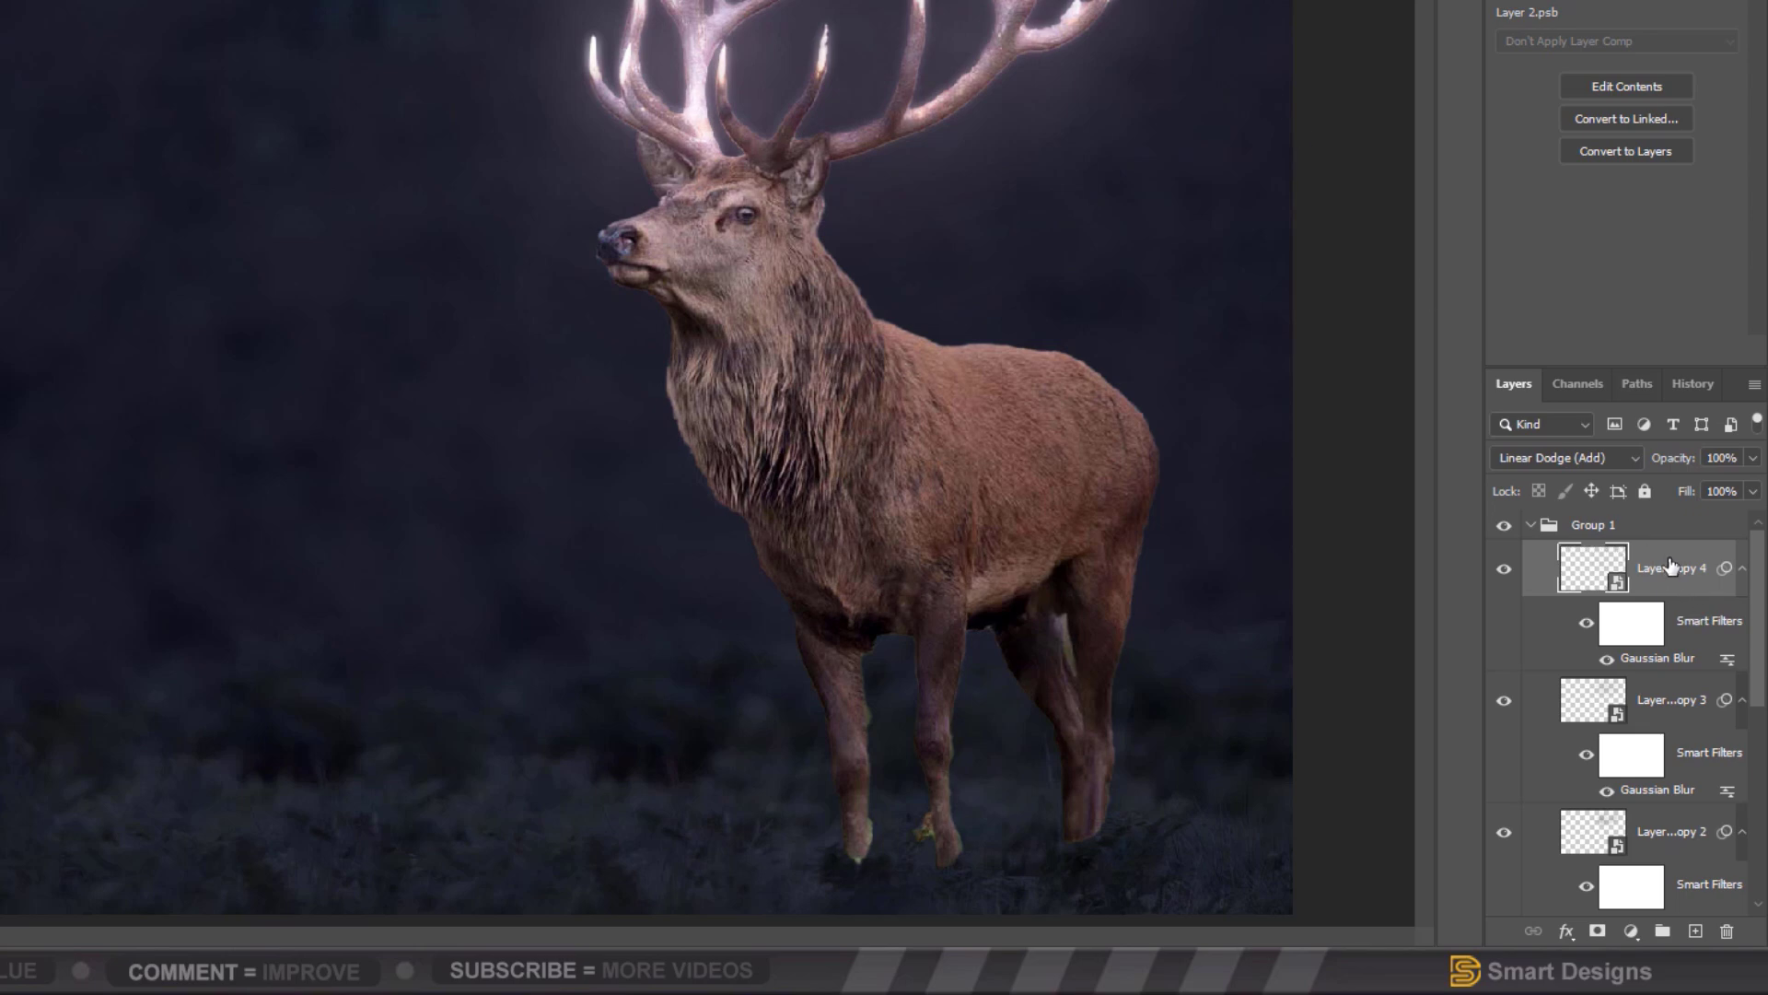
- Duplicate the antler layer blurred at 250 px and set the new copy's Gaussian Blur radius to 500 px
key(ctrl+j)
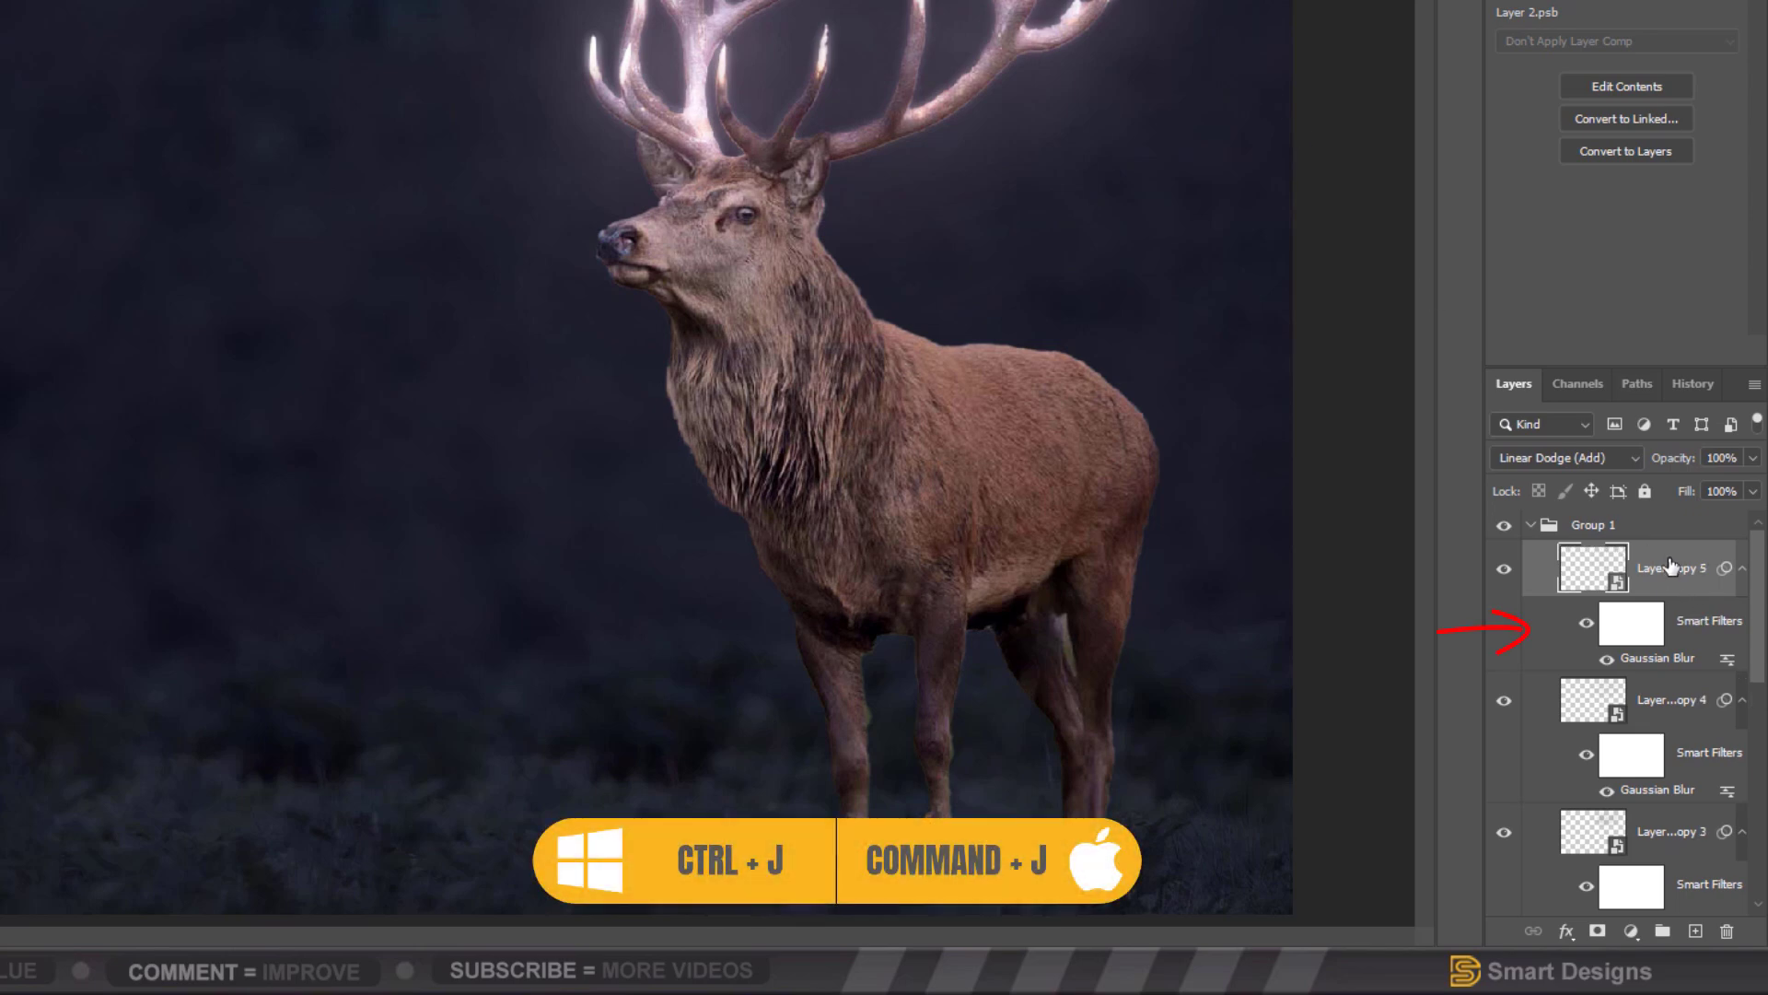
double_click(1662, 665)
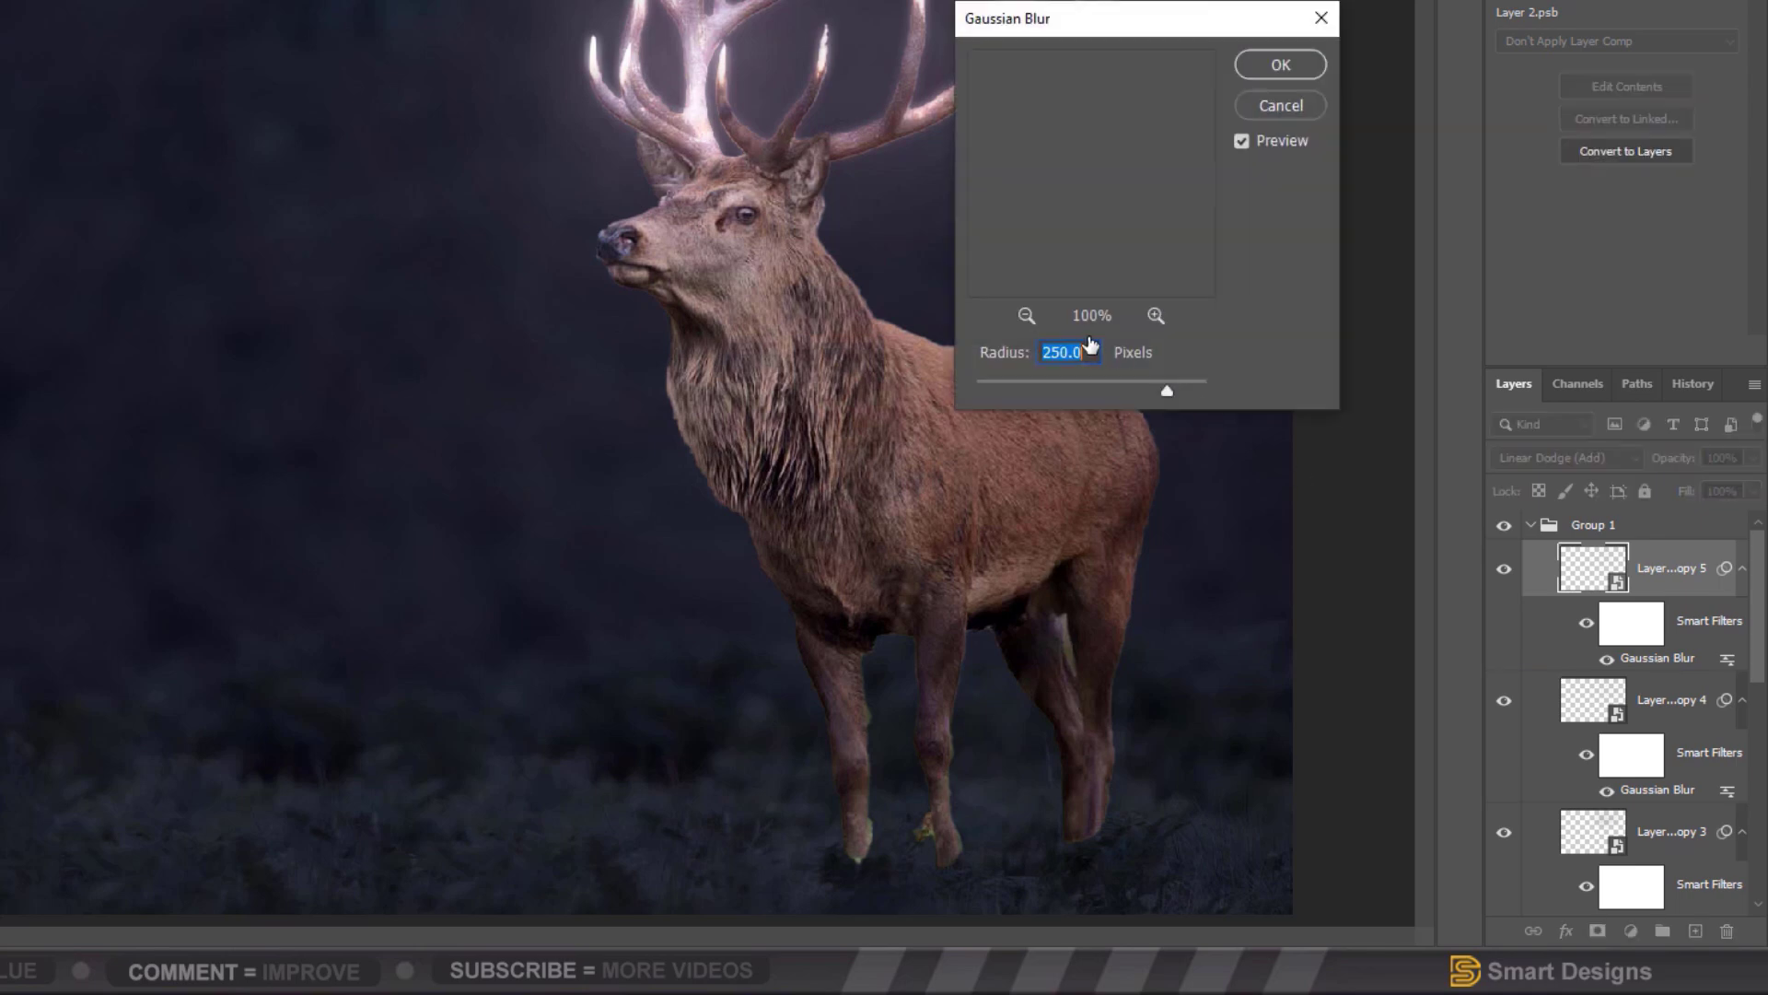
text(500)
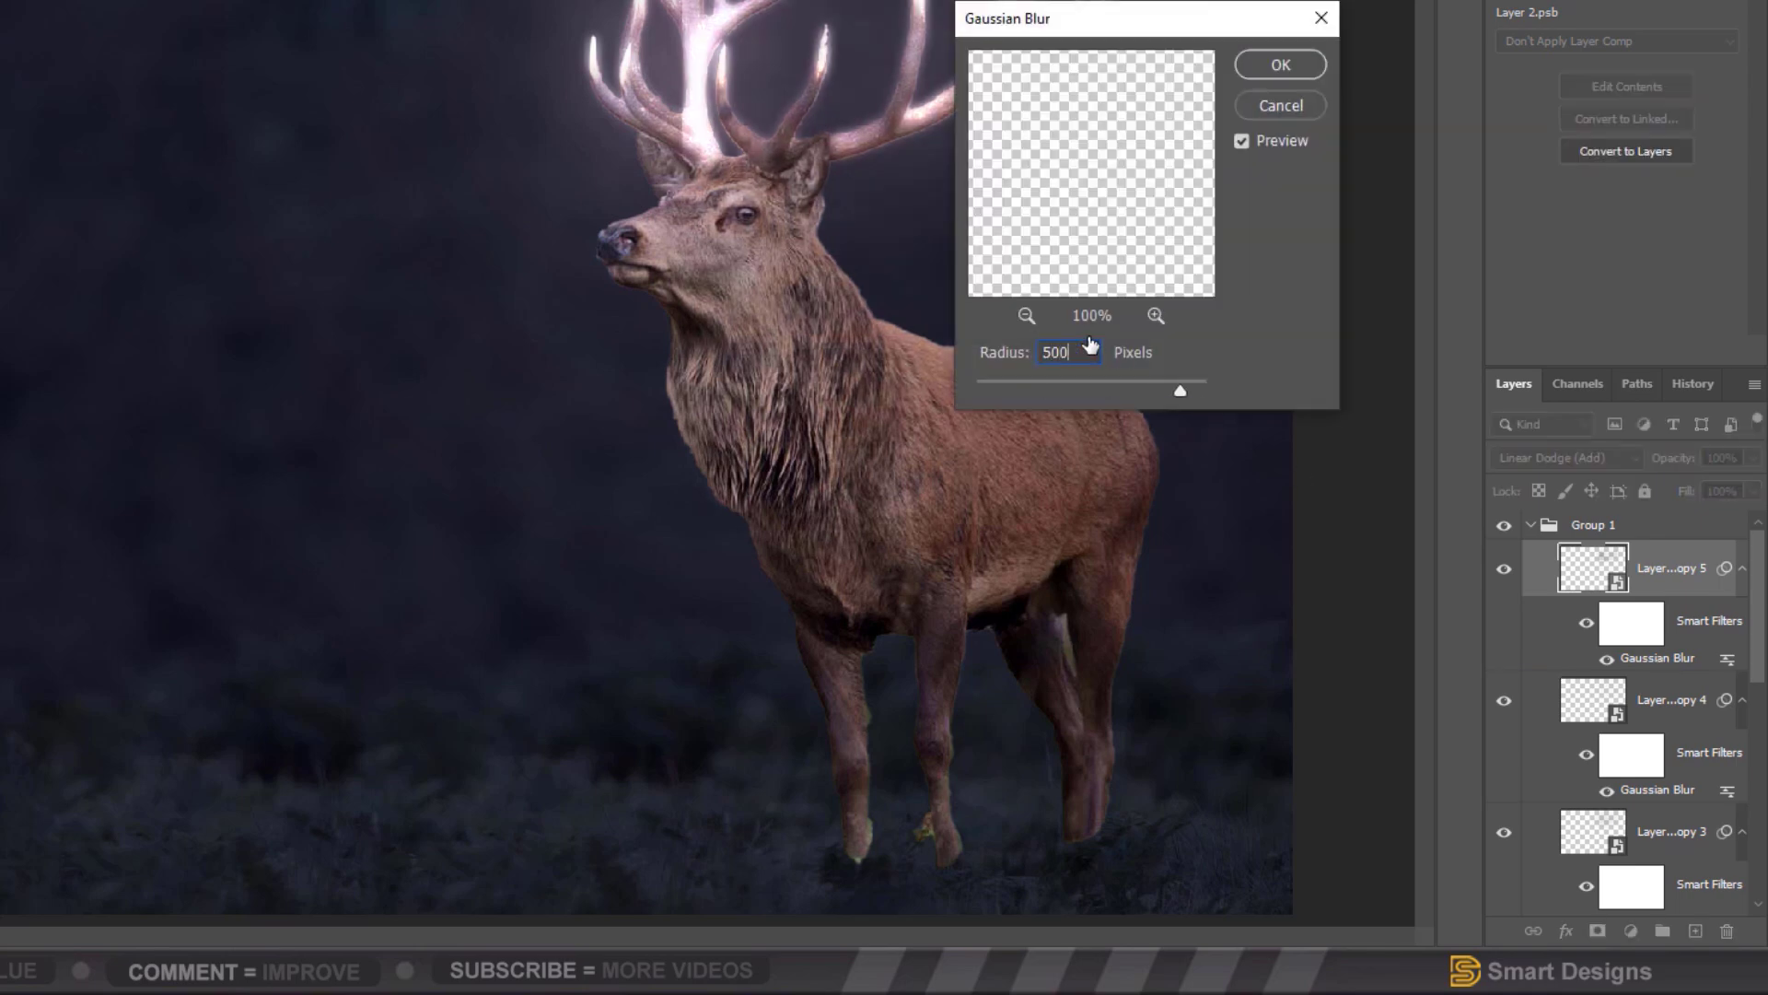
click(1275, 65)
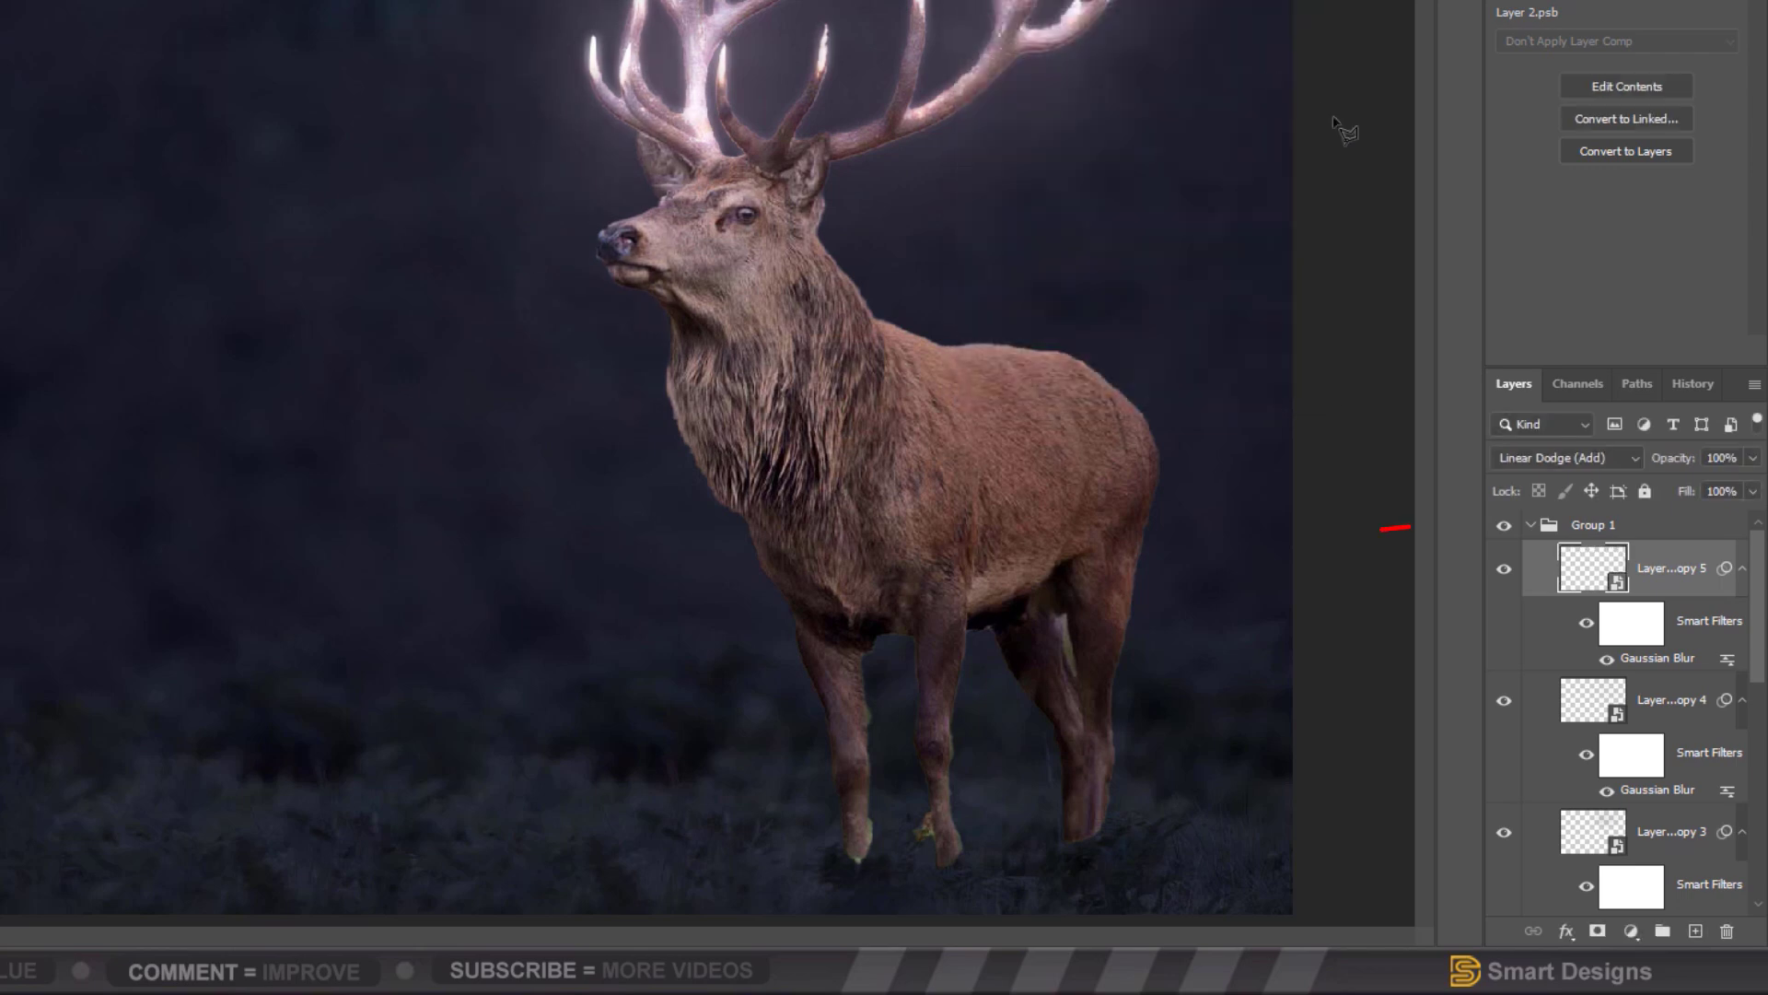
- Collapse the antler glow group and toggle its visibility to compare the antlers with and without the glow
click(1530, 524)
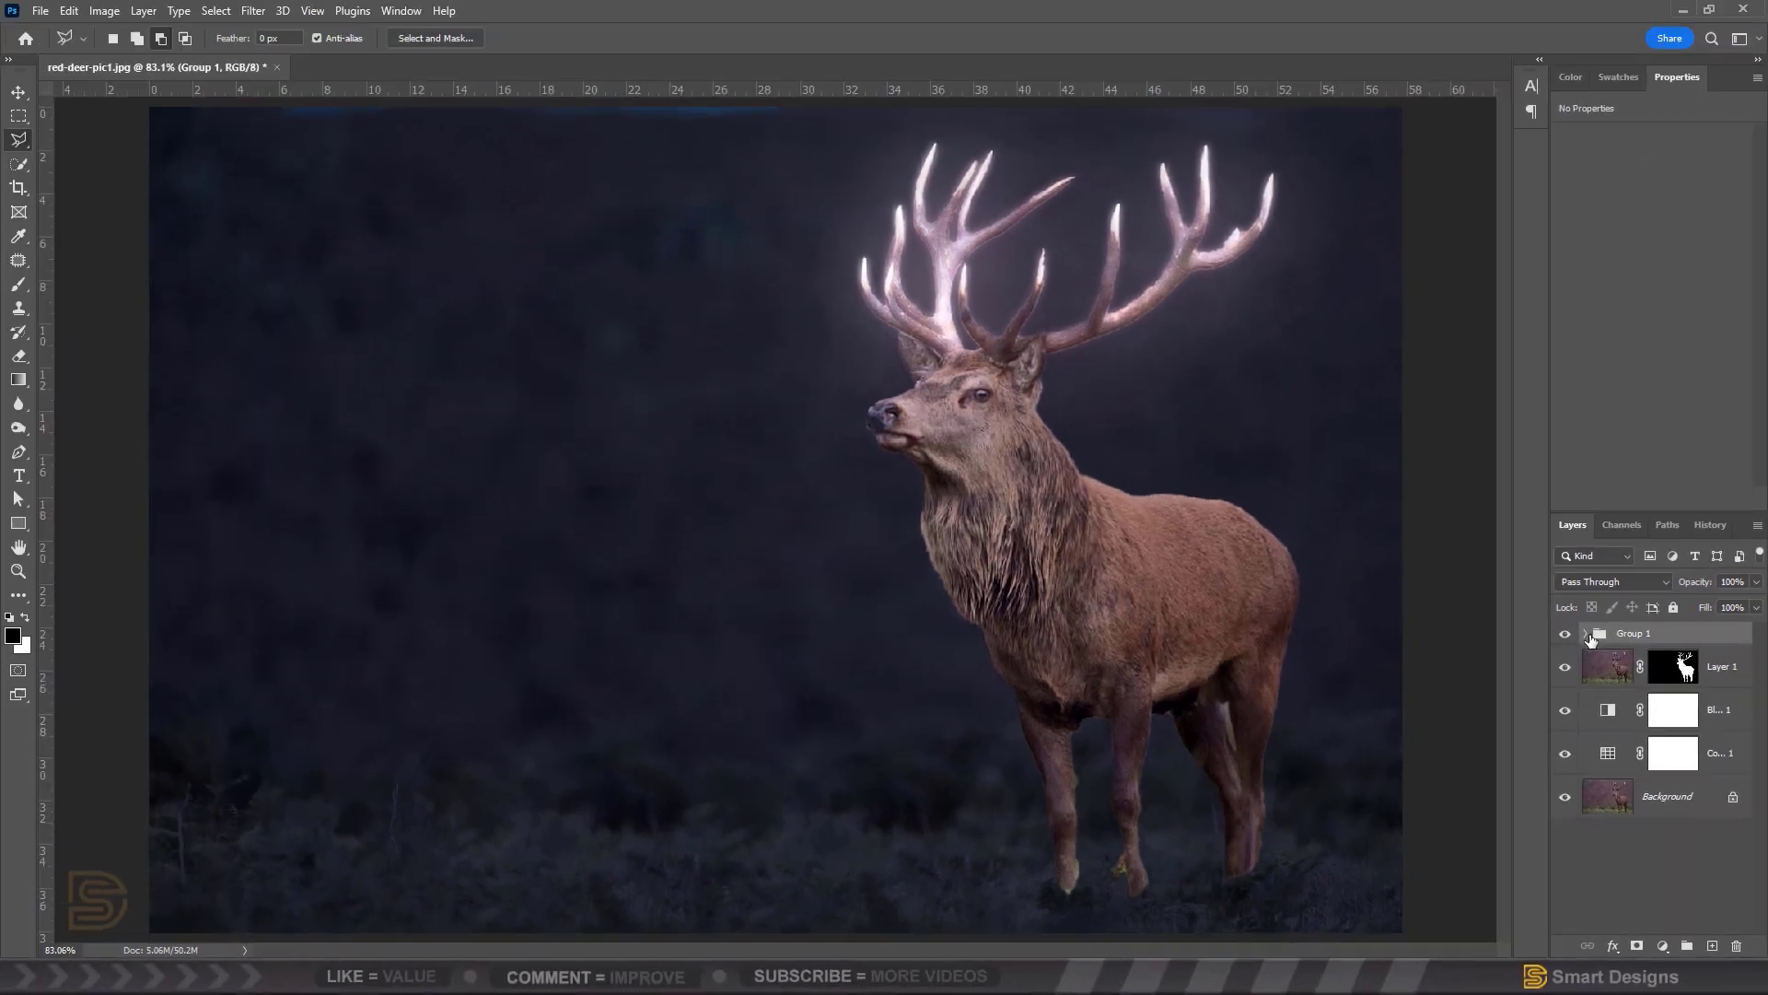
click(1566, 635)
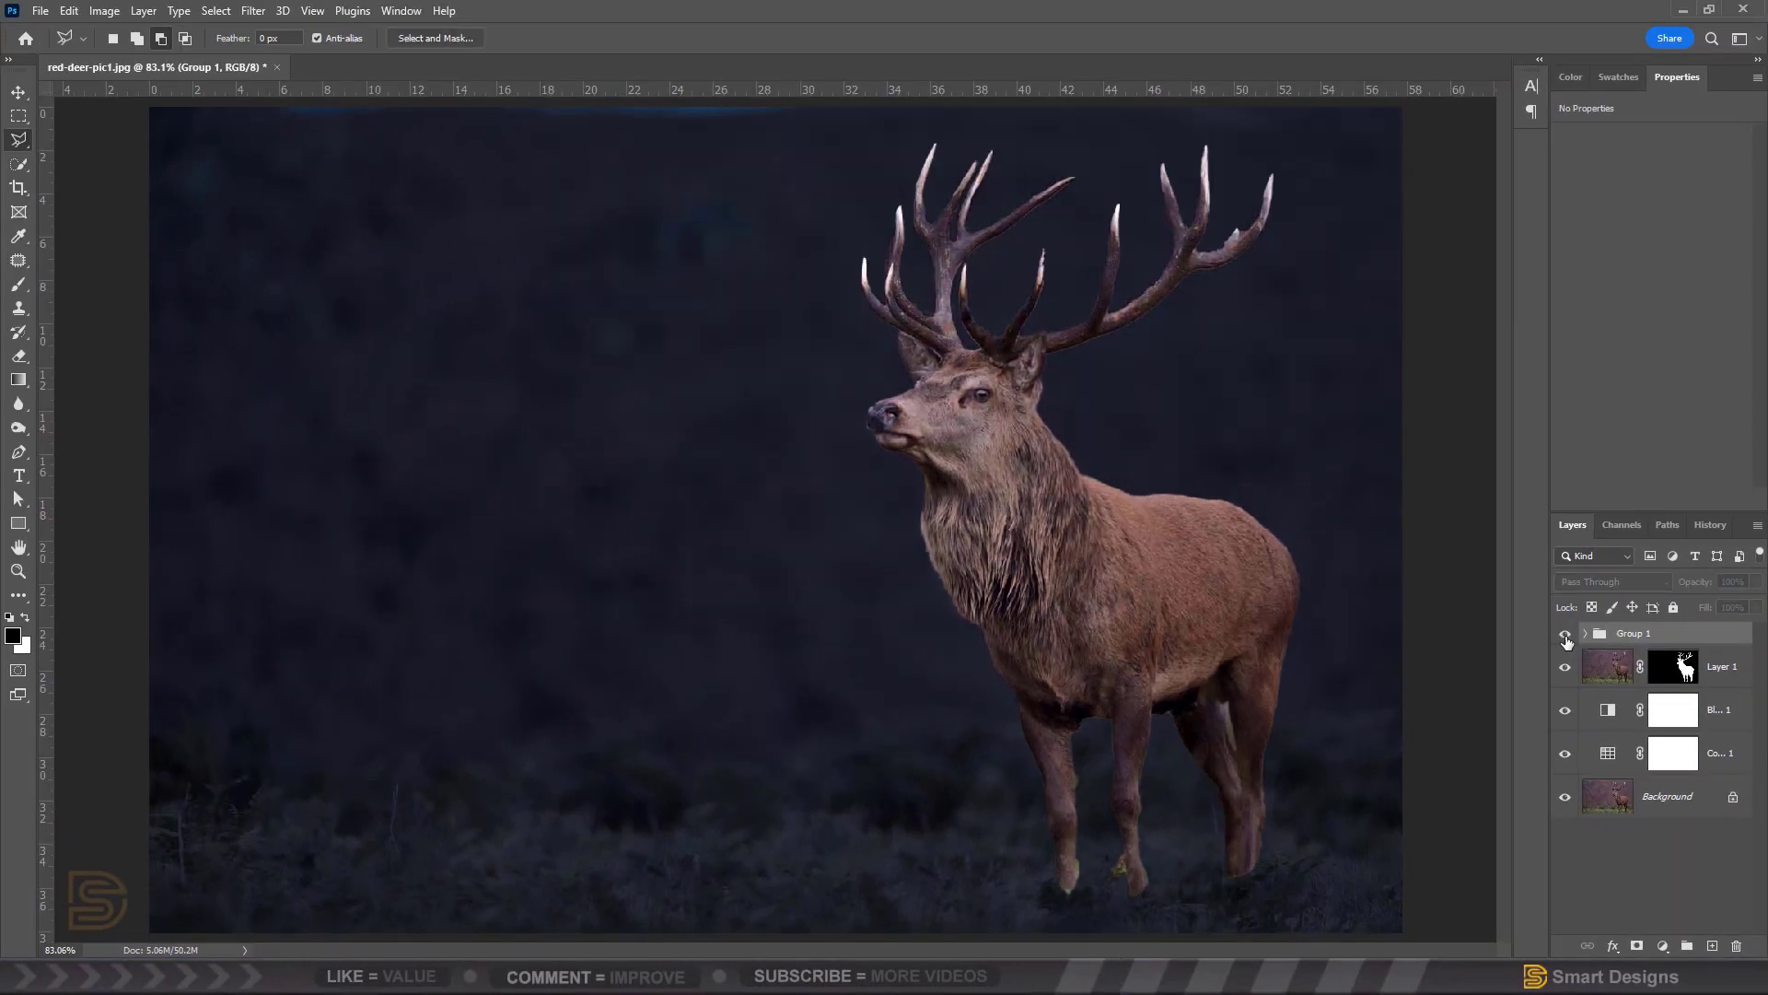
click(1566, 635)
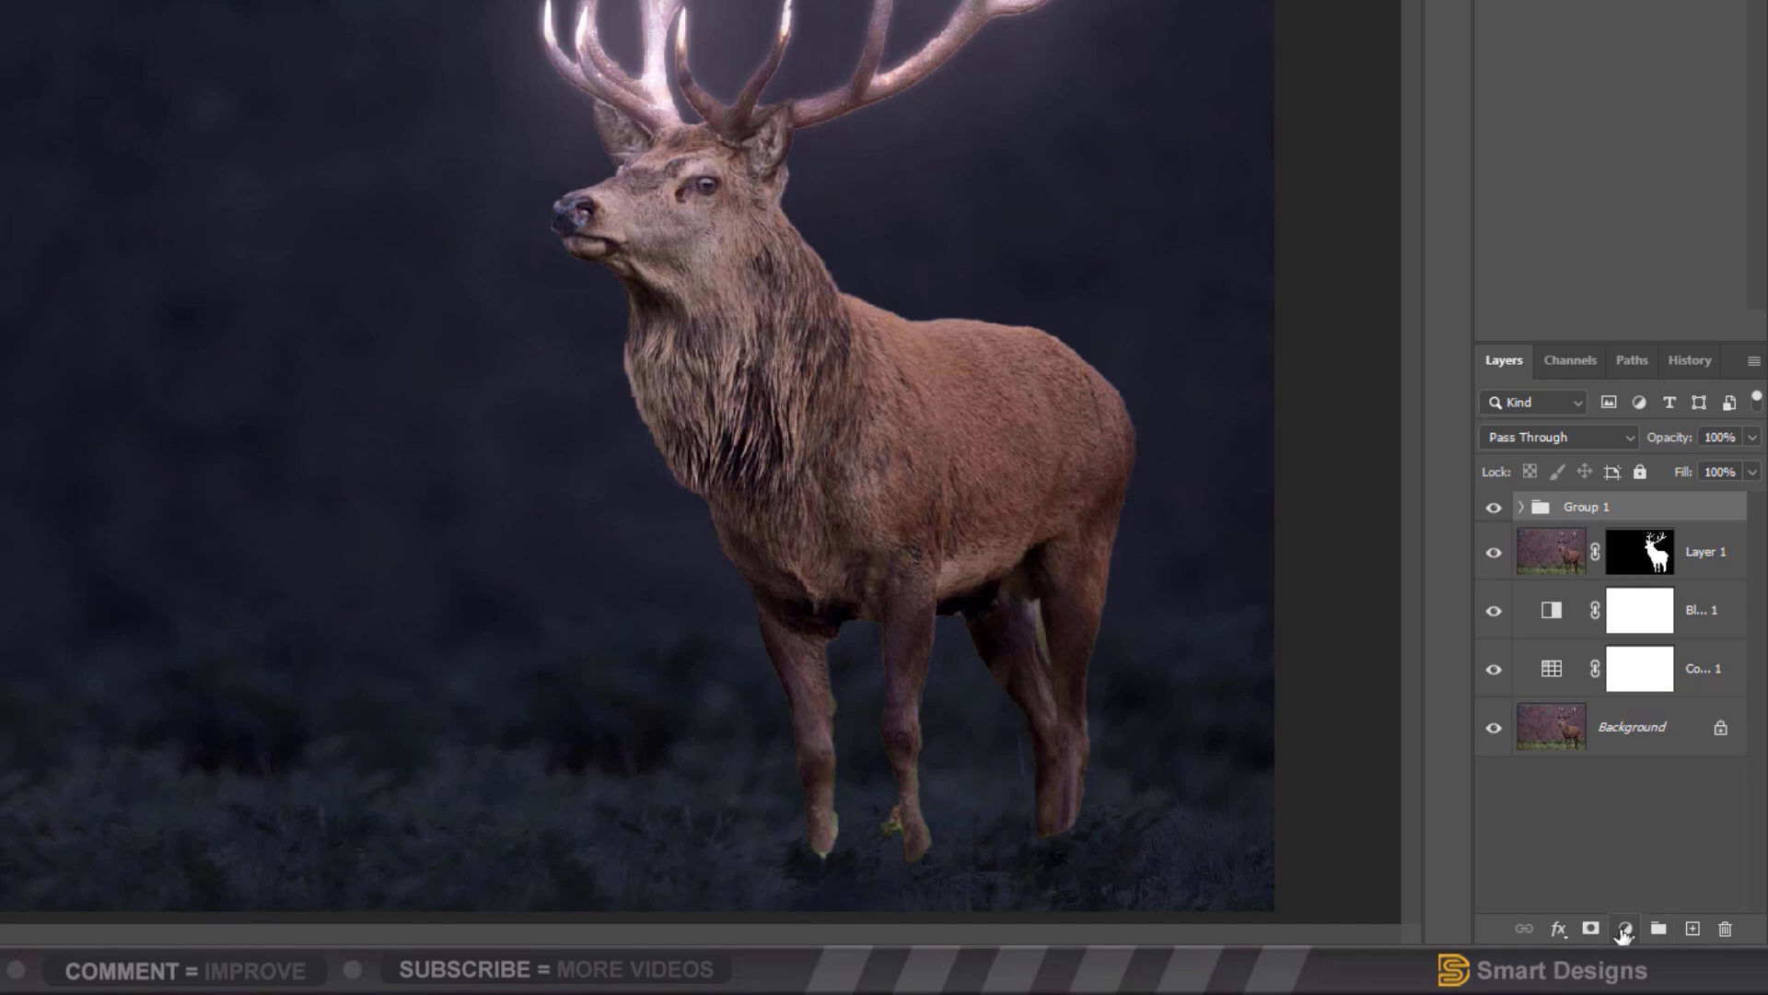
- Add a Hue/Saturation adjustment layer clipped to the antler glow group and enable Colorize
click(1625, 930)
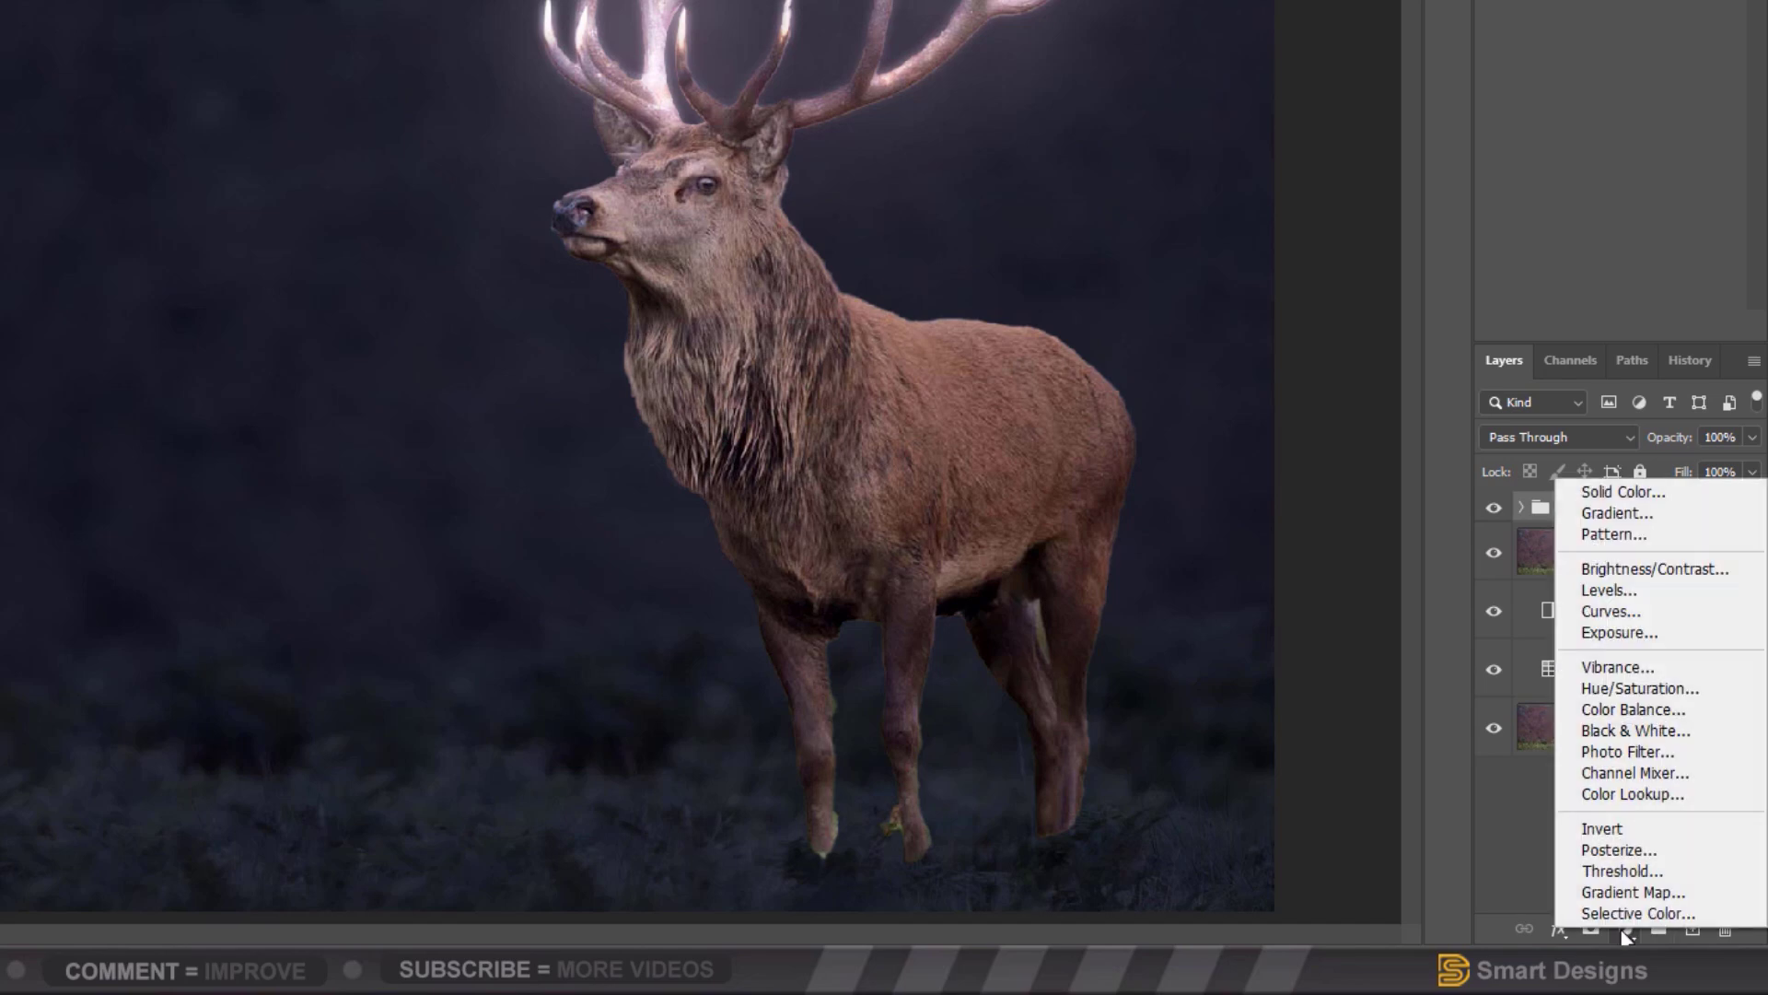
click(1658, 697)
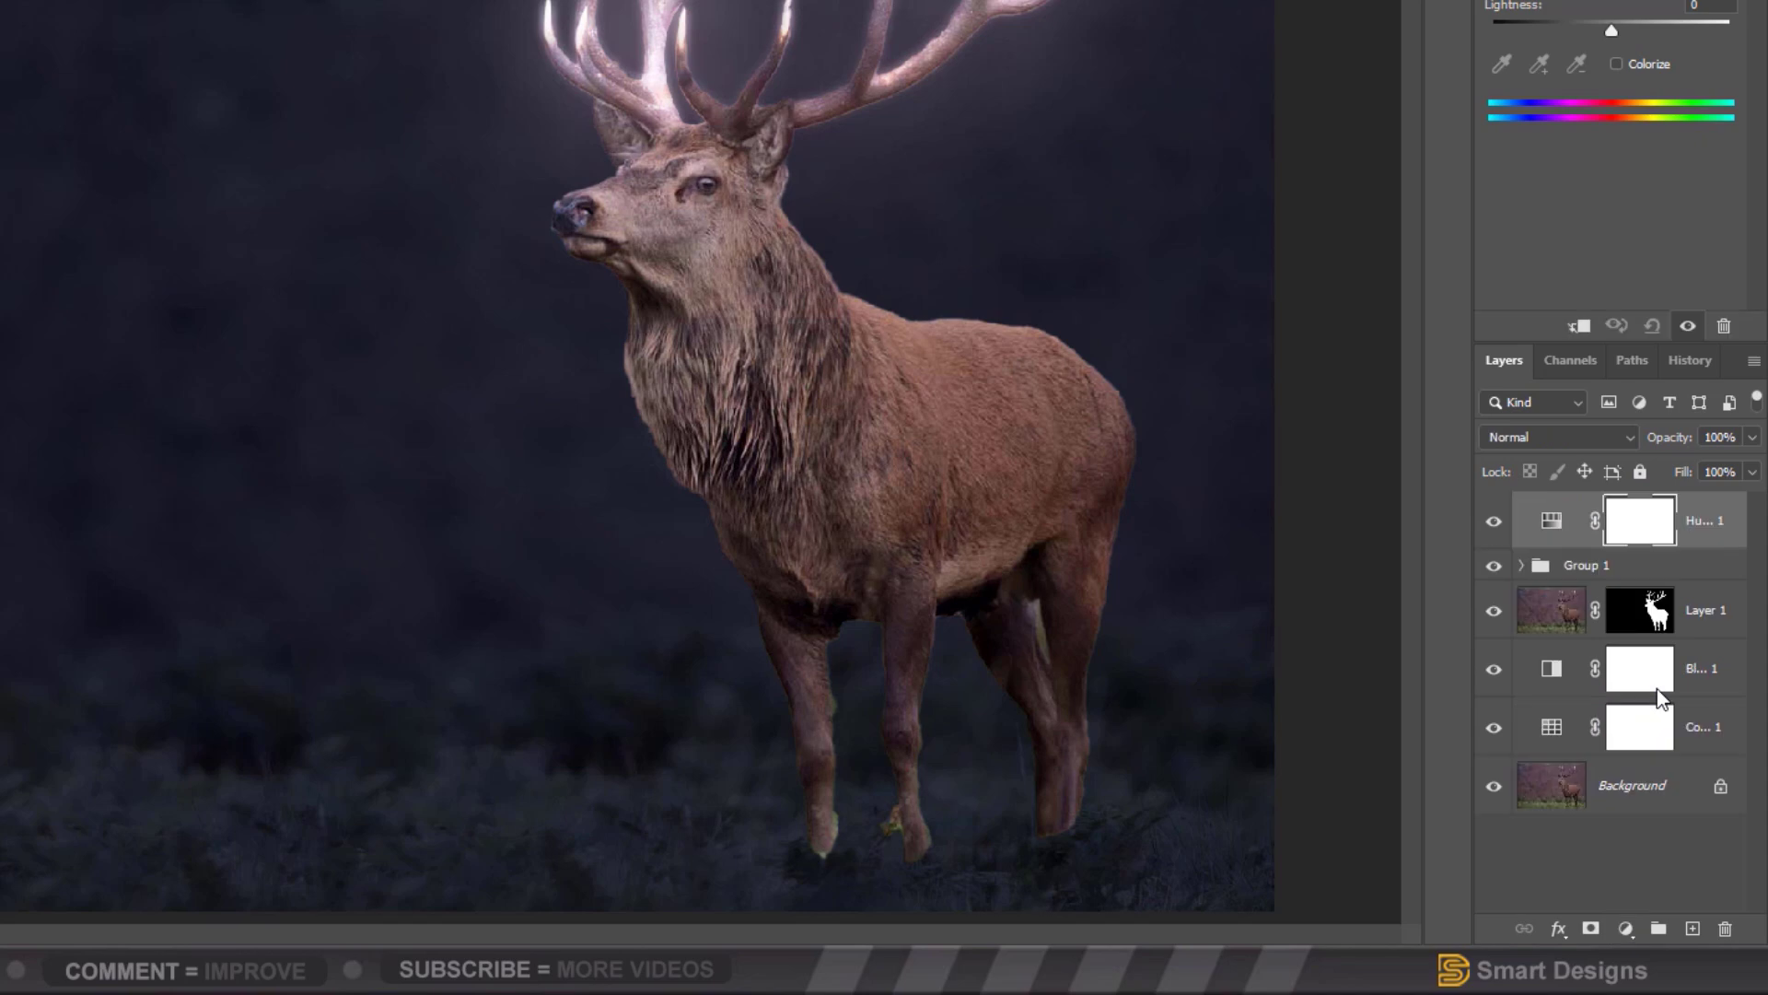
click(1580, 328)
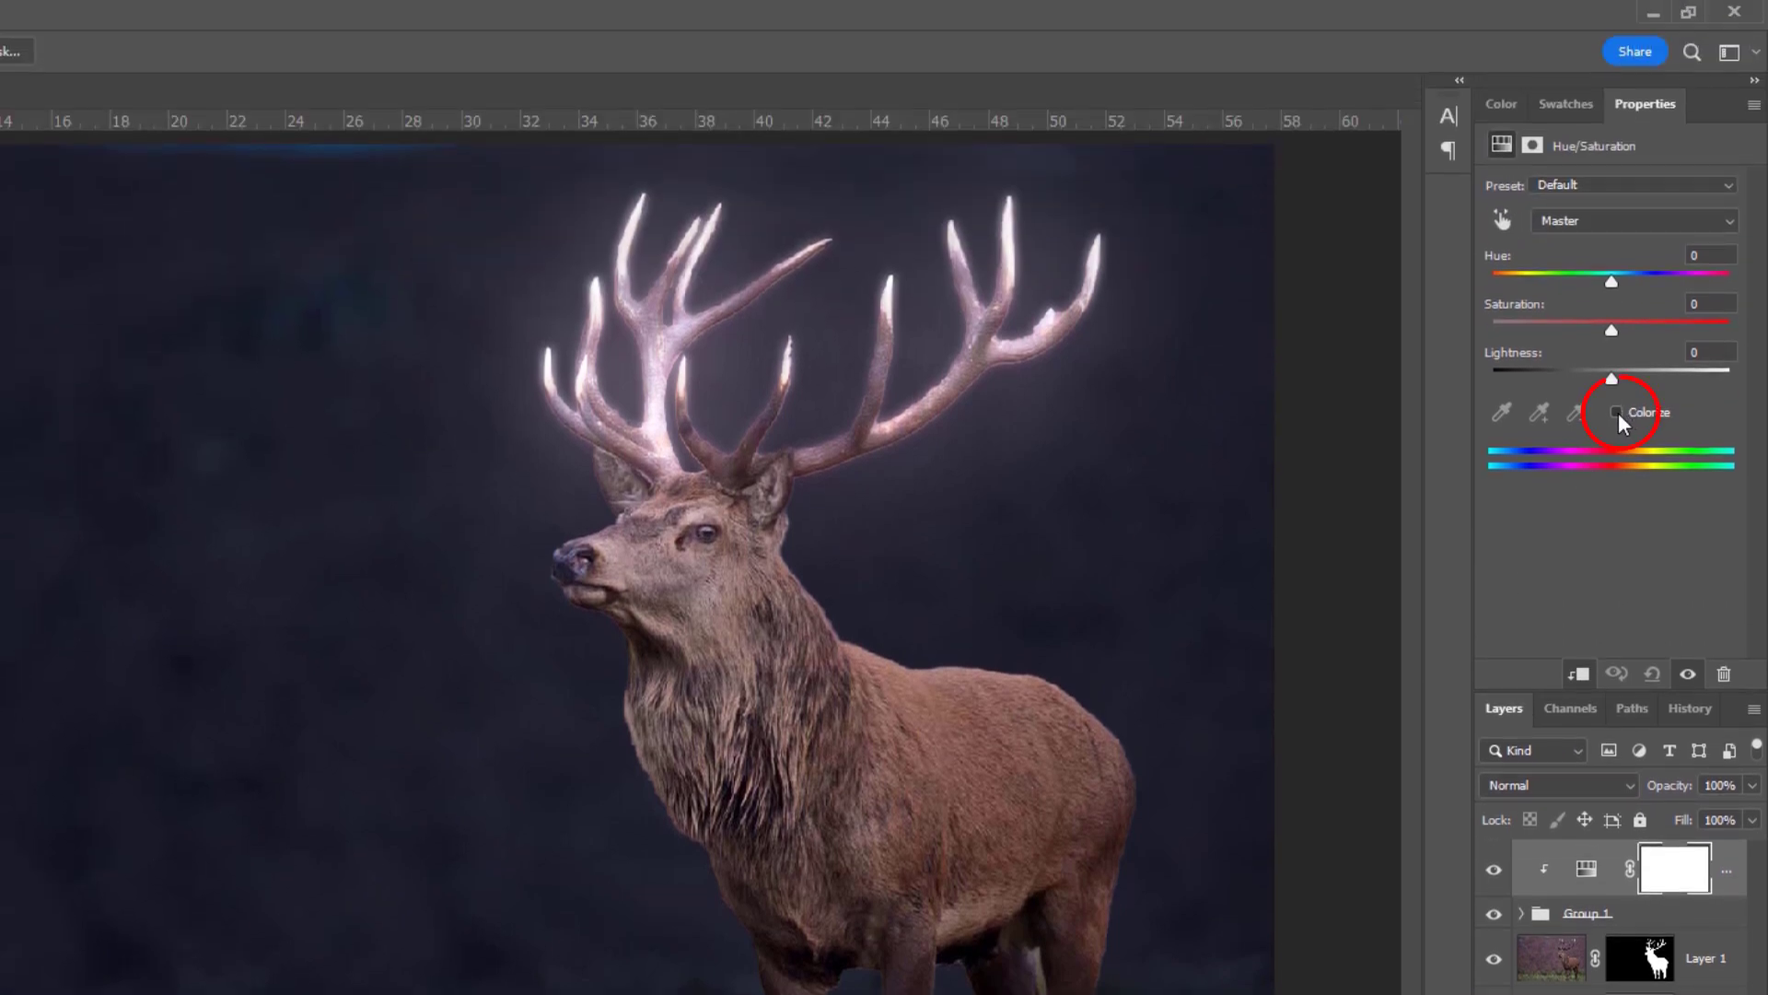
click(1617, 412)
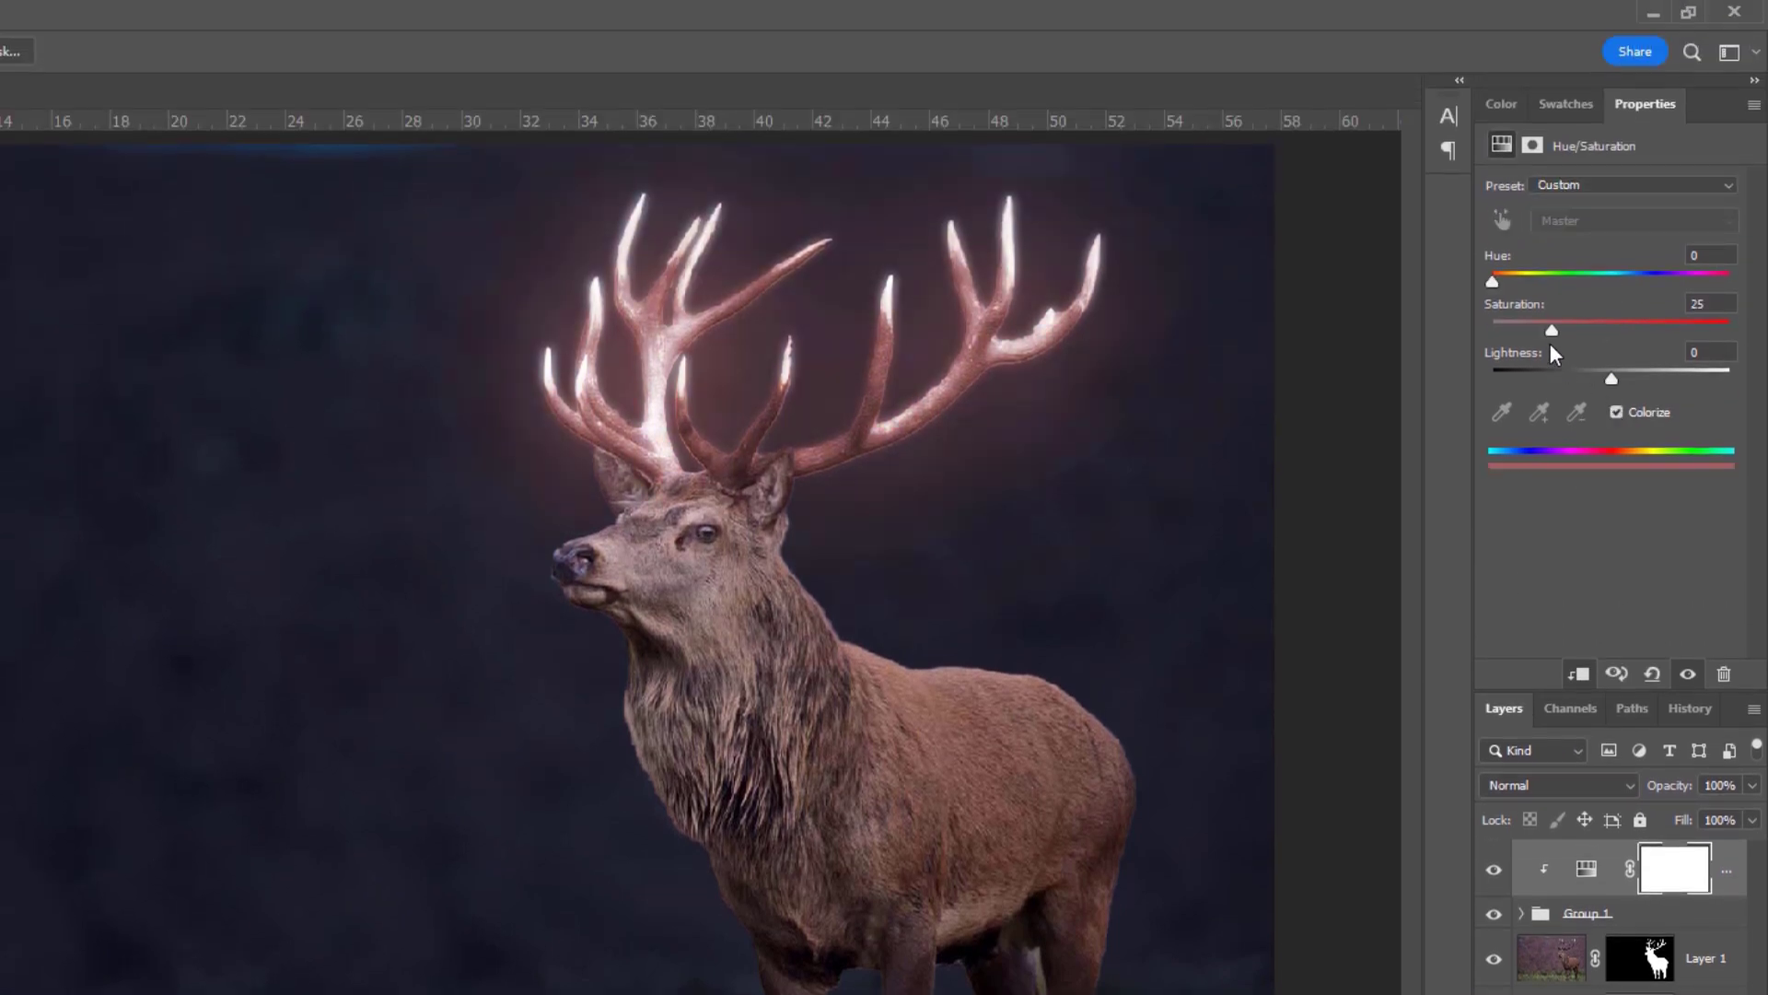
- Set the clipped Hue/Saturation adjustment to hue 32 and saturation 81, and compare the glow with the adjustment hidden and shown
drag(1643, 331, 1678, 328)
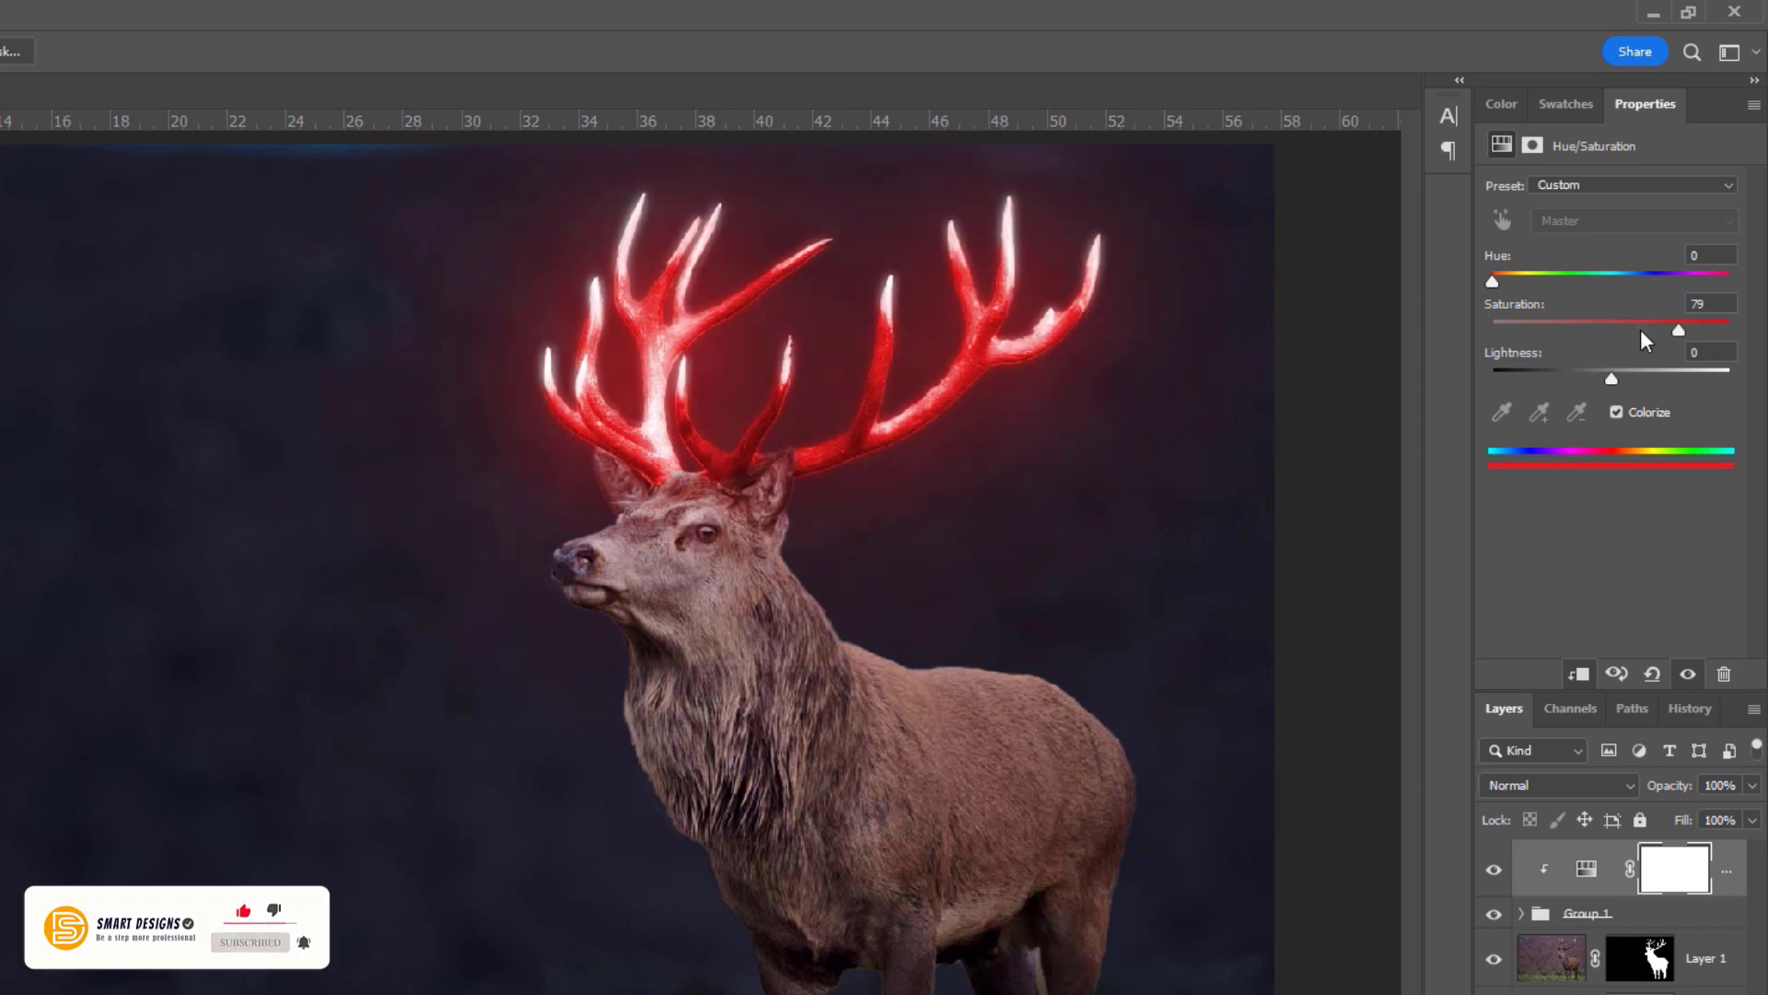
drag(1507, 282, 1517, 284)
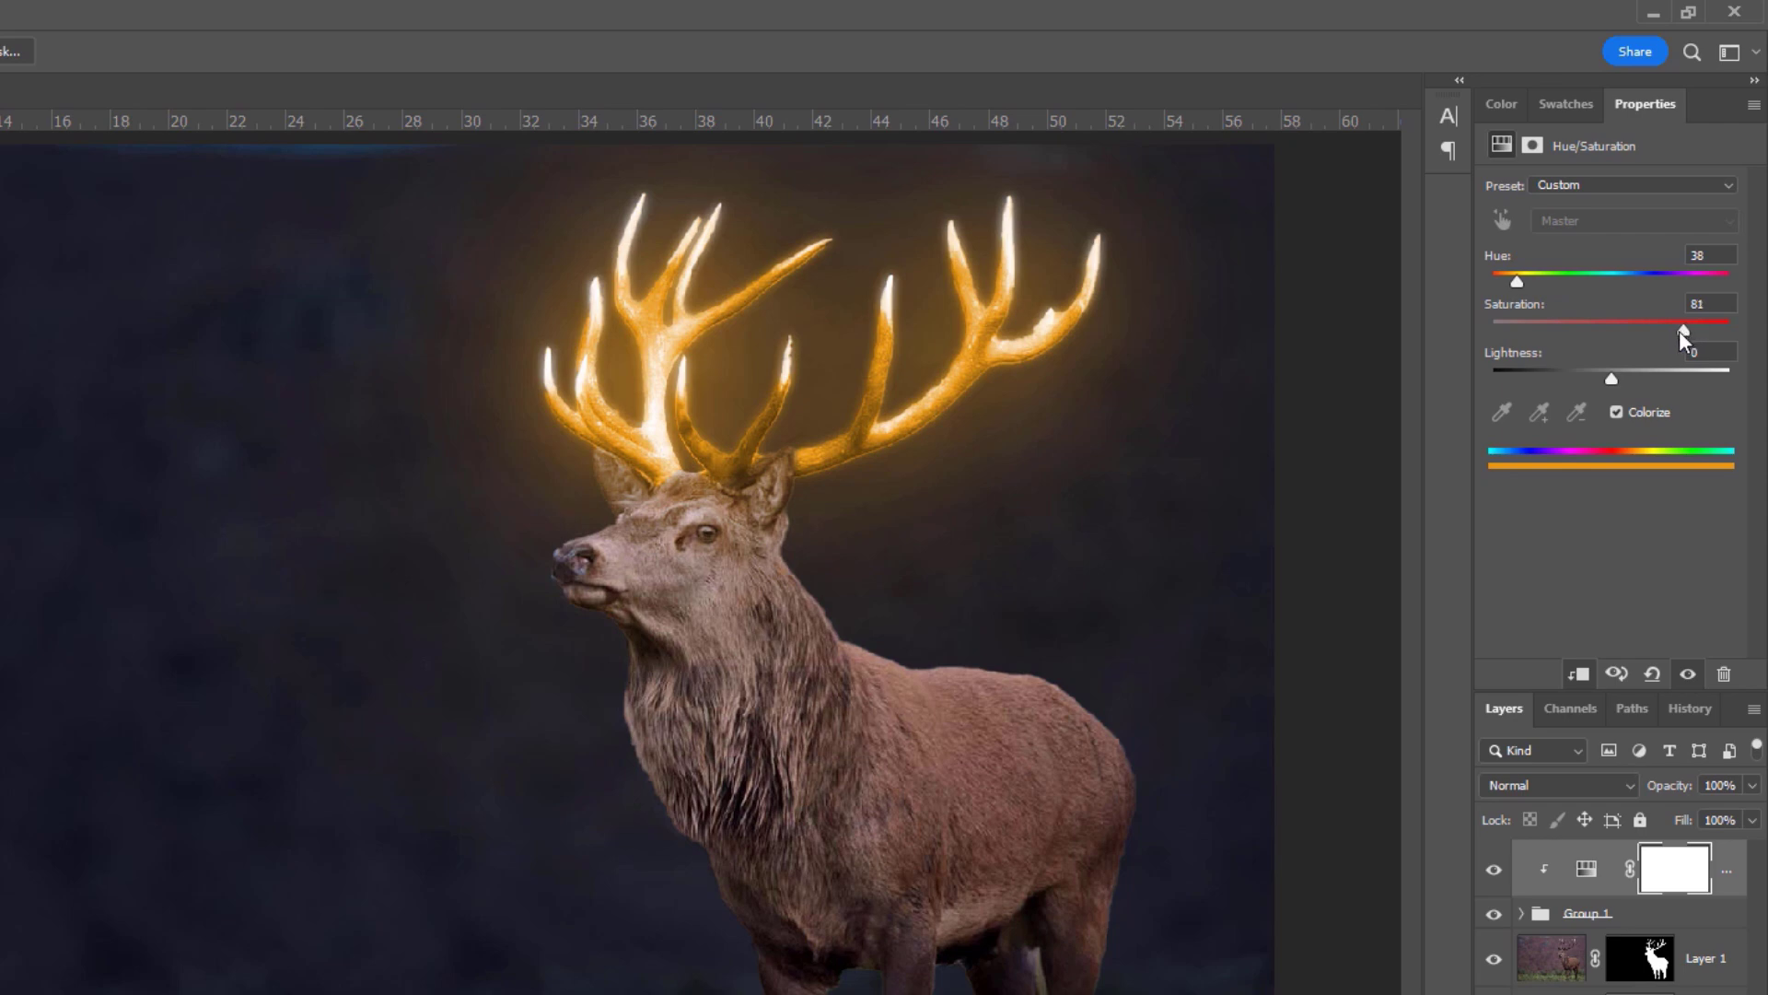
drag(1516, 280, 1510, 286)
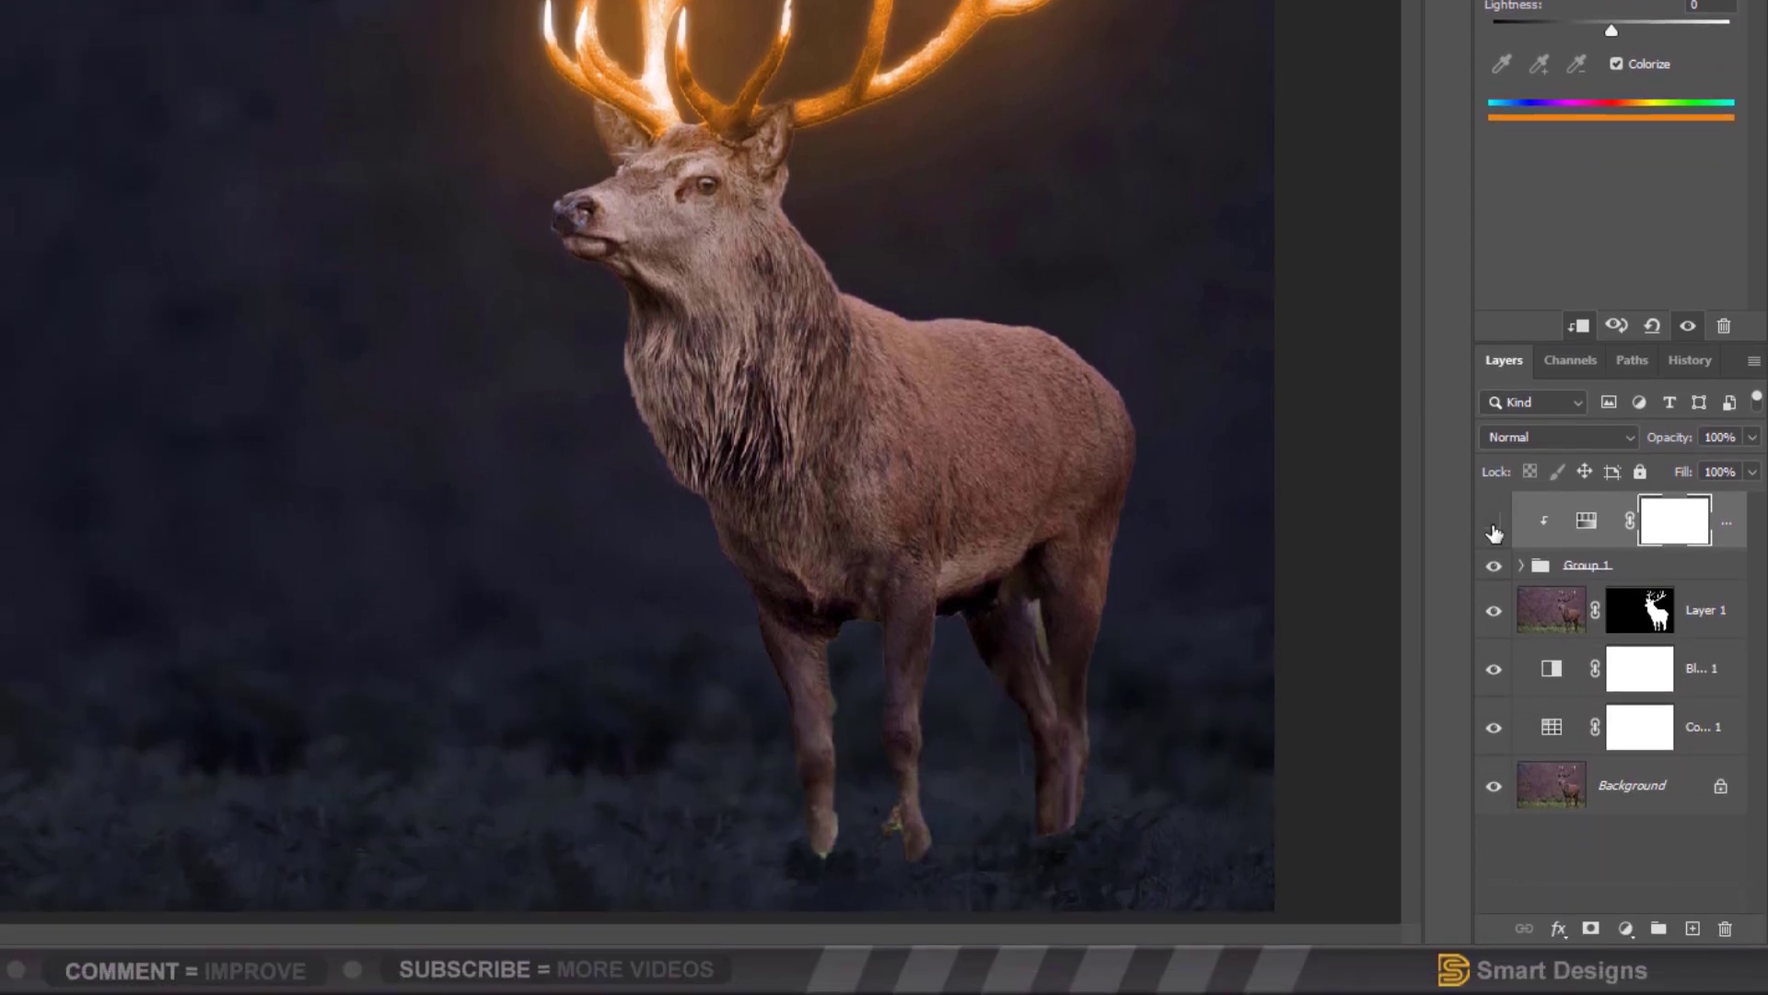
click(1494, 871)
click(1493, 523)
- Add a Curves adjustment clipped to the masked deer layer and darken it with a curve point at input 113, output 44
click(1688, 613)
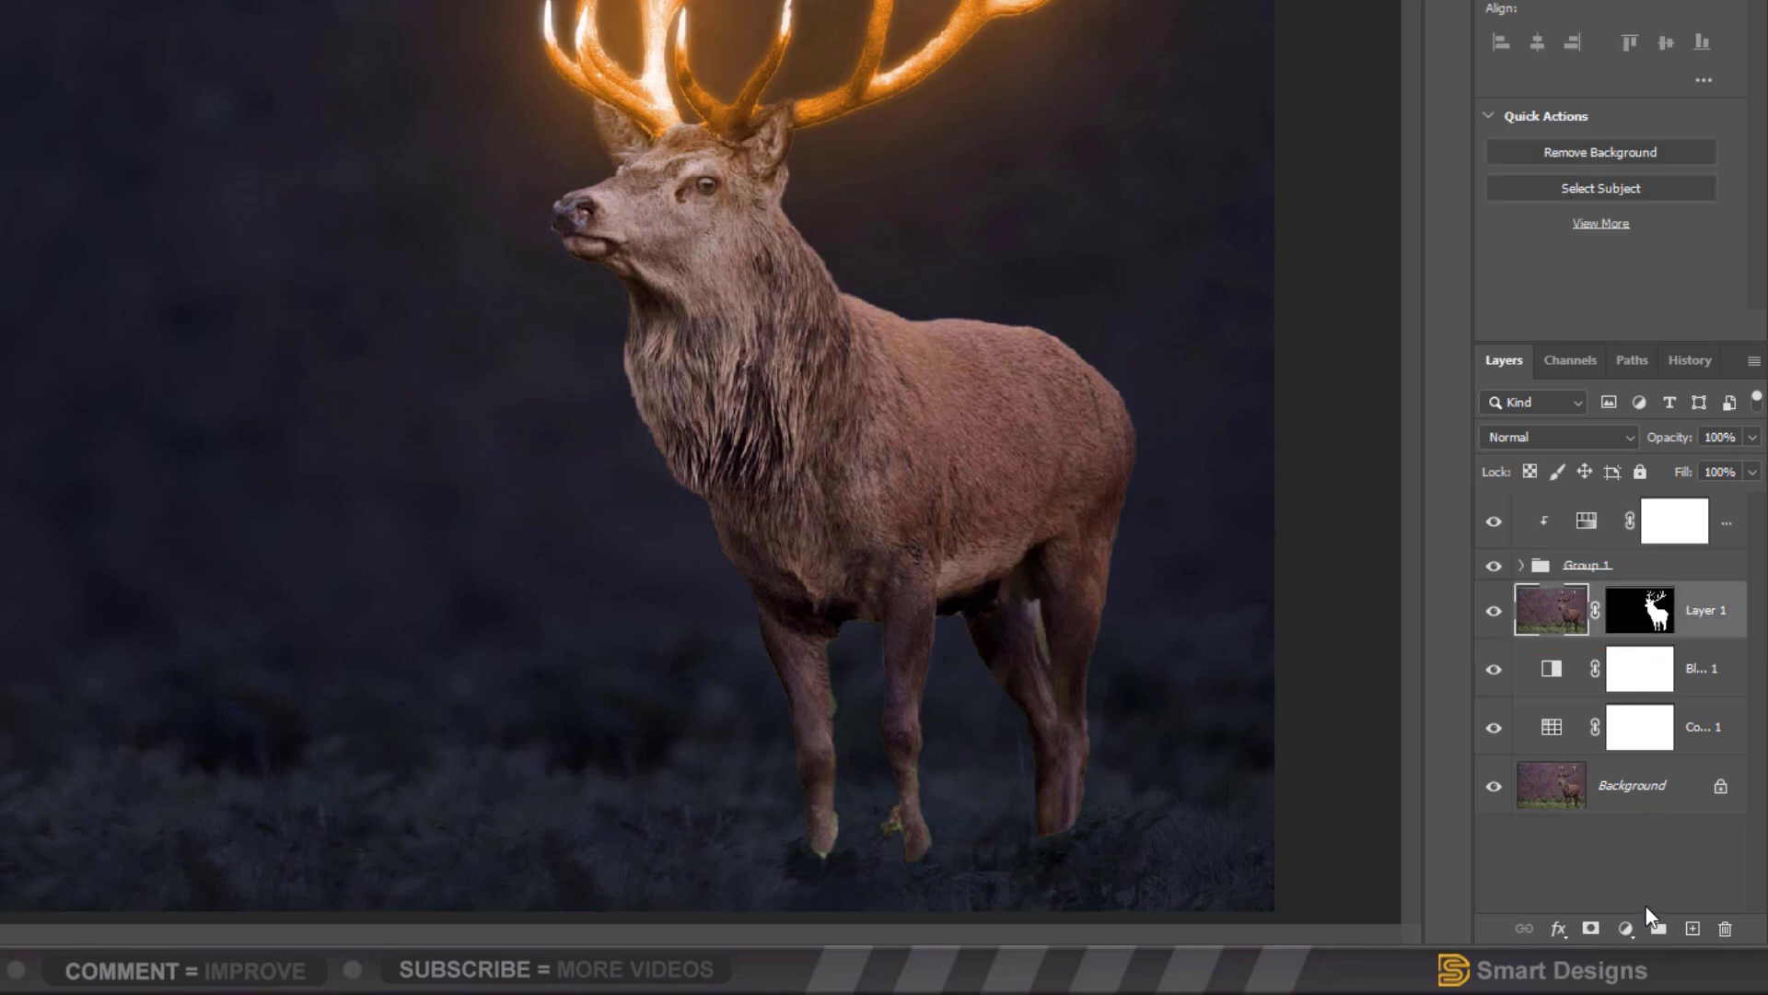
click(1624, 928)
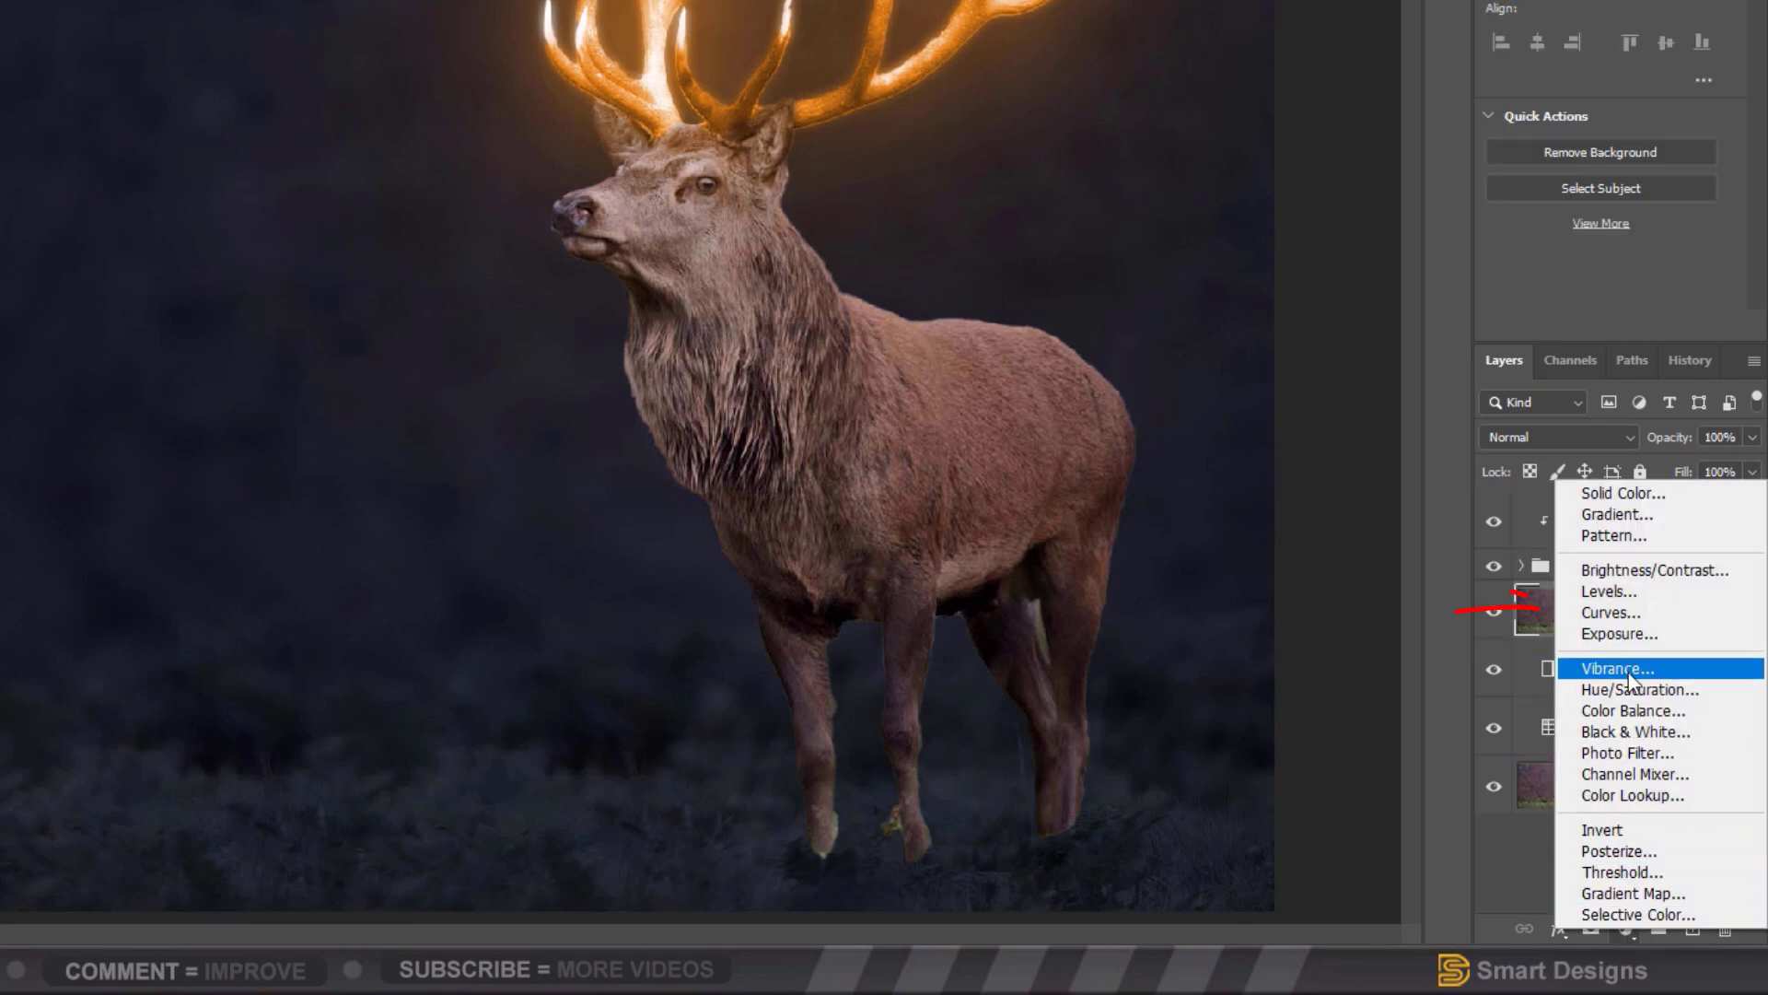
click(1628, 613)
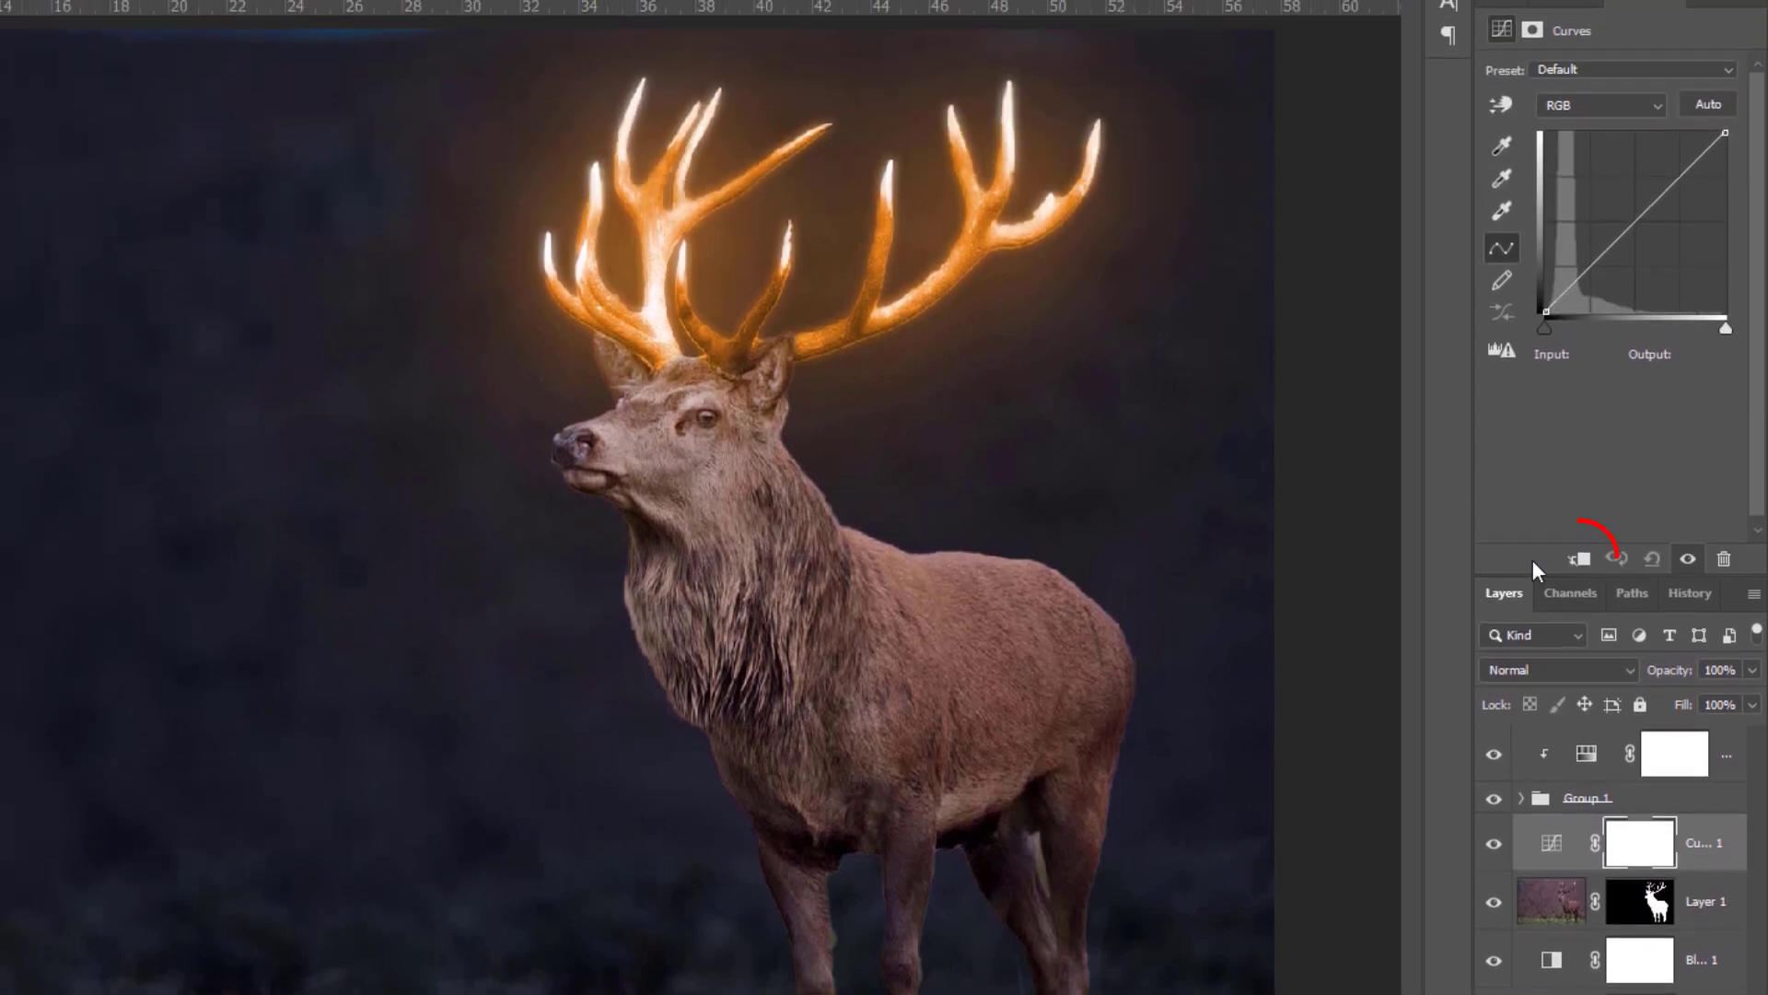
click(1580, 559)
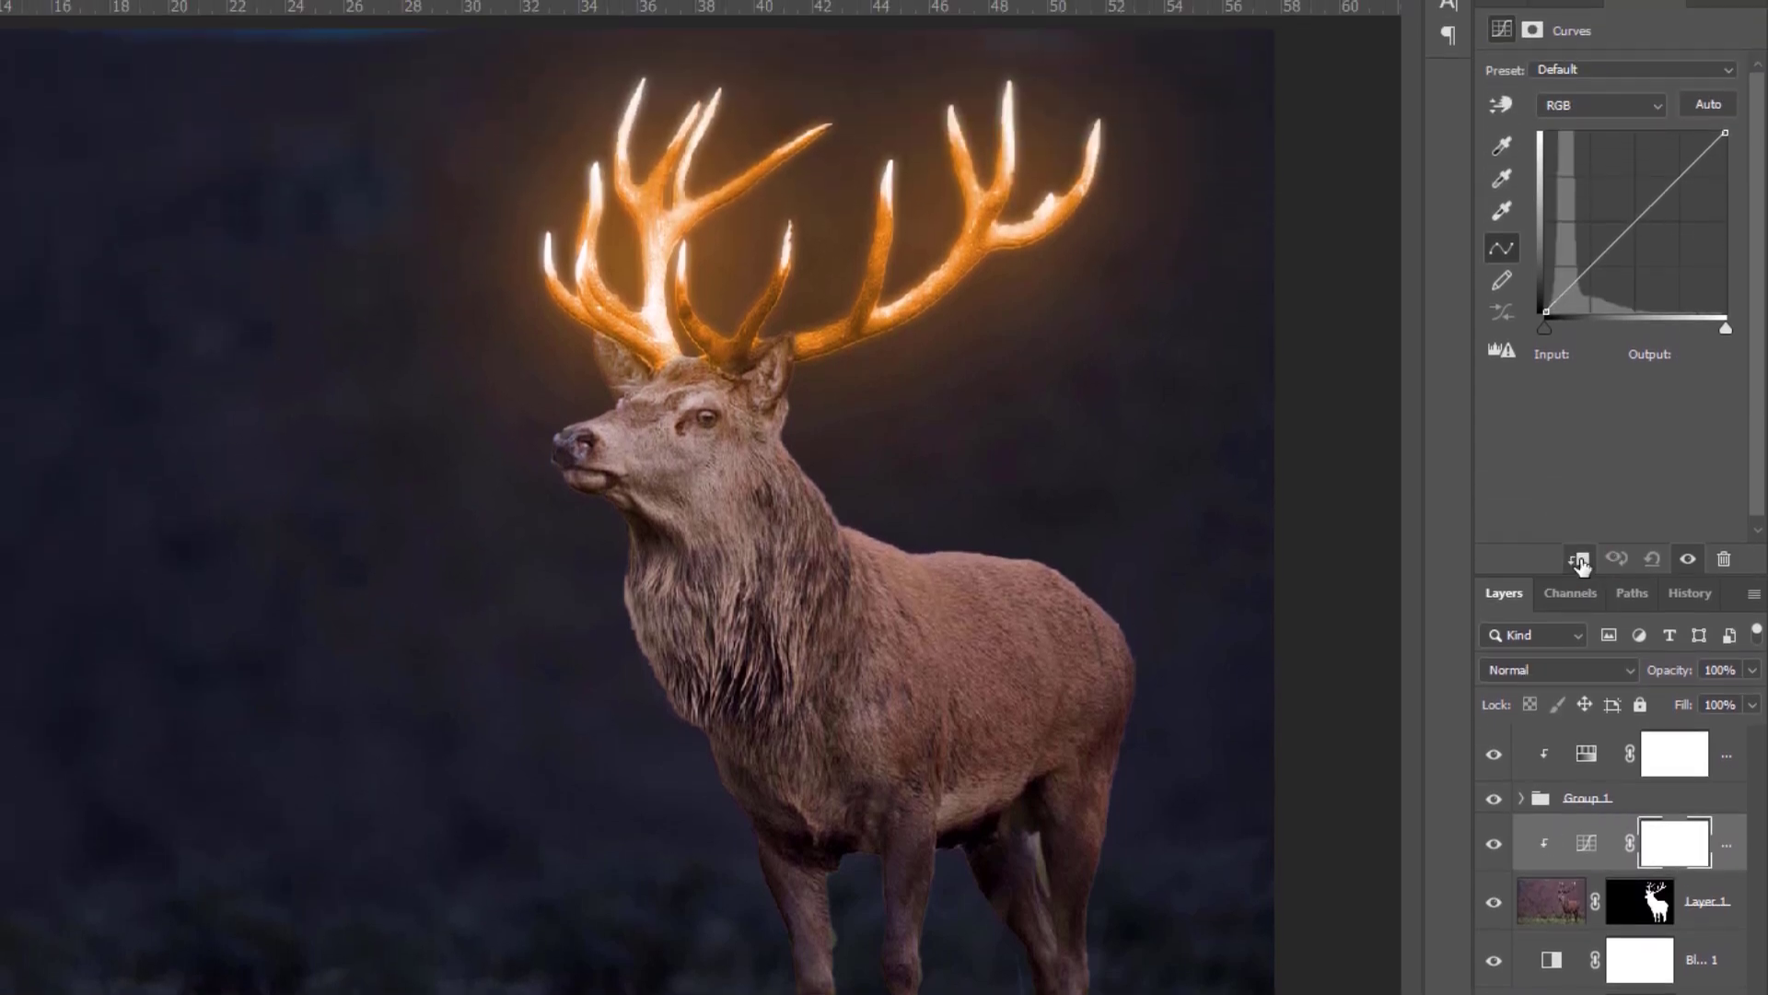
click(1593, 270)
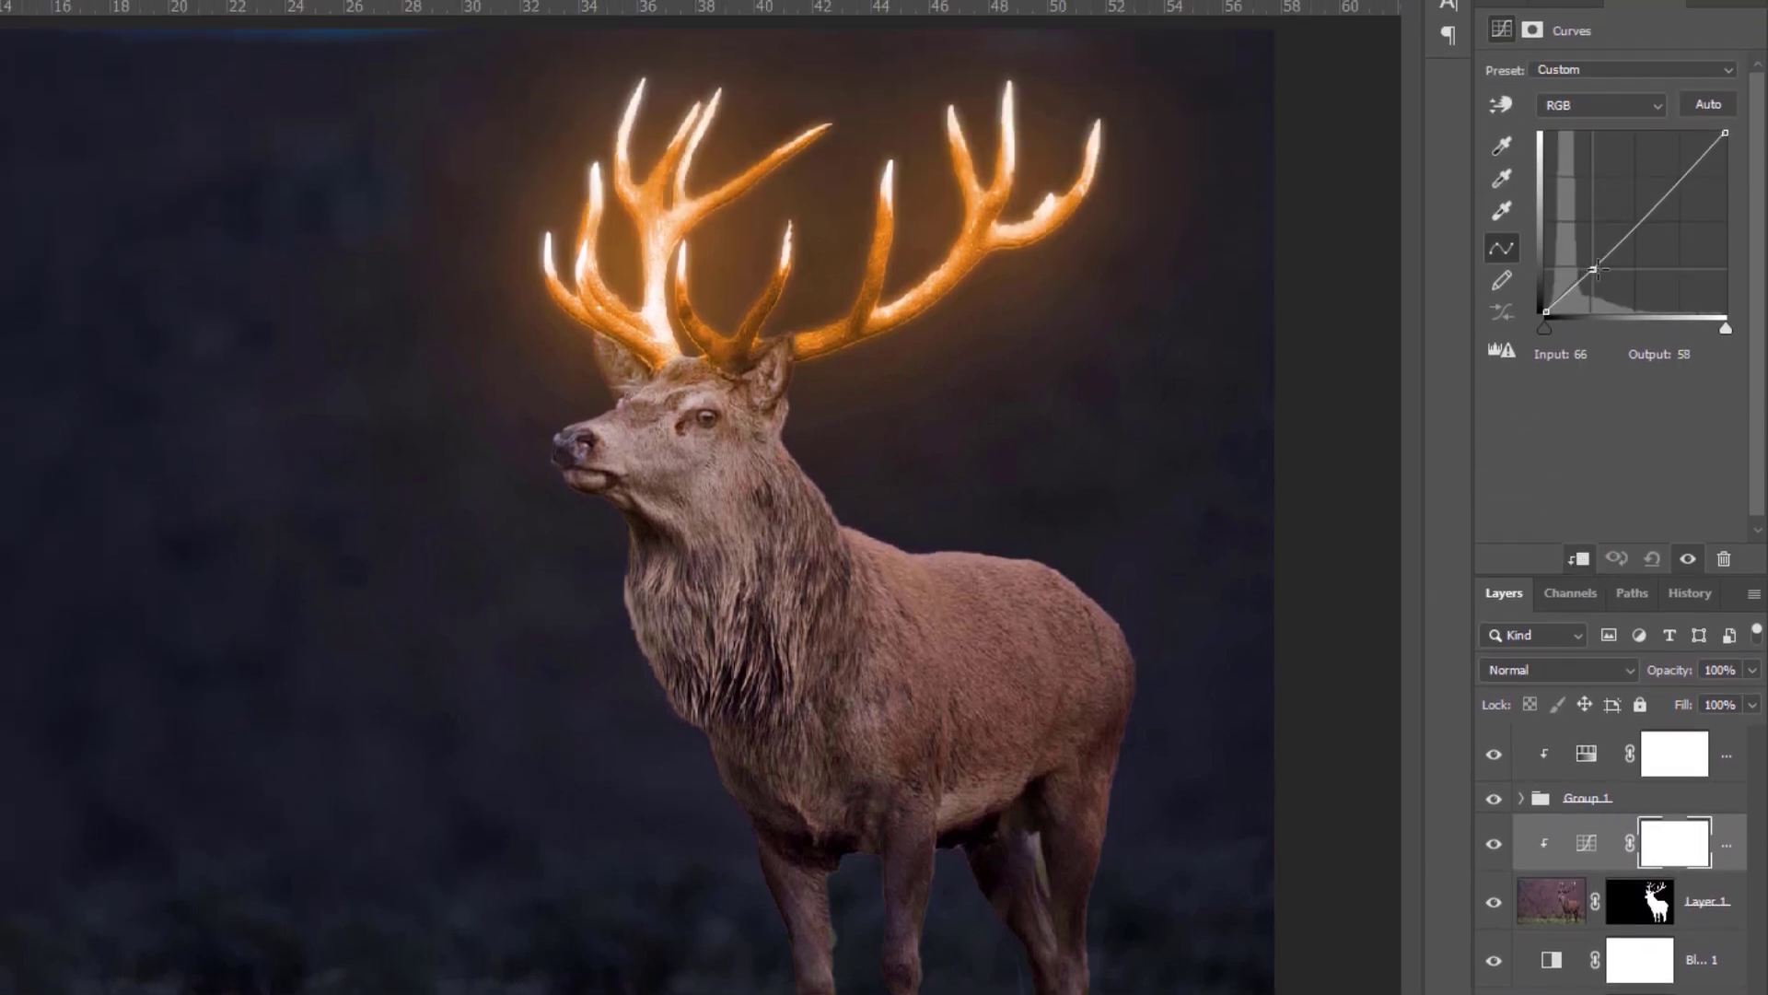
drag(1596, 270, 1625, 277)
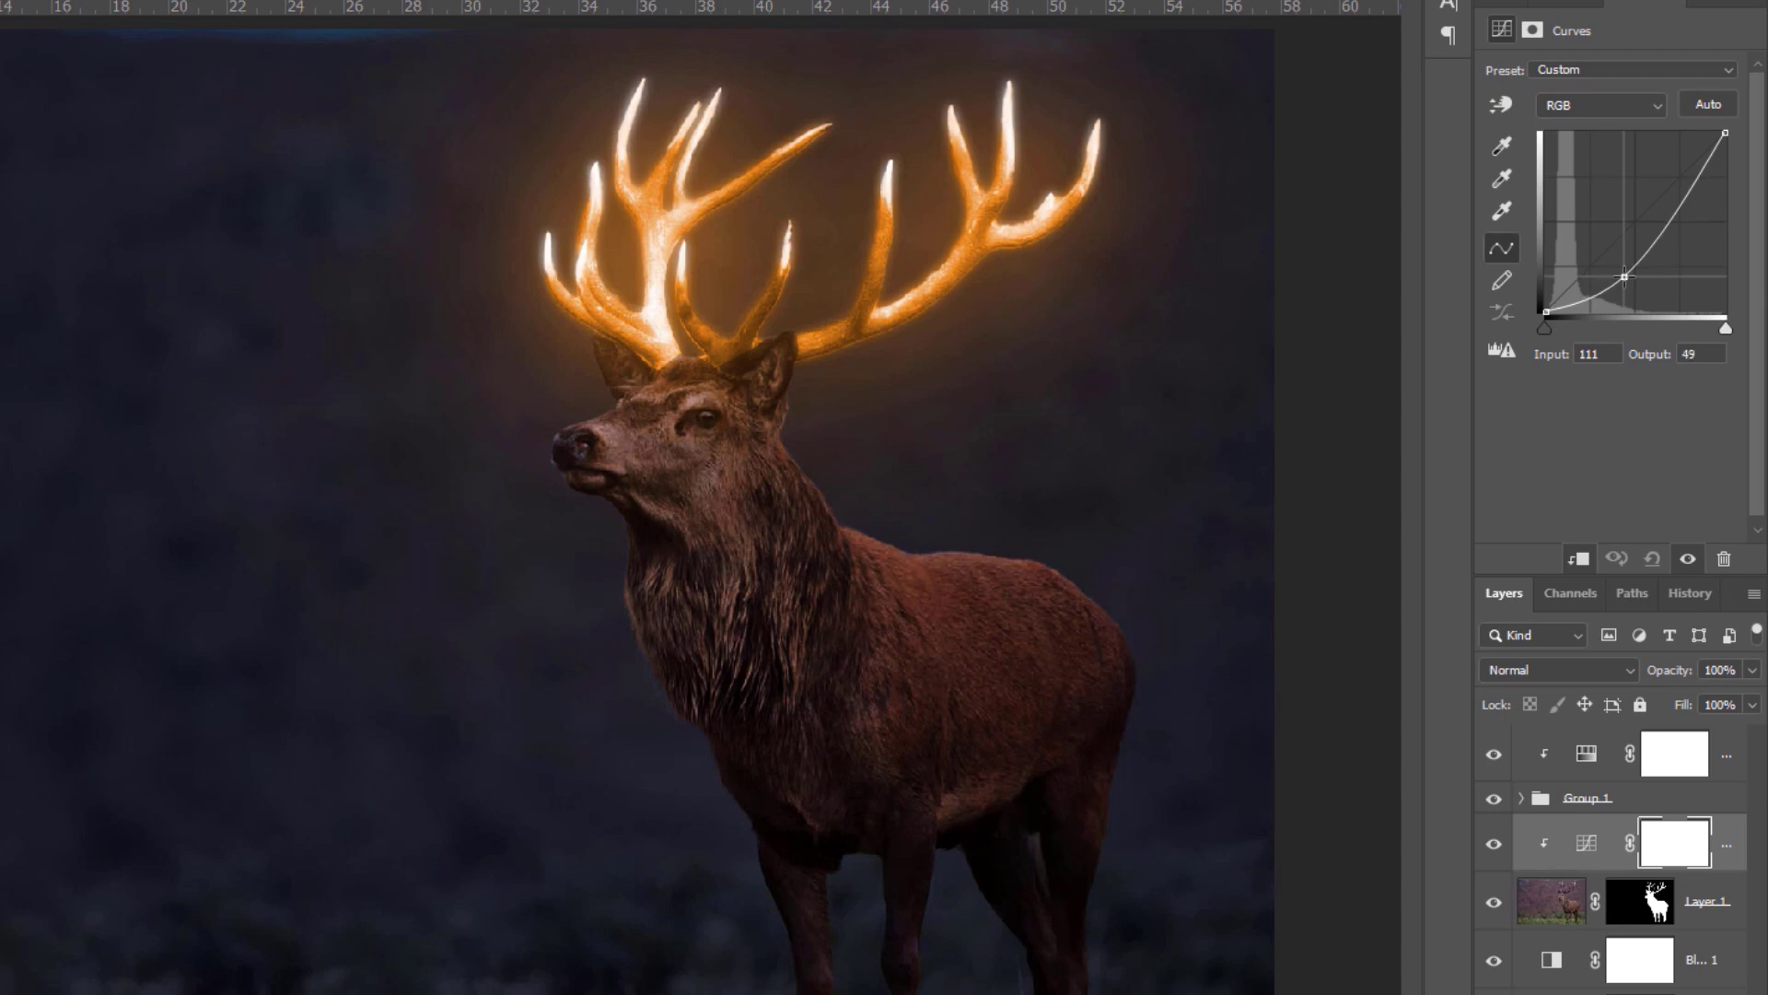
drag(1624, 277, 1626, 280)
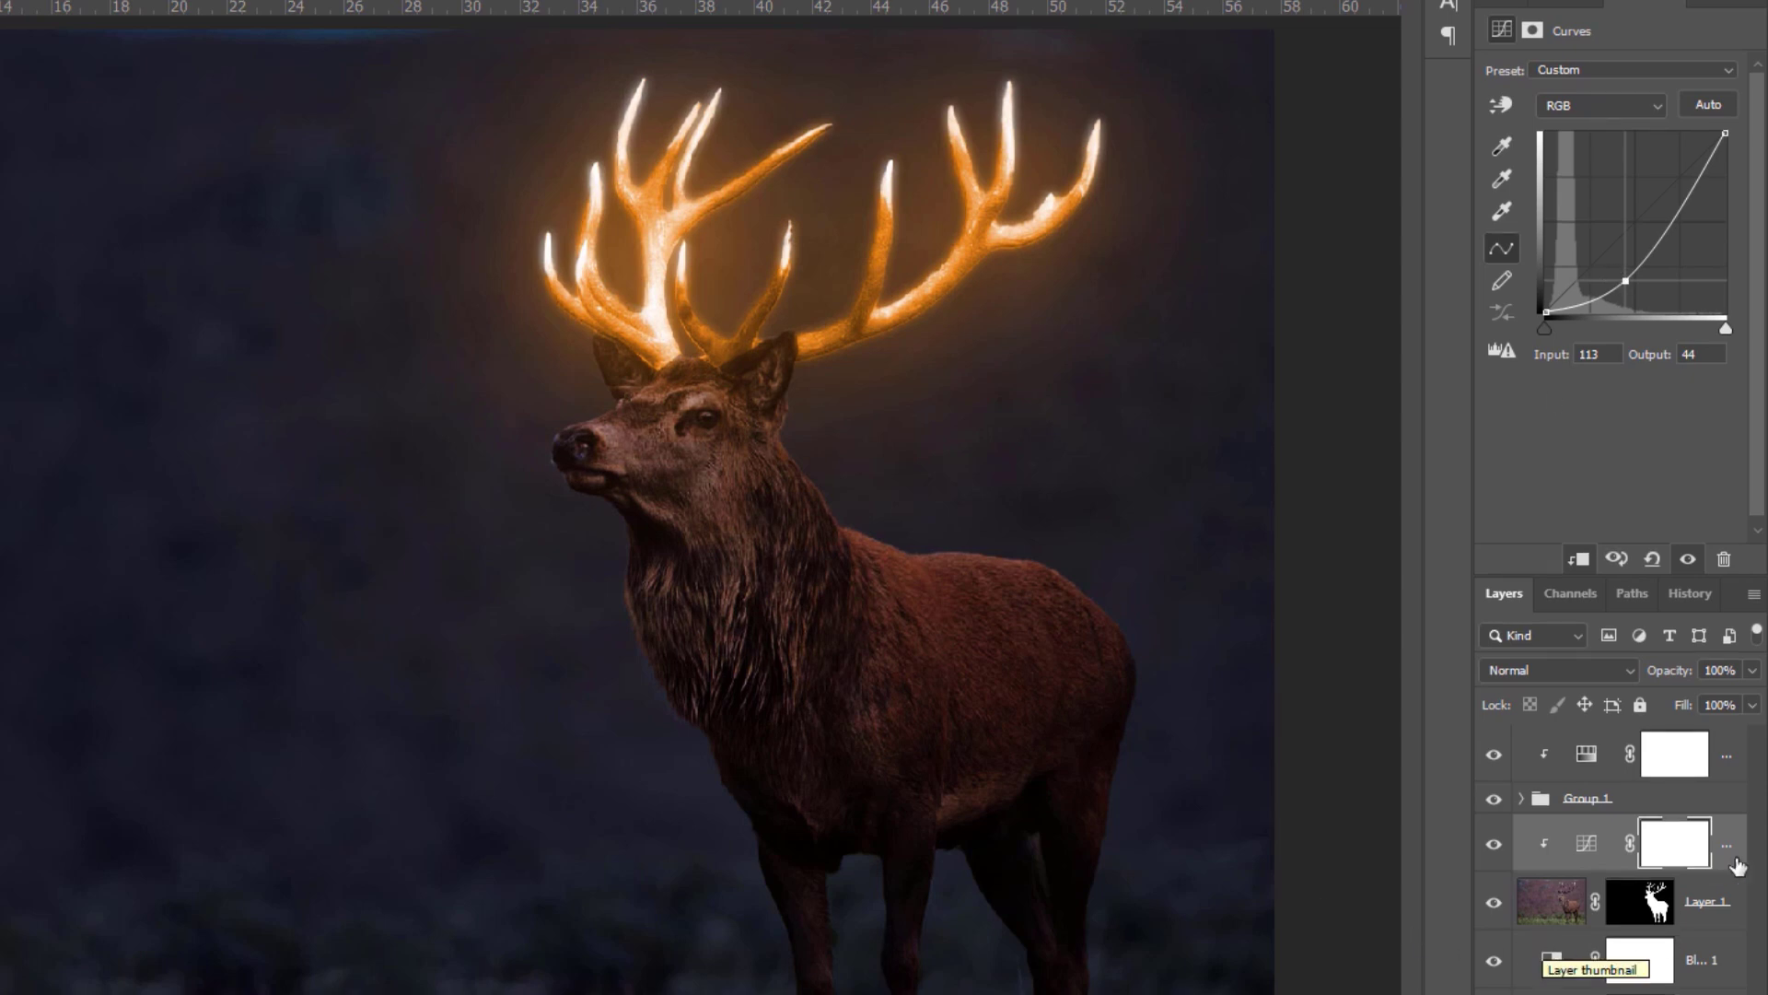
- Target the Curves layer mask and set up a Soft Round brush with 35% opacity and 30% flow
click(1685, 847)
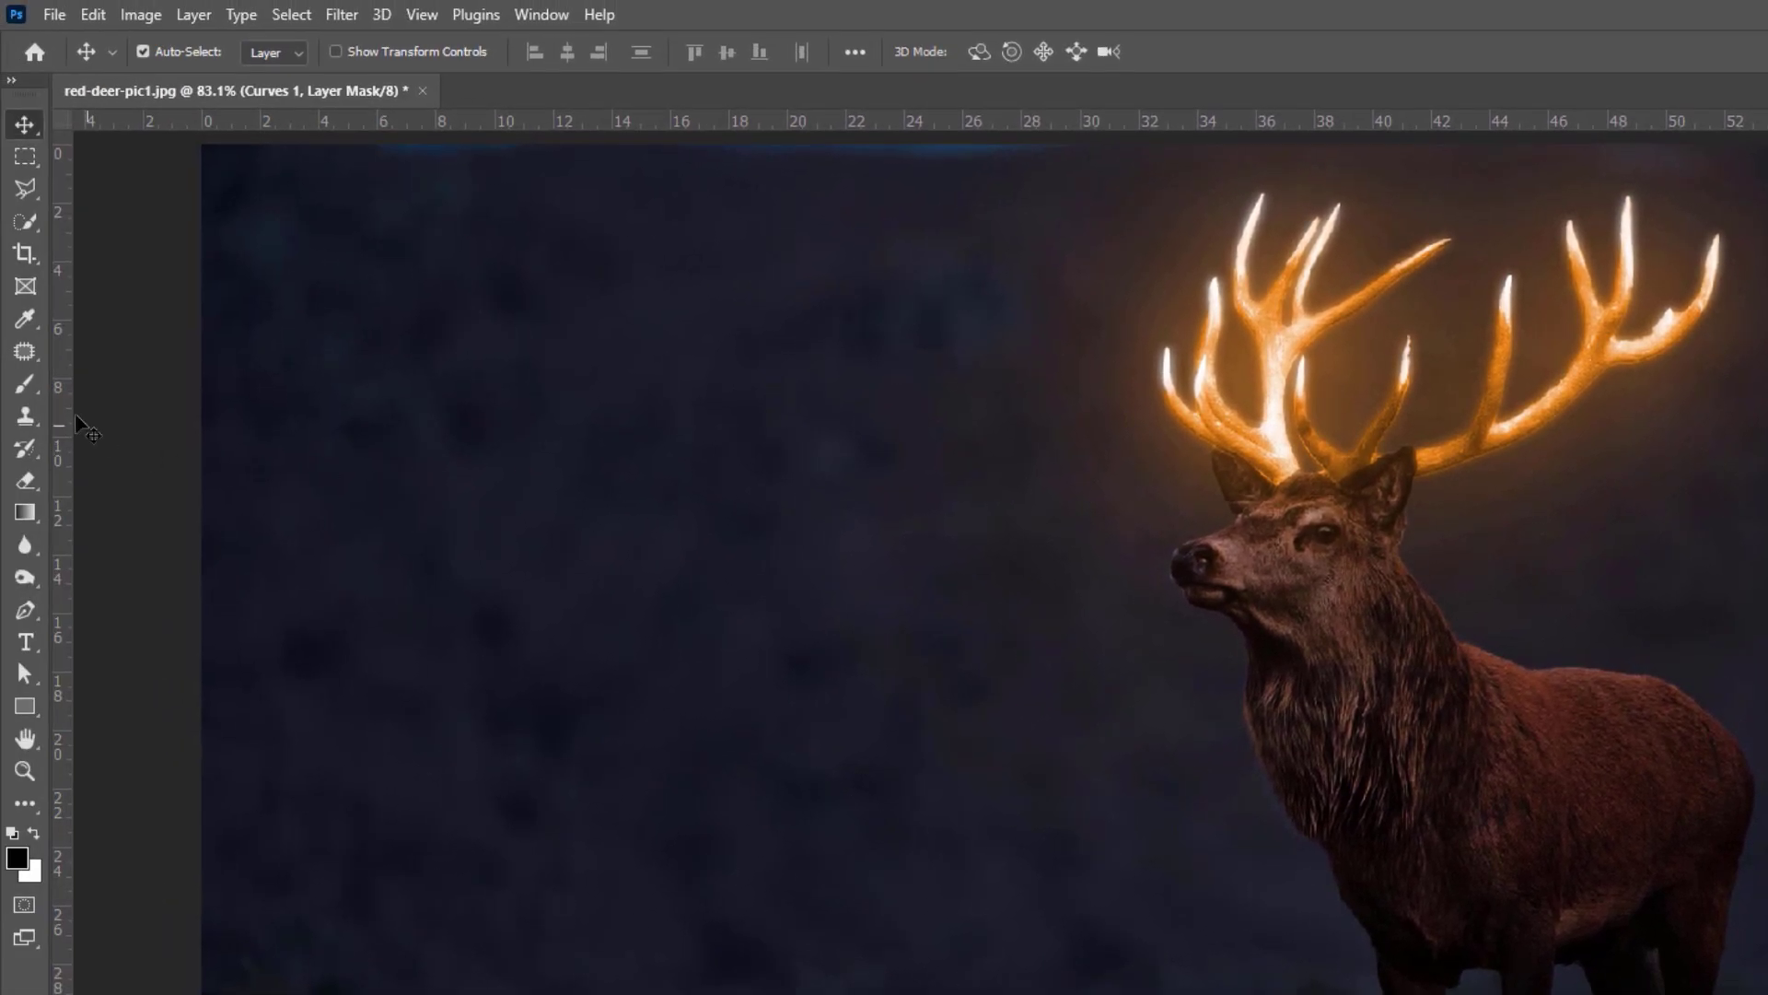
click(25, 384)
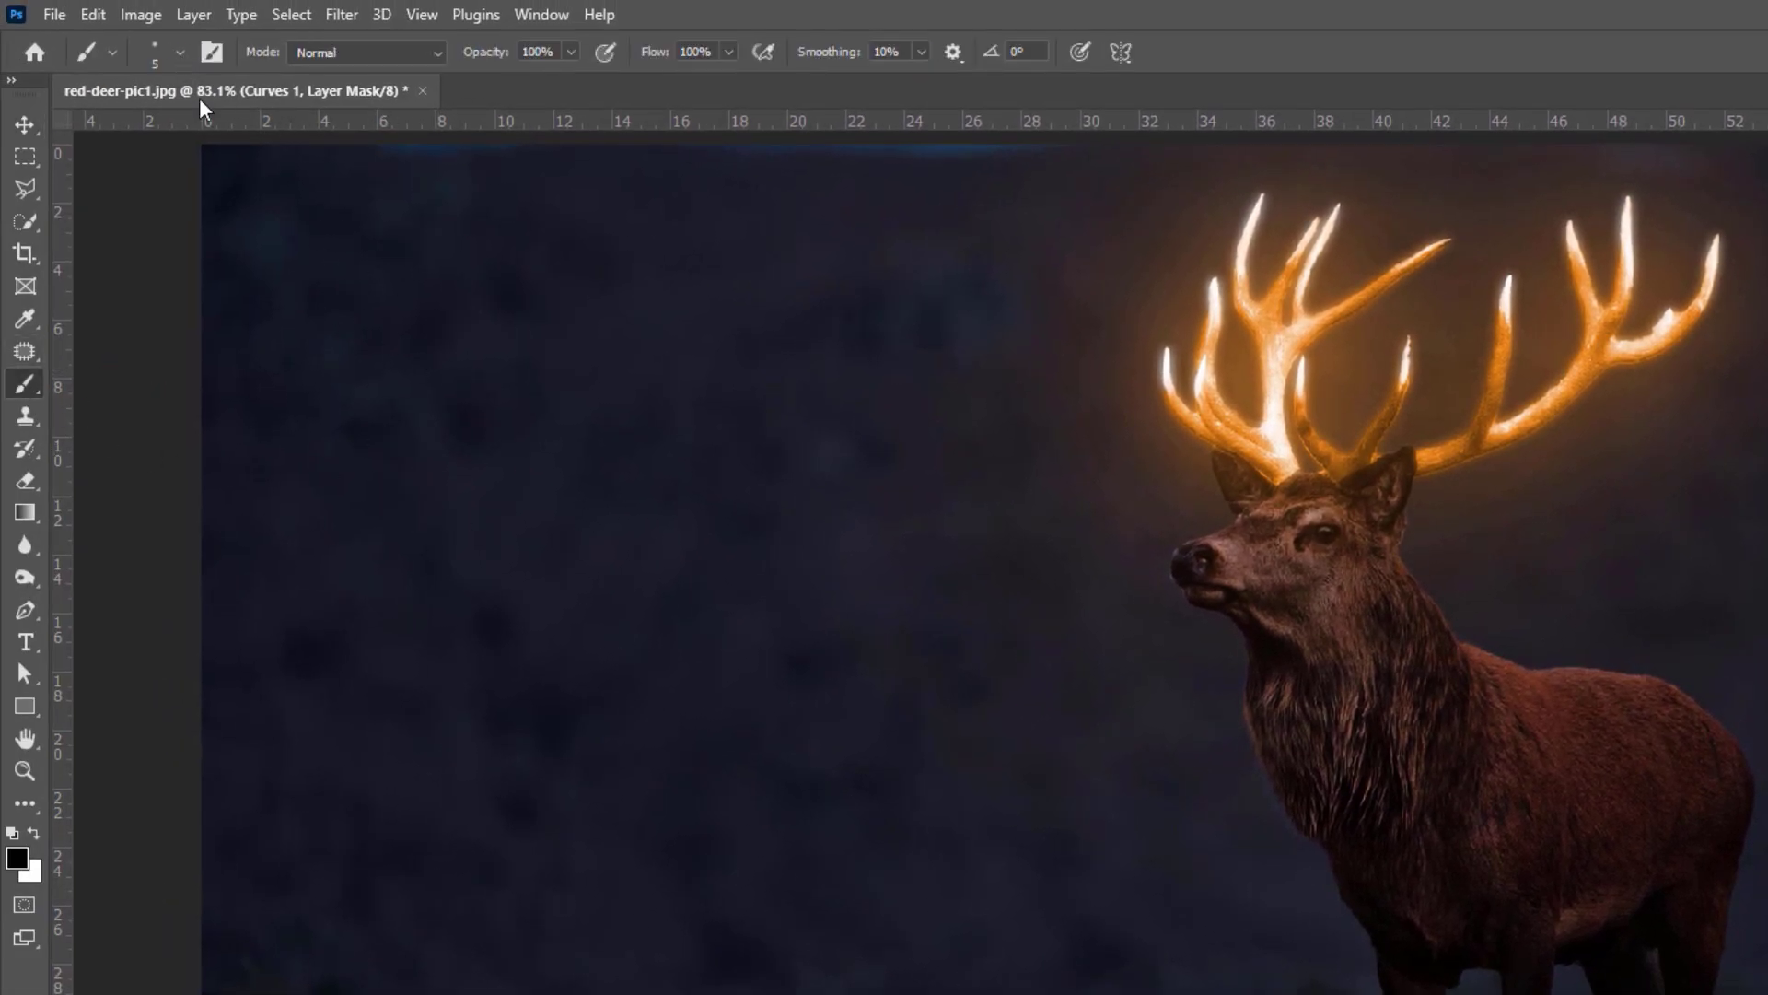
click(181, 54)
click(171, 387)
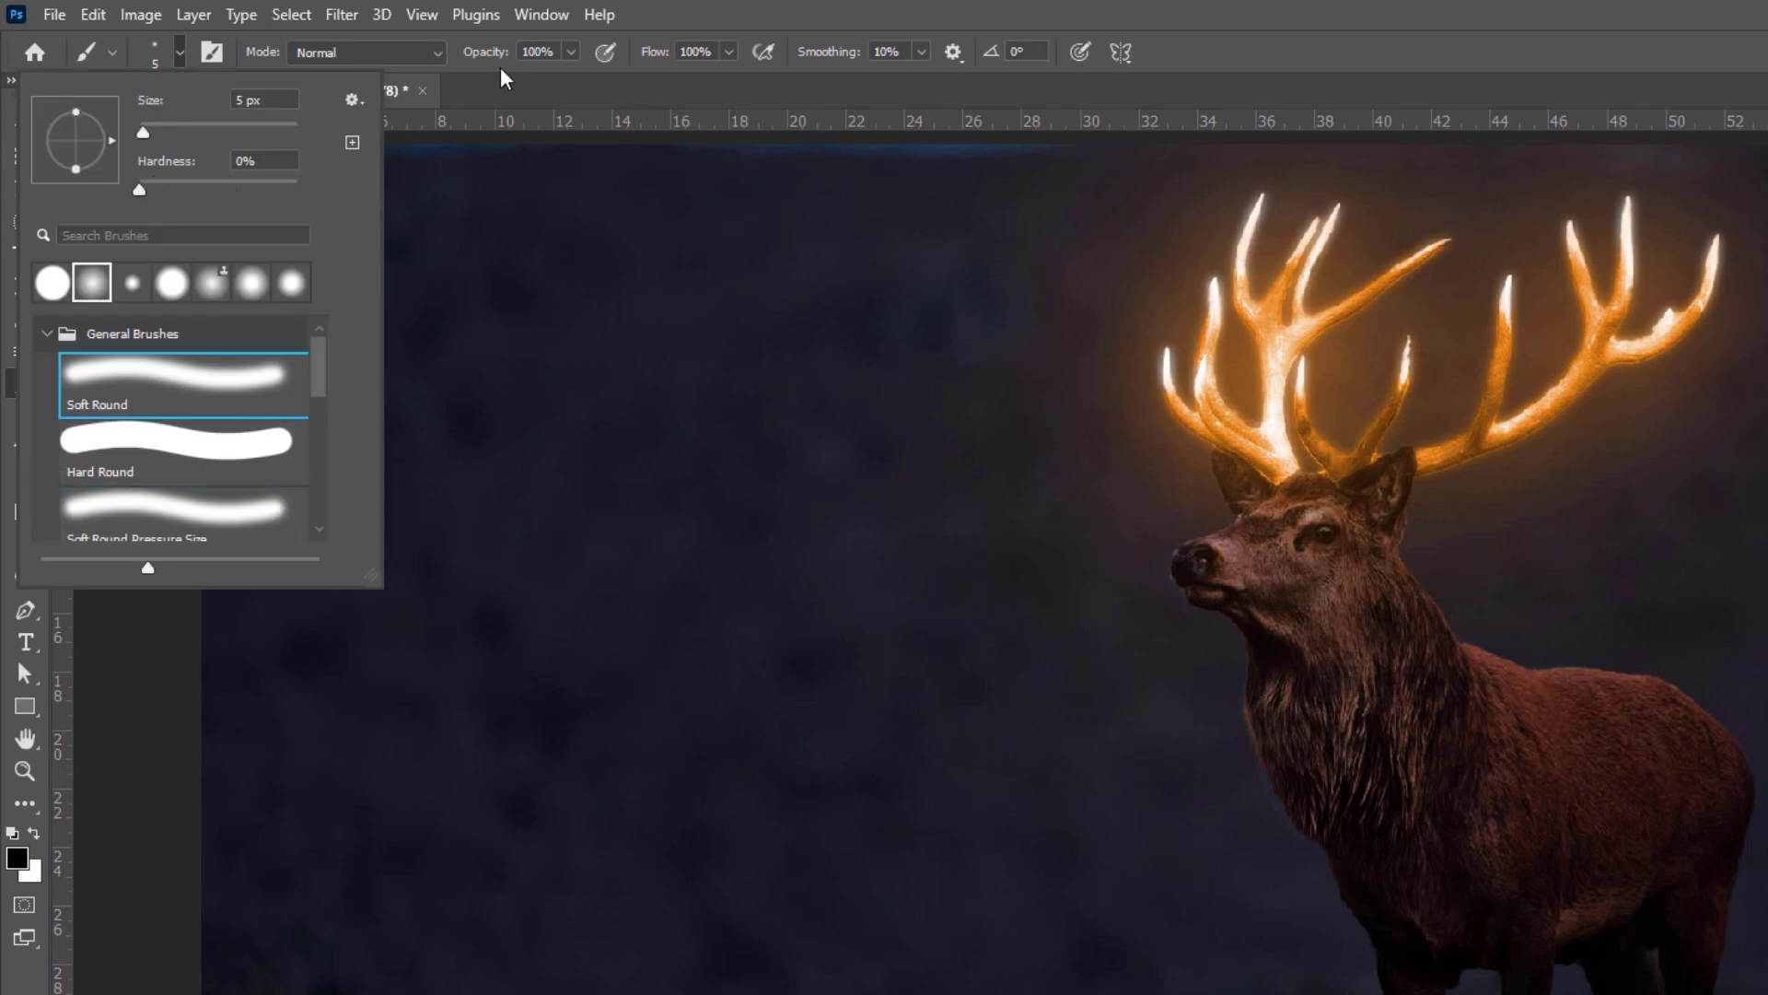
drag(498, 58, 403, 63)
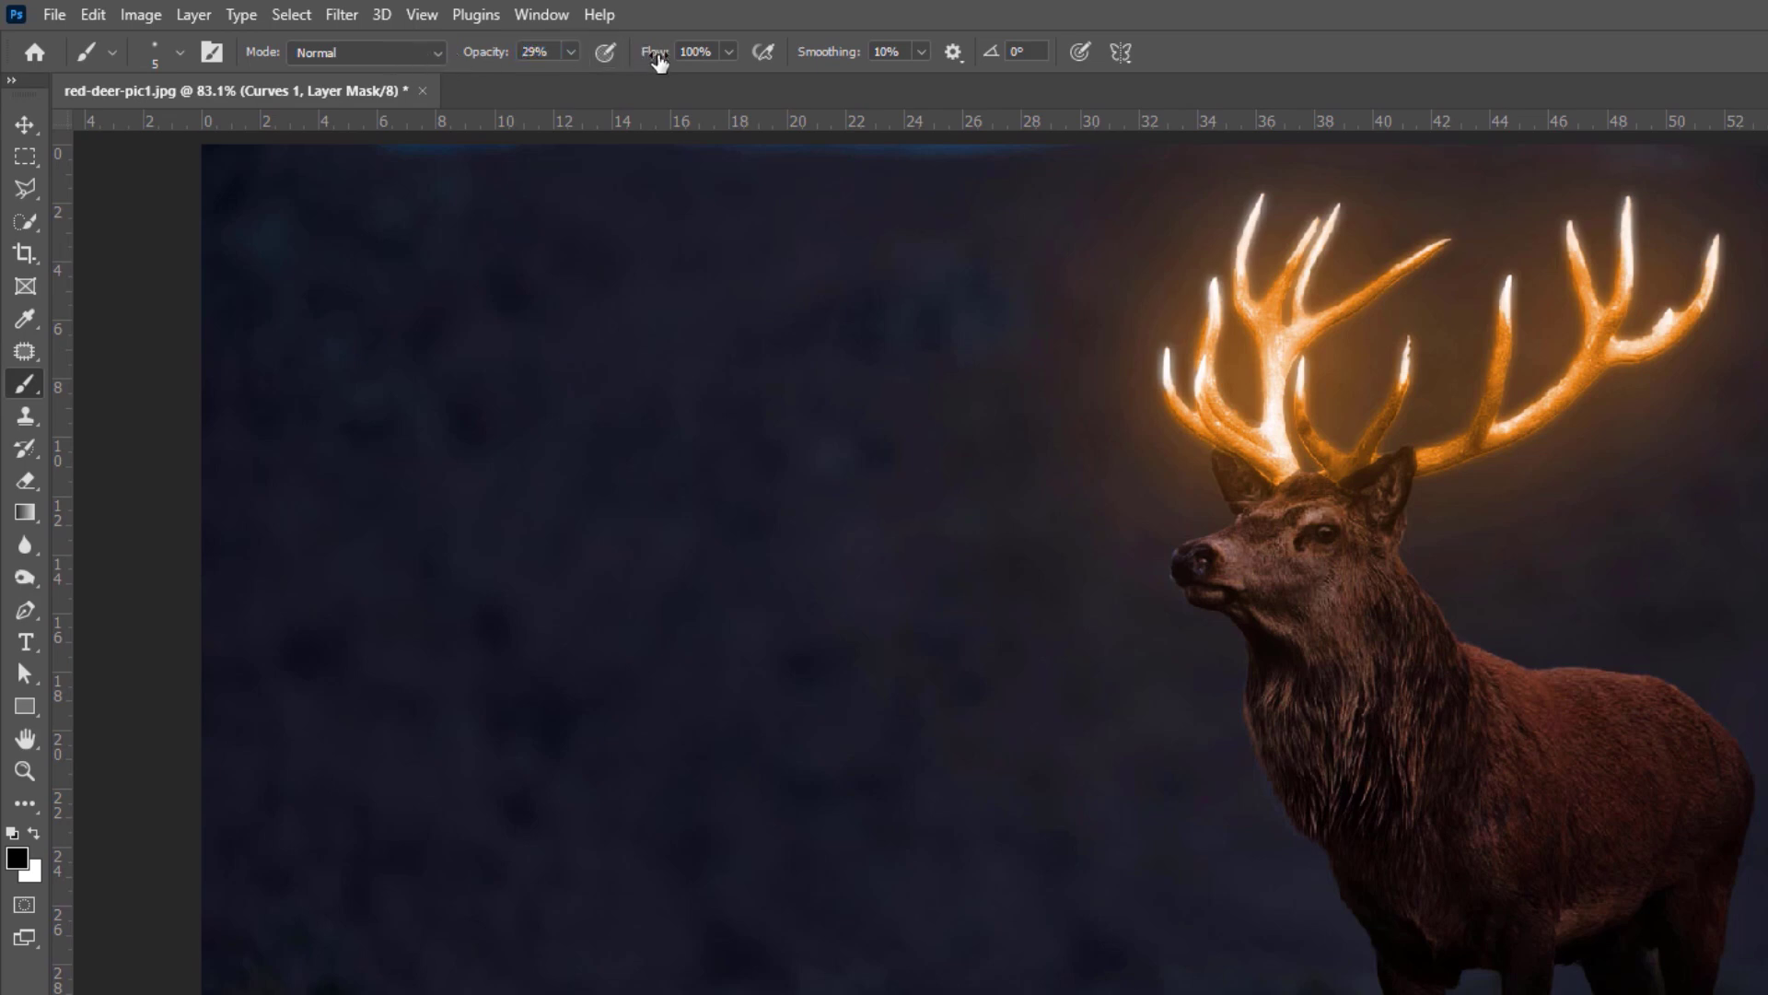
drag(659, 61, 587, 64)
text(30)
drag(555, 52, 464, 51)
text(35)
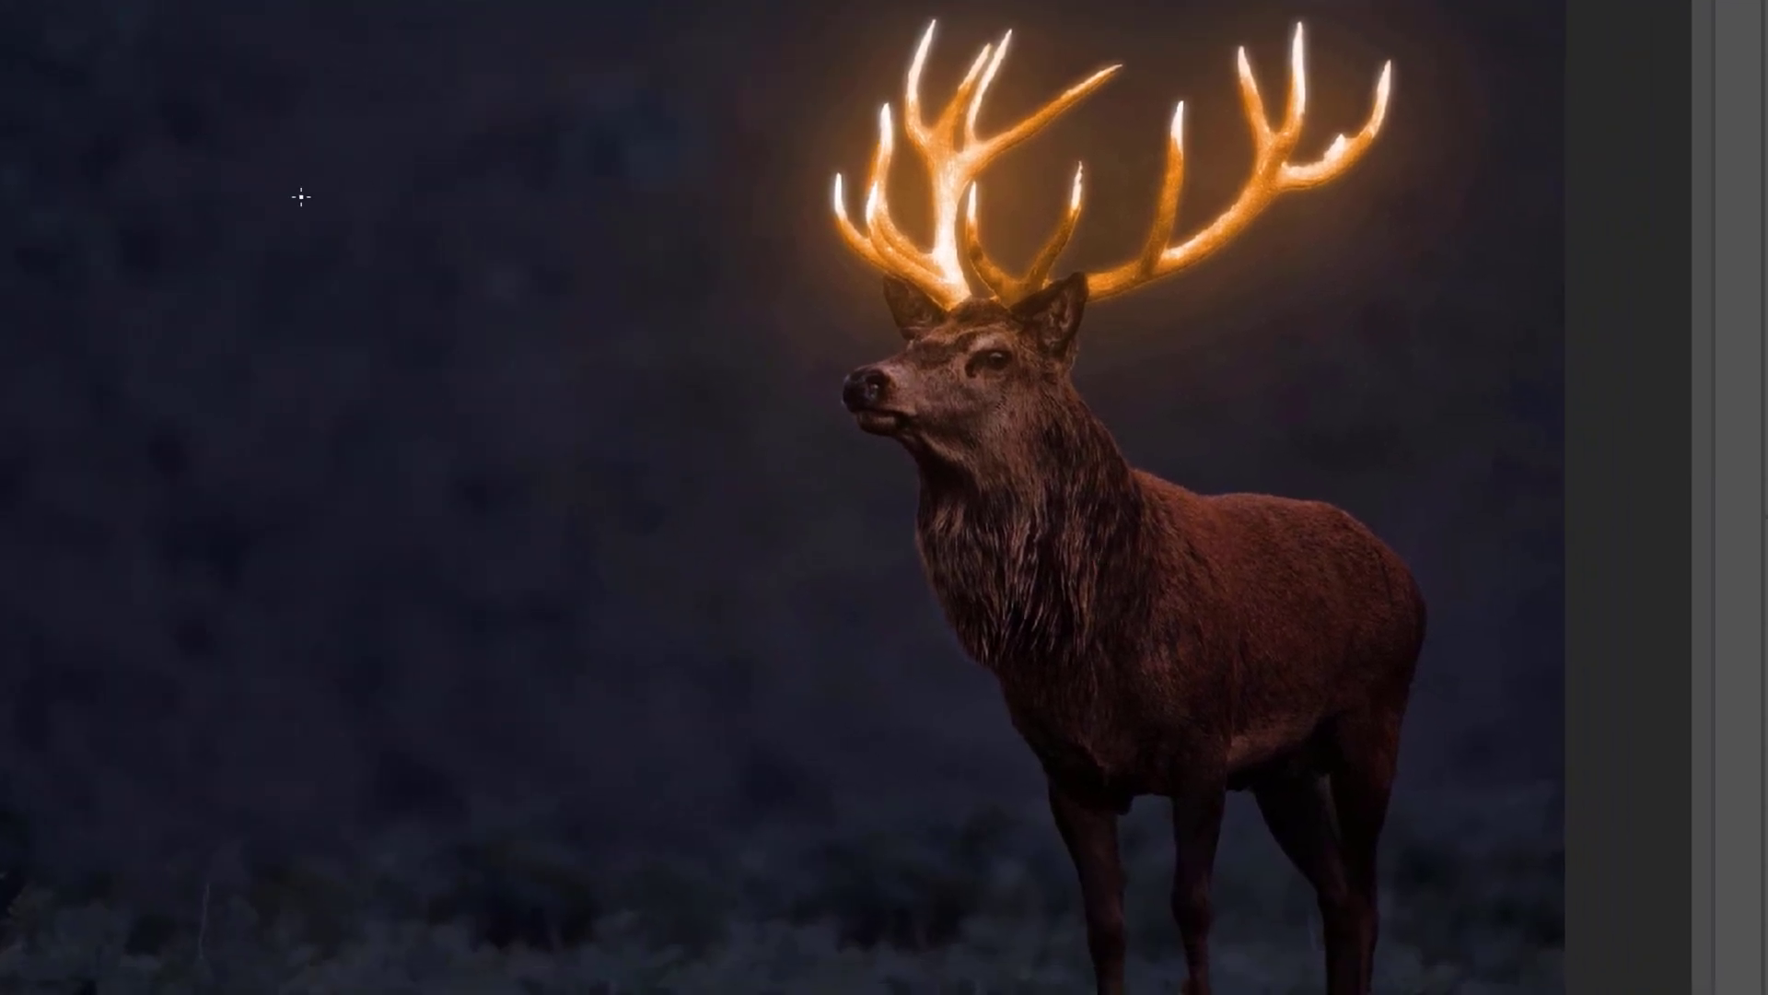
- Enlarge the brush to about 90 px and paint black on the Curves mask over the deer's head below the antlers
right_click(302, 197)
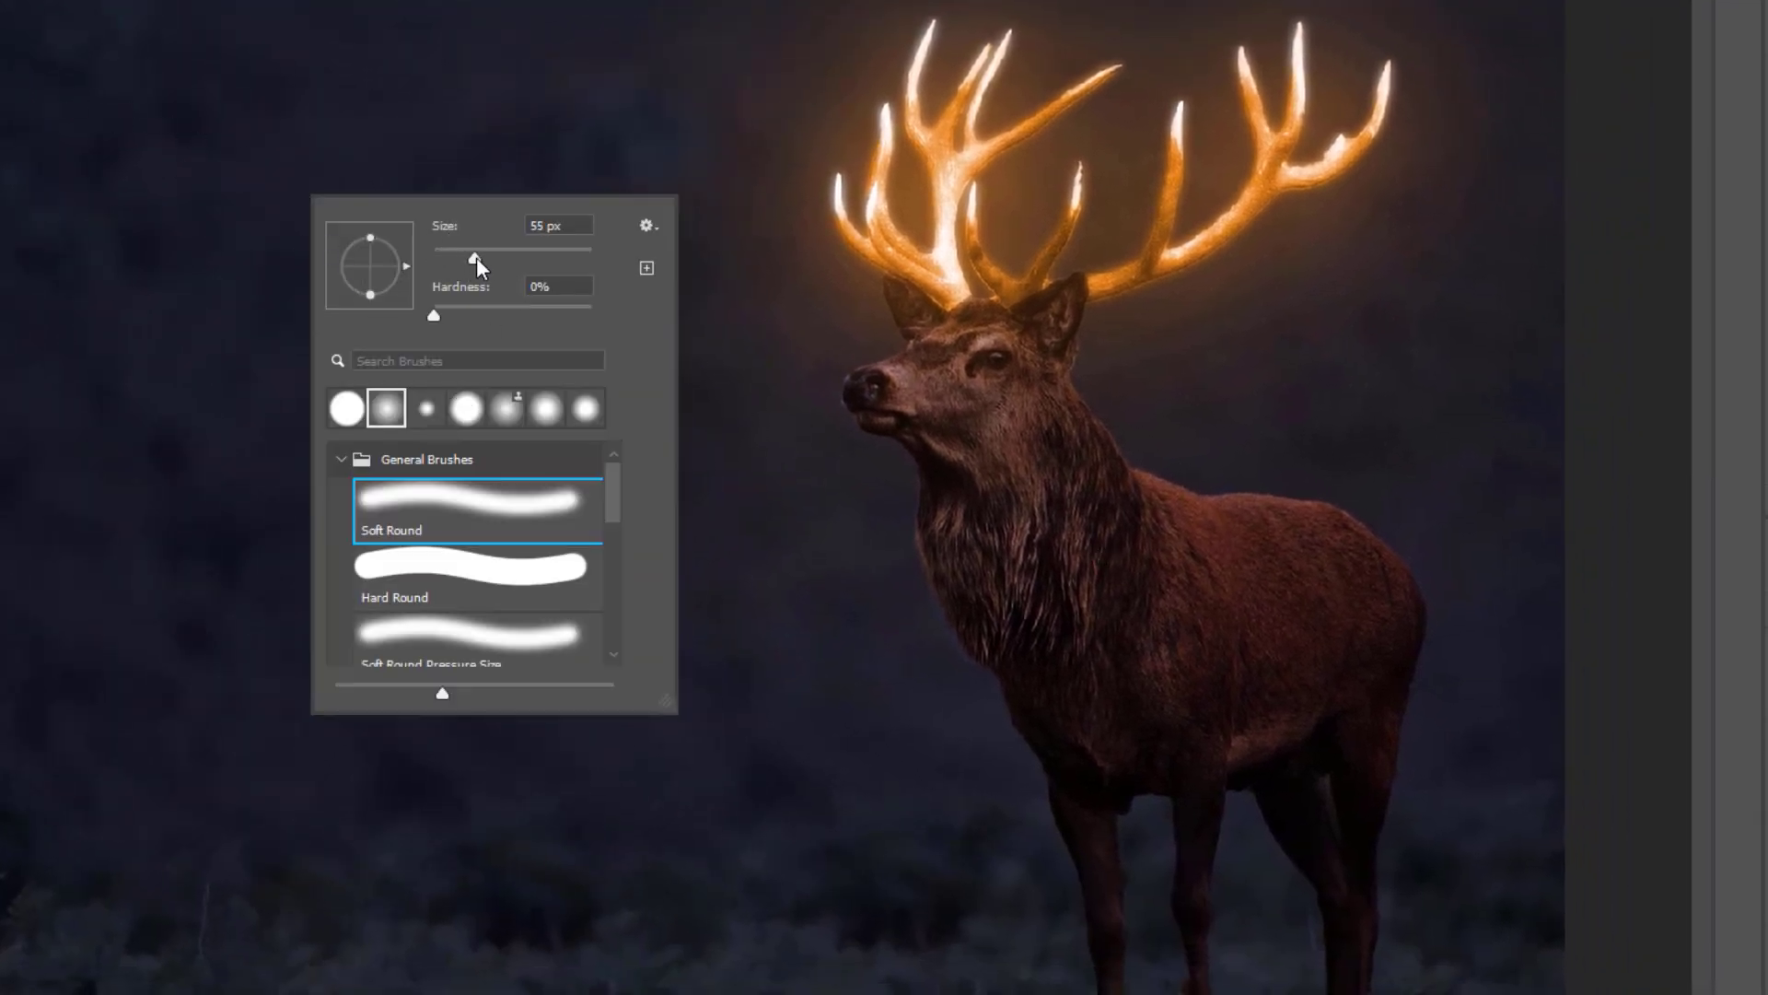
drag(477, 262, 532, 259)
key(Return)
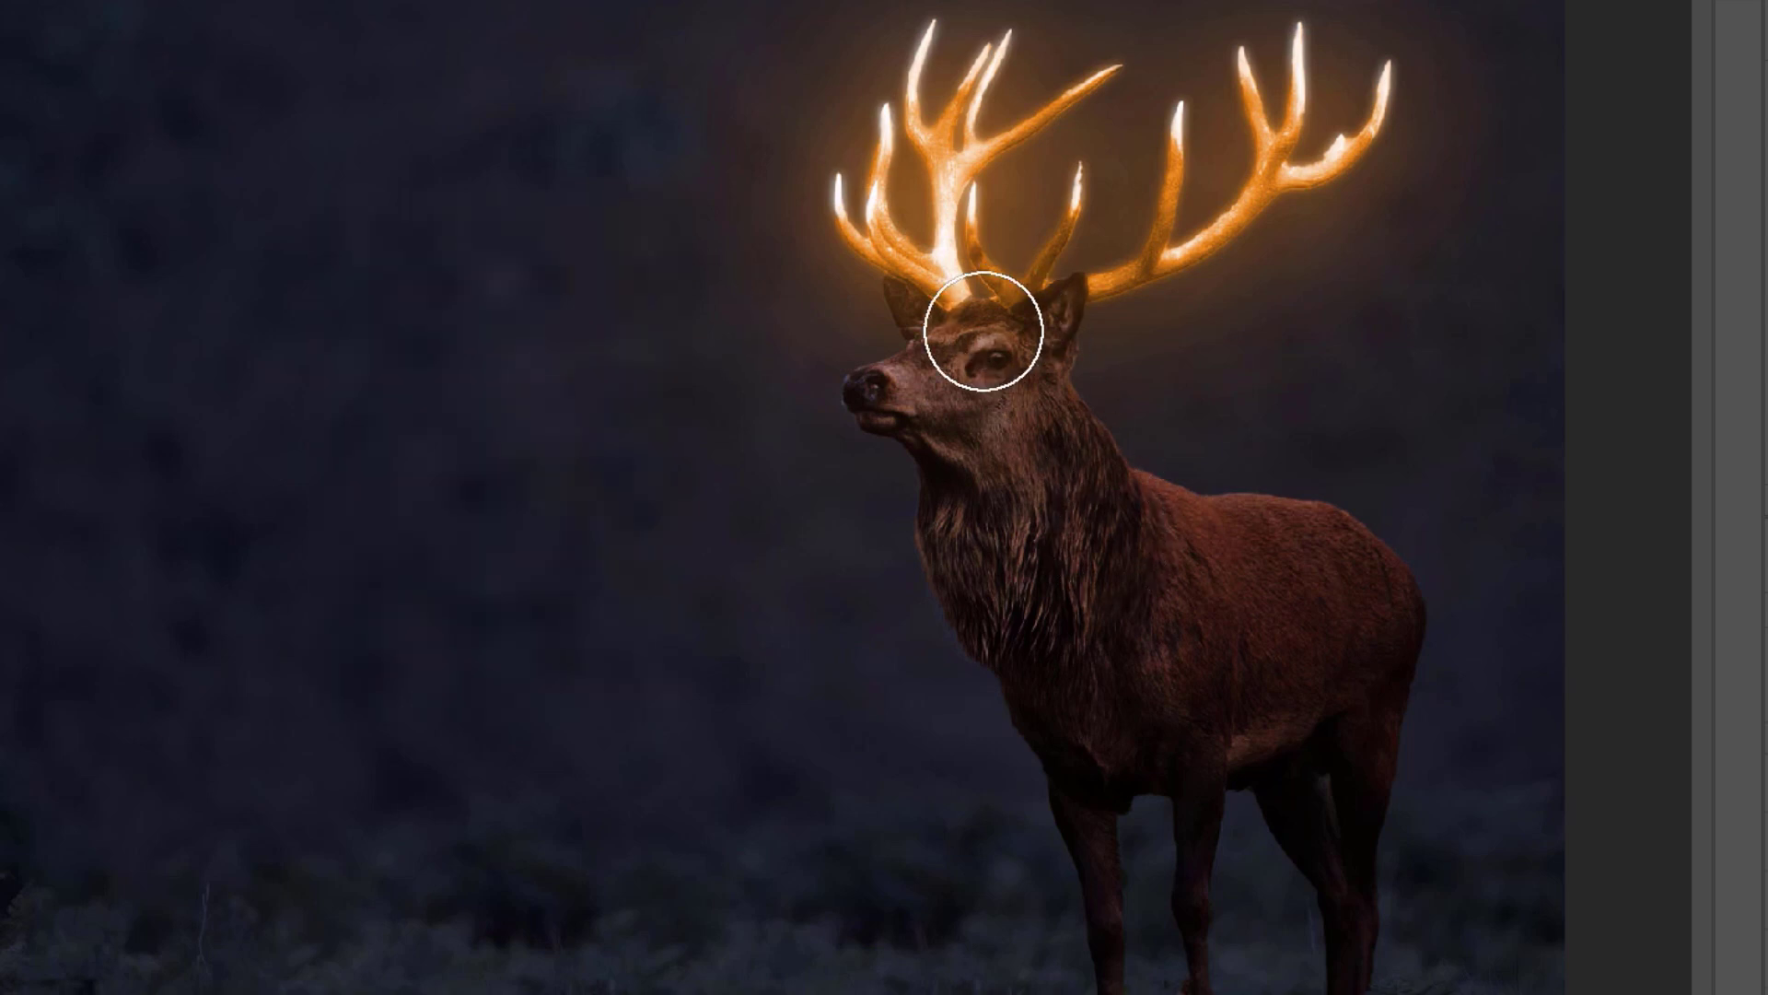
mouse_move(984, 330)
mouse_down()
mouse_move(955, 383)
mouse_move(1006, 355)
mouse_move(987, 316)
mouse_up()
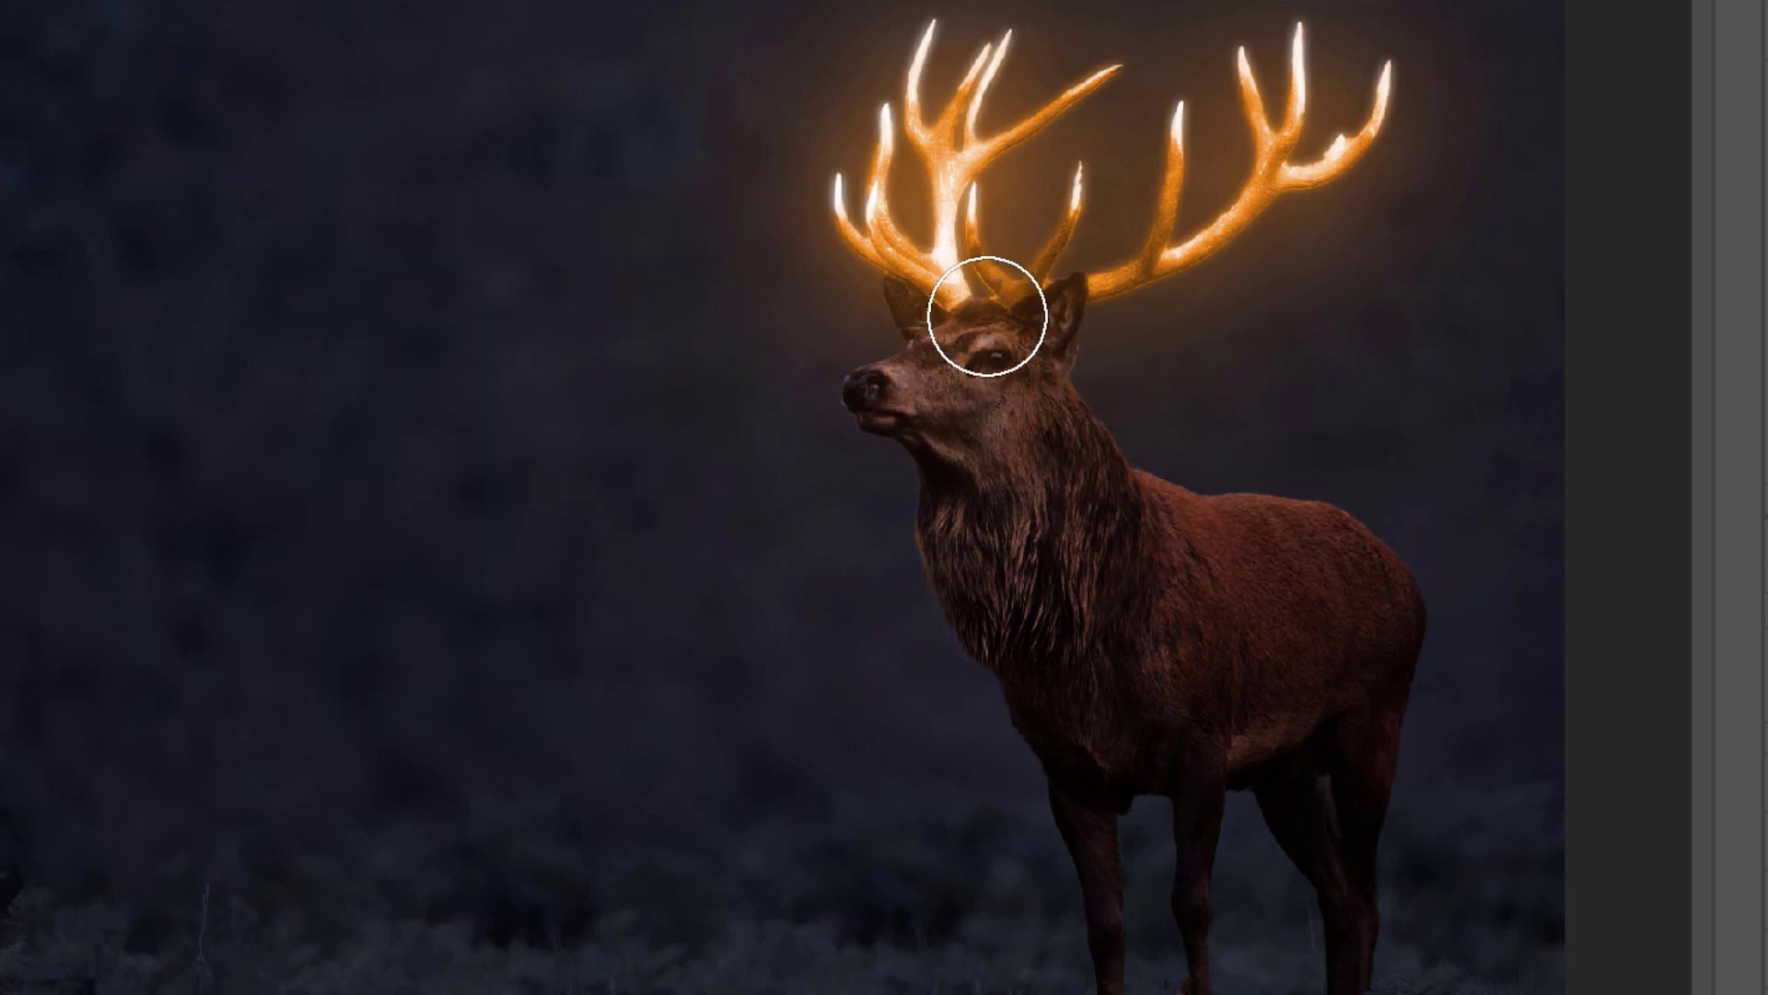
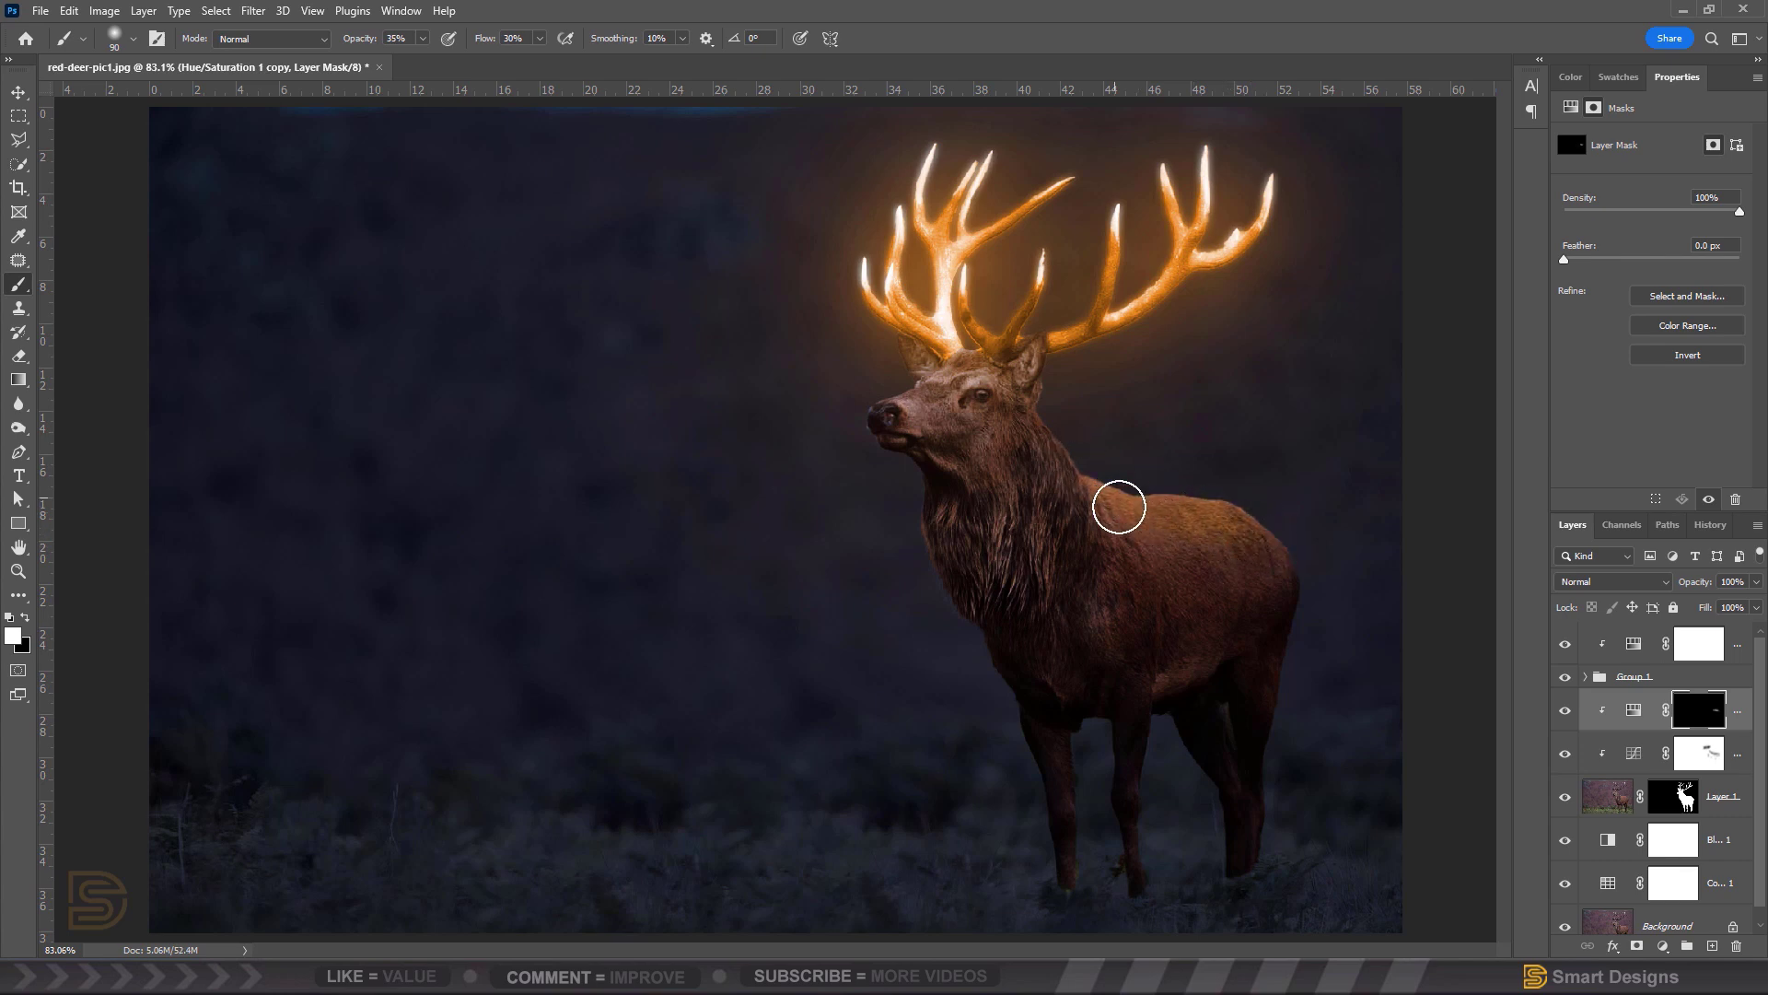
- Paint white on the copied Hue/Saturation layer's mask over the deer's face, neck and back to add orange light
mouse_move(990, 376)
mouse_down()
mouse_move(939, 378)
mouse_move(1037, 350)
mouse_move(948, 365)
mouse_move(900, 337)
mouse_move(965, 402)
mouse_move(946, 381)
mouse_move(887, 401)
mouse_move(946, 389)
mouse_move(891, 422)
mouse_move(945, 393)
mouse_move(878, 402)
mouse_move(978, 399)
mouse_move(1006, 378)
mouse_move(953, 417)
mouse_move(996, 385)
mouse_move(1032, 496)
mouse_move(1026, 597)
mouse_move(1012, 524)
mouse_move(1006, 550)
mouse_move(1072, 621)
mouse_move(1218, 560)
mouse_move(1153, 504)
mouse_move(1049, 471)
mouse_move(1055, 529)
mouse_move(1023, 540)
mouse_move(1158, 534)
mouse_move(1260, 586)
mouse_move(1141, 515)
mouse_move(1286, 570)
mouse_move(1163, 573)
mouse_move(1115, 489)
mouse_move(1123, 560)
mouse_move(1088, 688)
mouse_move(1210, 658)
mouse_move(1119, 706)
mouse_move(1288, 566)
mouse_move(1292, 547)
mouse_move(1178, 531)
mouse_move(1275, 574)
mouse_move(1204, 524)
mouse_move(1299, 536)
mouse_move(1178, 476)
mouse_move(1129, 474)
mouse_move(1238, 502)
mouse_move(1164, 467)
mouse_move(1109, 490)
mouse_move(1014, 425)
mouse_move(1054, 358)
mouse_move(931, 350)
mouse_move(916, 387)
mouse_move(1257, 528)
mouse_move(1182, 531)
mouse_move(1207, 561)
mouse_move(1318, 608)
mouse_move(1259, 517)
mouse_move(1073, 470)
mouse_up()
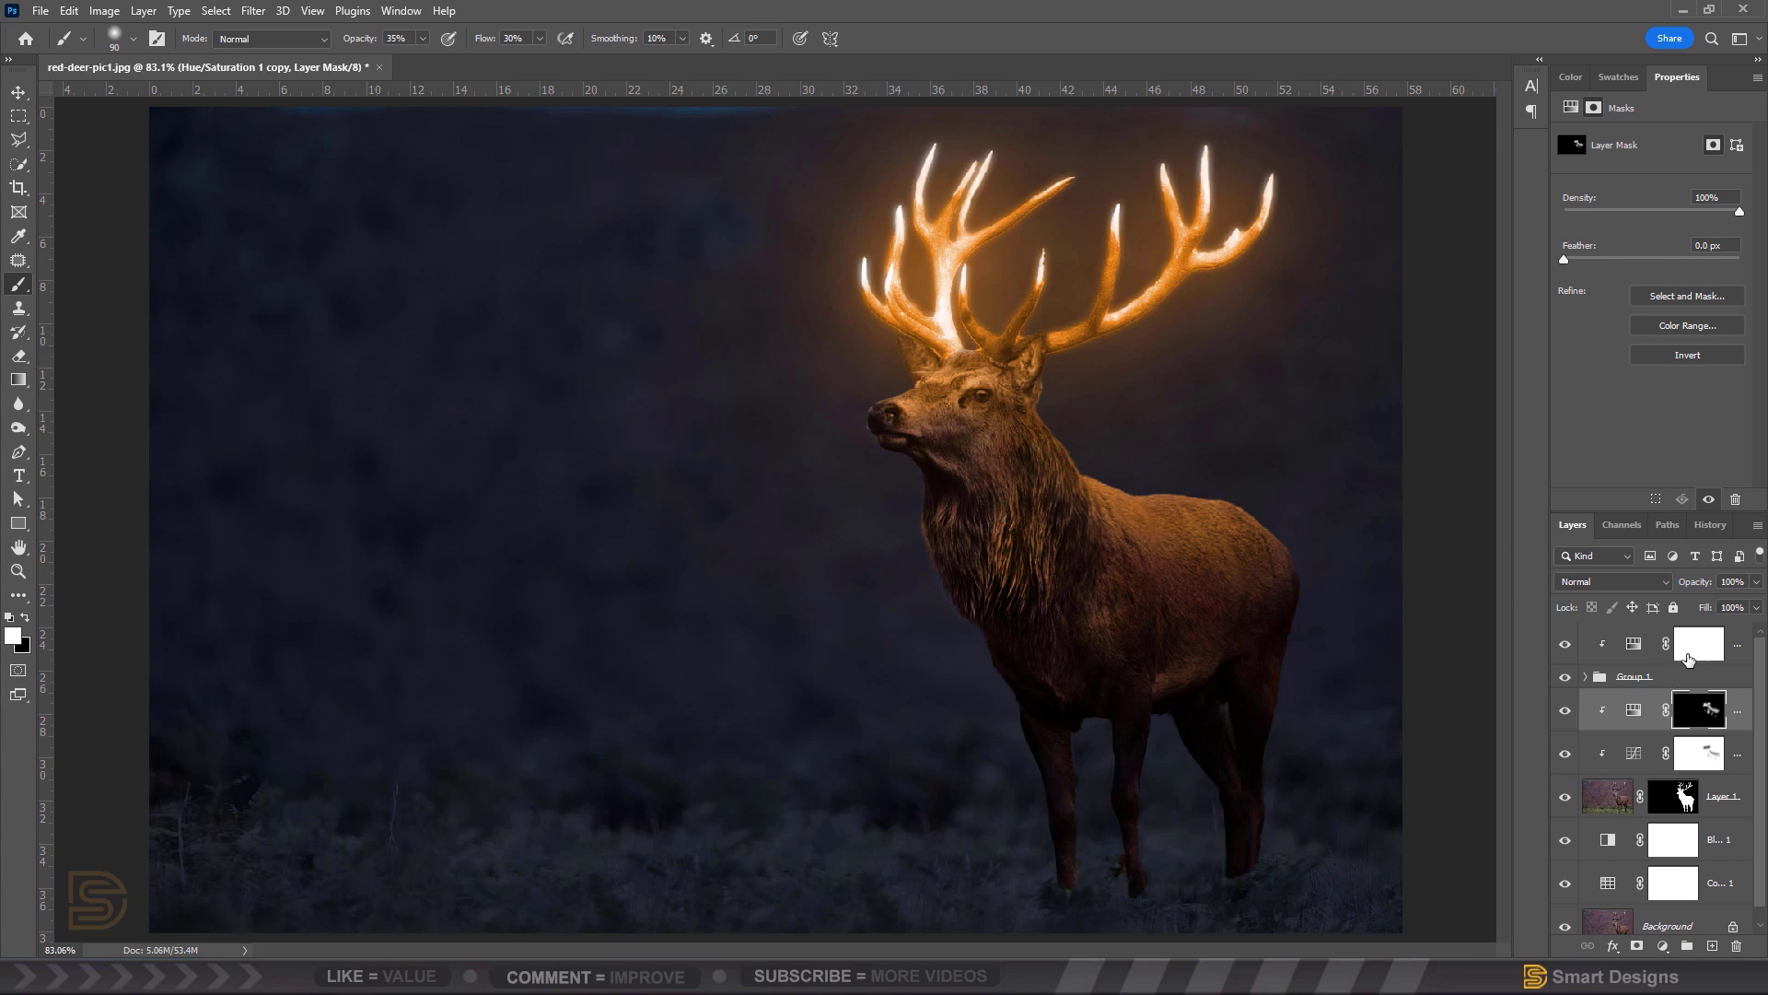
- Open mittermeier.jpg, copy its star image into the deer document above the top Hue/Saturation layer, and close the source image
click(1739, 641)
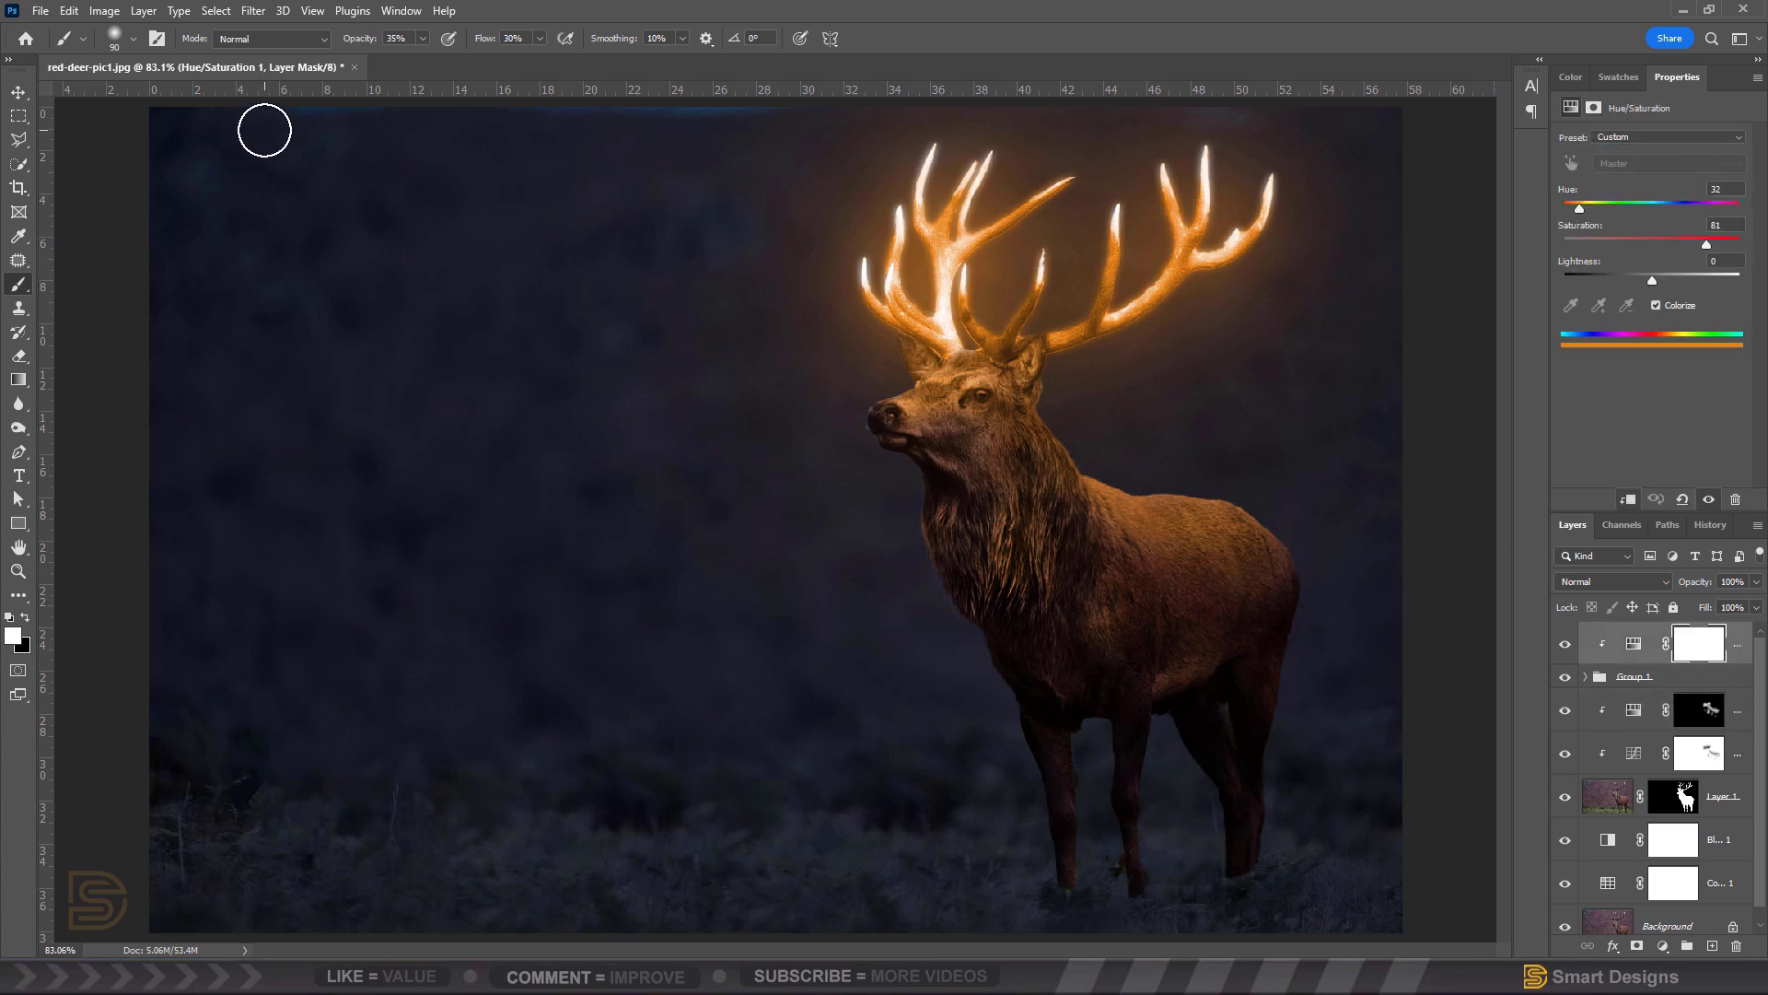
key(ctrl+o)
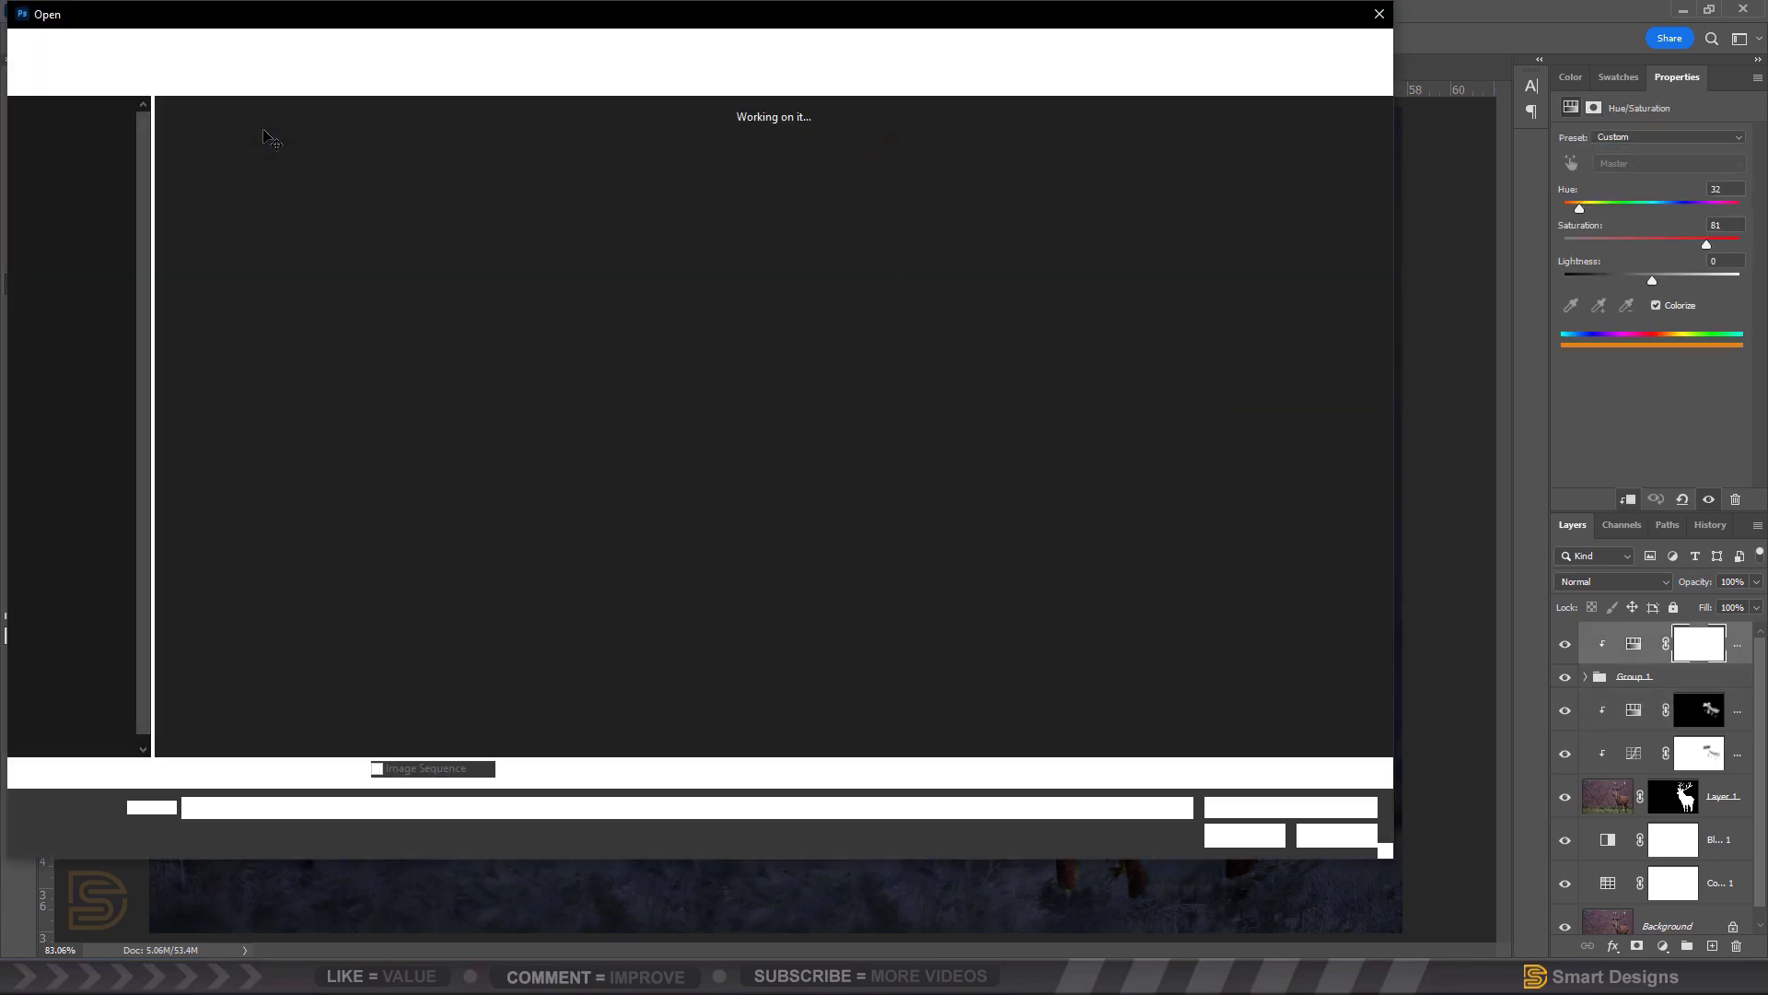
double_click(425, 169)
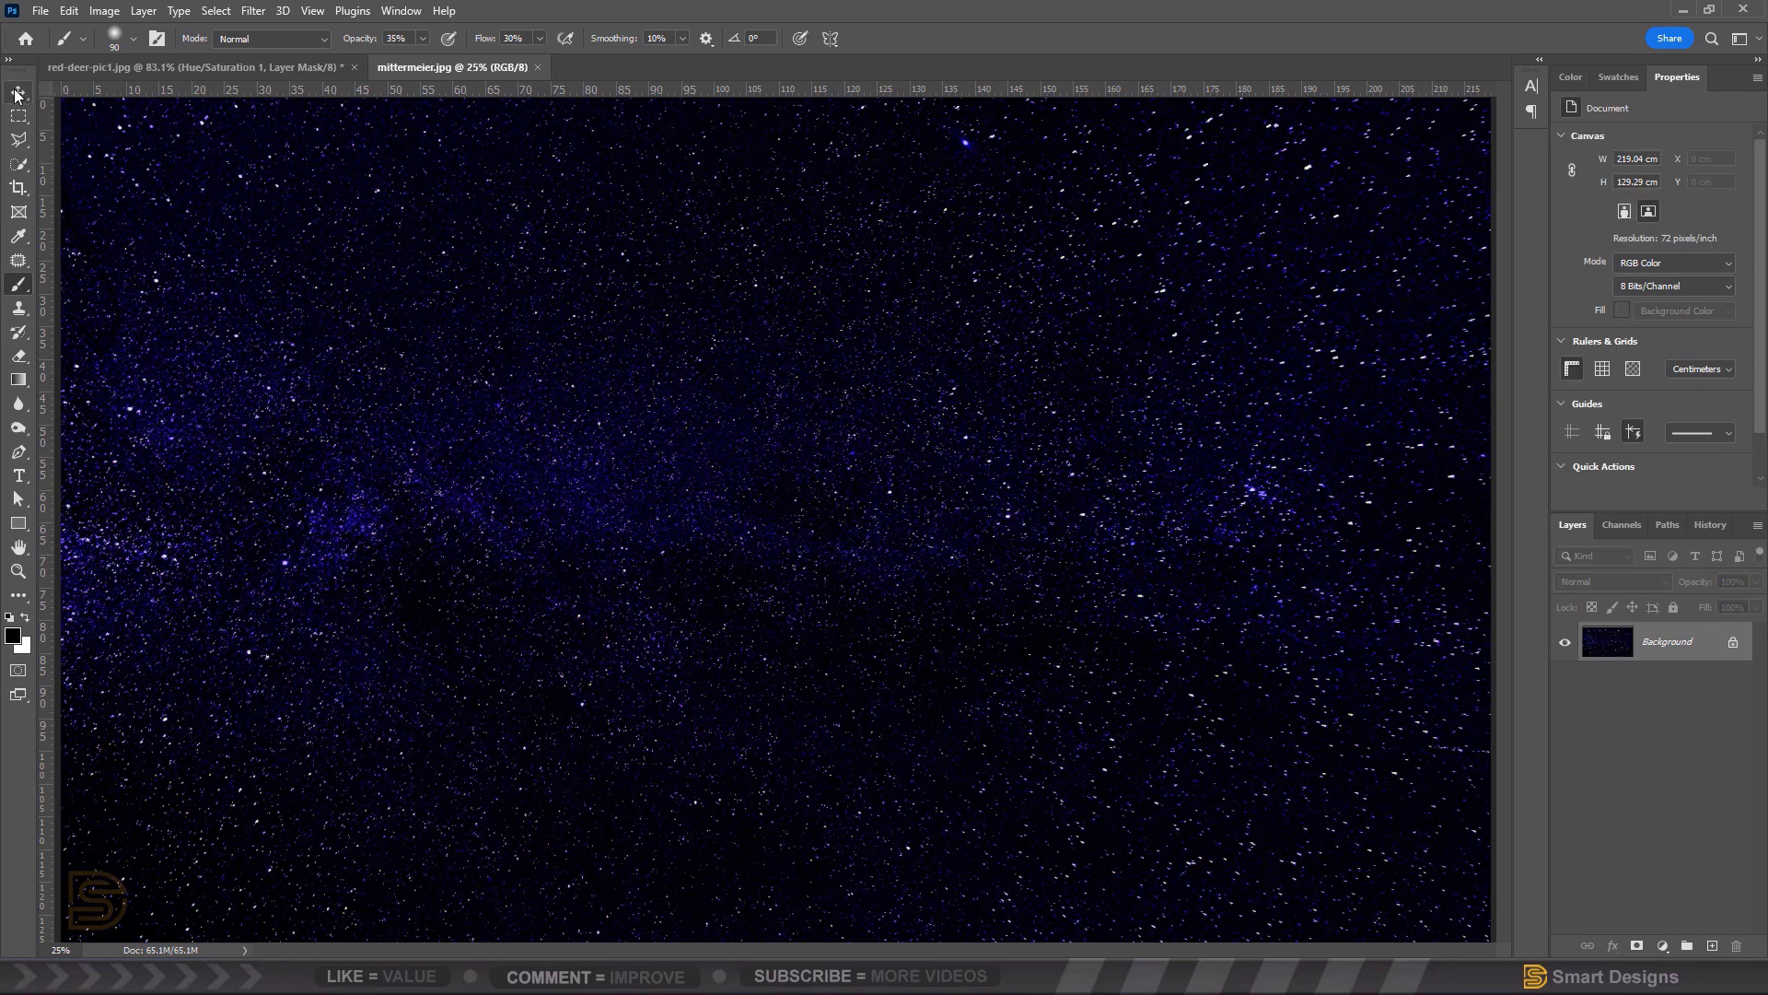
click(19, 93)
drag(451, 65, 309, 486)
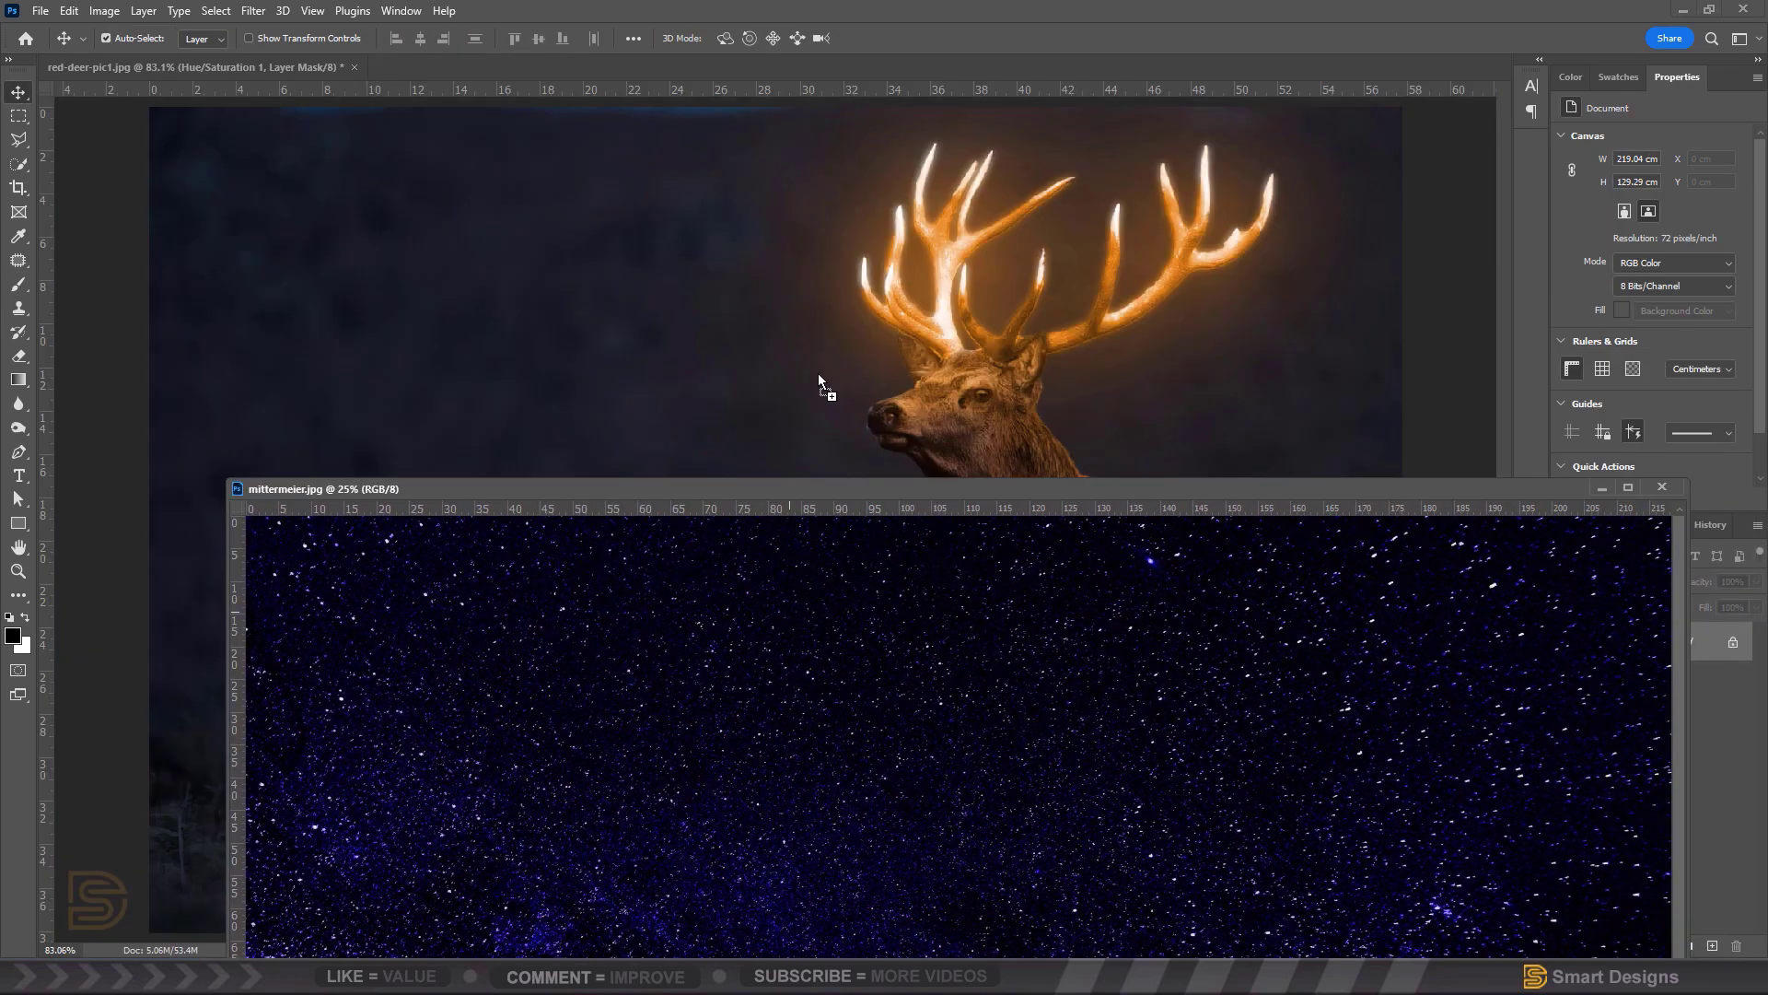
drag(818, 373, 817, 373)
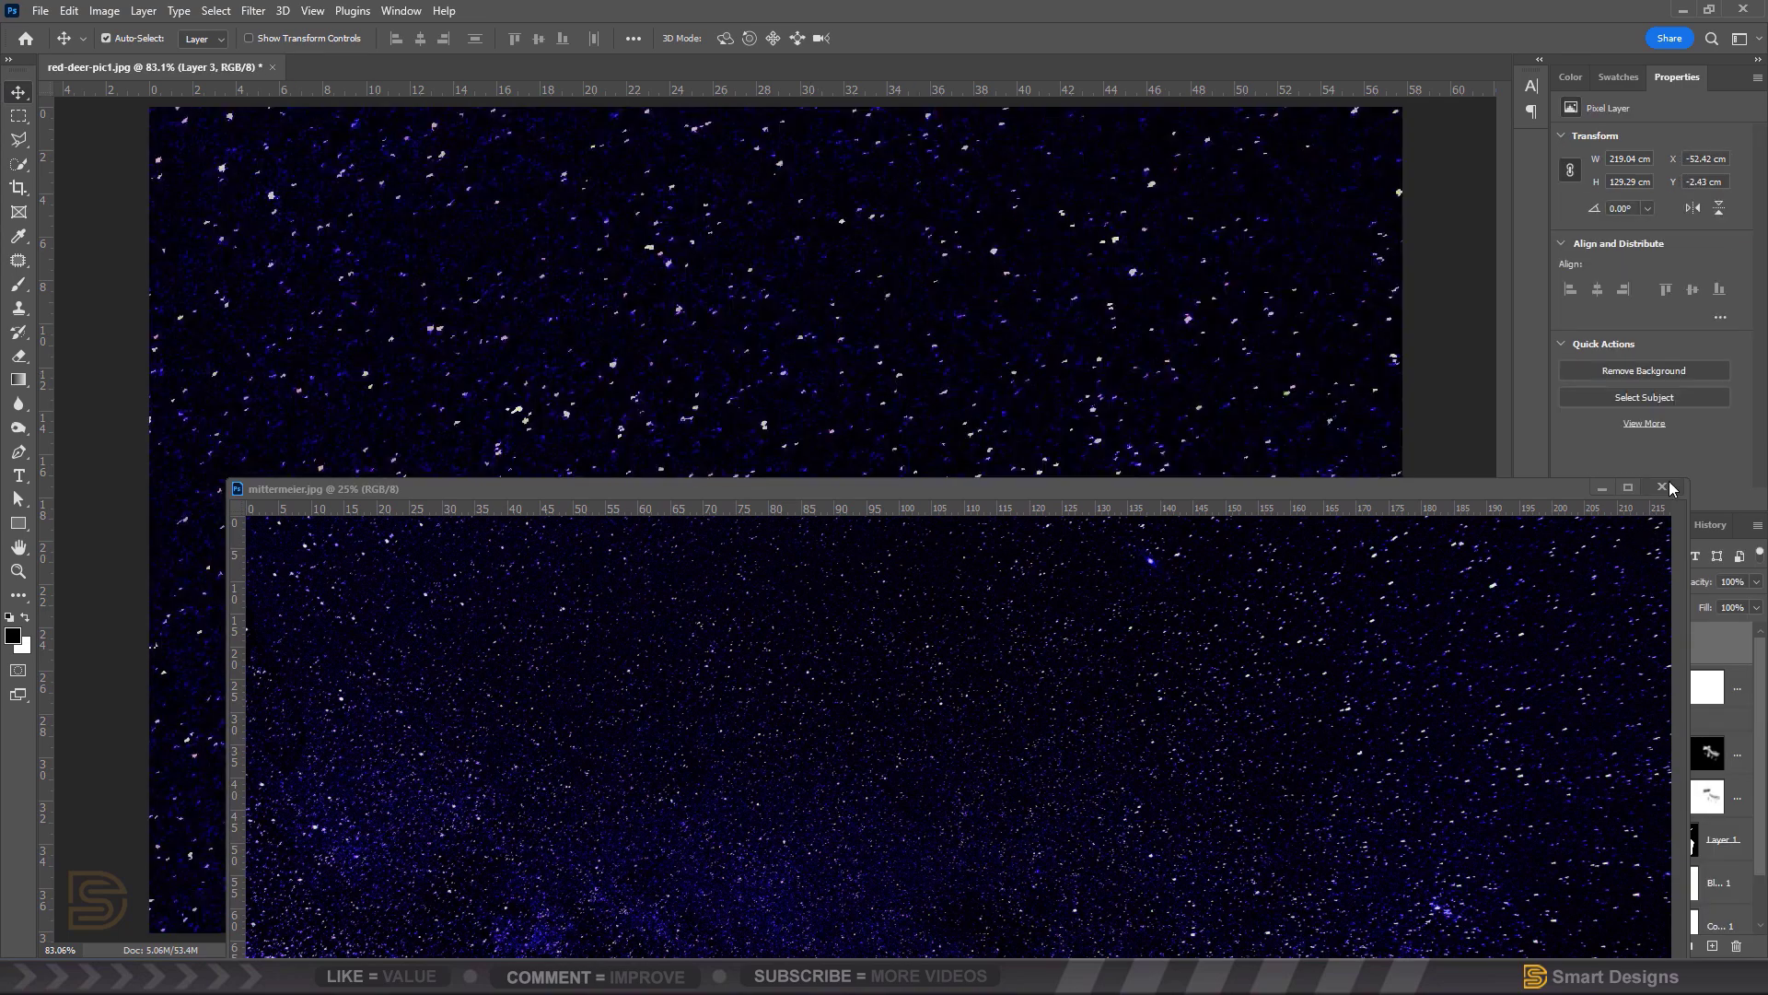
click(1665, 484)
- Shrink the star layer to about 33% width and 41% height and move it over the deer picture
key(ctrl+t)
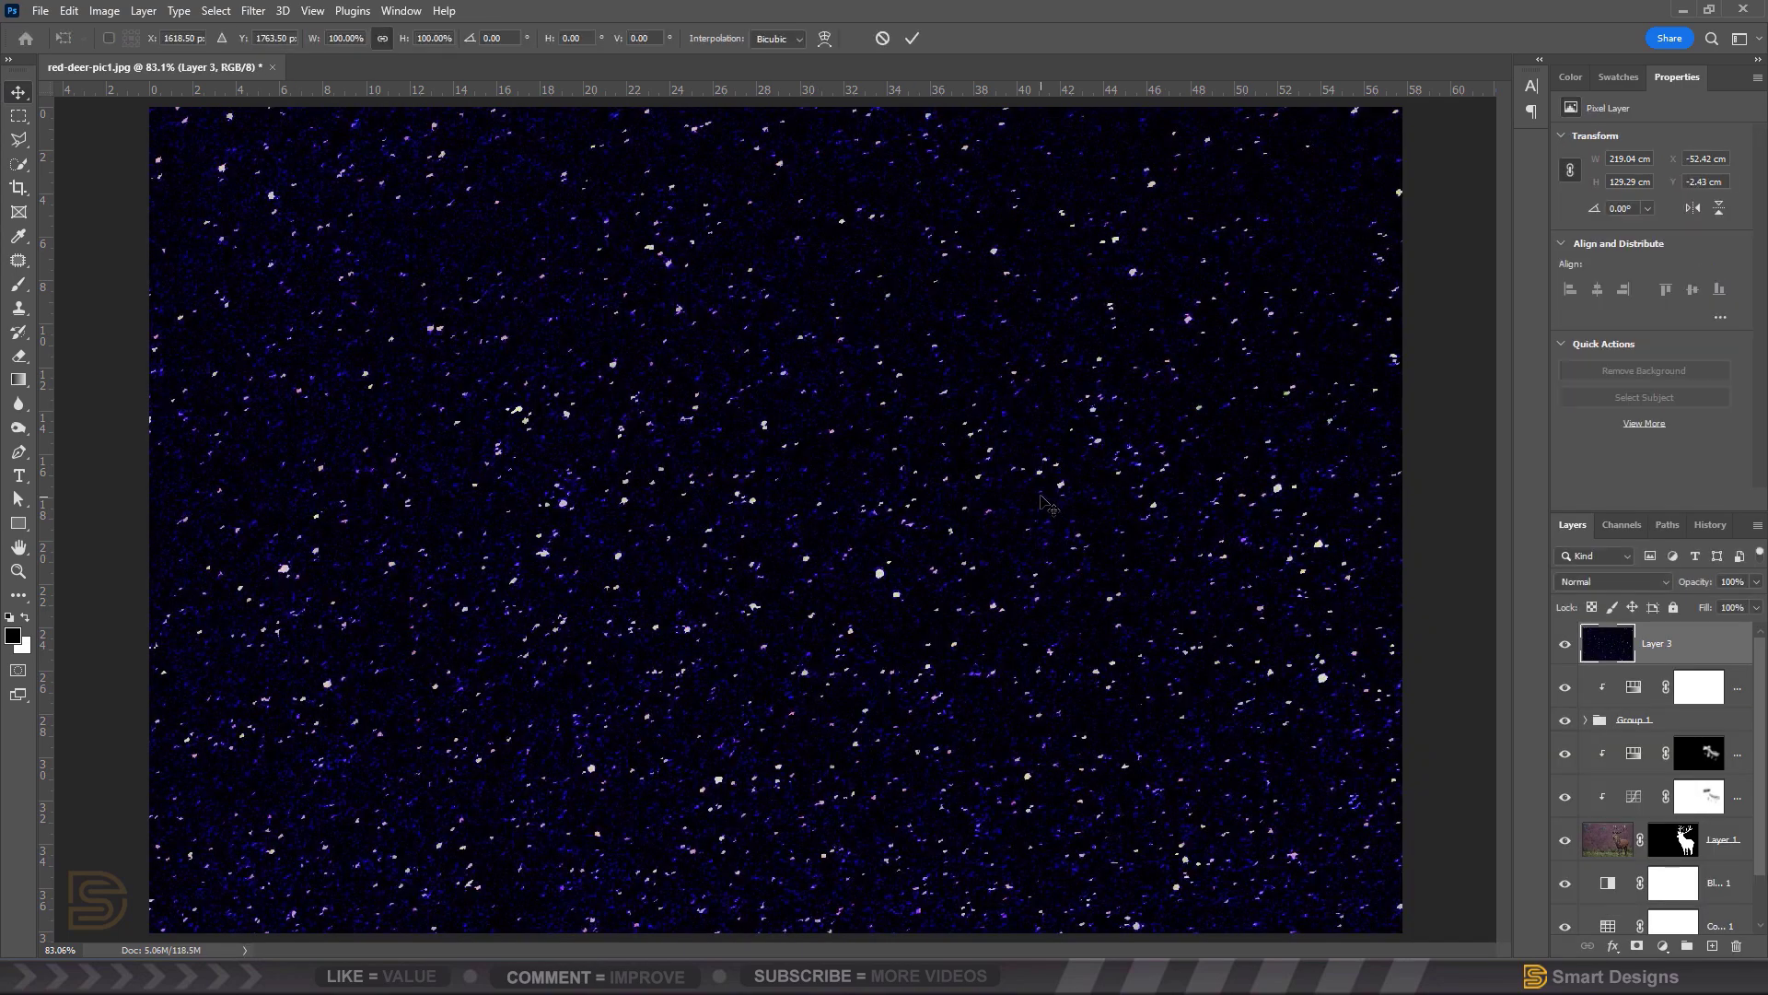
key(ctrl+0)
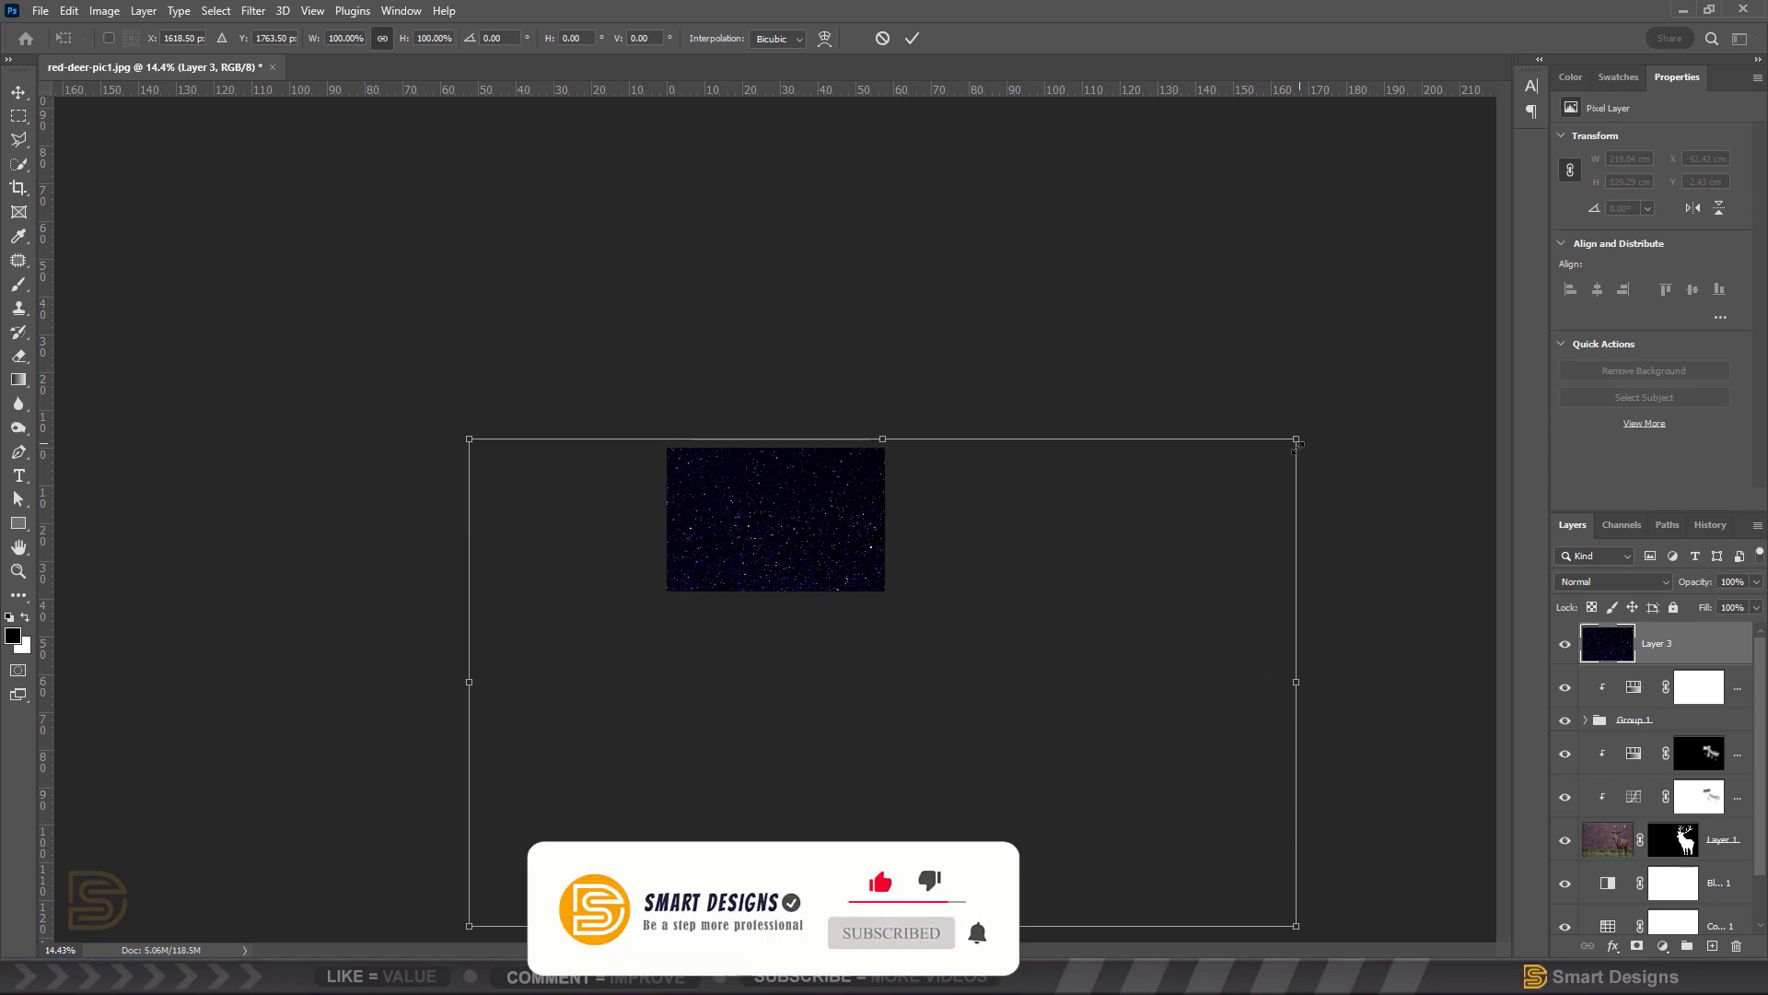
drag(1297, 445, 1019, 590)
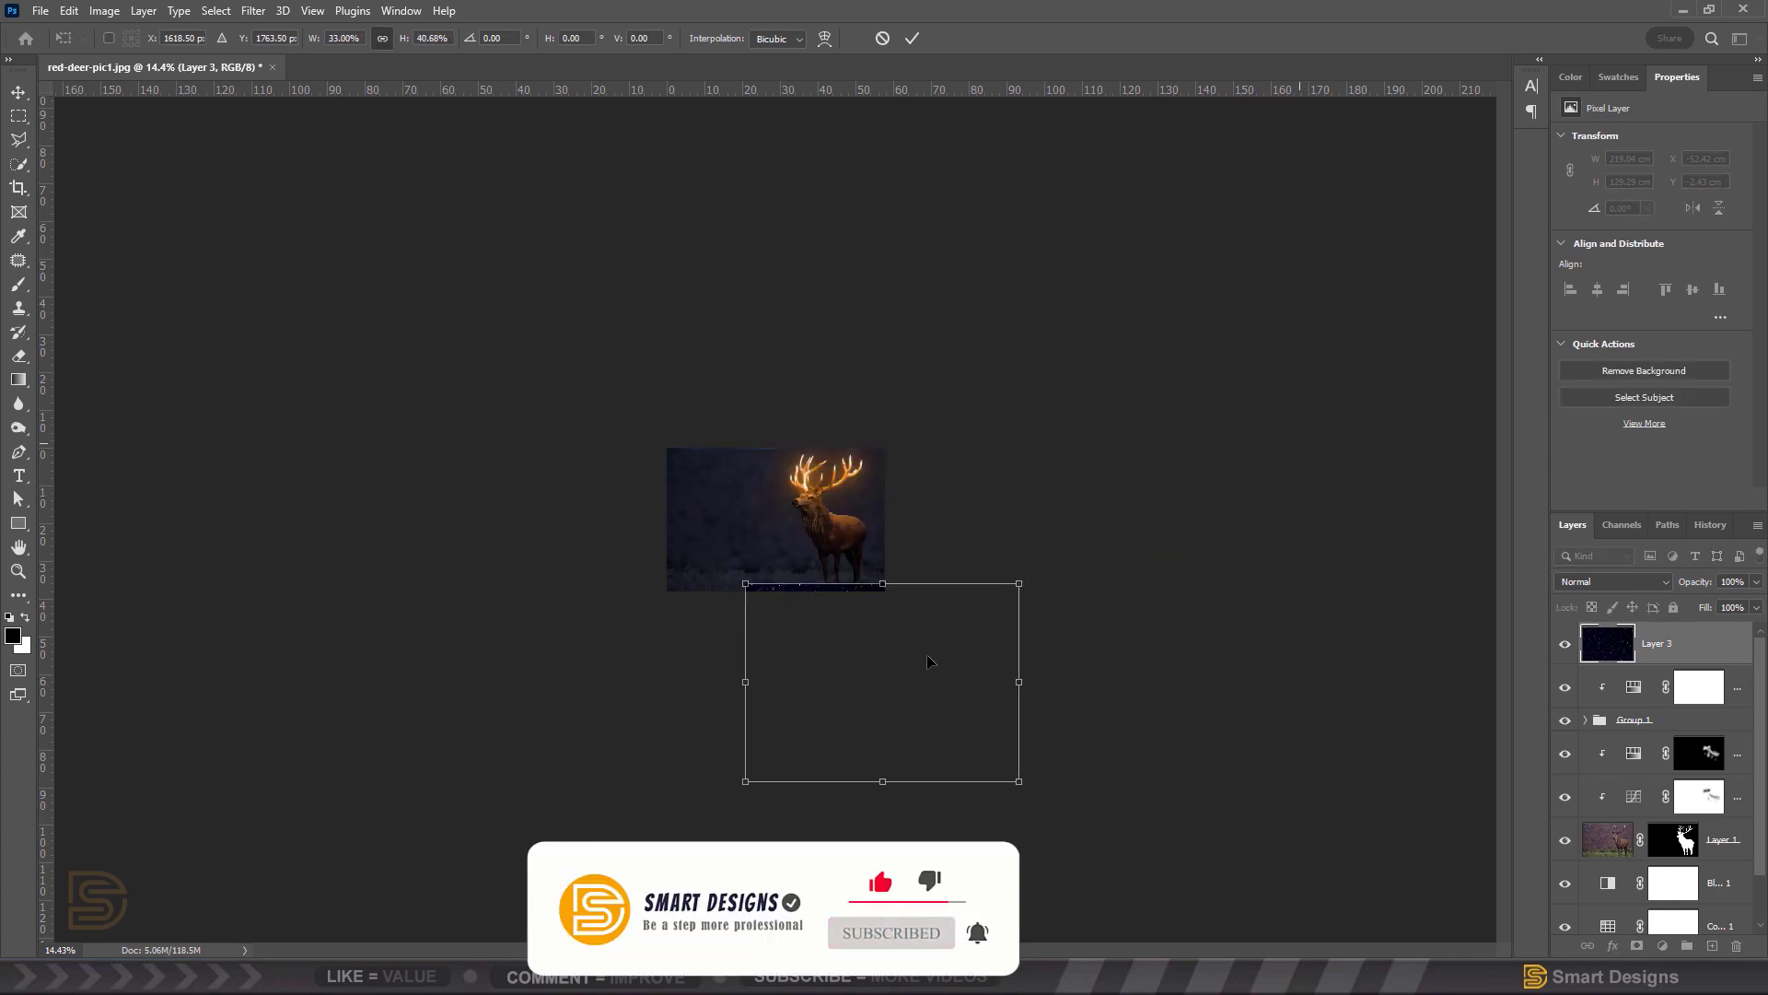
drag(927, 661, 838, 490)
key(ctrl+plus)
key(ctrl+plus)
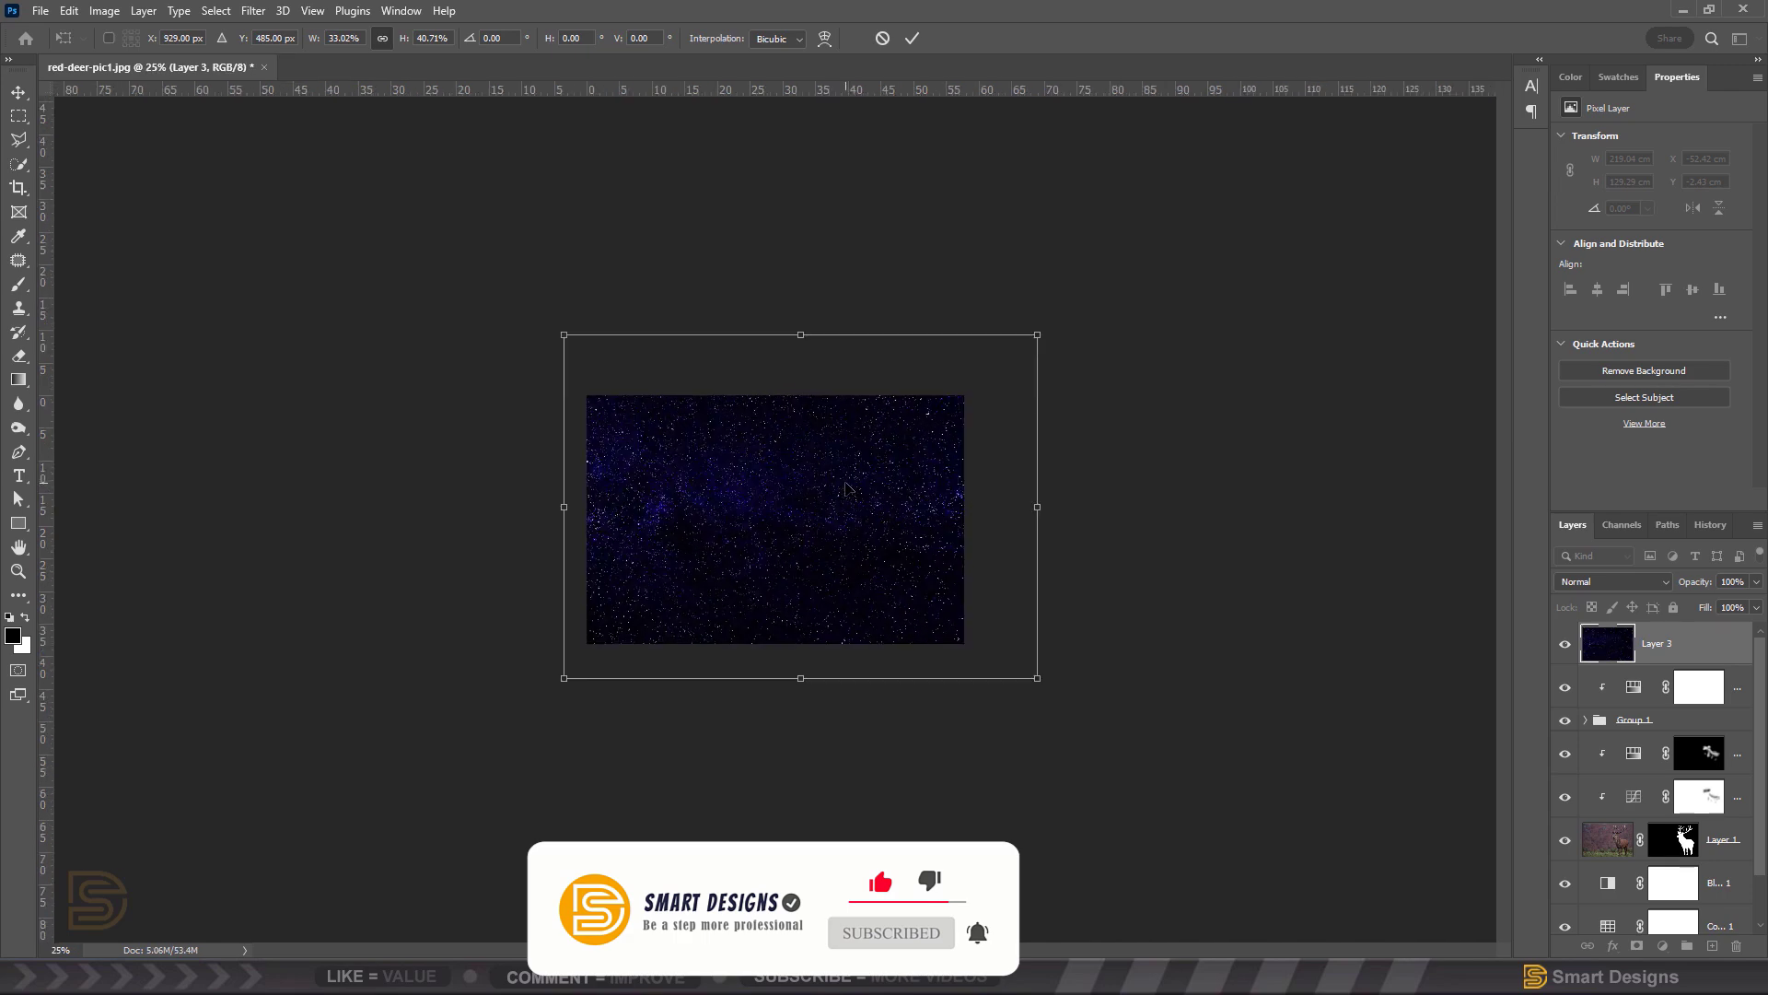
- Scale the star layer to about 16% width and 18% height, position it over the antlers, and apply the transform
drag(1038, 336, 918, 430)
drag(866, 505, 919, 446)
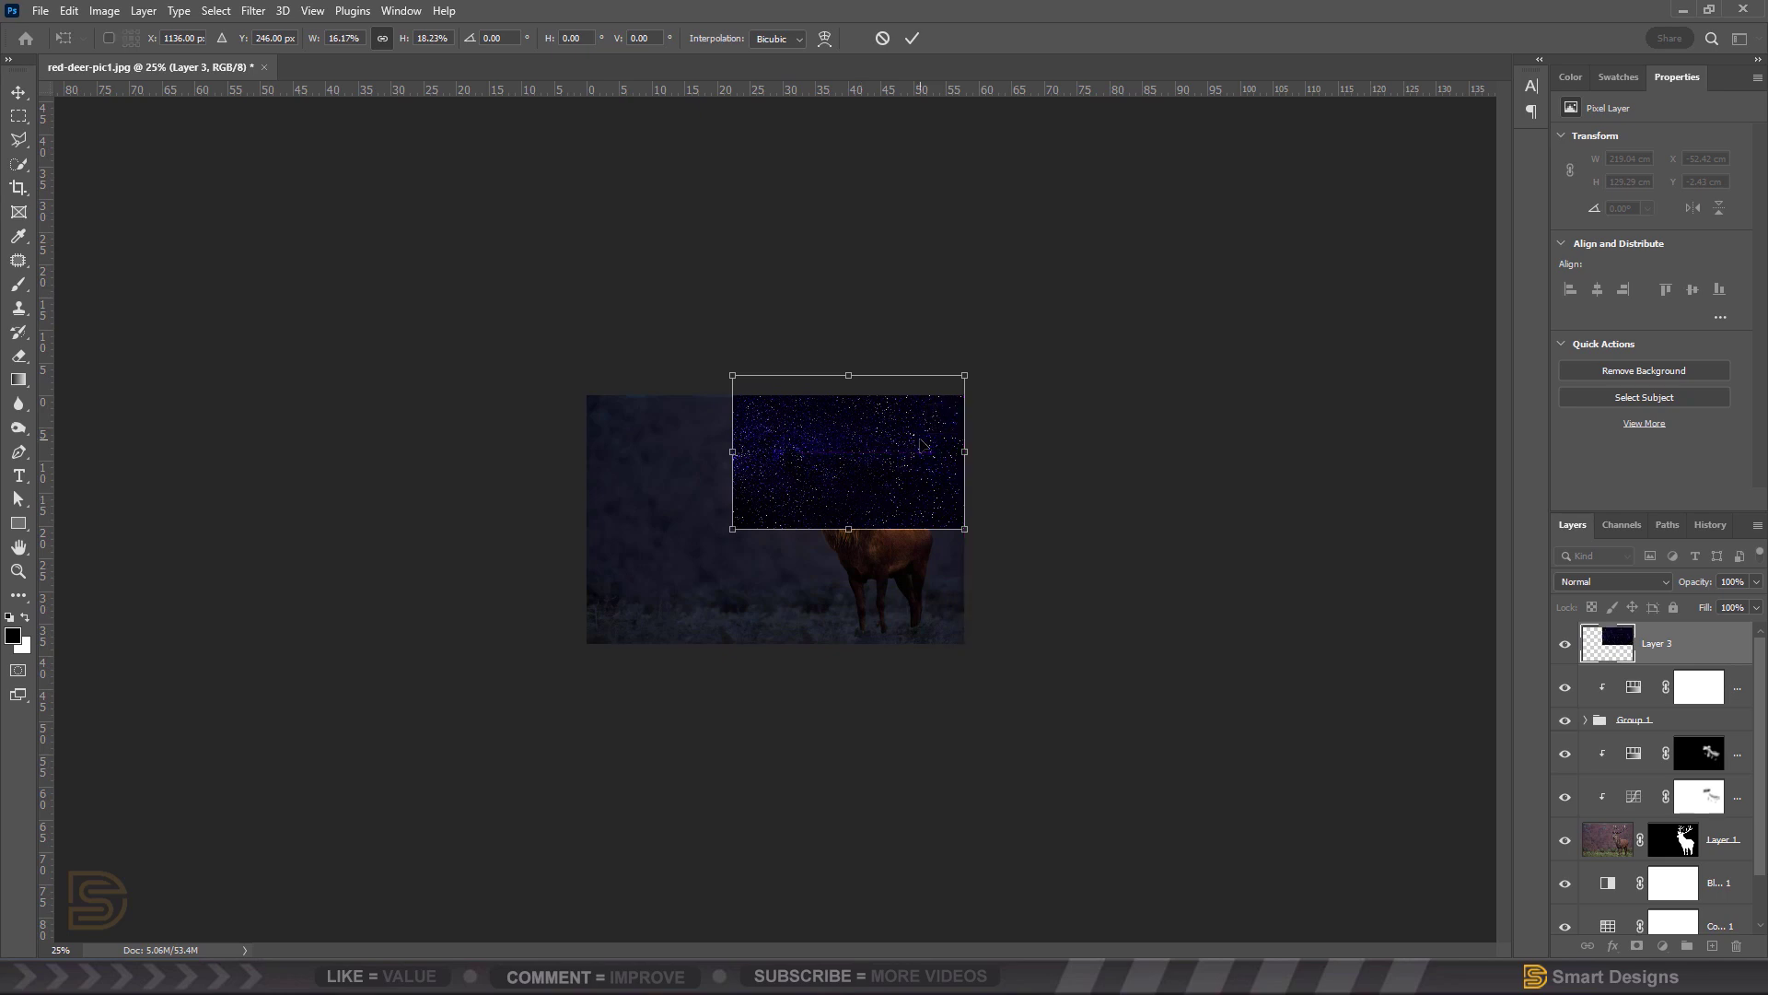
key(ctrl+plus)
key(ctrl+plus)
key(ctrl+plus)
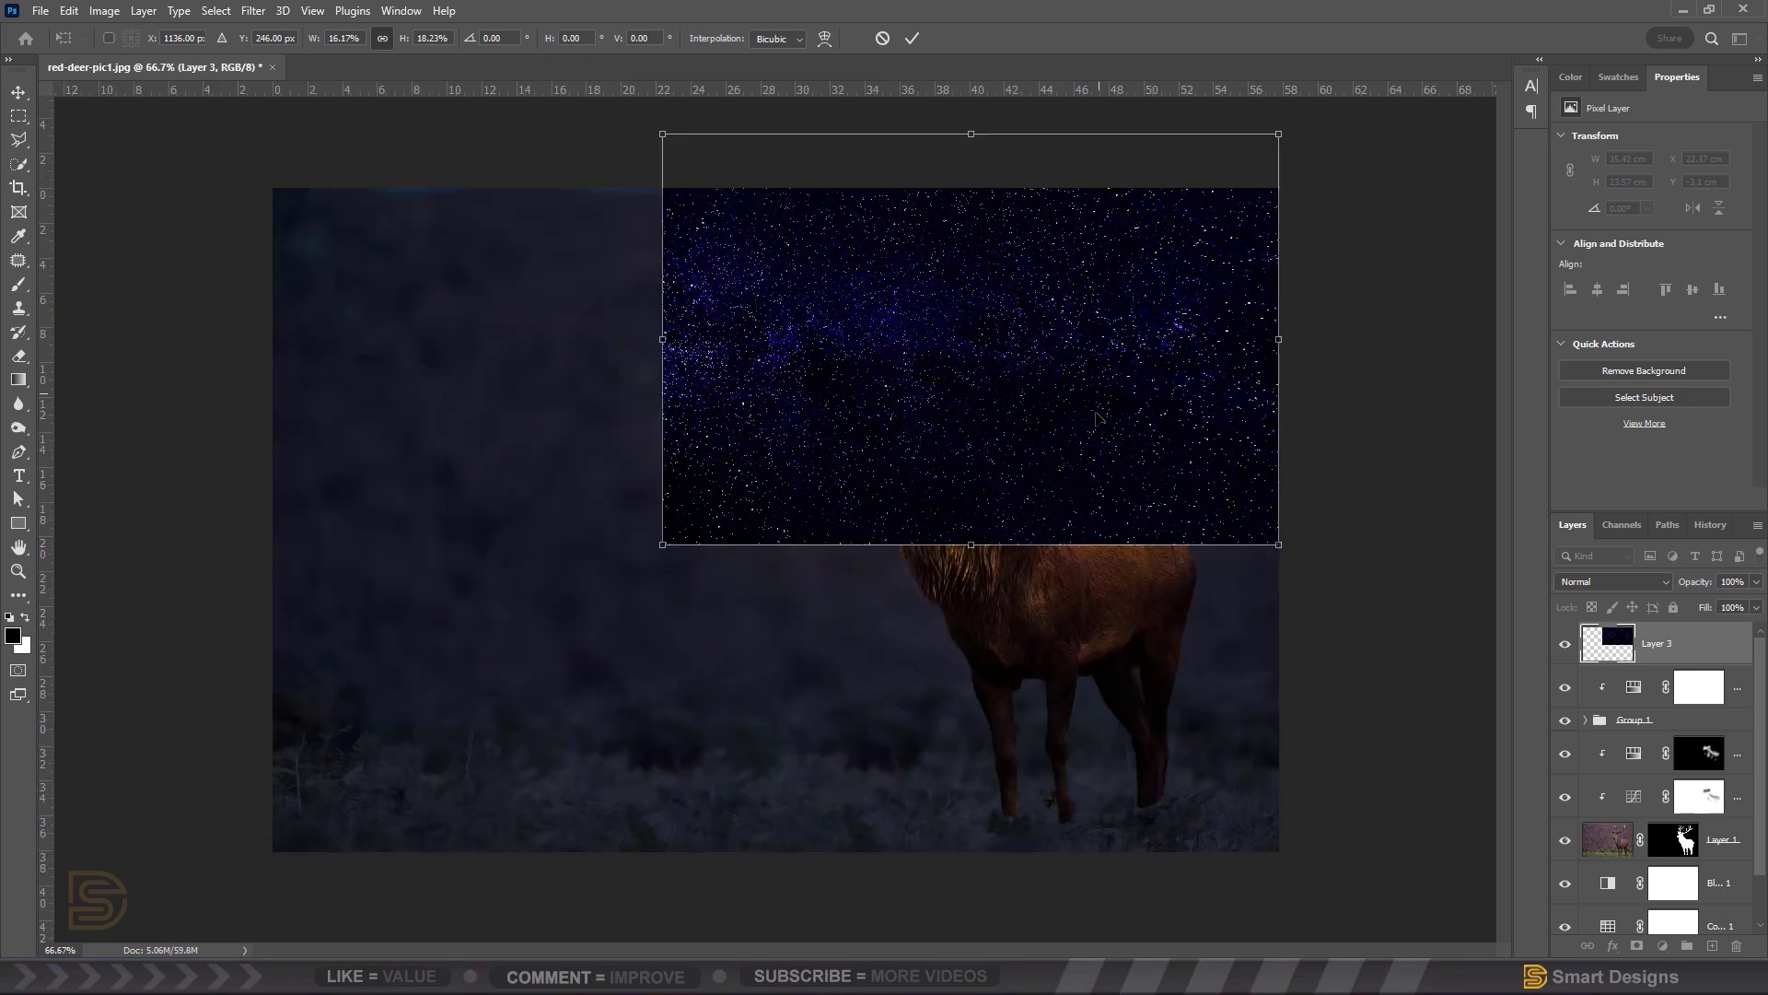
drag(1096, 418, 1049, 421)
key(Return)
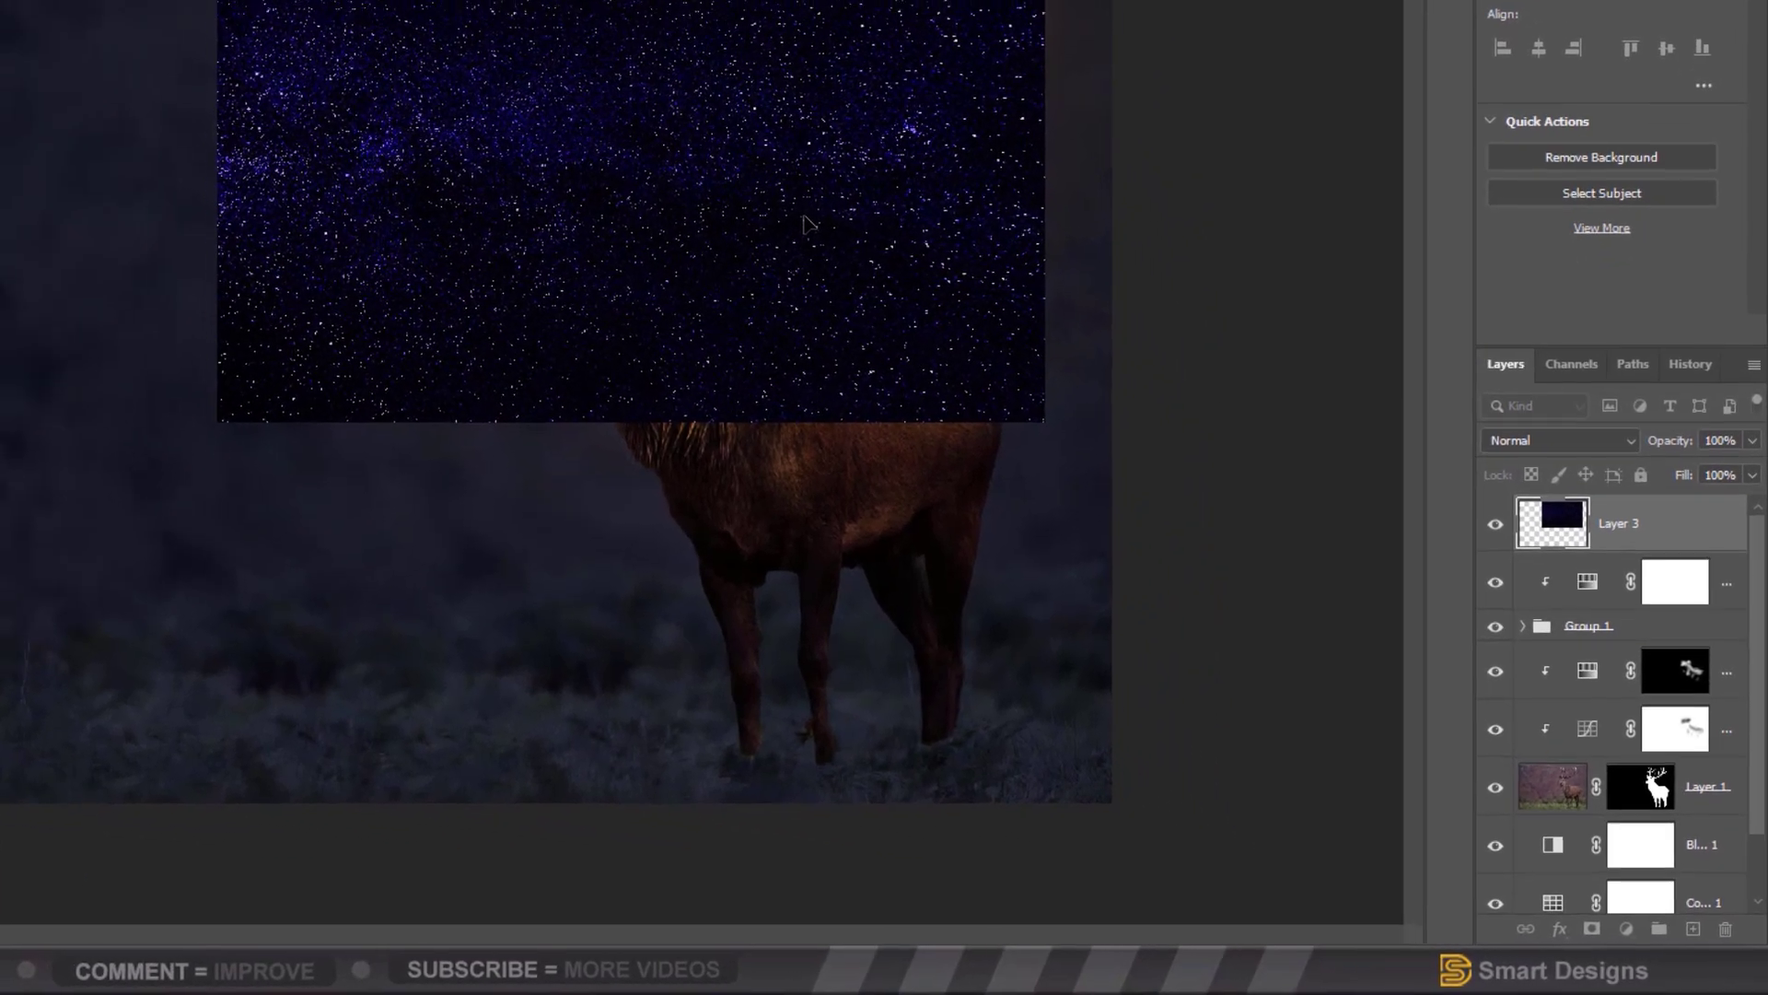
- Set the star layer's blend mode to Screen and shift the stars slightly up around the antlers
click(1567, 448)
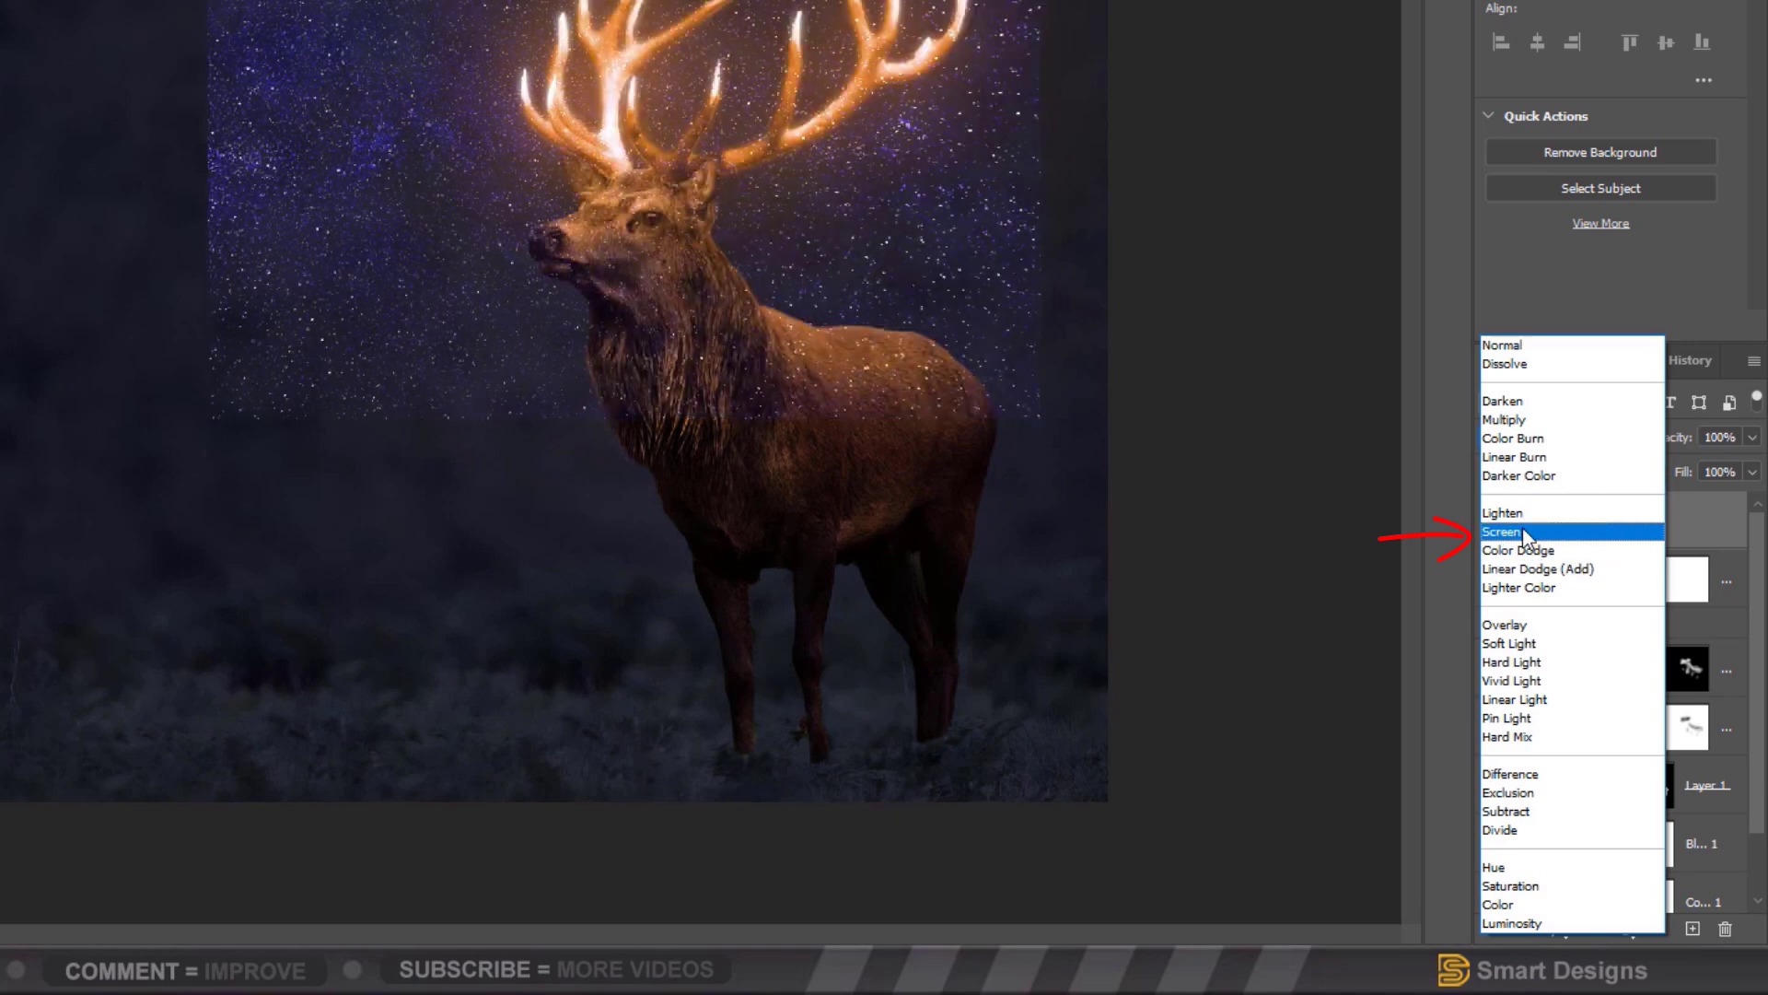
click(1522, 532)
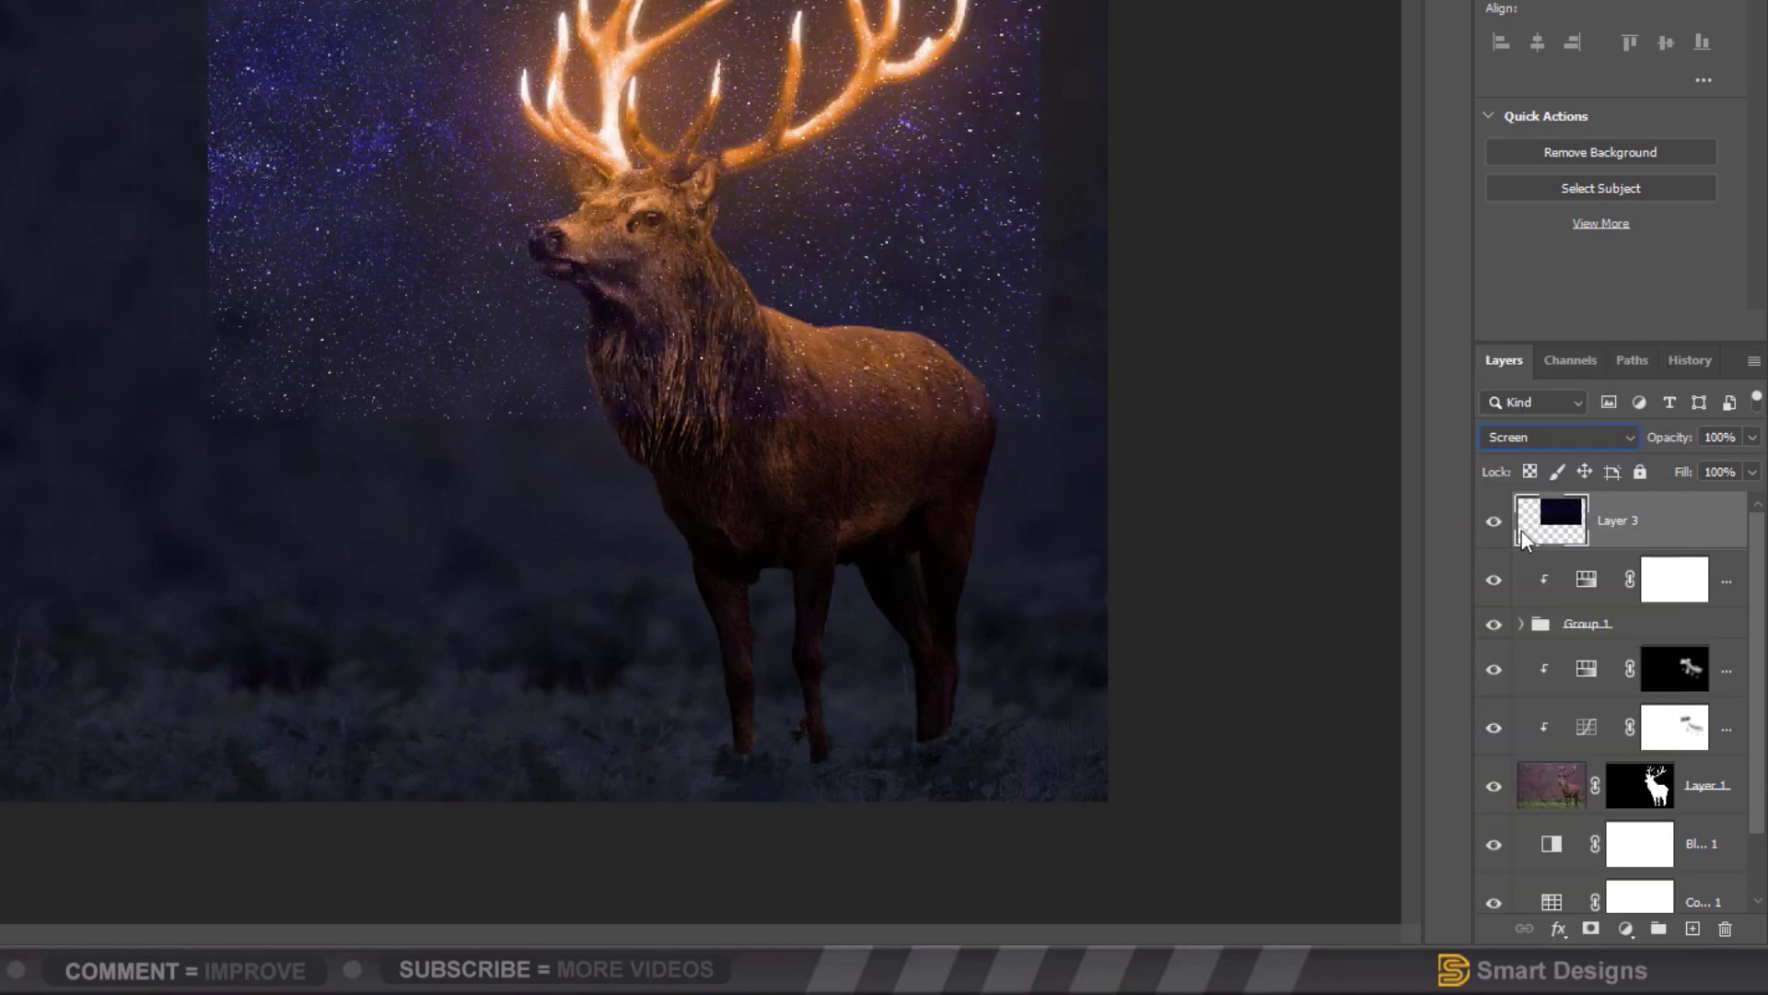
drag(884, 189, 868, 159)
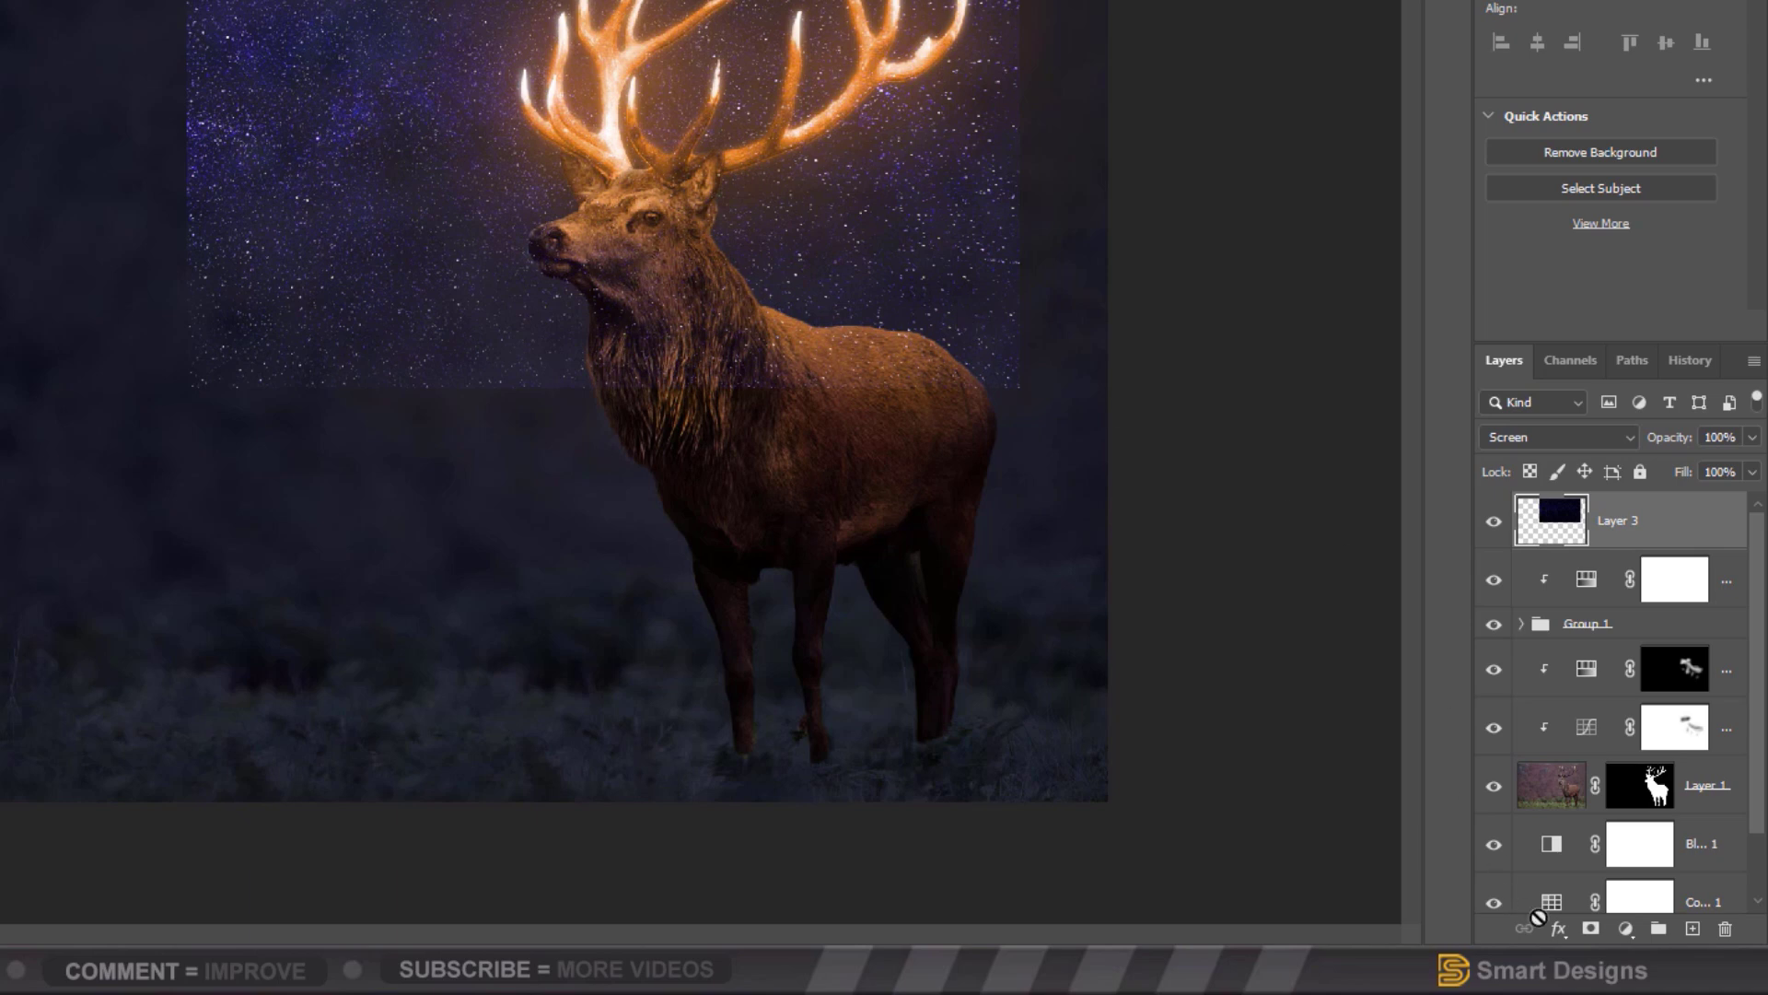
- Add a layer mask to the star layer and invert it to black to hide the stars
click(1592, 930)
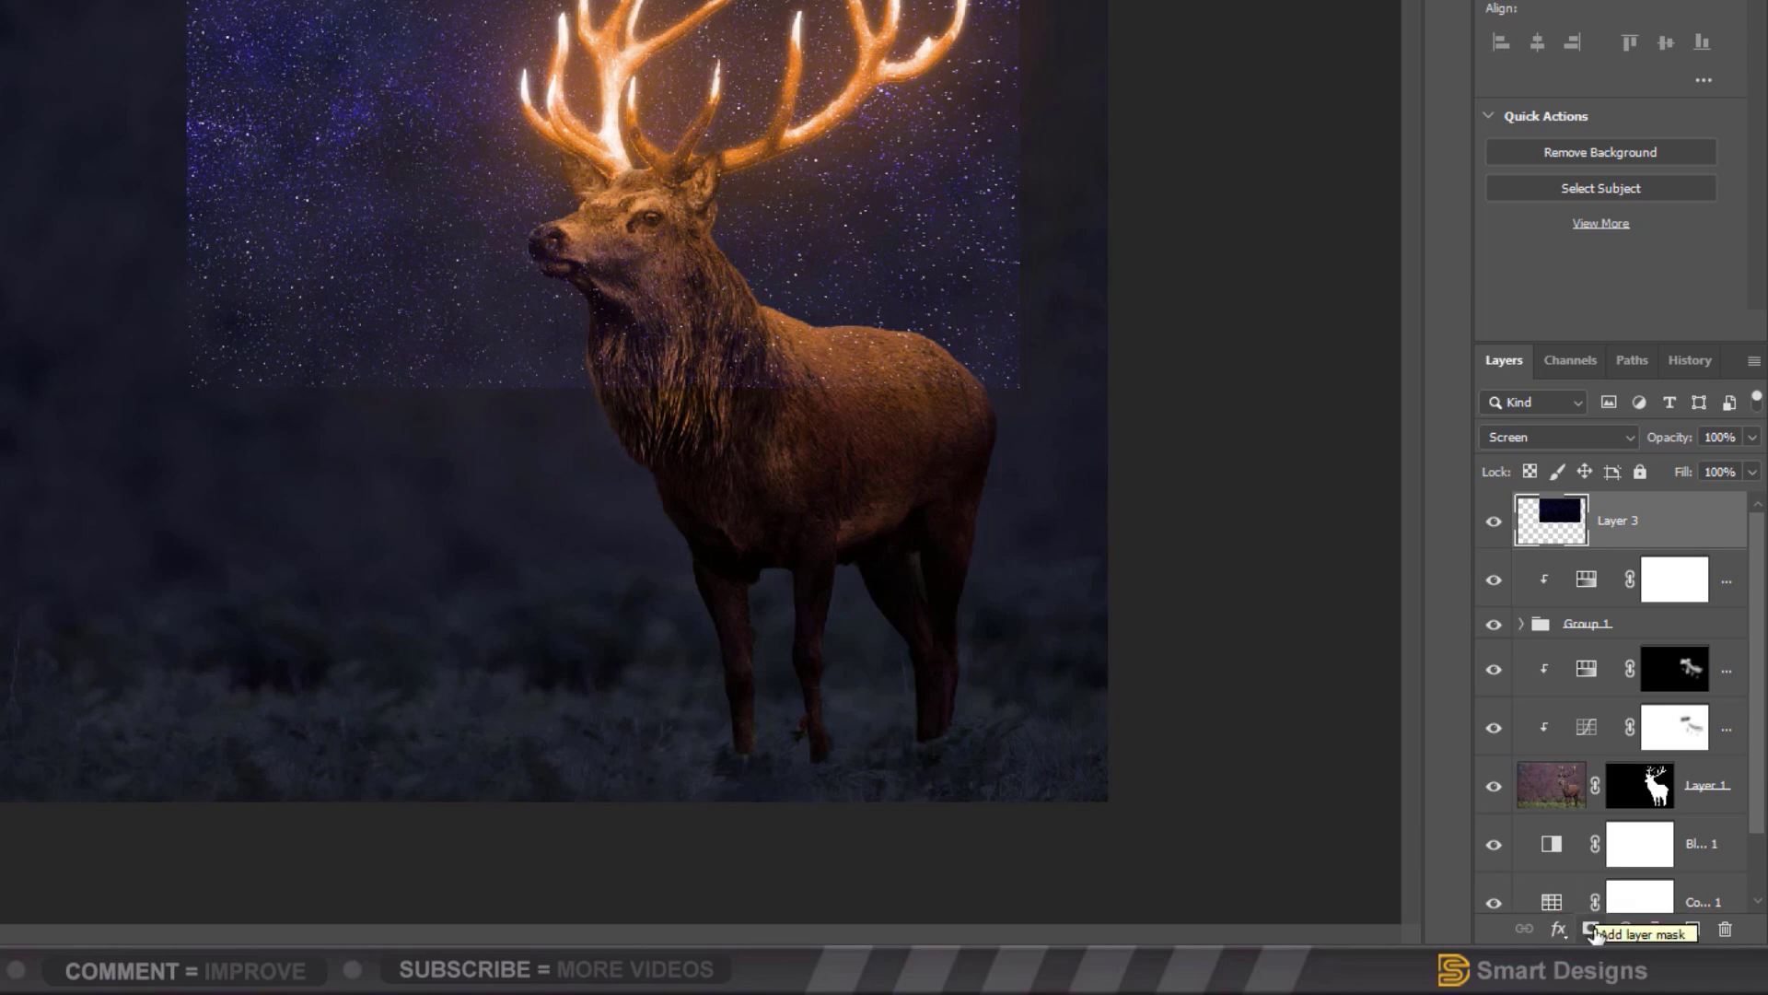
click(1629, 536)
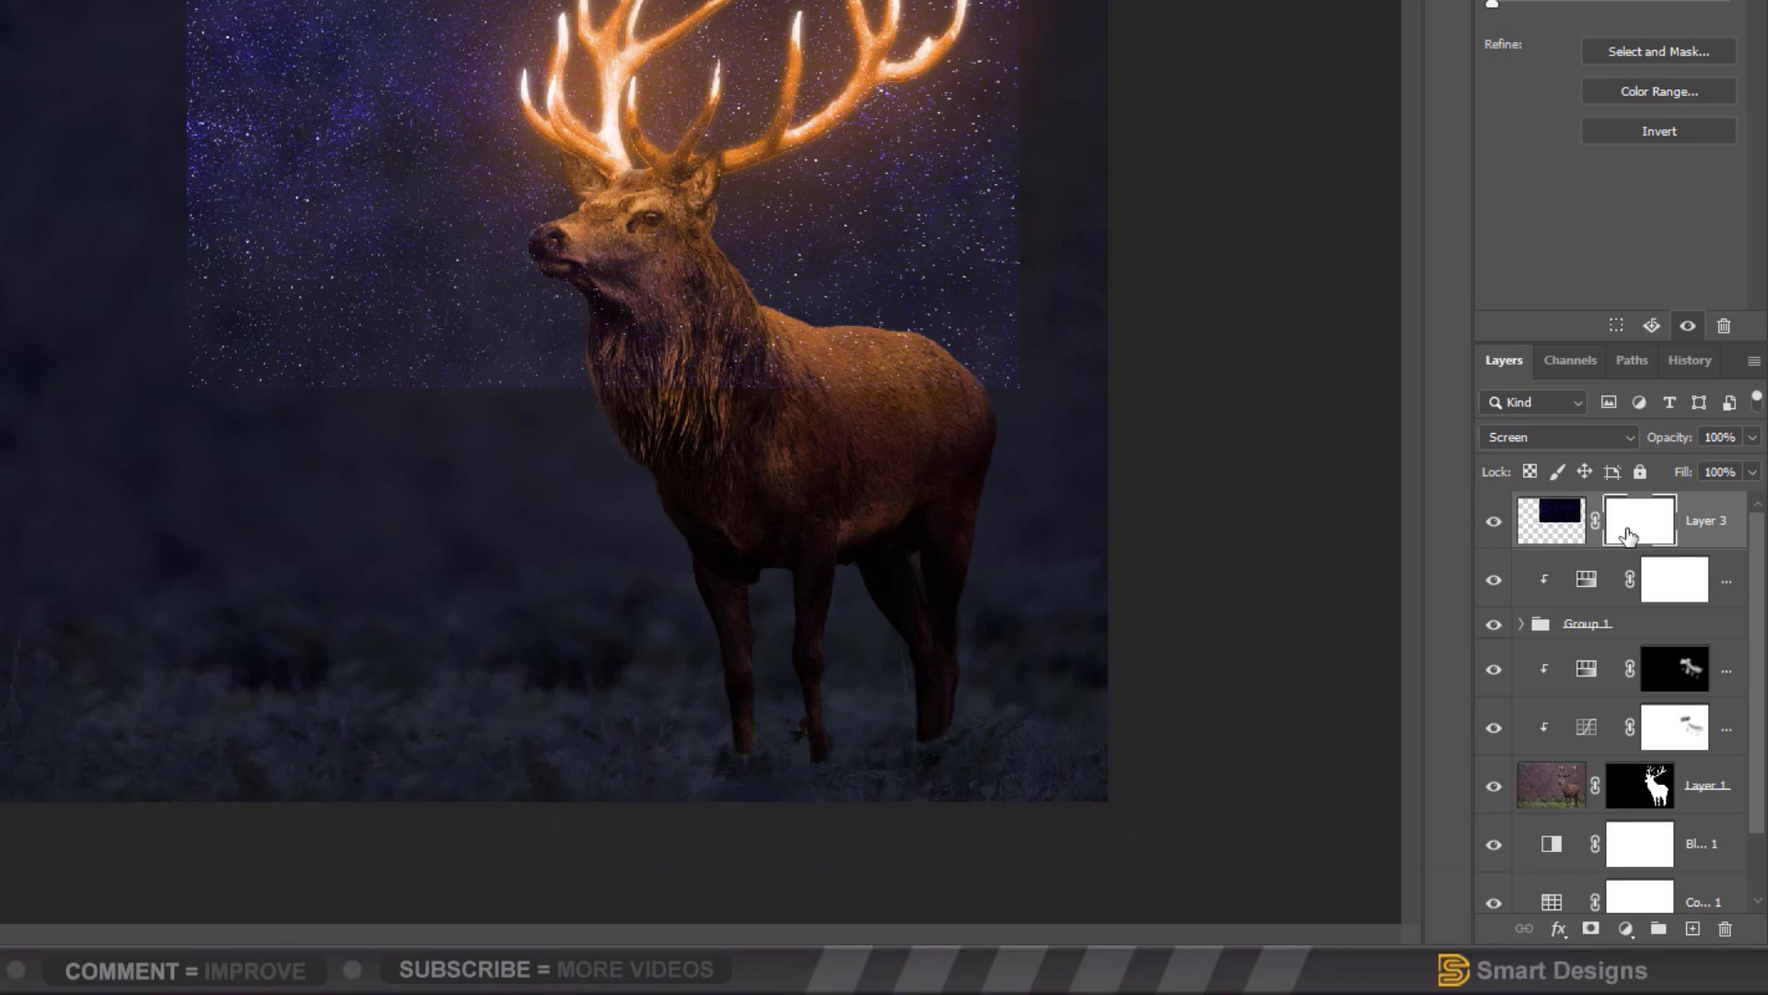
key(ctrl+i)
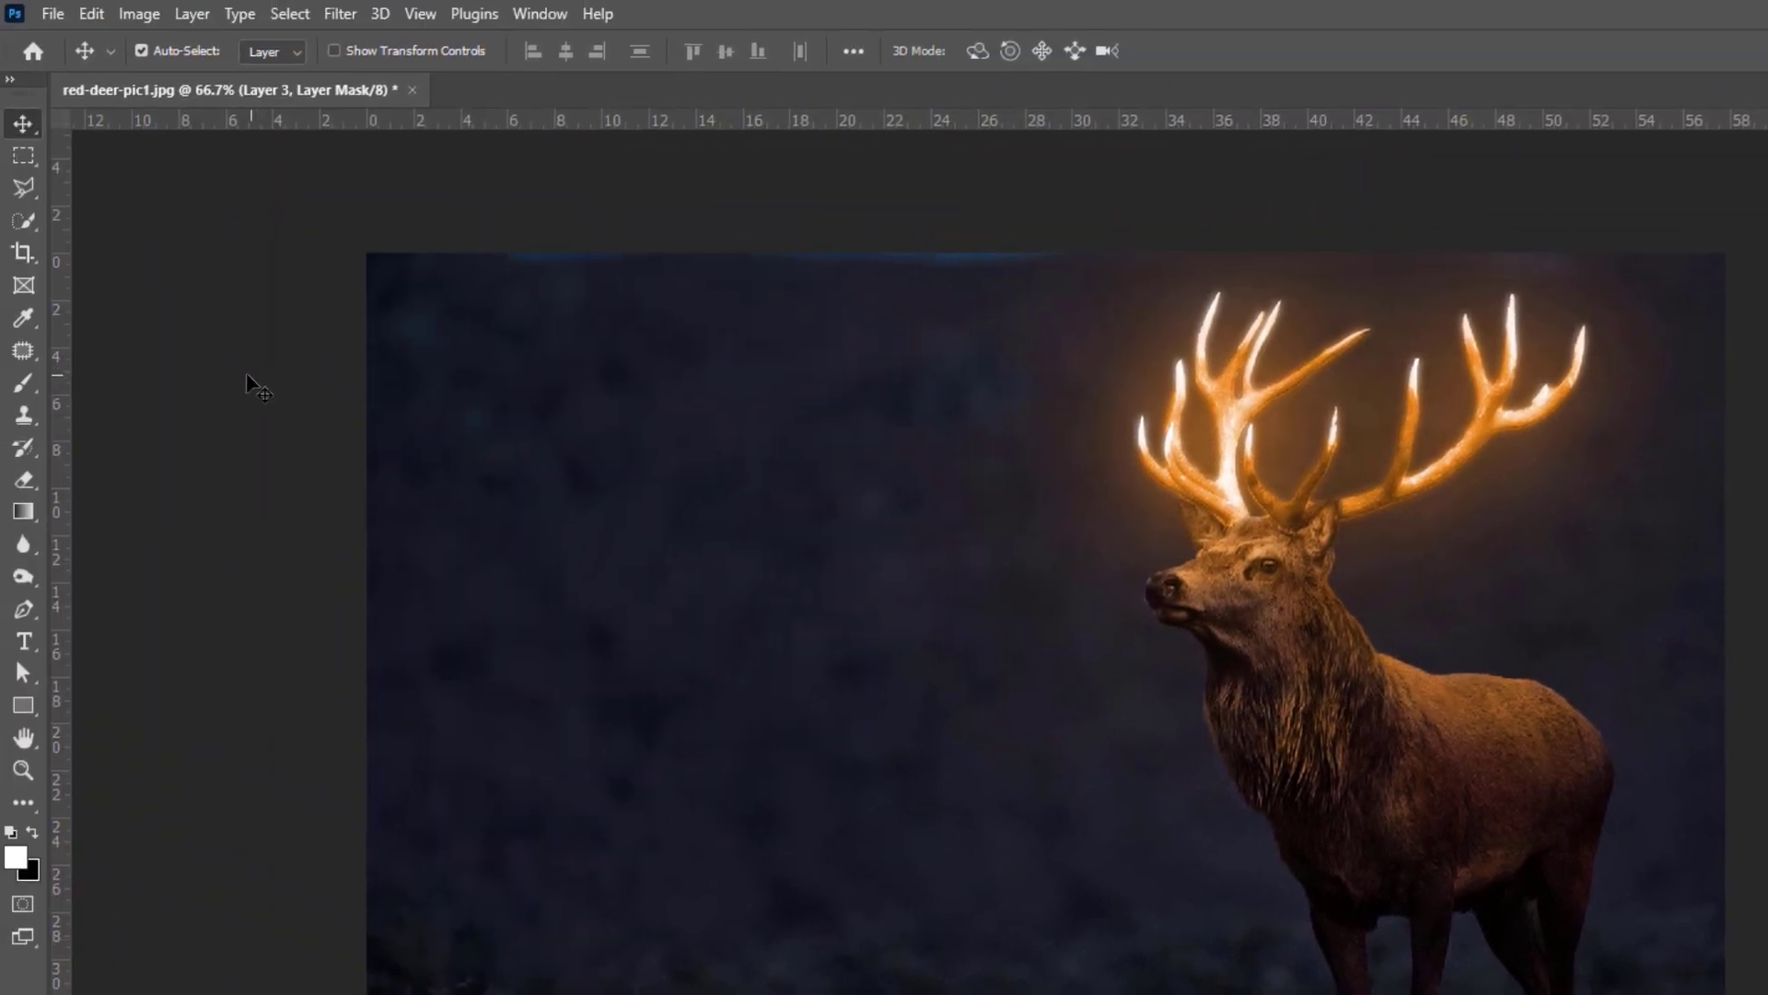
- Set up a Soft Round brush with 100% opacity and 100% flow for painting on the star layer's mask
click(23, 378)
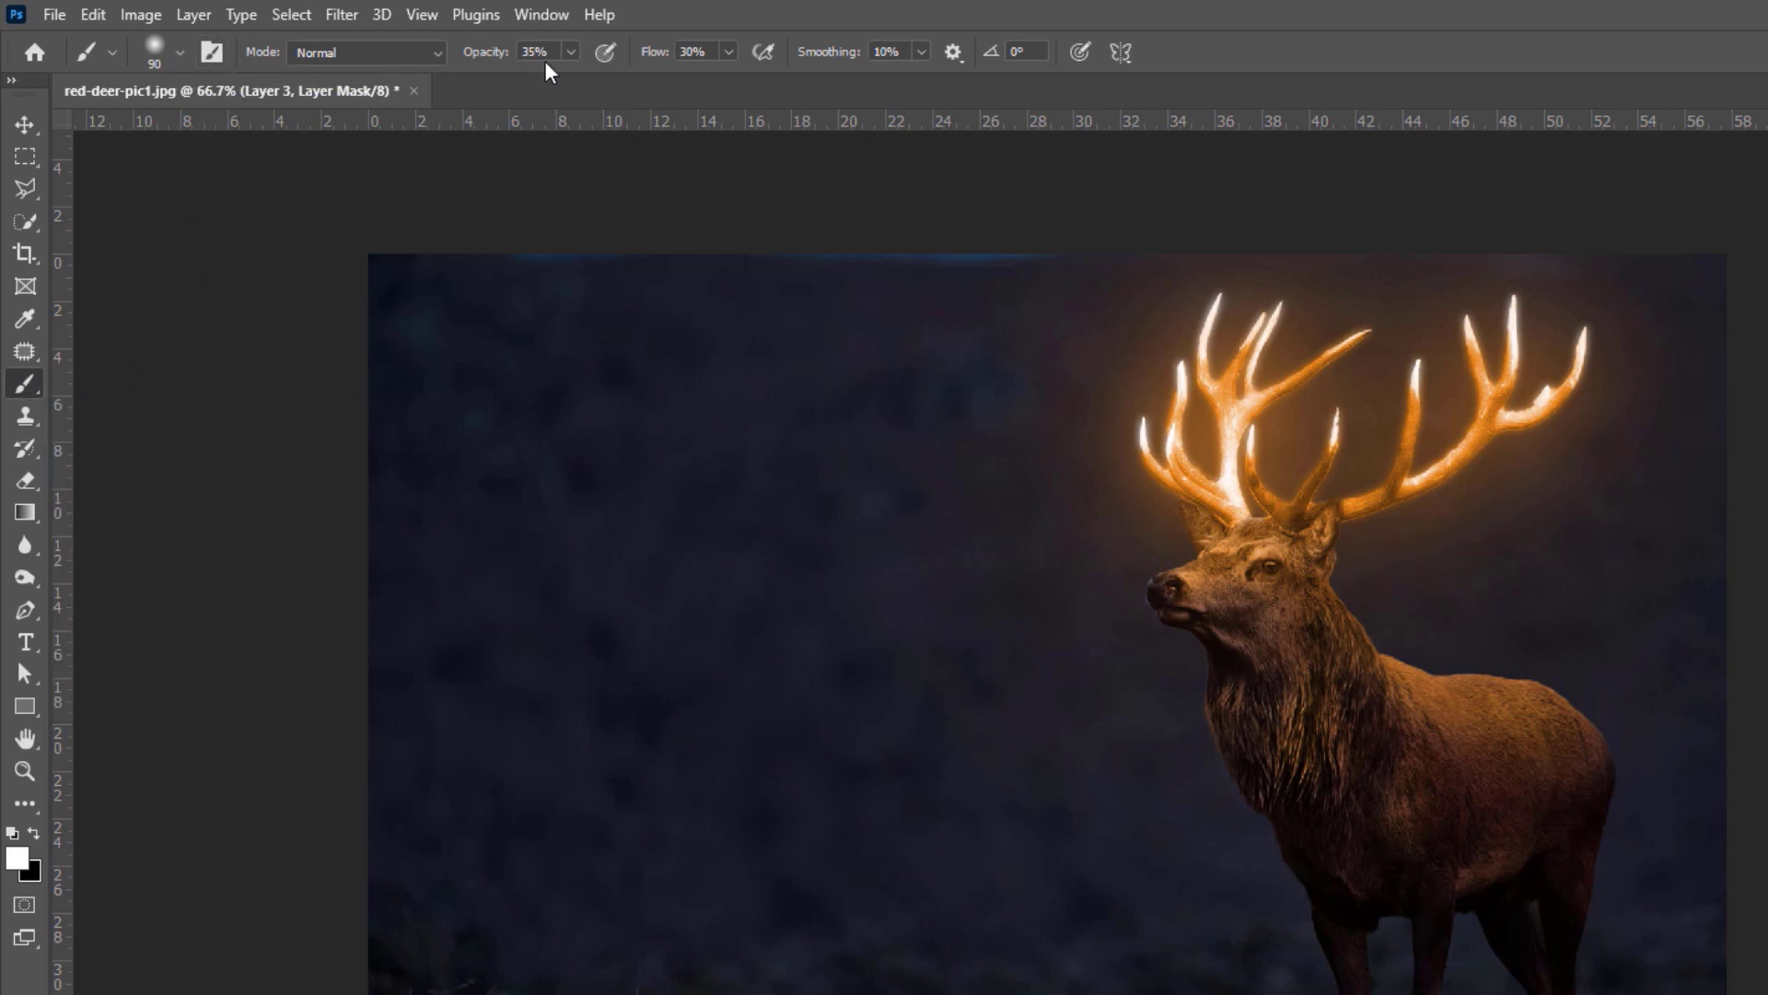
drag(632, 61, 656, 61)
drag(820, 63, 833, 65)
right_click(1427, 493)
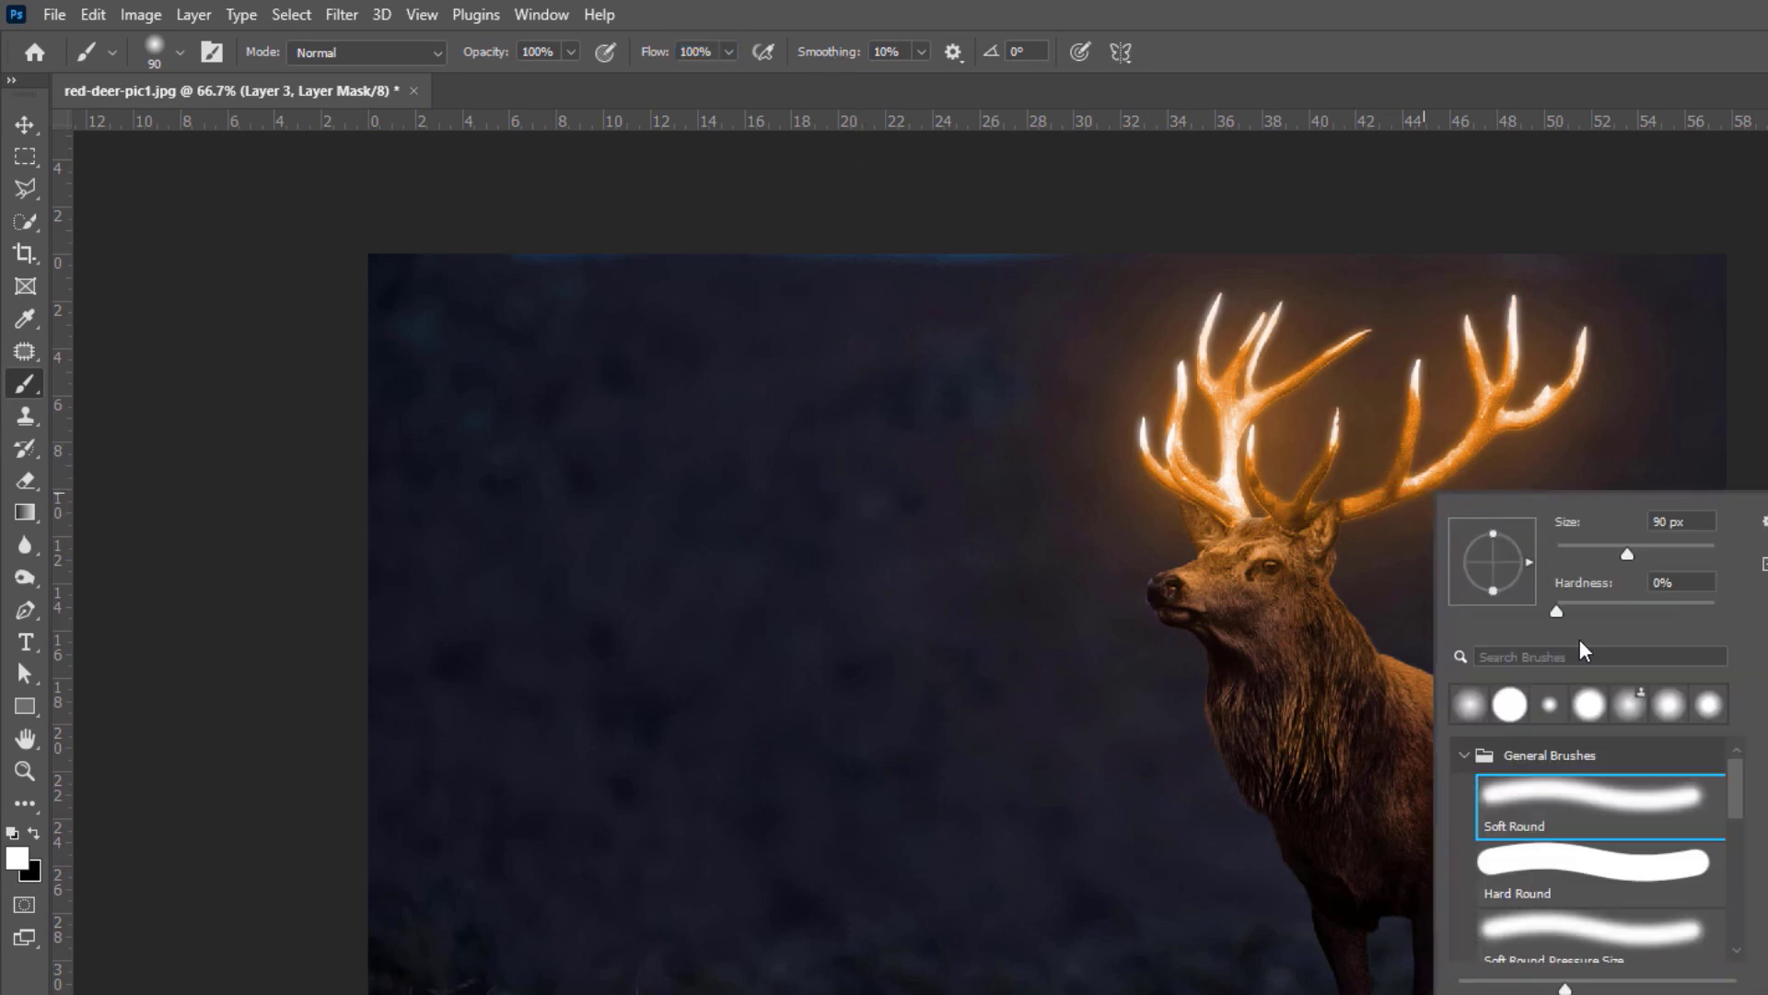
click(1561, 823)
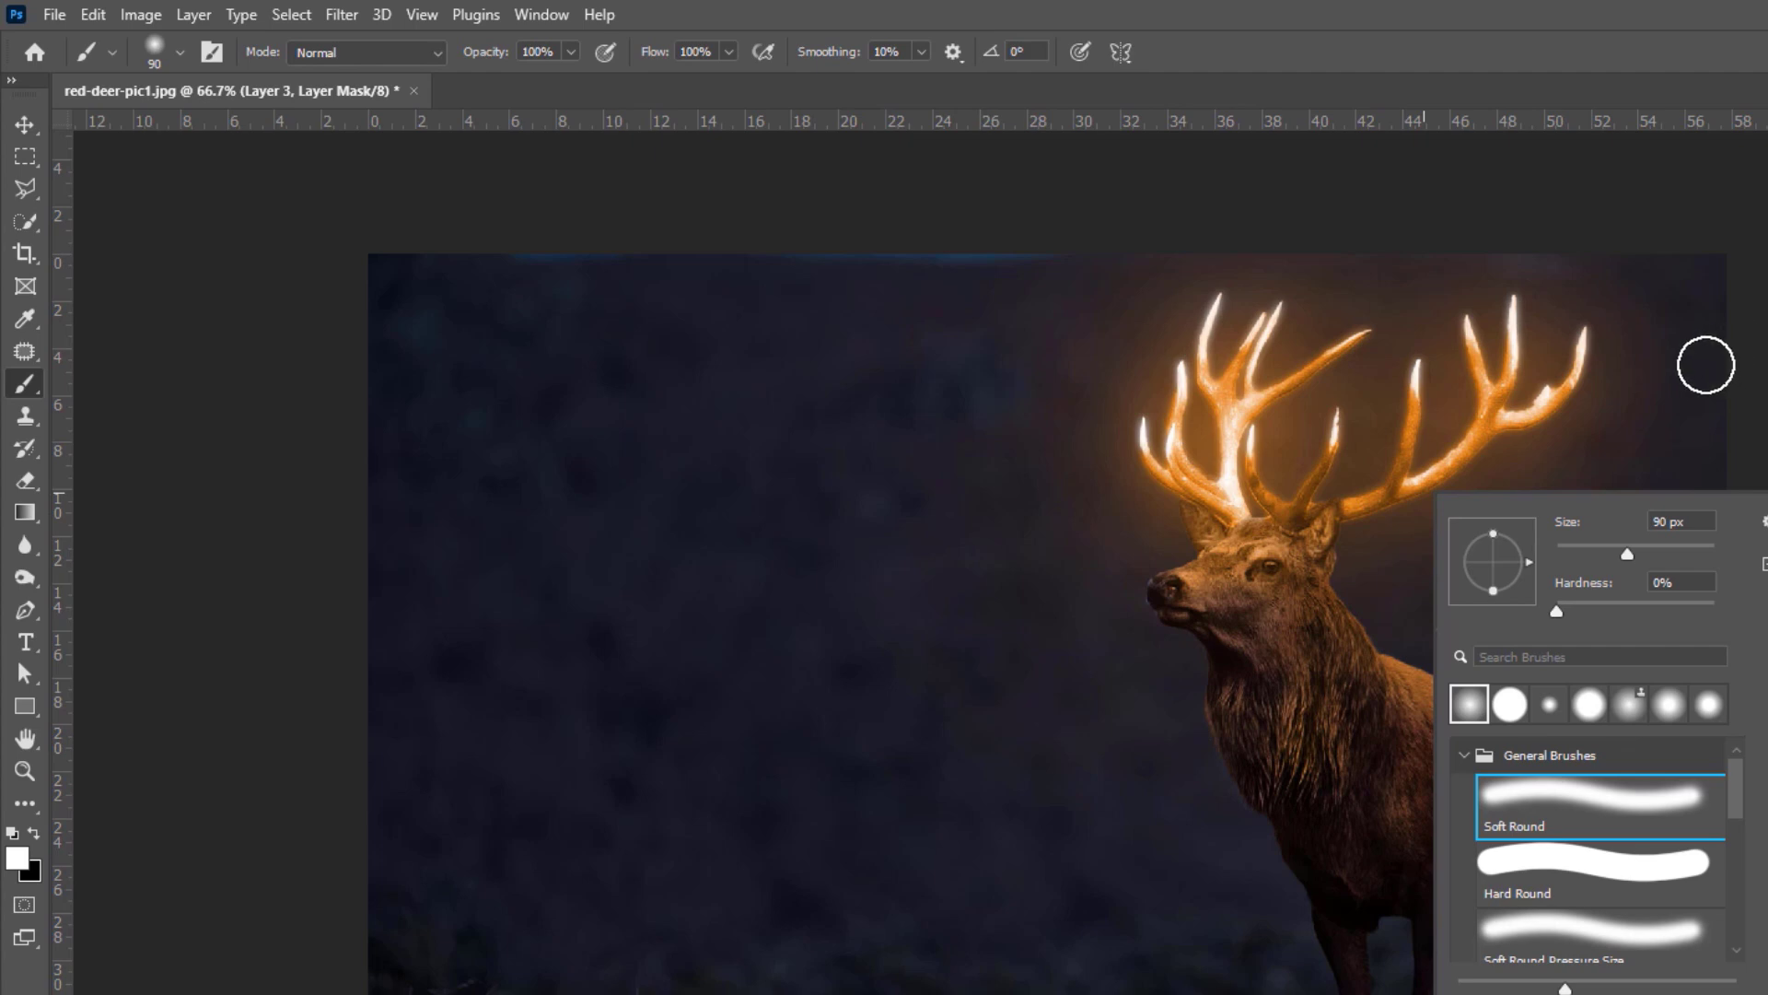
click(1707, 365)
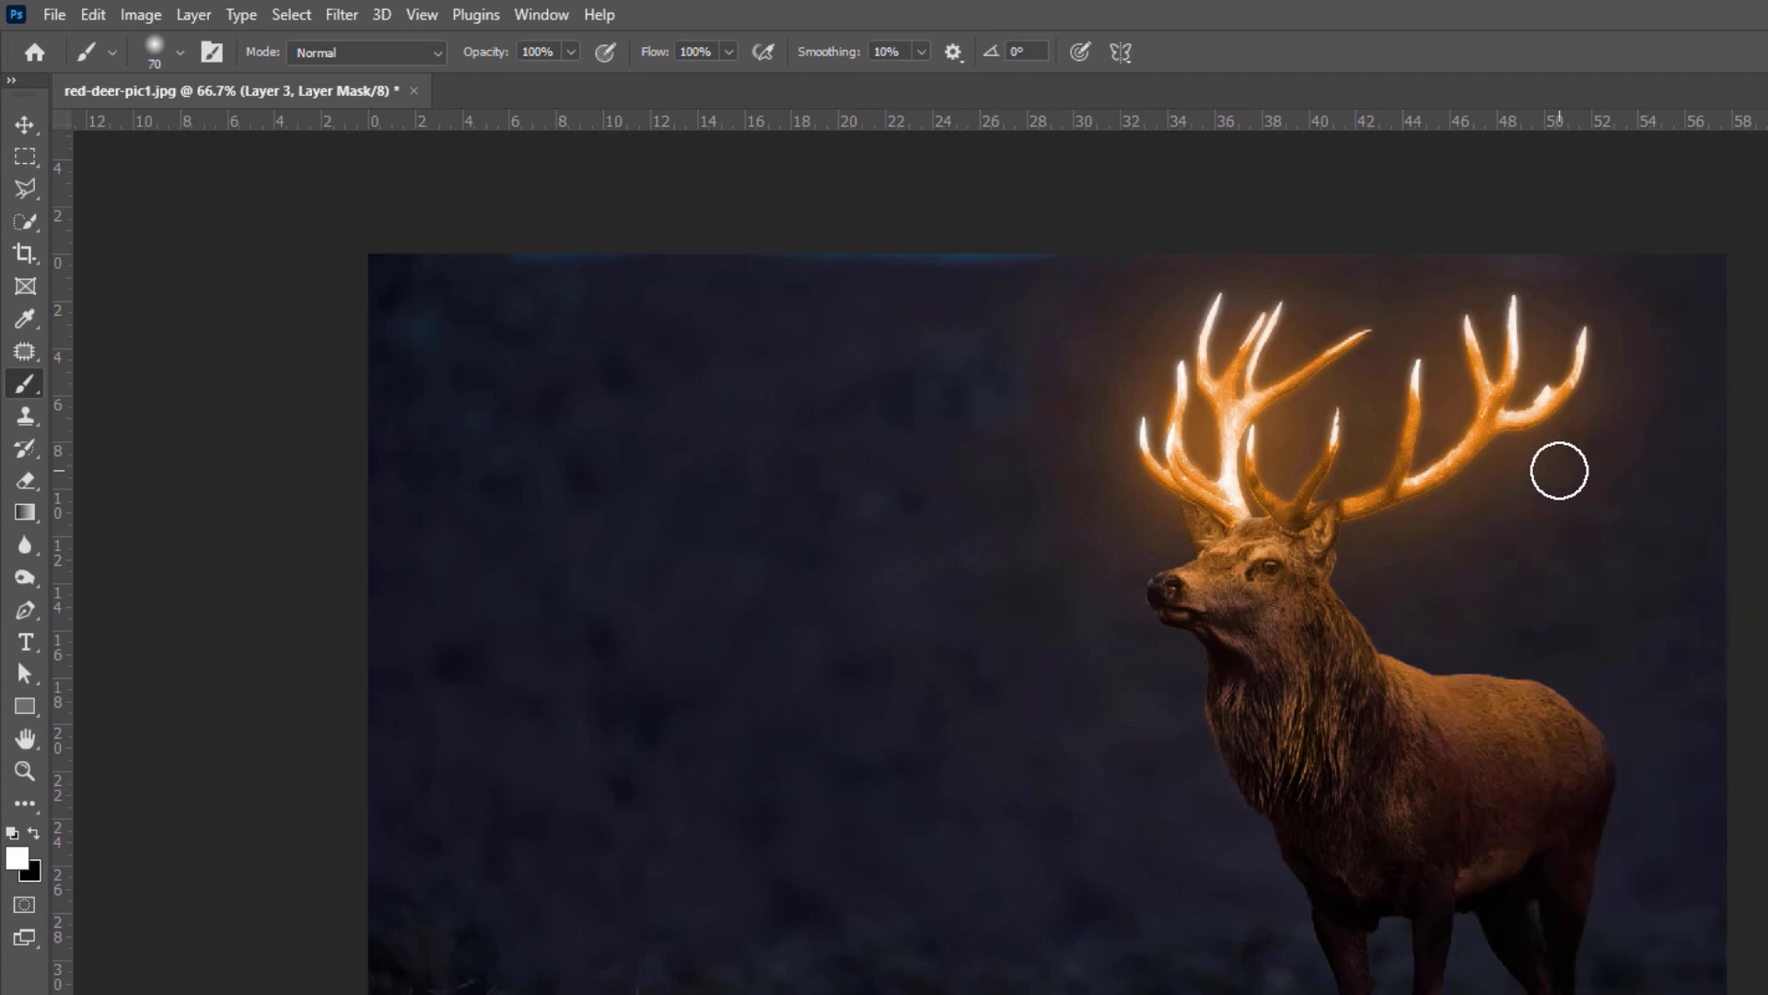
- Paint white on the star layer's mask around the antlers with a 70 to 50 px brush, then swap the foreground to black
mouse_move(1539, 430)
mouse_down()
mouse_move(1469, 476)
mouse_move(1556, 419)
mouse_move(1540, 439)
mouse_move(1577, 345)
mouse_move(1534, 357)
mouse_move(1533, 388)
mouse_move(1522, 308)
mouse_move(1482, 332)
mouse_move(1487, 385)
mouse_move(1410, 484)
mouse_move(1434, 433)
mouse_move(1428, 463)
mouse_move(1456, 446)
mouse_move(1474, 426)
mouse_move(1434, 462)
mouse_move(1431, 373)
mouse_move(1414, 429)
mouse_move(1388, 423)
mouse_move(1399, 412)
mouse_move(1386, 473)
mouse_move(1314, 505)
mouse_up()
key(bracketleft)
key(bracketleft)
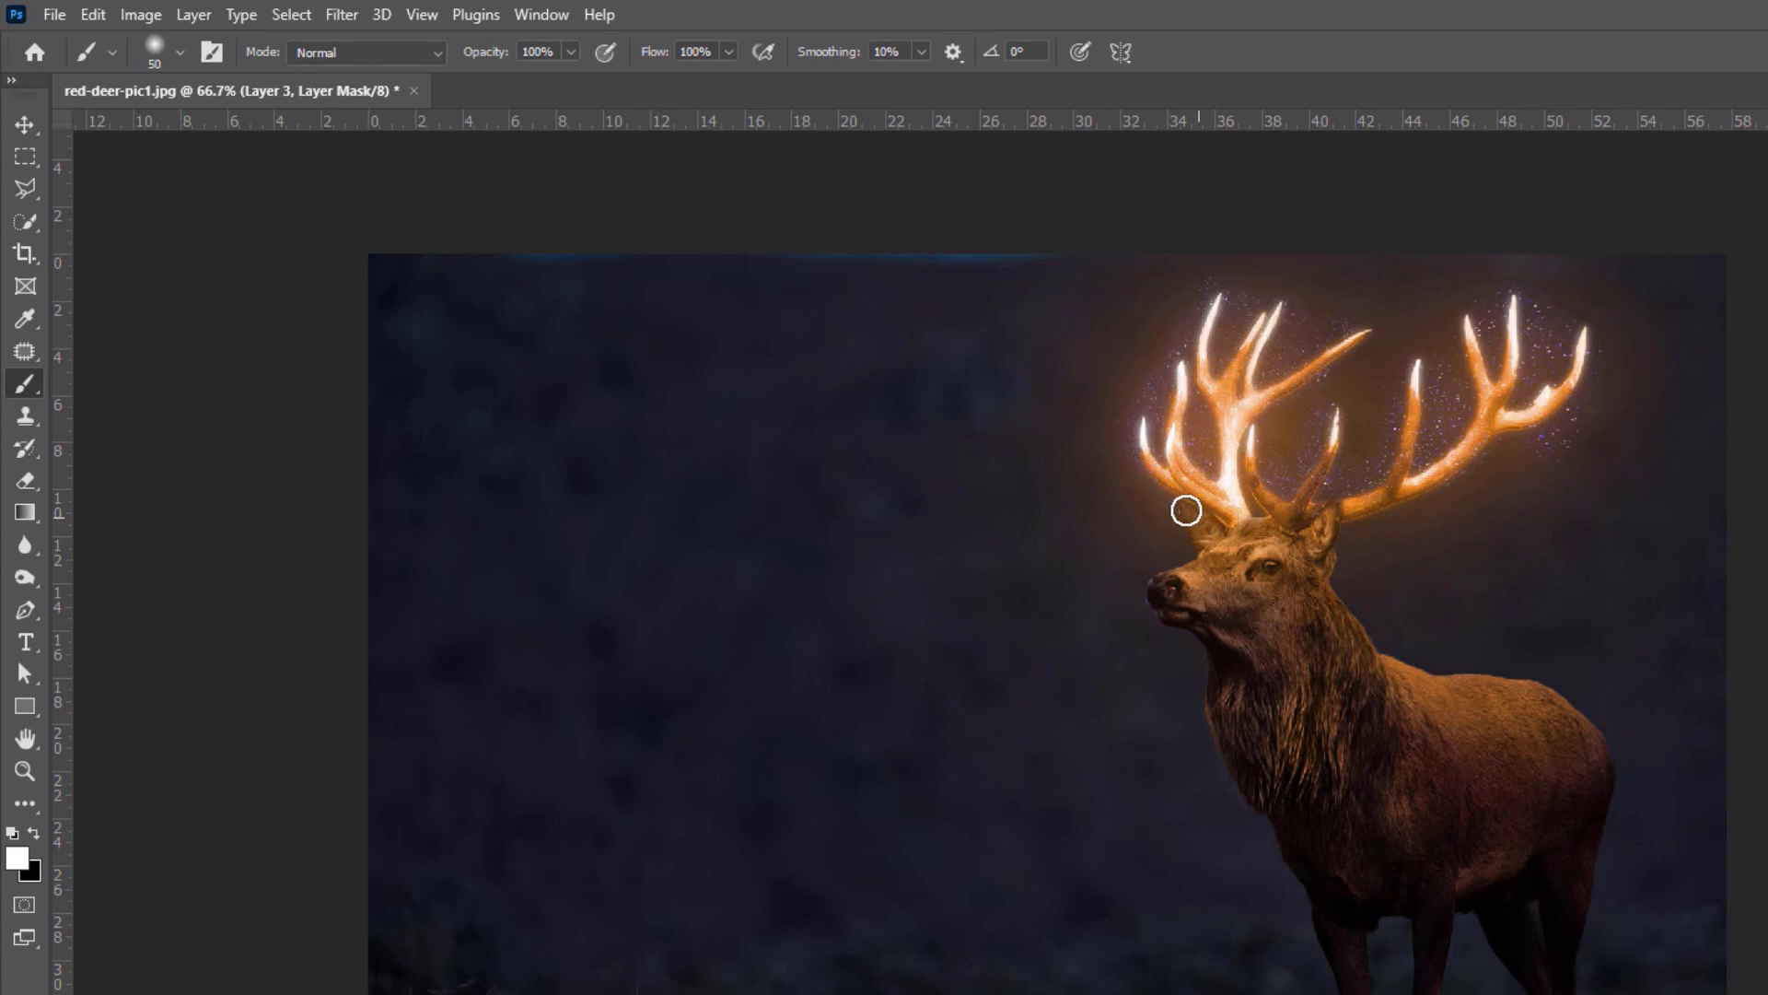
drag(1130, 422, 1217, 409)
key(x)
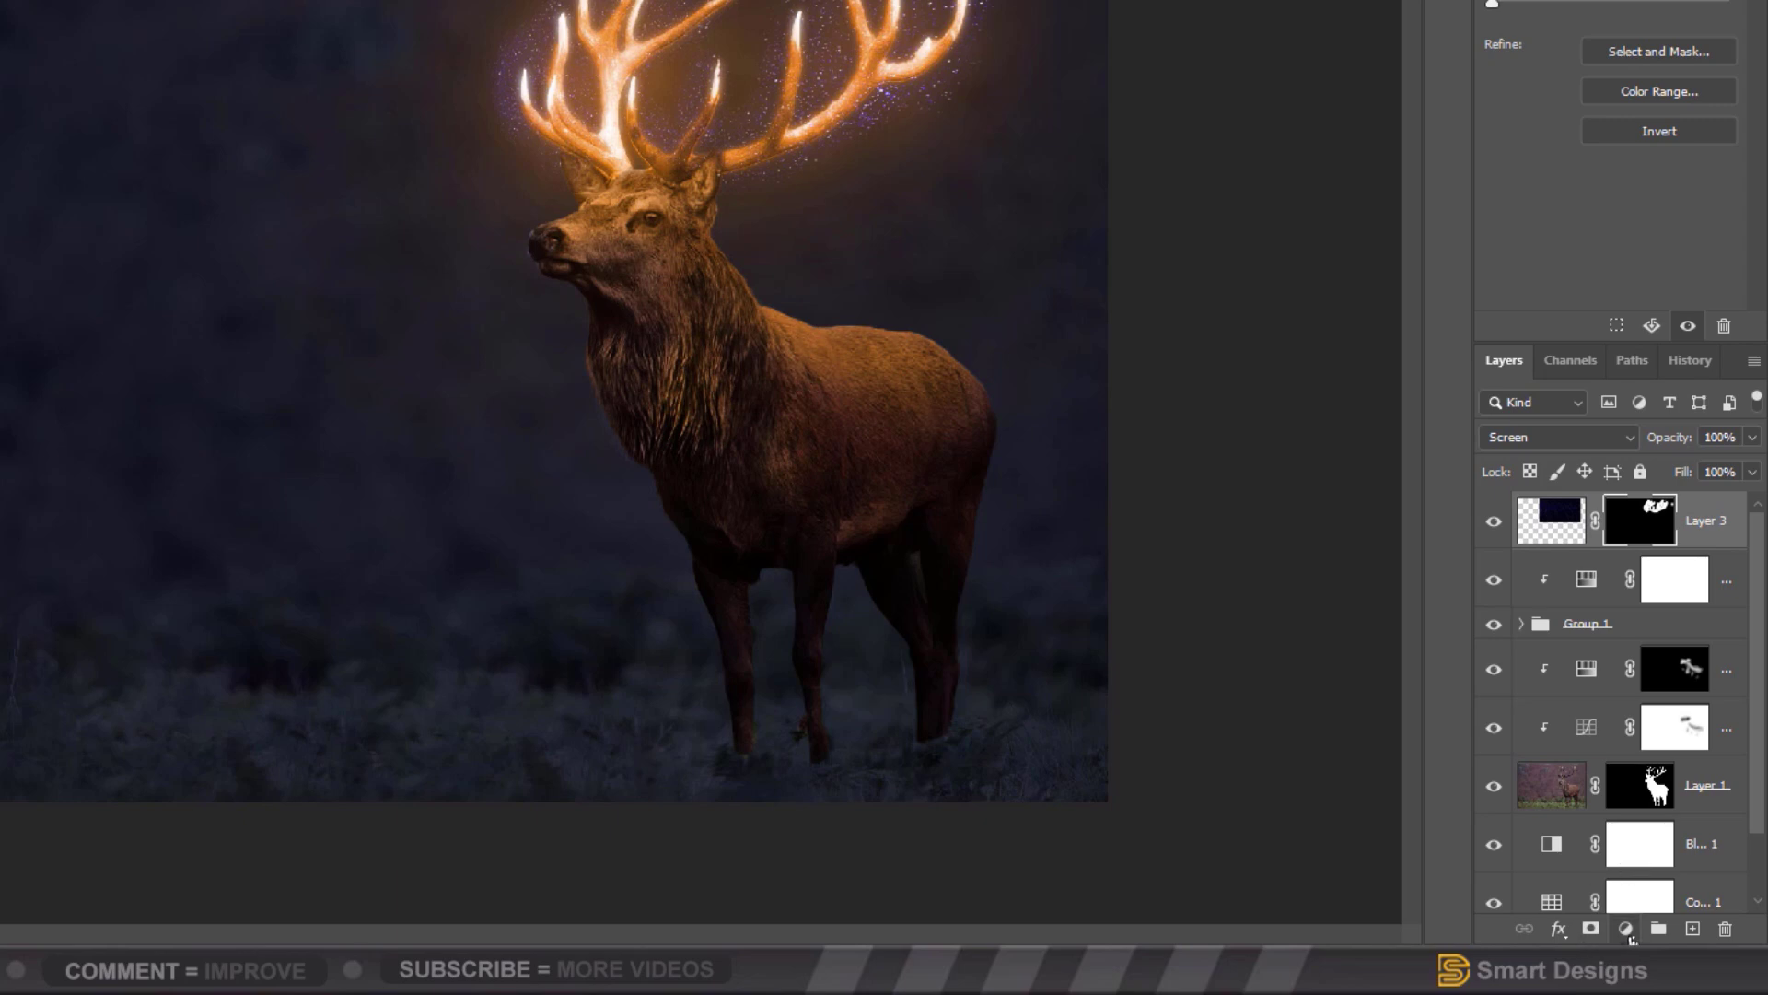
- Add a Levels adjustment clipped to the star layer with input levels 49, 0.70 and 228
click(1626, 929)
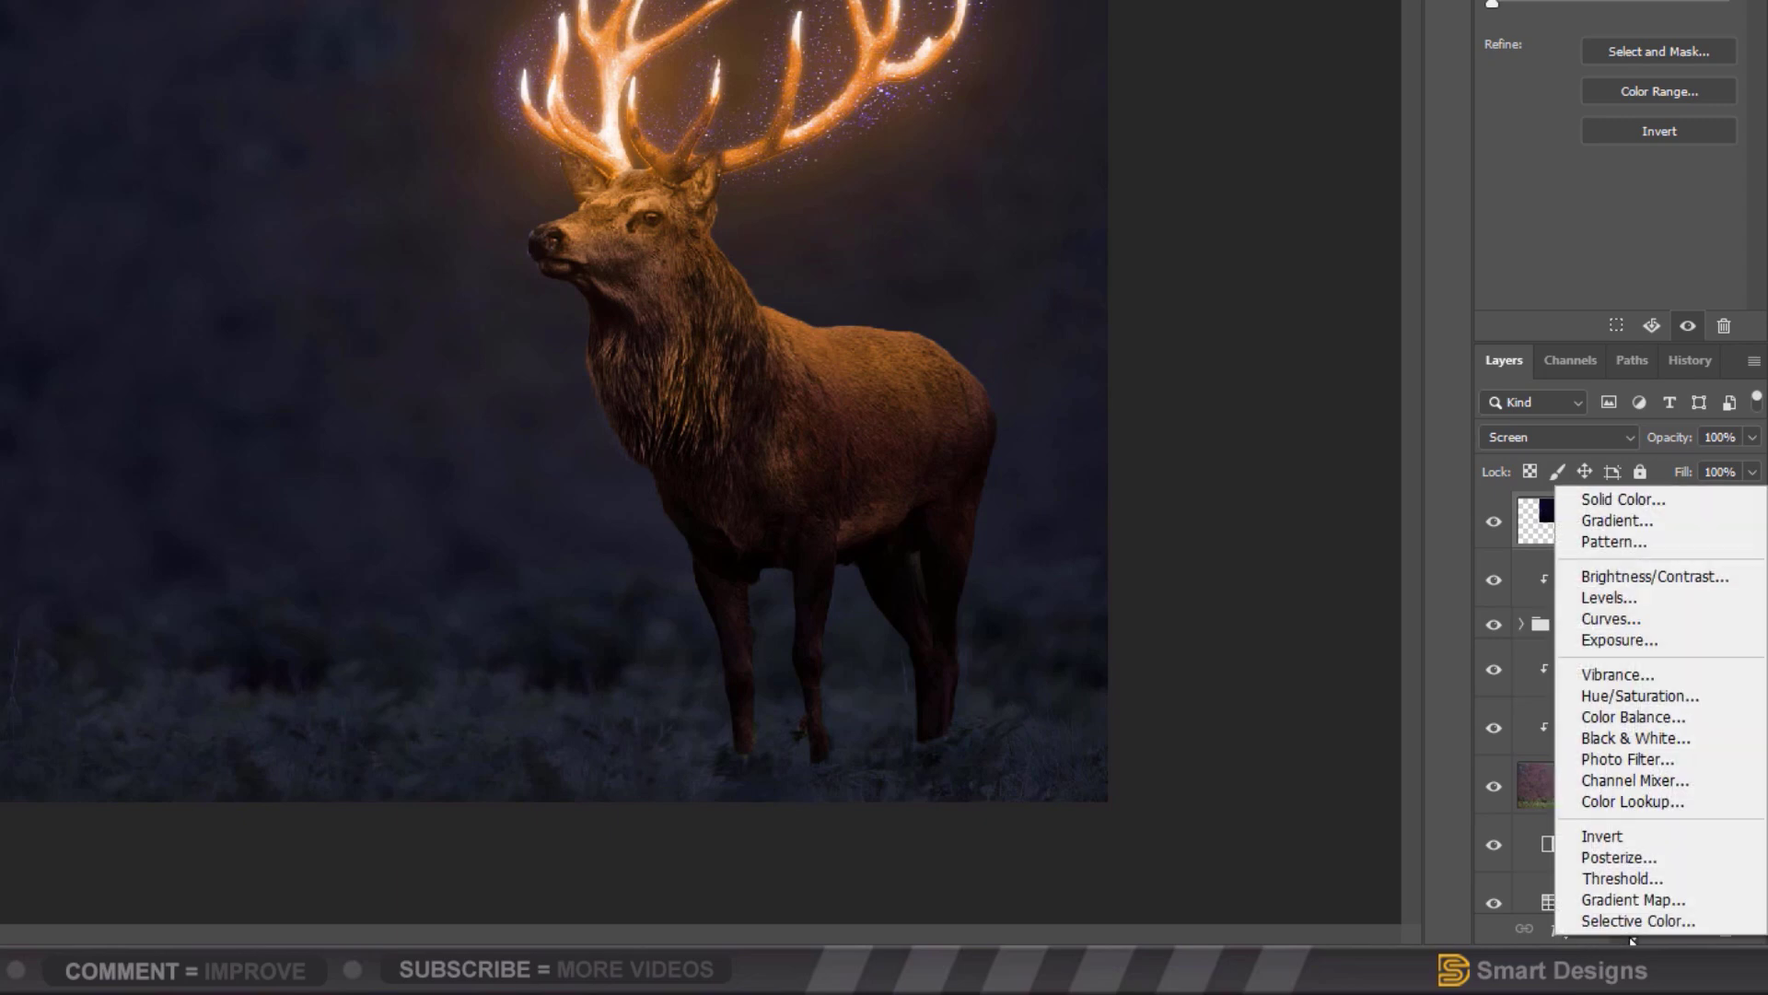
click(1634, 600)
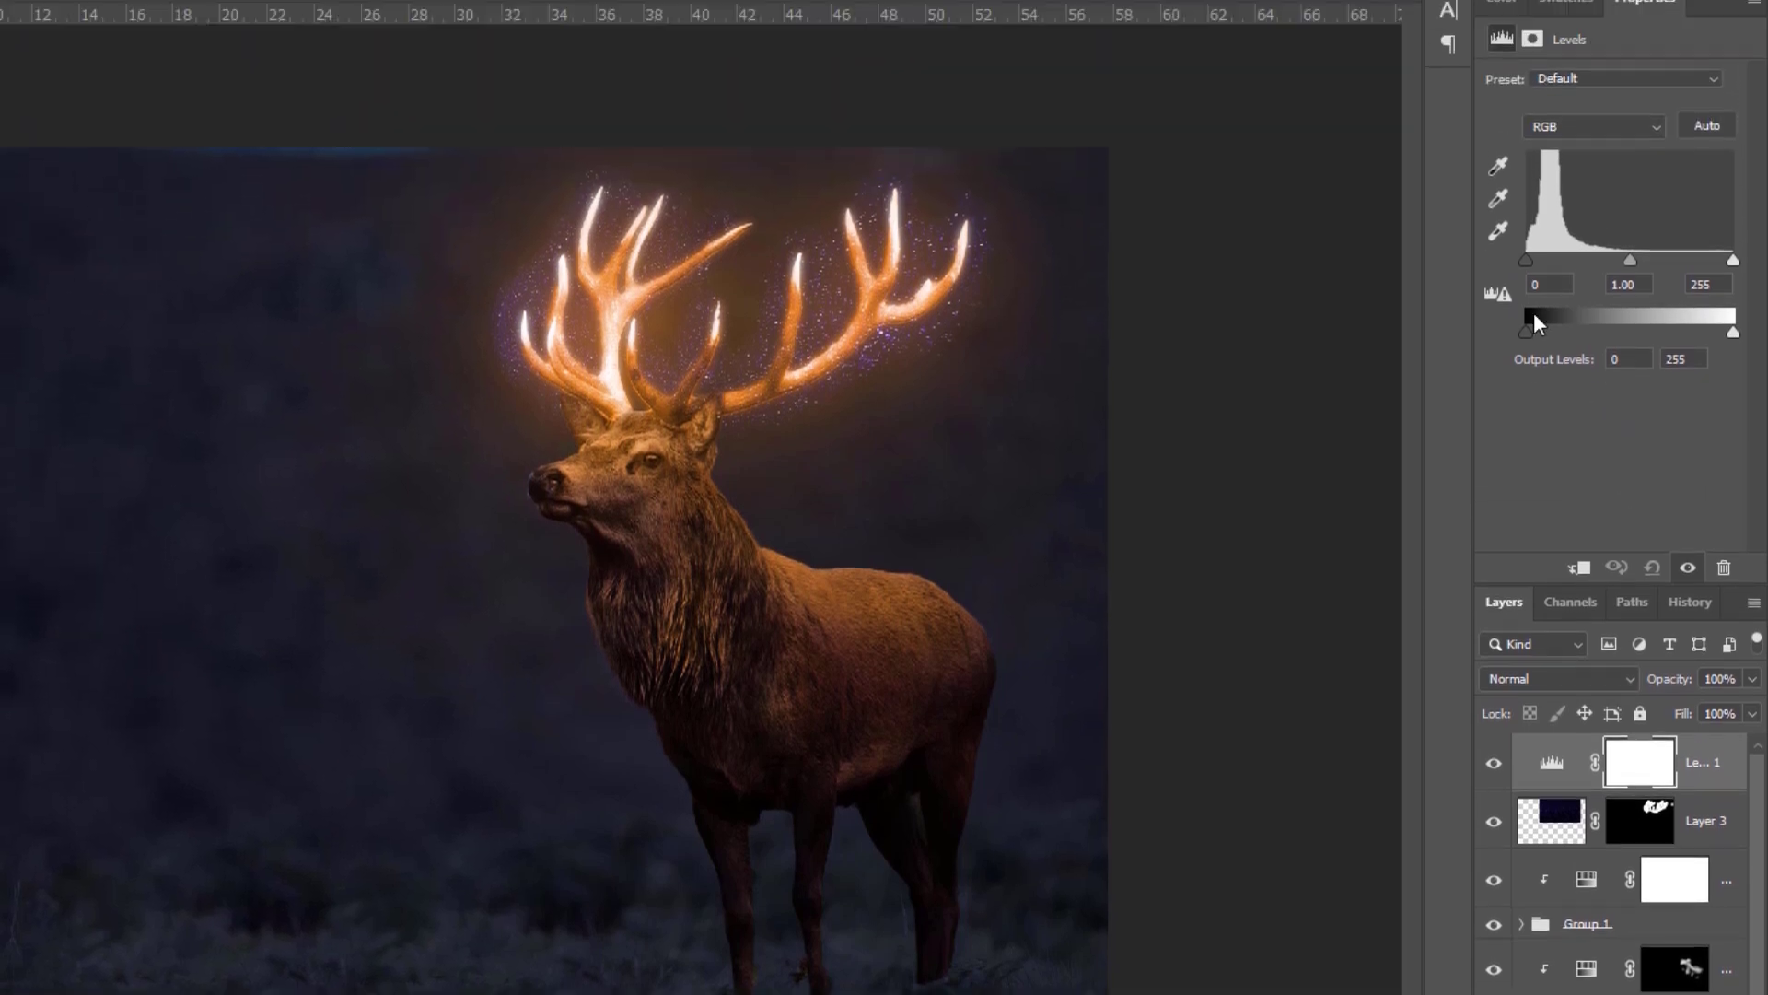
click(1578, 603)
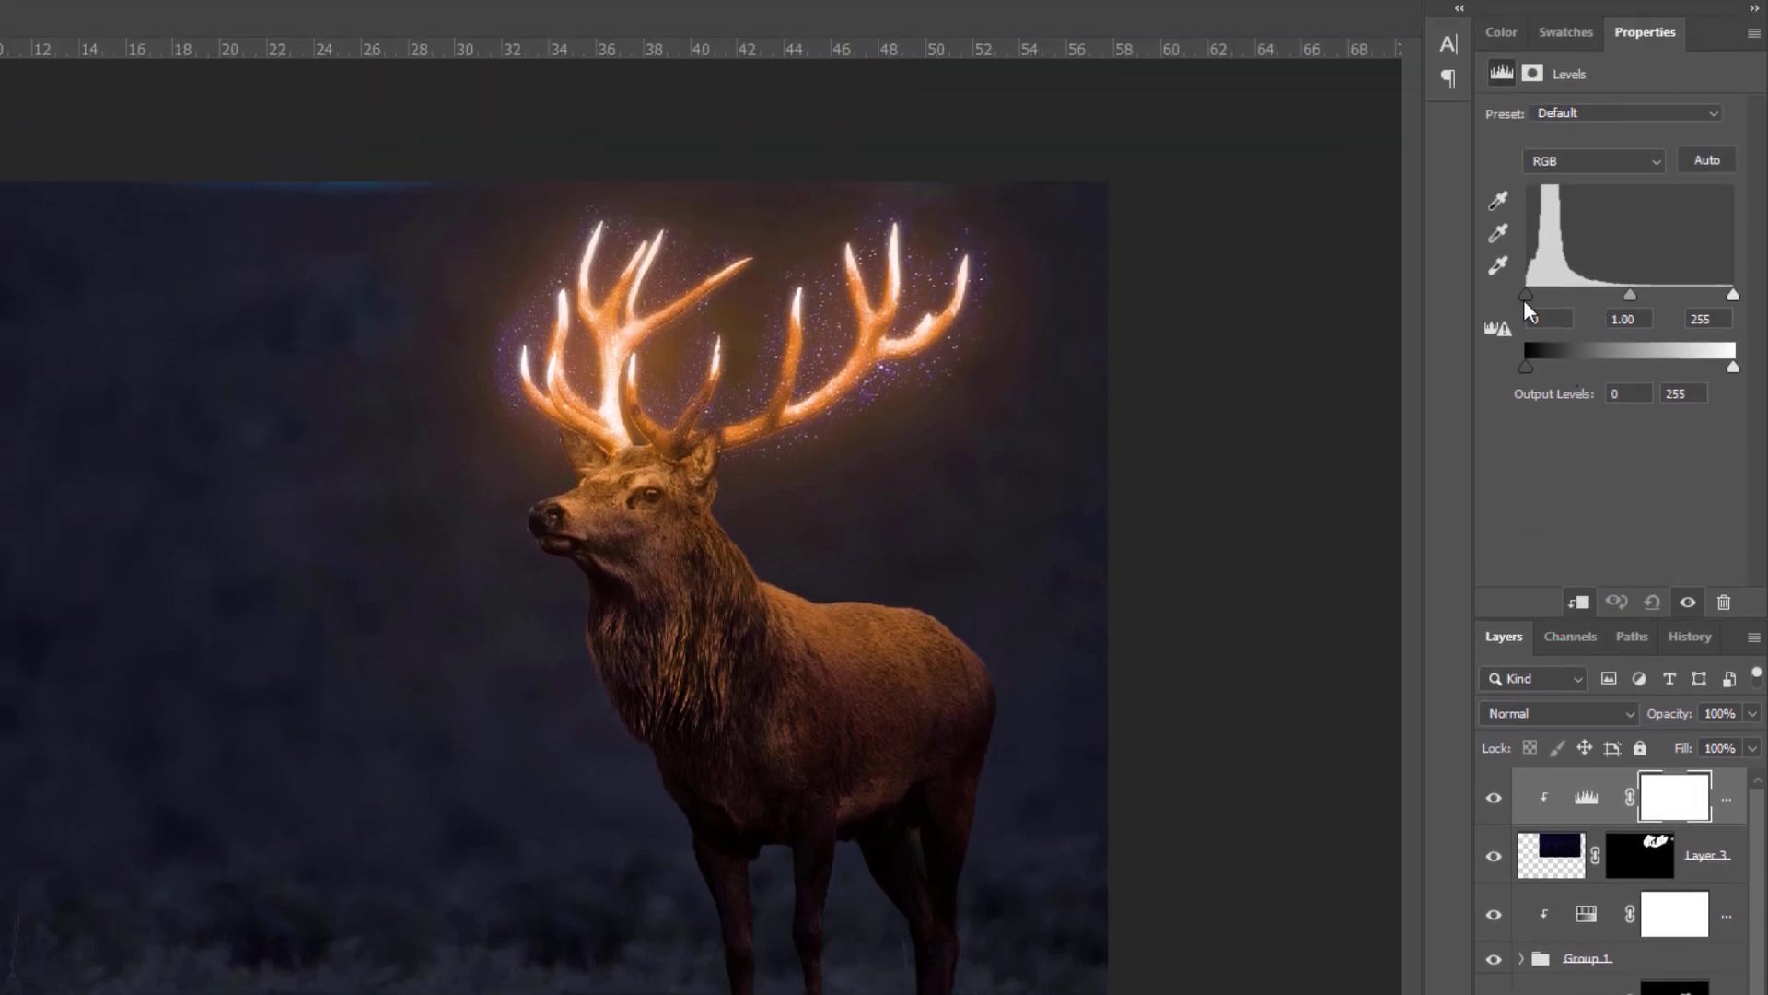
drag(1527, 305, 1554, 302)
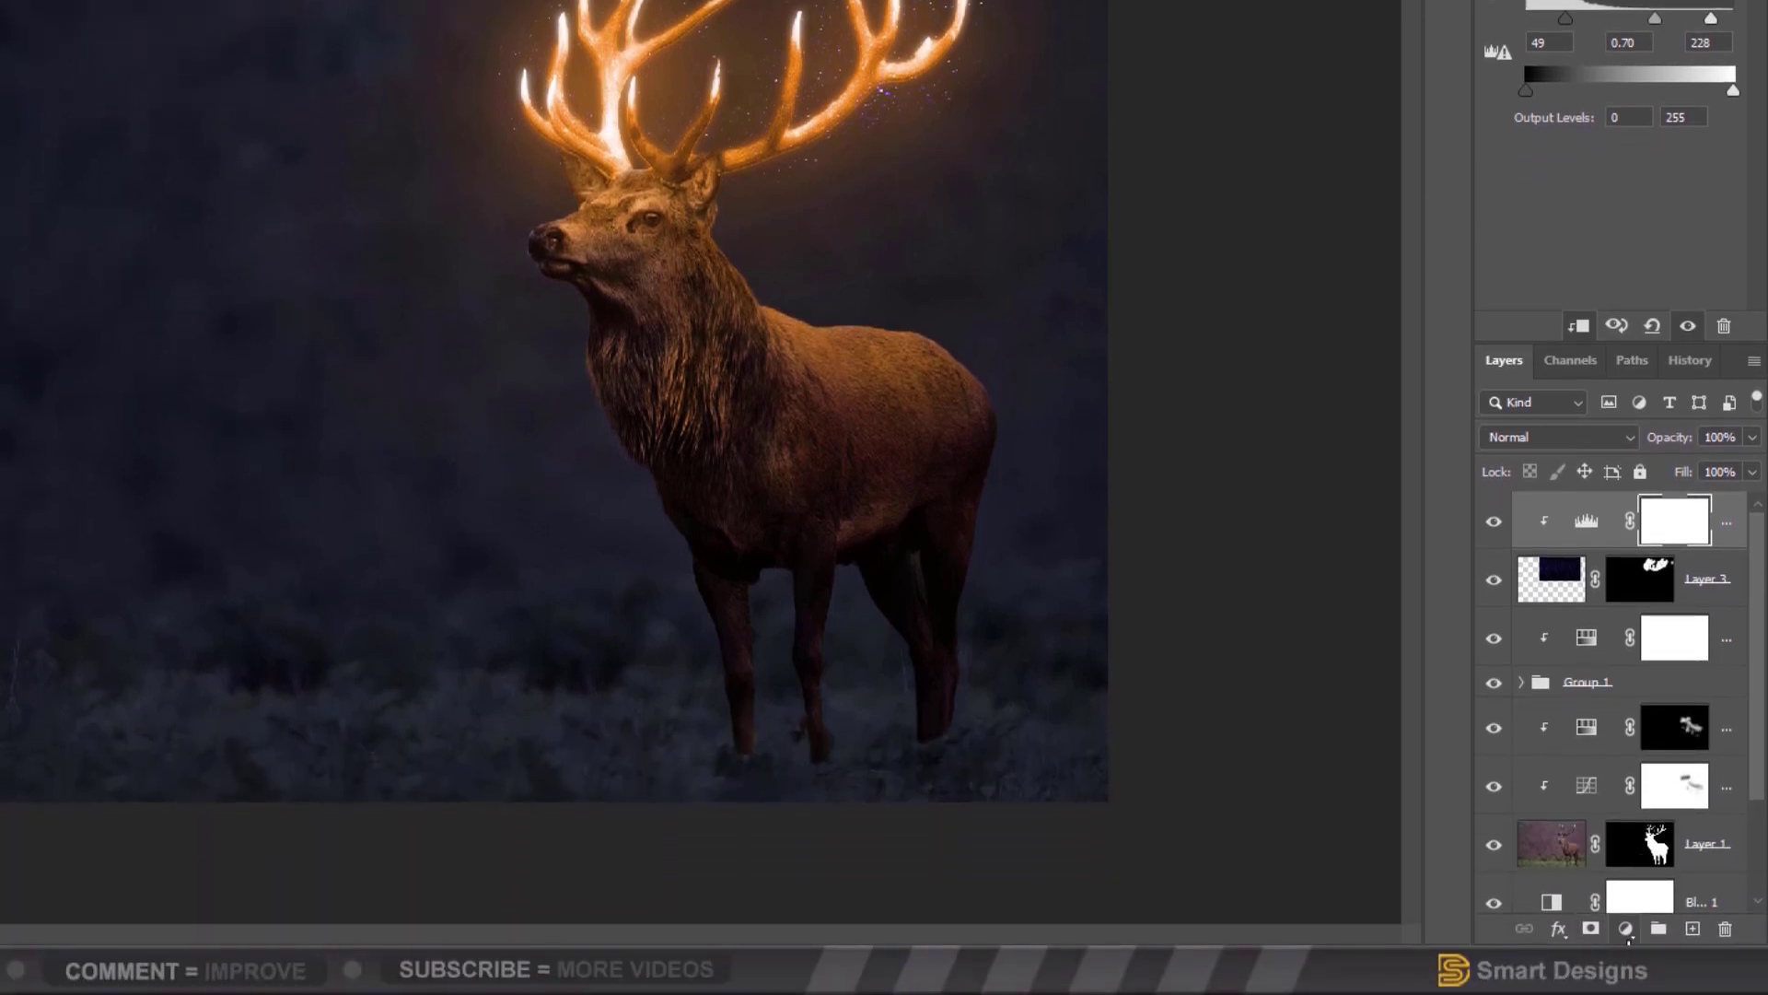
- Add a Color Lookup adjustment on top using the Crisp_Warm.look 3D LUT and reduce its opacity to 27%
click(1625, 930)
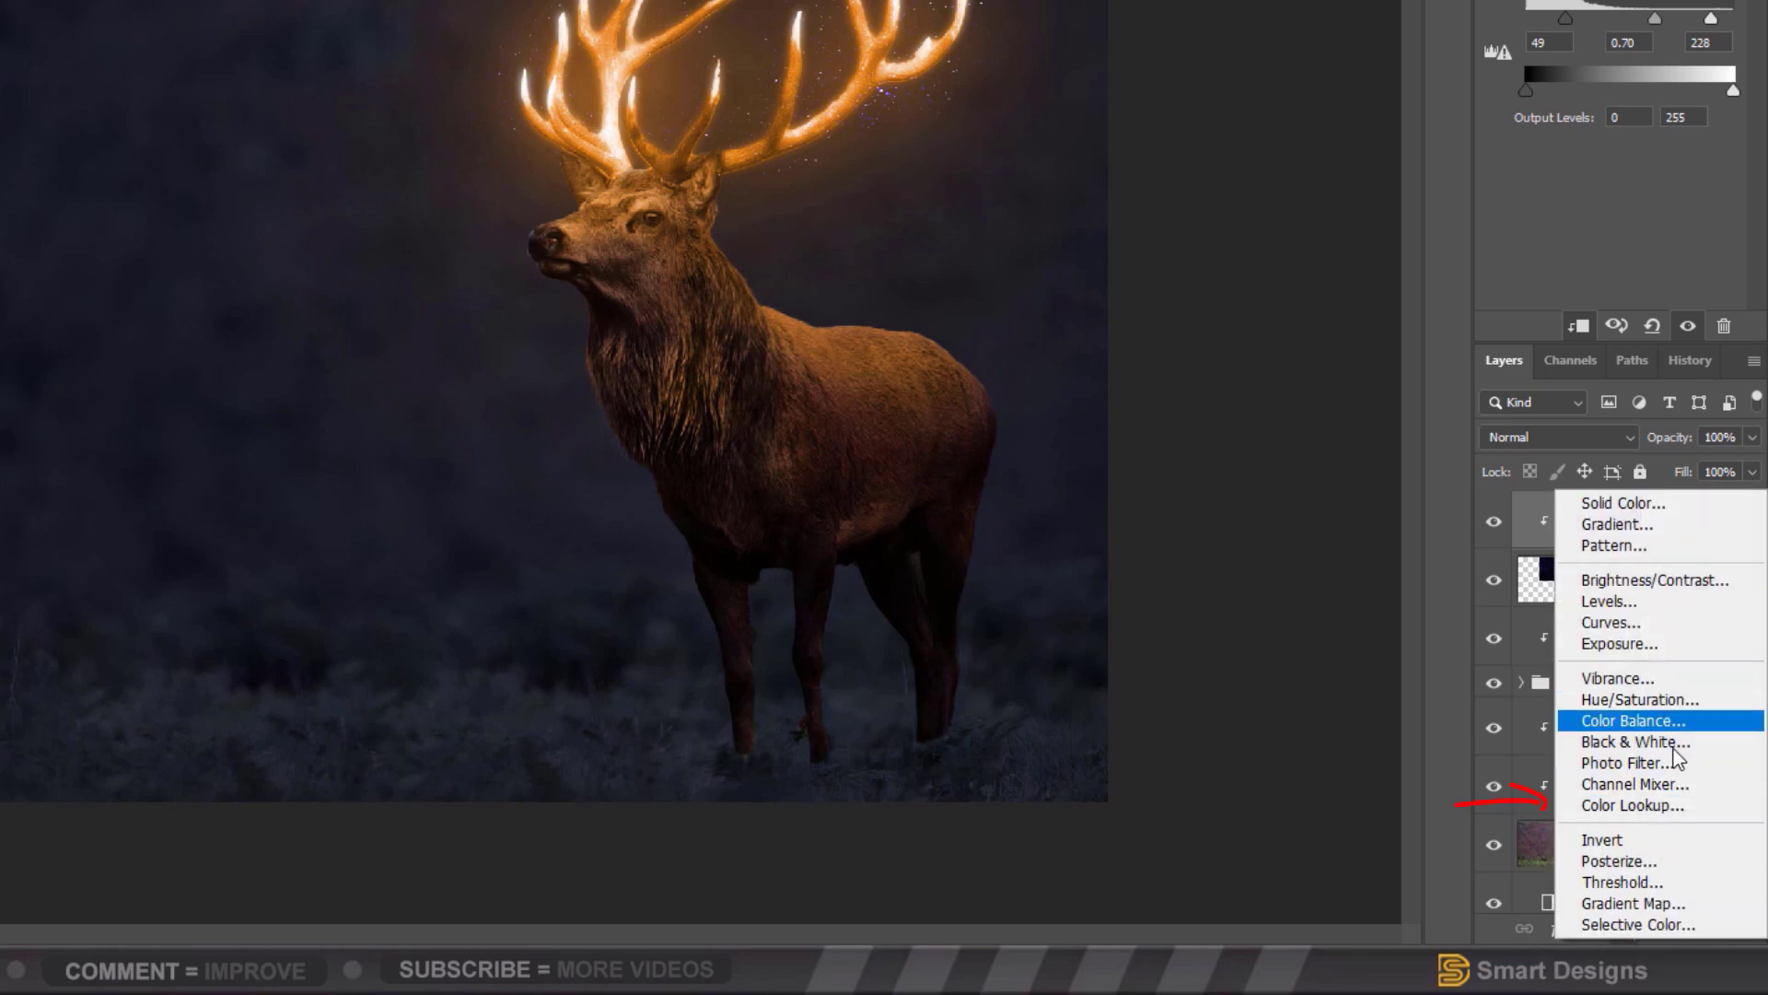
click(1660, 814)
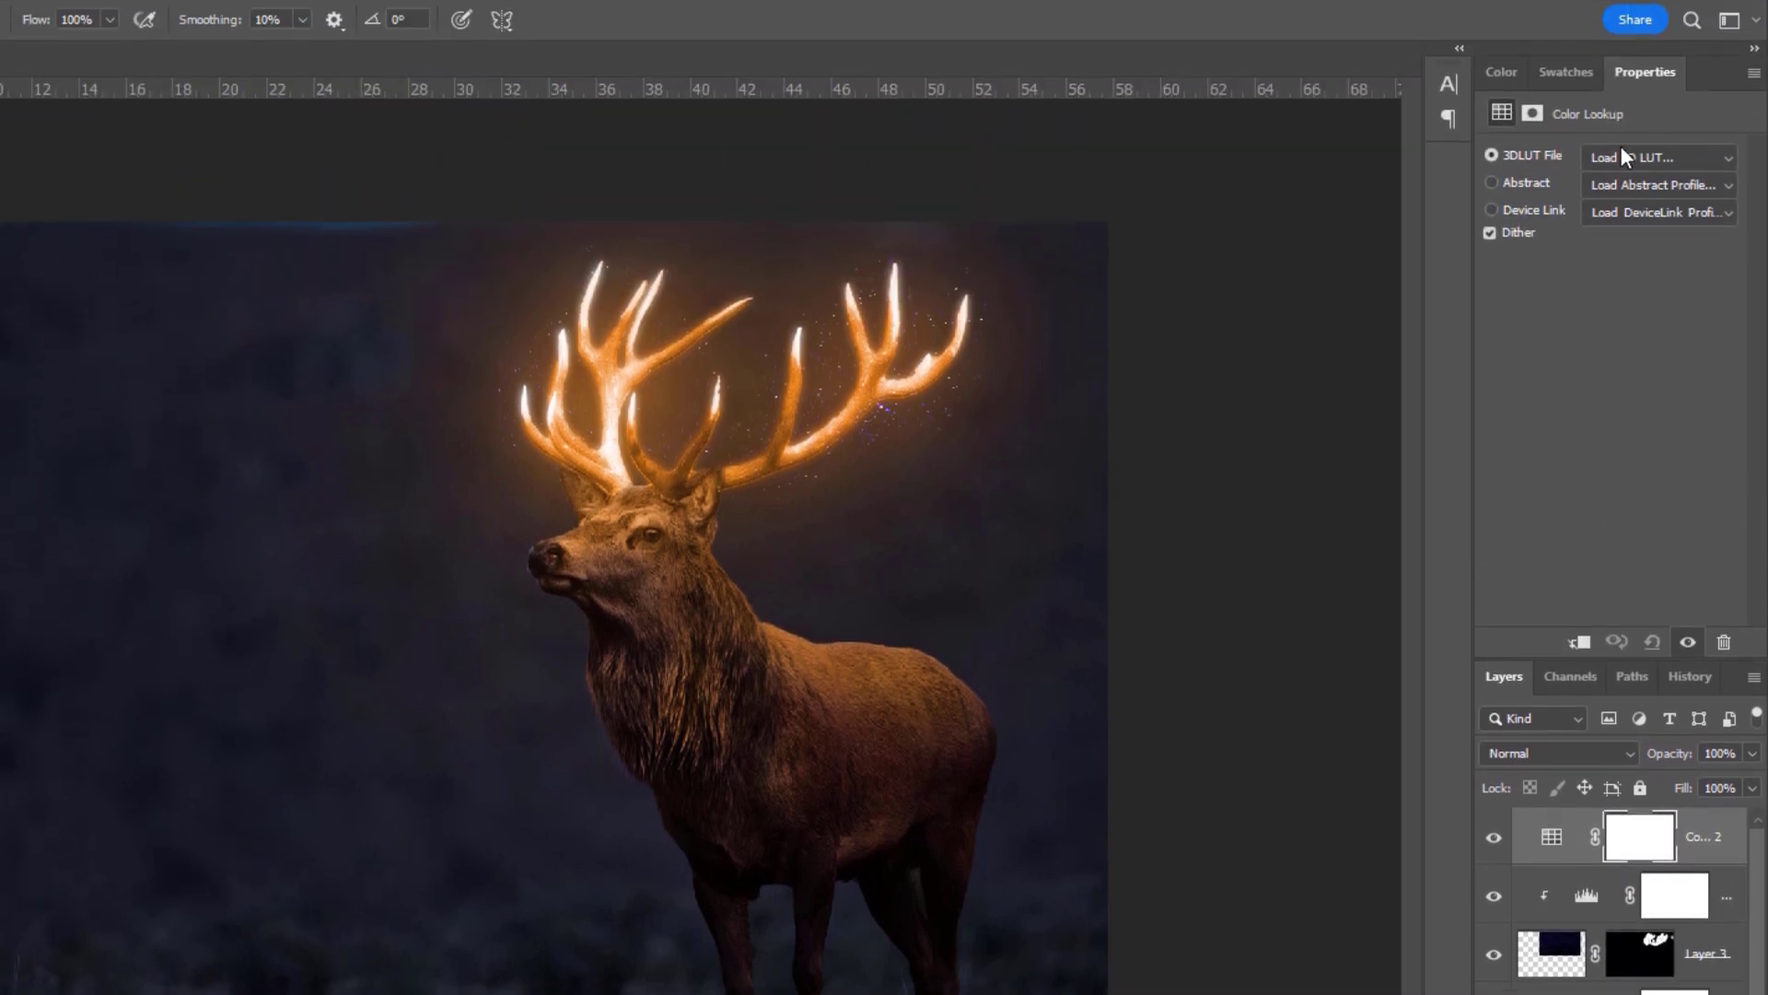
click(1624, 157)
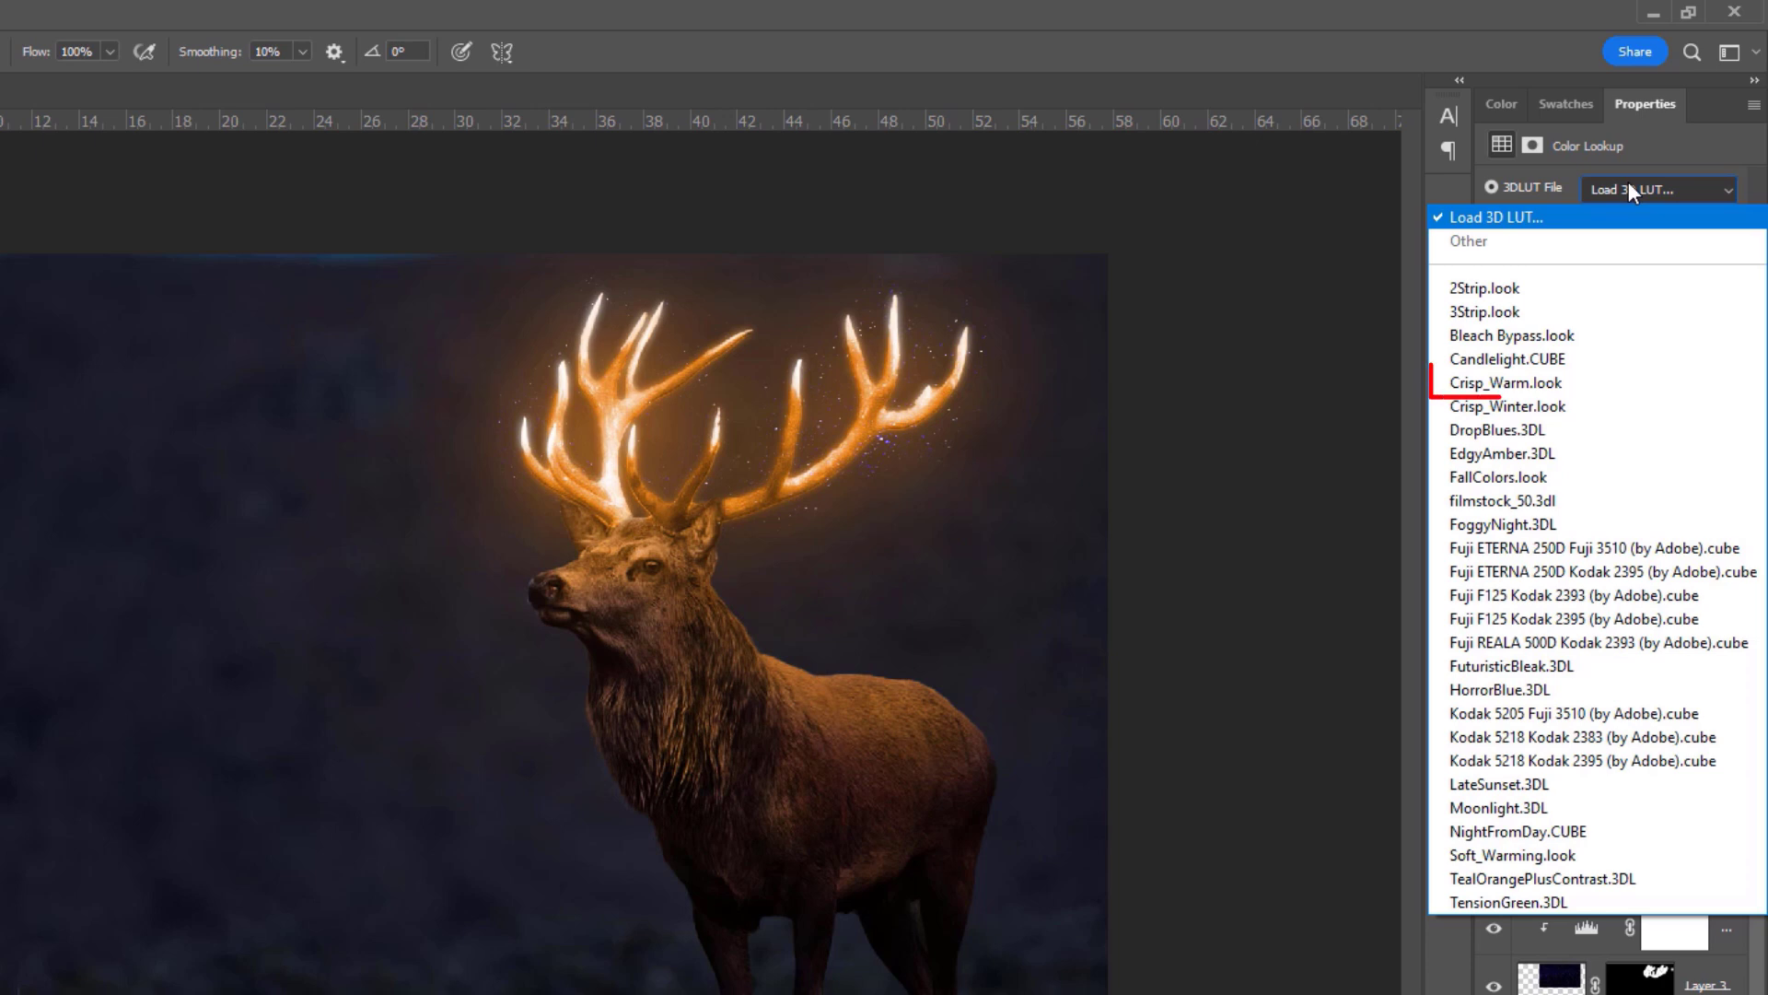
click(1578, 379)
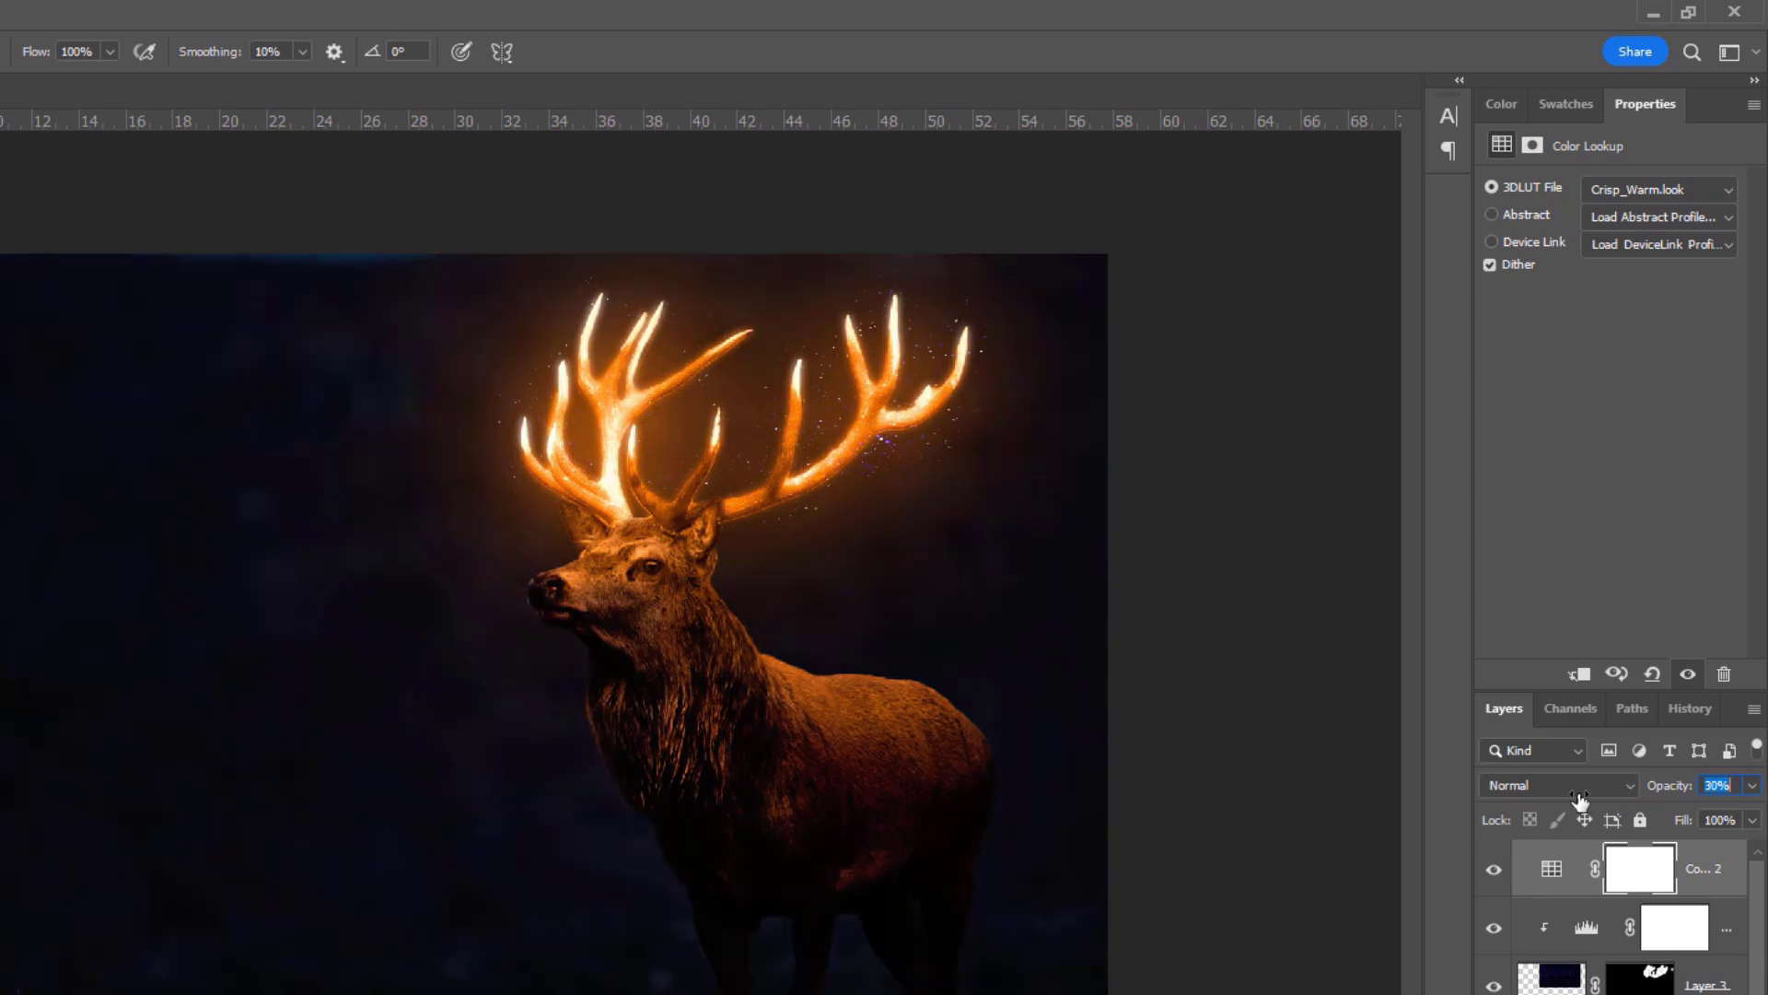
drag(1580, 800, 1575, 800)
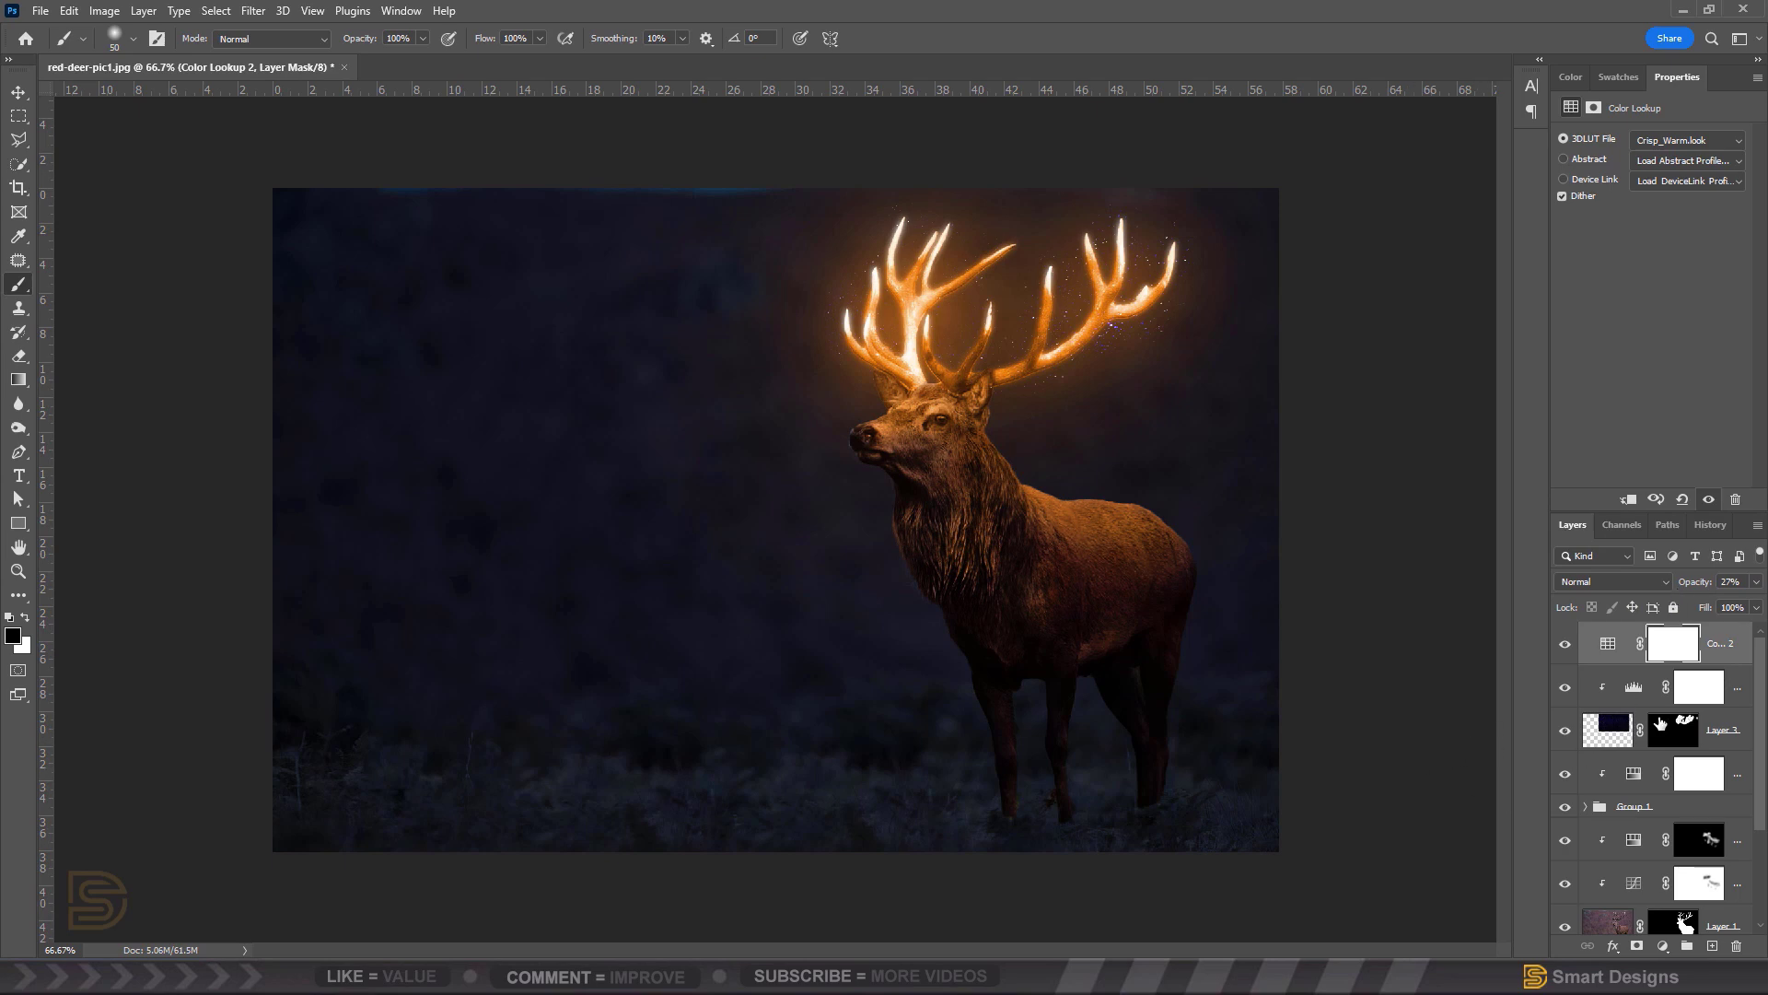
- Toggle the visibility of every layer except Background to compare the original deer photo with the edited night scene
scroll(1662, 726, down, 3)
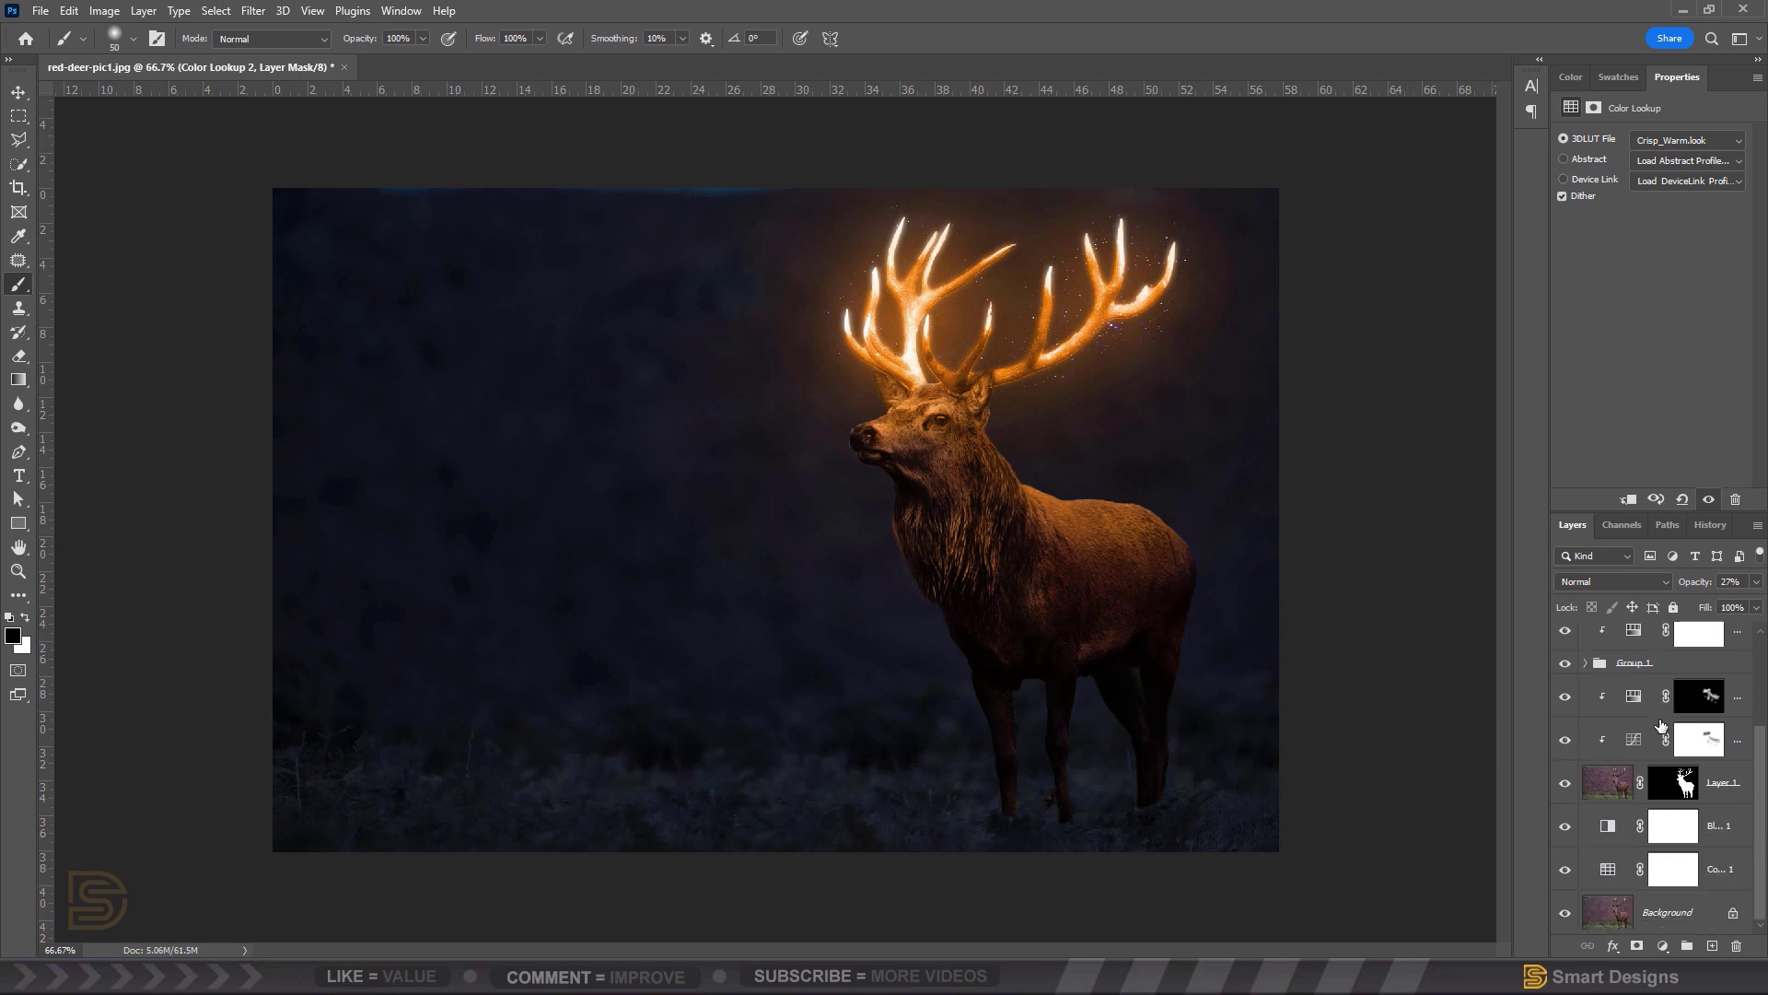
alt+click(1565, 914)
alt+click(1565, 915)
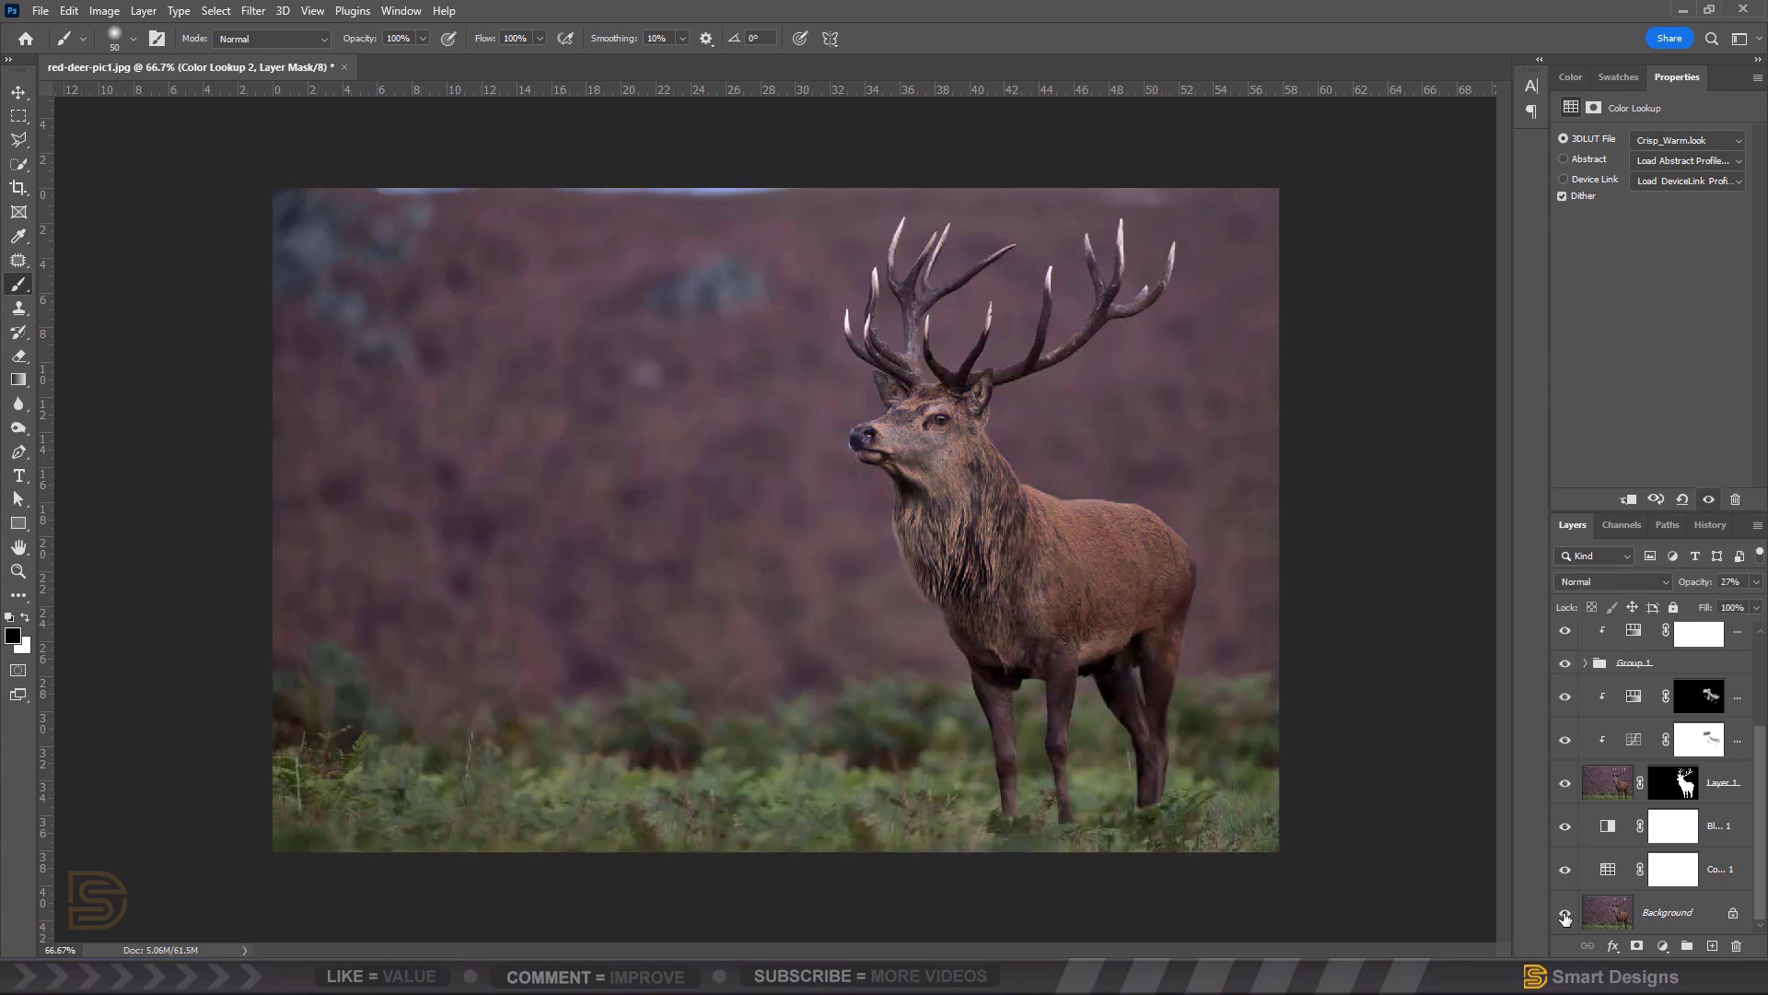